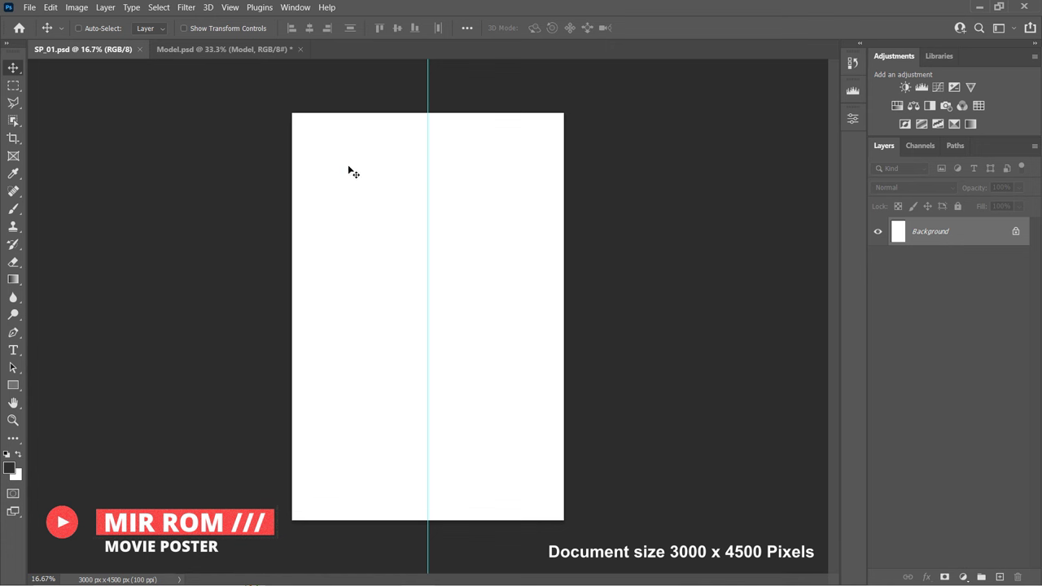
# - Add a solid colour fill layer in dark grey #292929
pyautogui.click(963, 576)
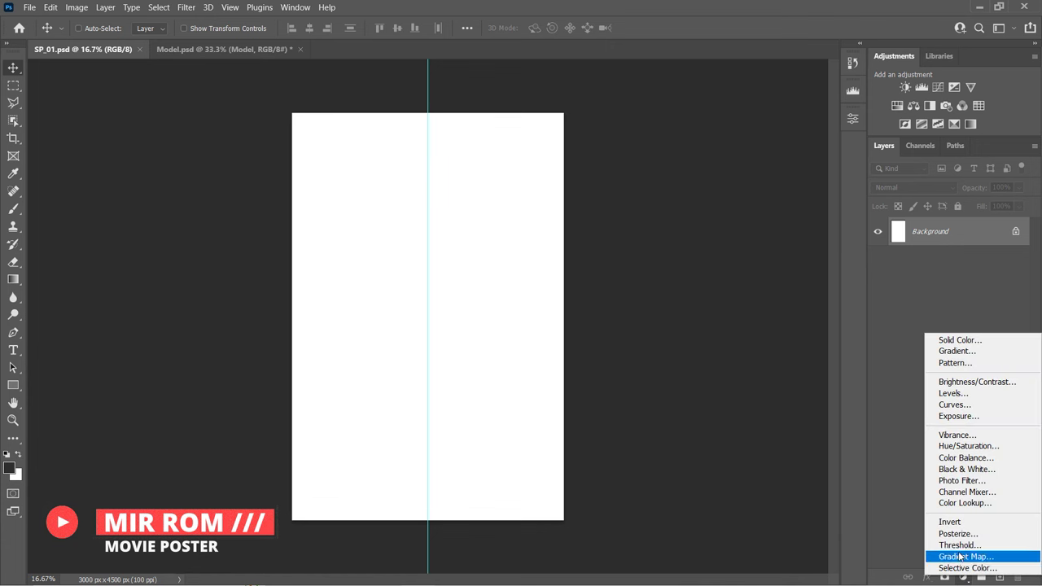
pyautogui.click(966, 342)
pyautogui.click(790, 342)
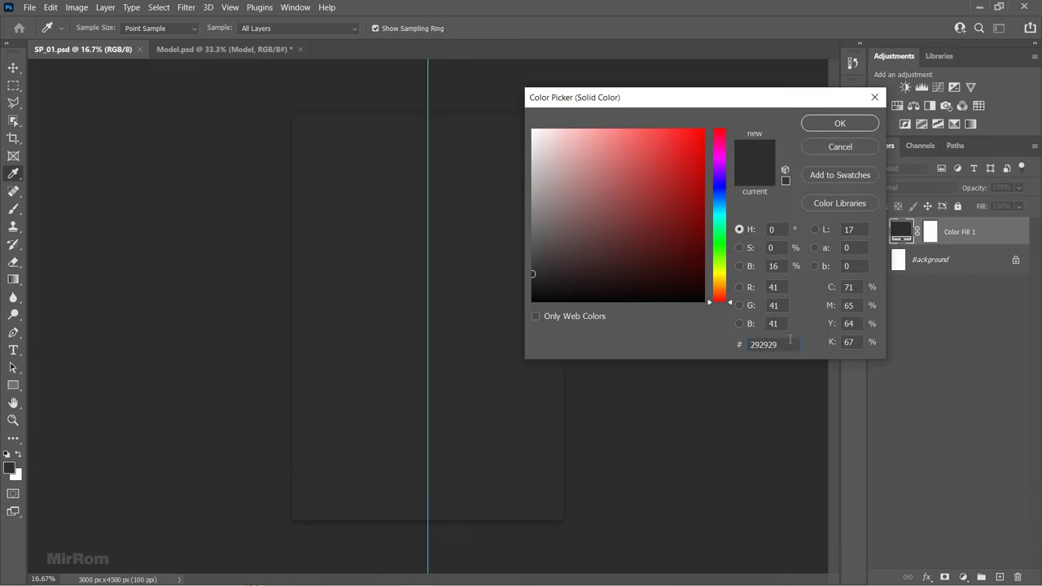
pyautogui.click(846, 126)
# - Rename the fill layer 'Bg Color' and bring up the Model.psd document
pyautogui.doubleClick(961, 232)
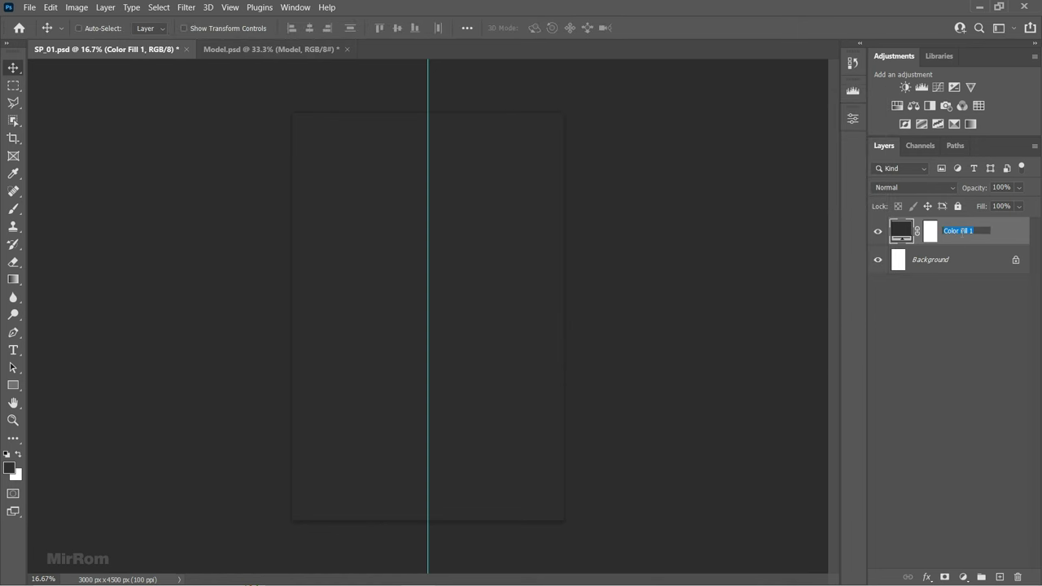
pyautogui.write('Bg Color')
pyautogui.press('Return')
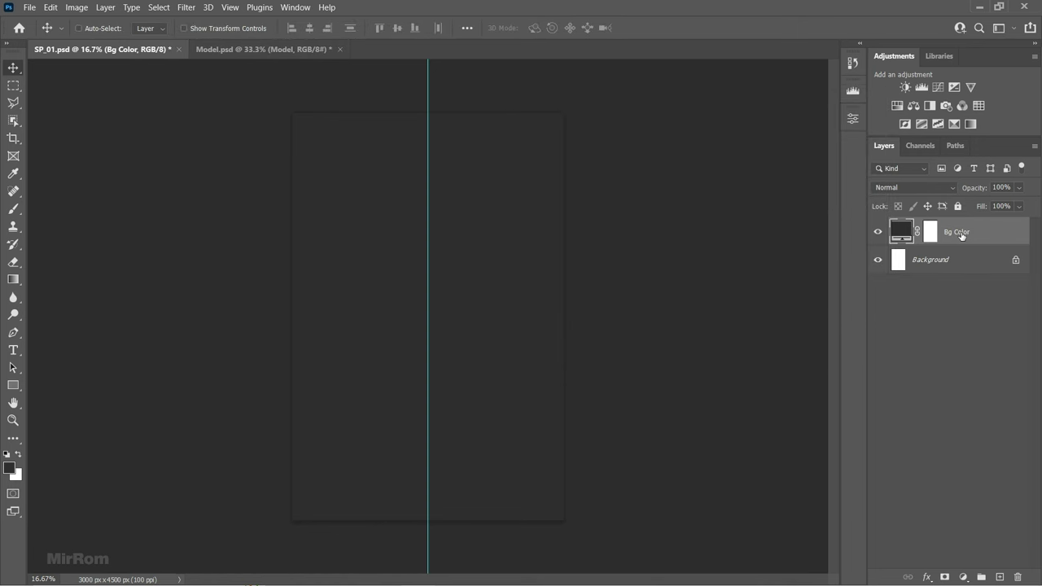
pyautogui.click(261, 49)
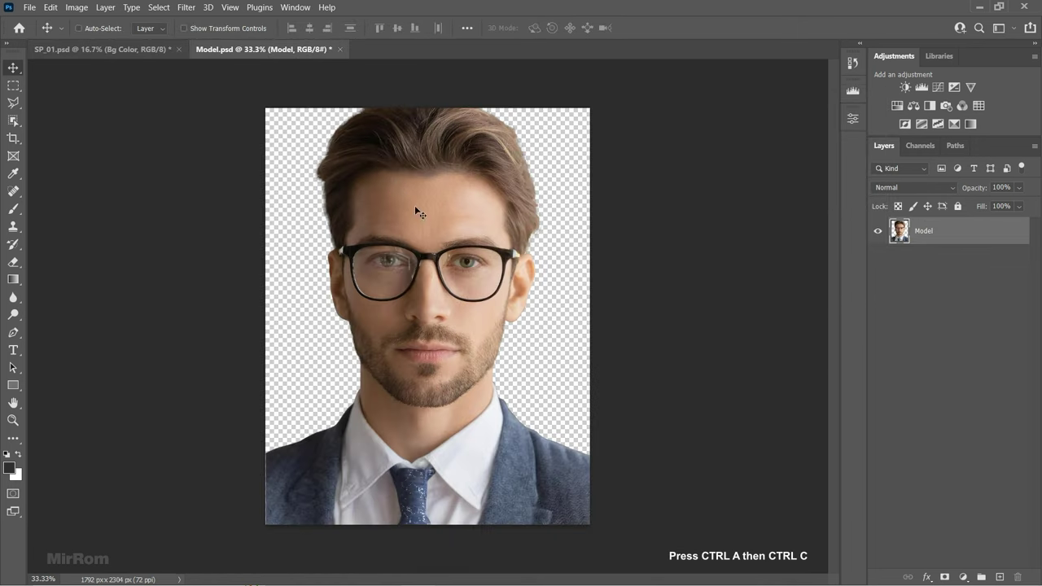
# - Copy the whole model photo into the poster and close Model.psd without saving
pyautogui.hotkey('ctrl', 'a')
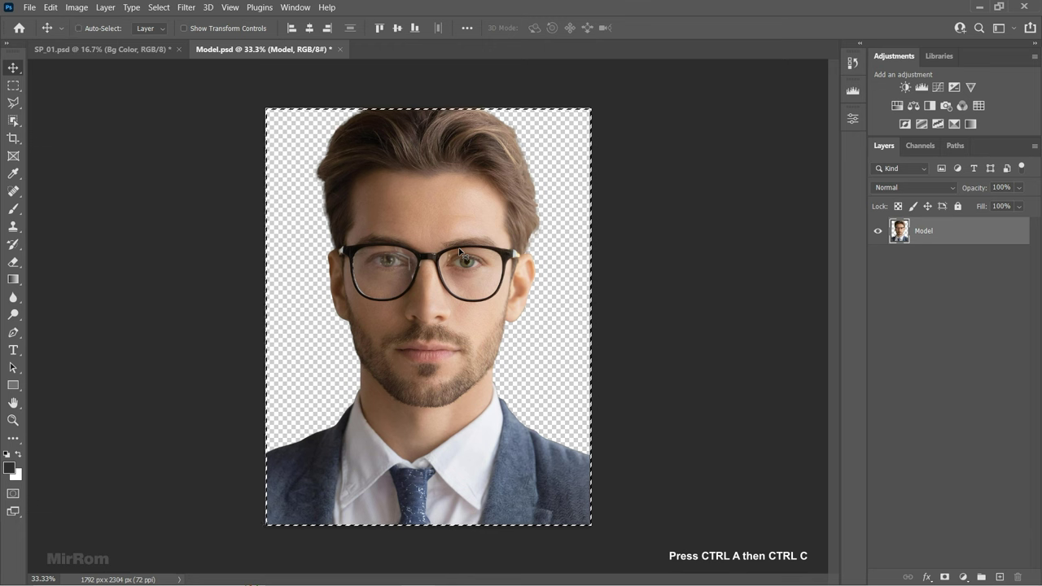
pyautogui.hotkey('ctrl', 'c')
pyautogui.hotkey('ctrl', 'Tab')
pyautogui.hotkey('ctrl', 'v')
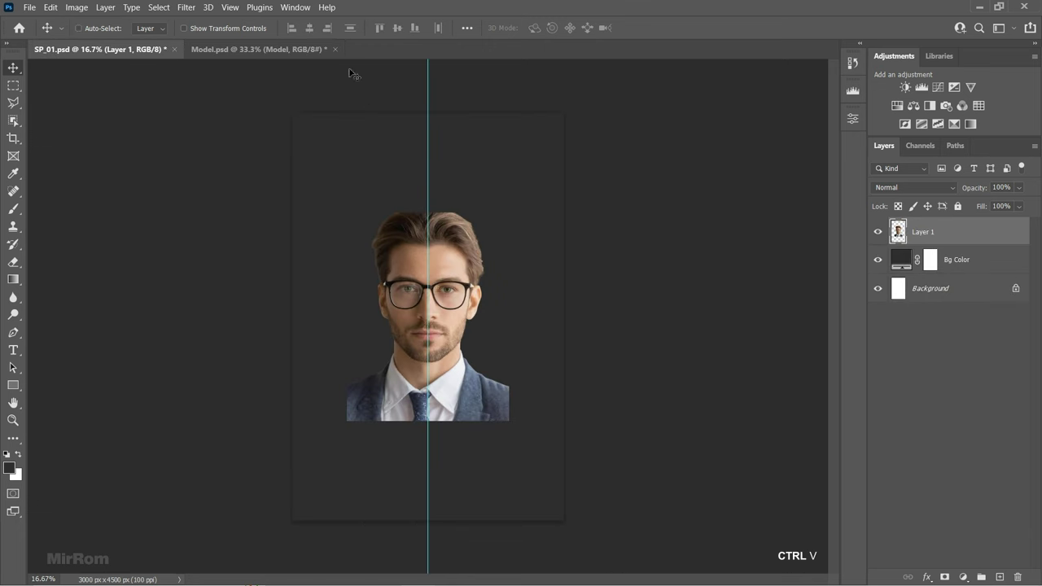
pyautogui.click(335, 49)
pyautogui.click(542, 234)
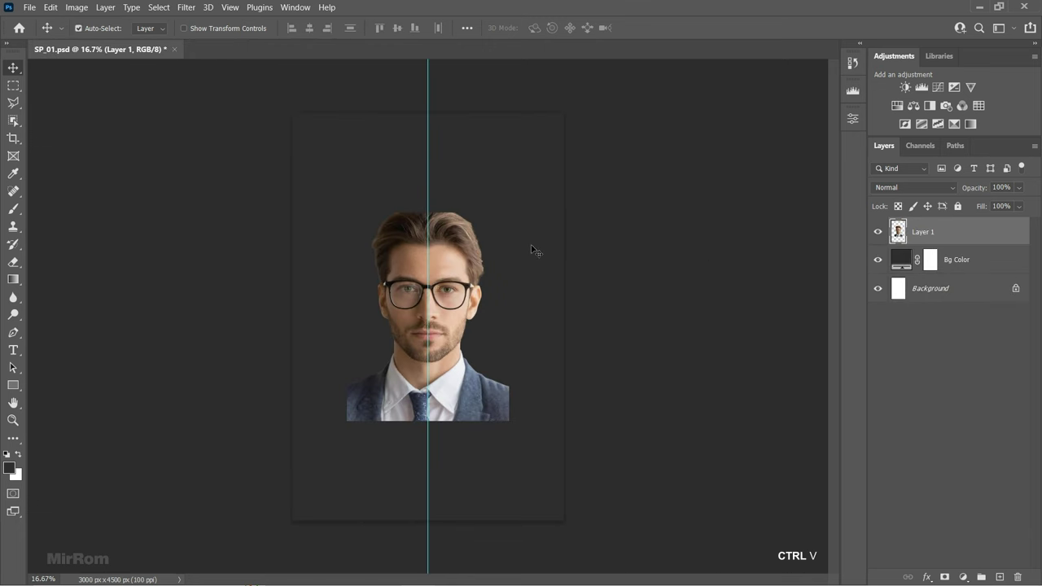
# - Enlarge the pasted portrait to about 170% and position it near the top
pyautogui.hotkey('ctrl', 't')
pyautogui.moveTo(510, 212); pyautogui.dragTo(588, 154)
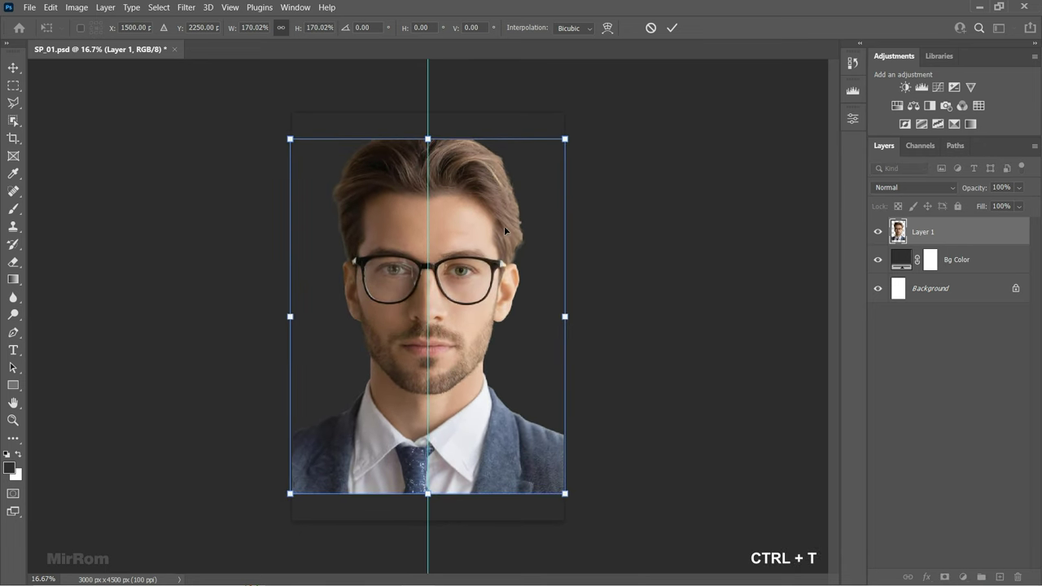
pyautogui.moveTo(504, 226); pyautogui.dragTo(504, 204)
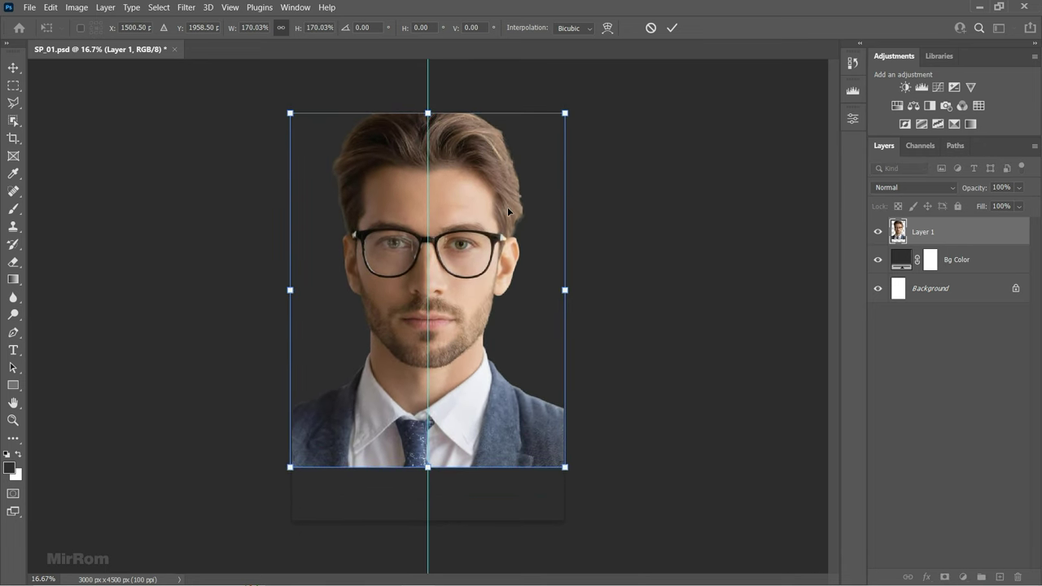
pyautogui.hotkey('shift', 'Up')
pyautogui.hotkey('shift', 'Up')
pyautogui.hotkey('shift', 'Up')
pyautogui.hotkey('shift', 'Up')
pyautogui.hotkey('shift', 'Up')
pyautogui.hotkey('shift', 'Up')
pyautogui.hotkey('shift', 'Up')
pyautogui.hotkey('shift', 'Up')
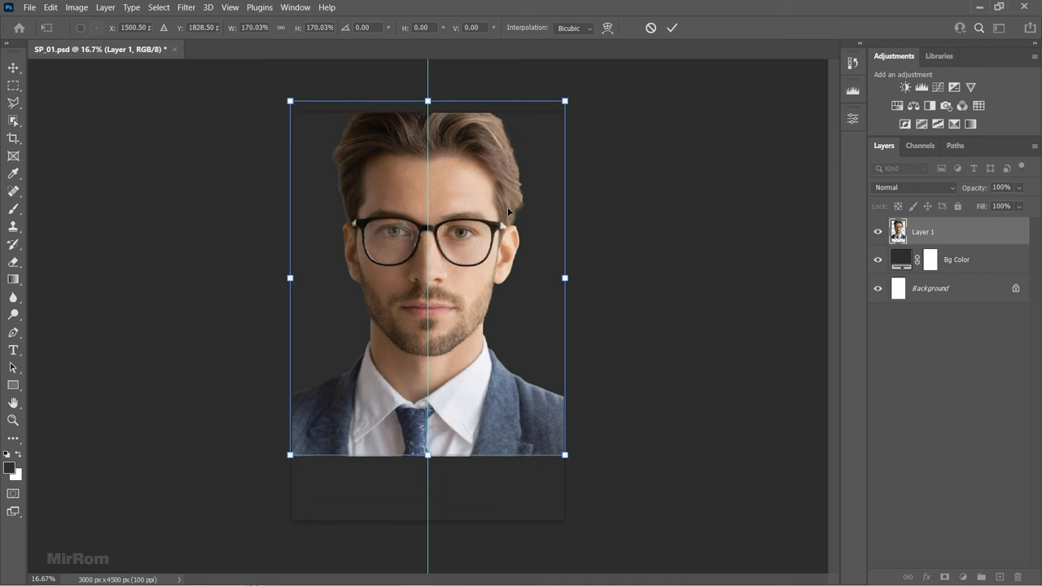
pyautogui.hotkey('shift', 'Up')
pyautogui.hotkey('shift', 'Up')
pyautogui.hotkey('shift', 'Up')
pyautogui.hotkey('shift', 'Up')
pyautogui.hotkey('shift', 'Up')
pyautogui.hotkey('shift', 'Down')
pyautogui.hotkey('shift', 'Down')
pyautogui.hotkey('shift', 'Down')
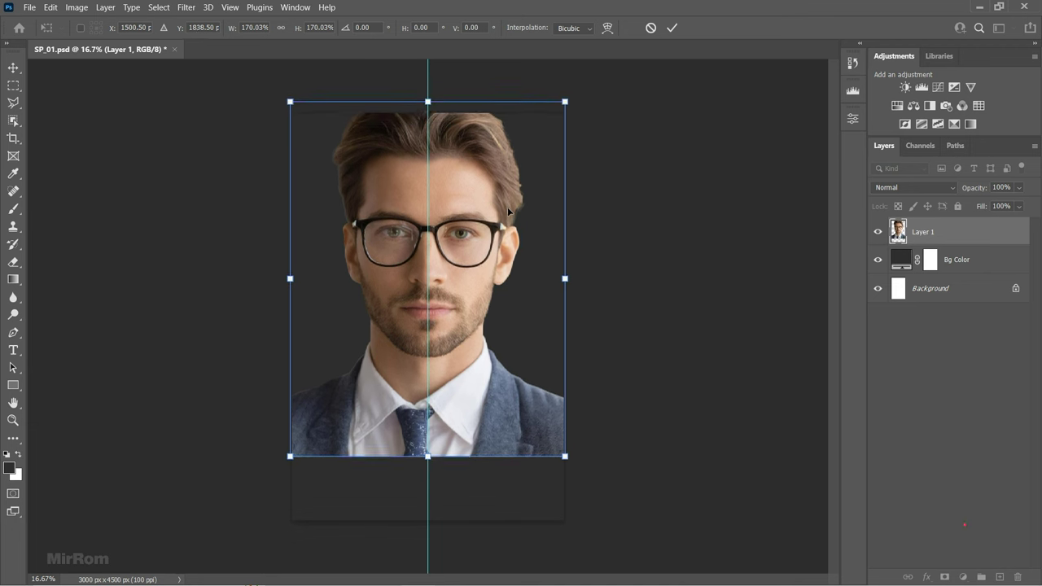
pyautogui.hotkey('shift', 'Down')
pyautogui.hotkey('shift', 'Down')
pyautogui.hotkey('shift', 'Down')
pyautogui.hotkey('shift', 'Down')
pyautogui.press('Return')
pyautogui.hotkey('shift', 'Up')
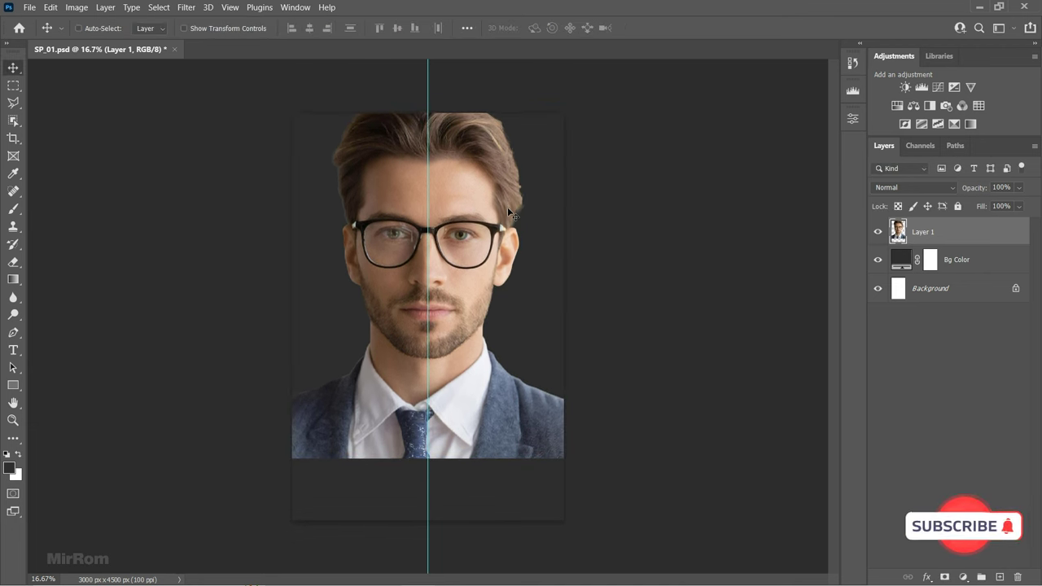
pyautogui.hotkey('shift', 'Up')
pyautogui.hotkey('shift', 'Up')
pyautogui.hotkey('shift', 'Up')
pyautogui.hotkey('shift', 'Up')
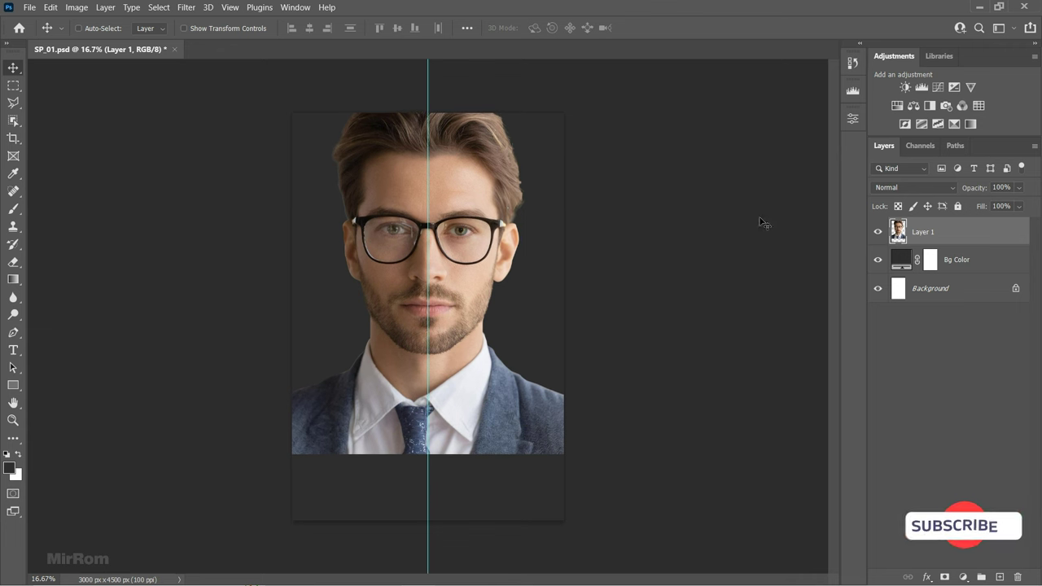
# - Rename the portrait layer 'Model'
pyautogui.doubleClick(923, 232)
pyautogui.write('Mode')
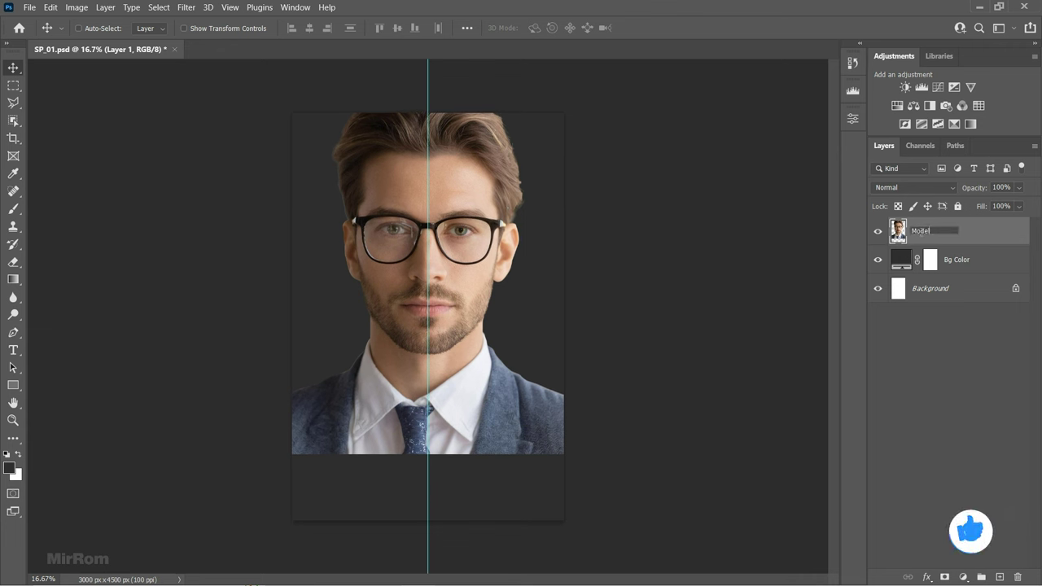
pyautogui.write('l')
pyautogui.press('Return')
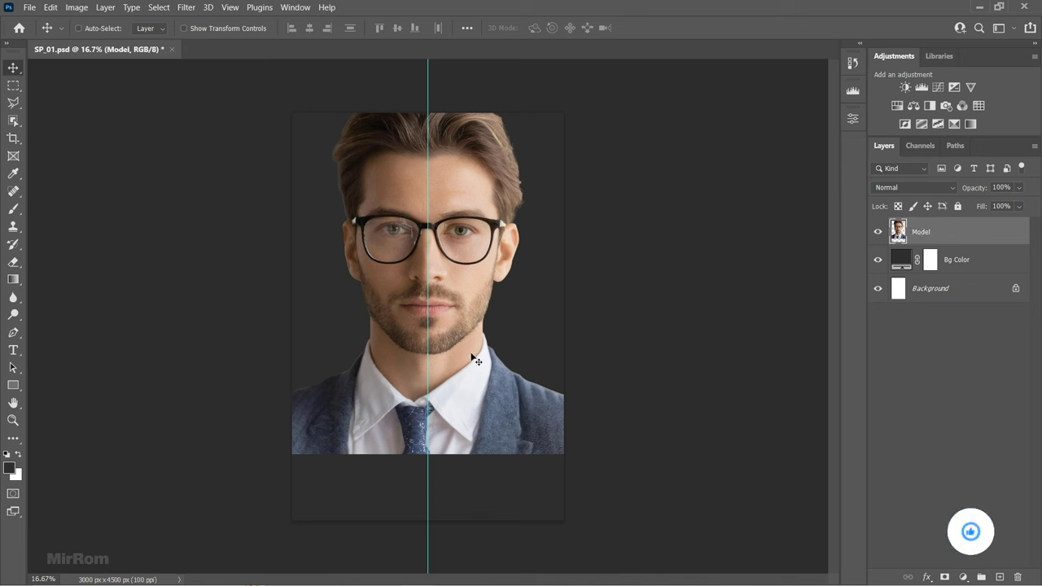
pyautogui.moveTo(421, 372); pyautogui.dragTo(421, 372)
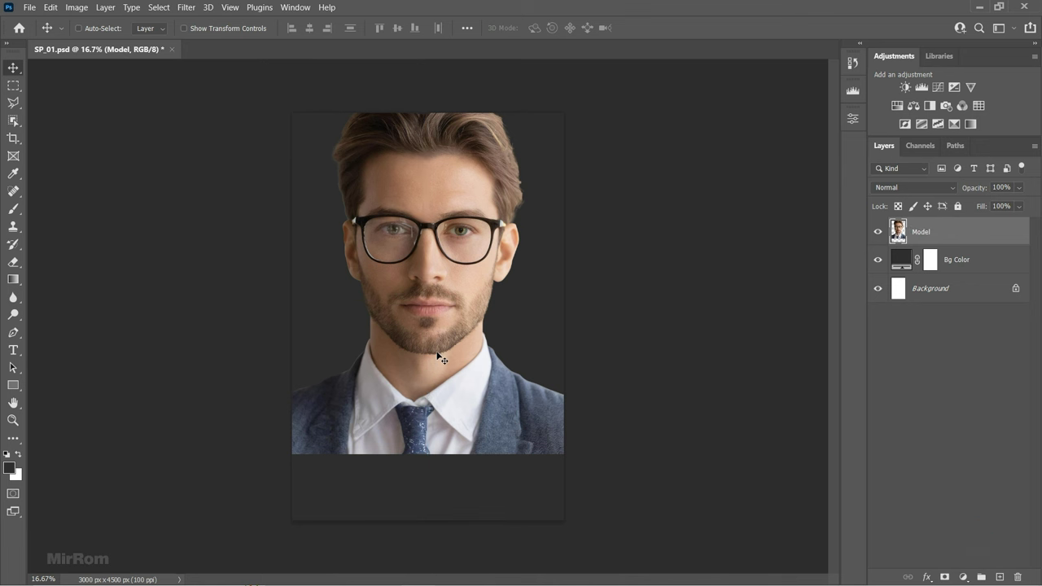
pyautogui.scroll(2, 440, 354)
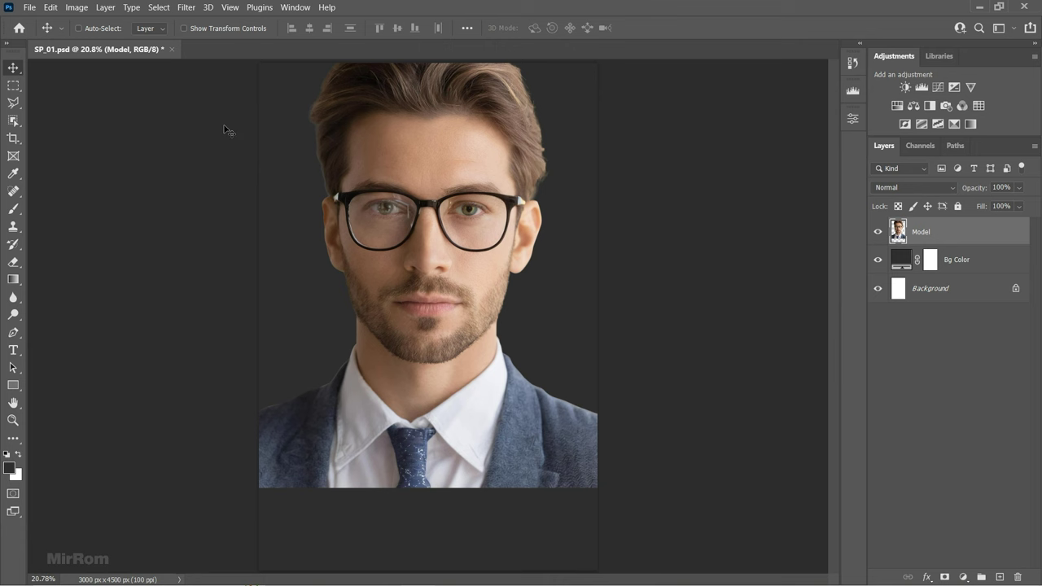
# - Open the Camera Raw Filter full screen with the preview zoomed on the face
pyautogui.click(187, 8)
pyautogui.click(269, 101)
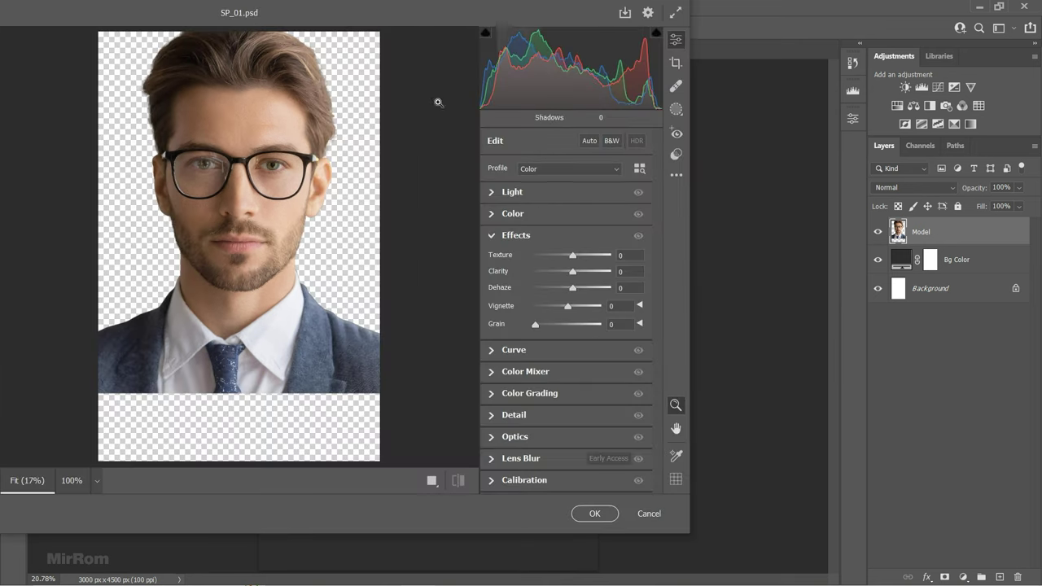
pyautogui.click(209, 112)
pyautogui.click(235, 135)
pyautogui.press('f')
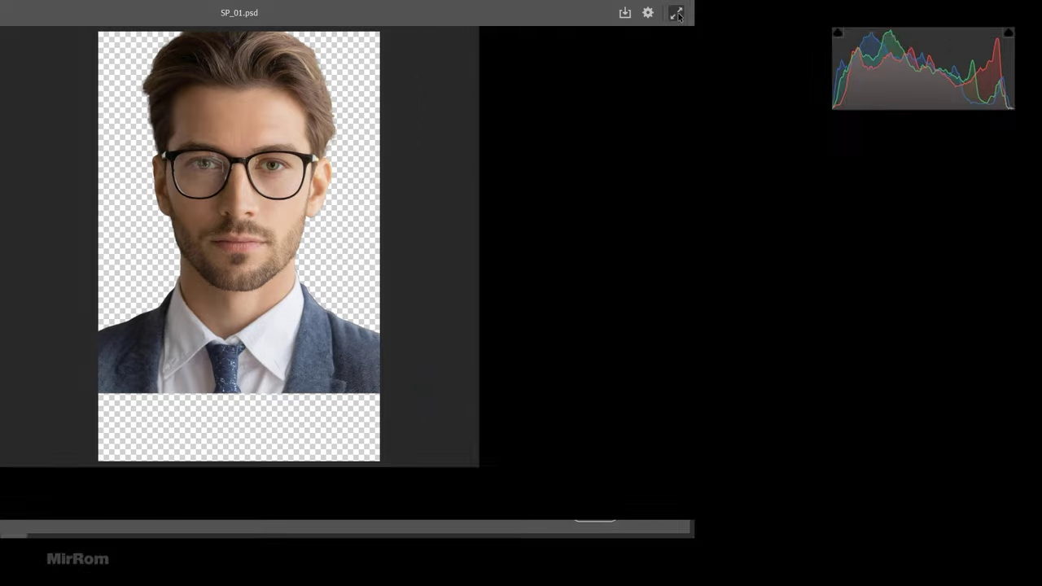
pyautogui.click(460, 161)
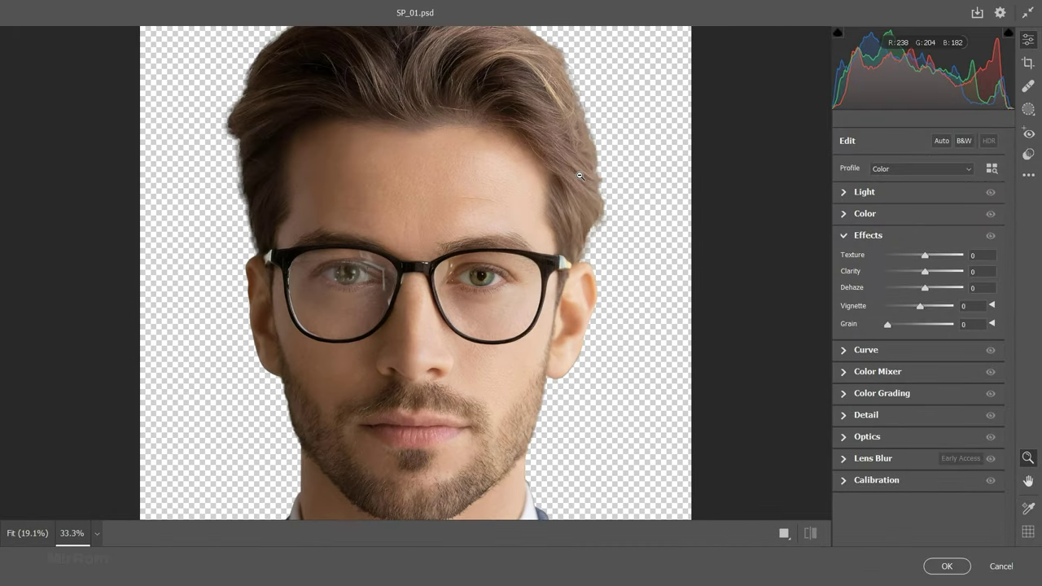
pyautogui.click(843, 234)
# - Set Light to Contrast +38, Highlights -22 and Shadows +24
pyautogui.click(843, 192)
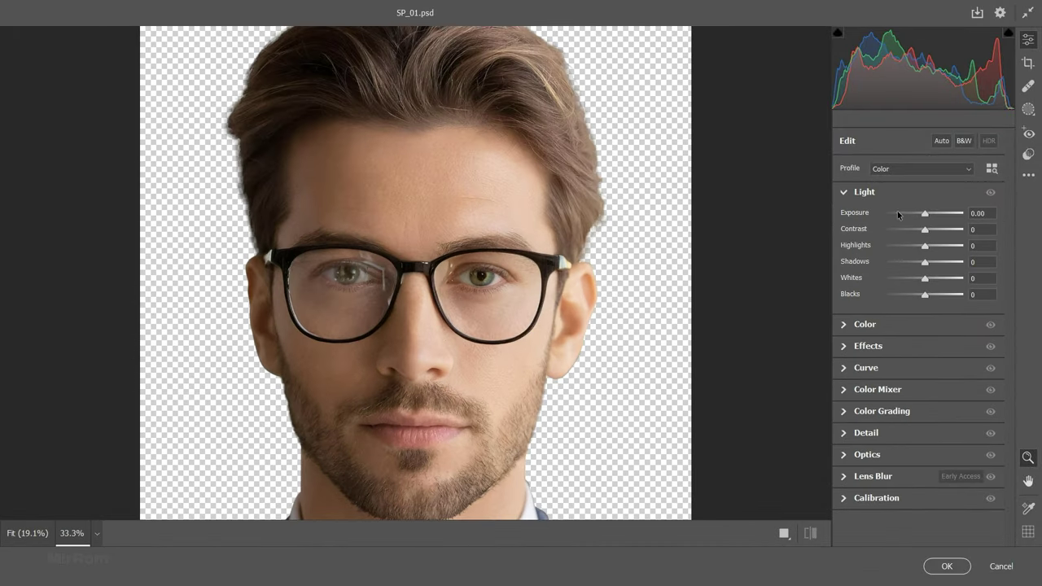
pyautogui.moveTo(925, 232); pyautogui.dragTo(941, 236)
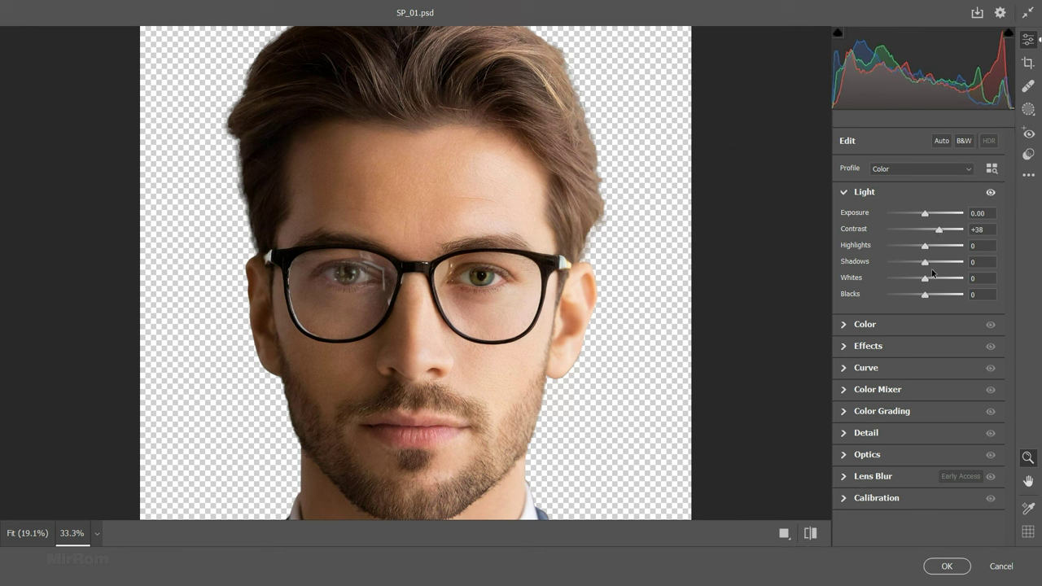
pyautogui.moveTo(926, 248); pyautogui.dragTo(917, 249)
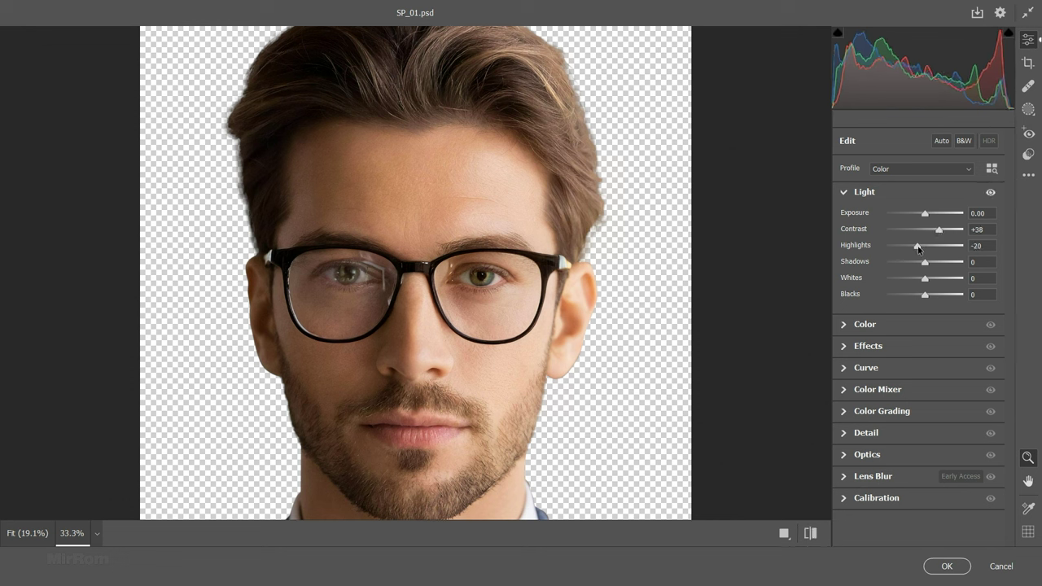
pyautogui.moveTo(918, 250); pyautogui.dragTo(917, 250)
pyautogui.moveTo(927, 264); pyautogui.dragTo(935, 263)
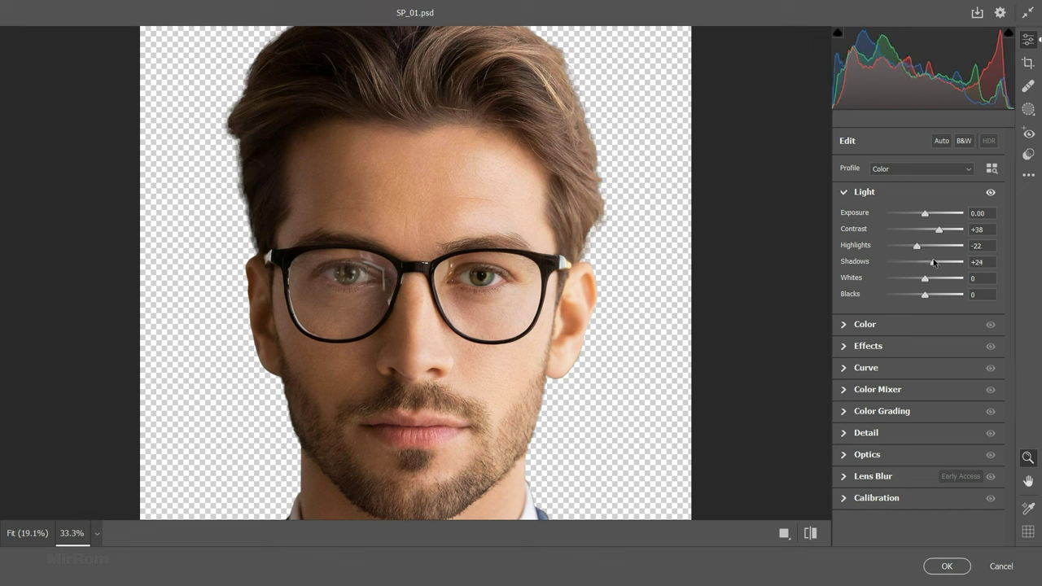
# - Raise Effects Clarity to +36 and apply the Camera Raw filter
pyautogui.click(847, 194)
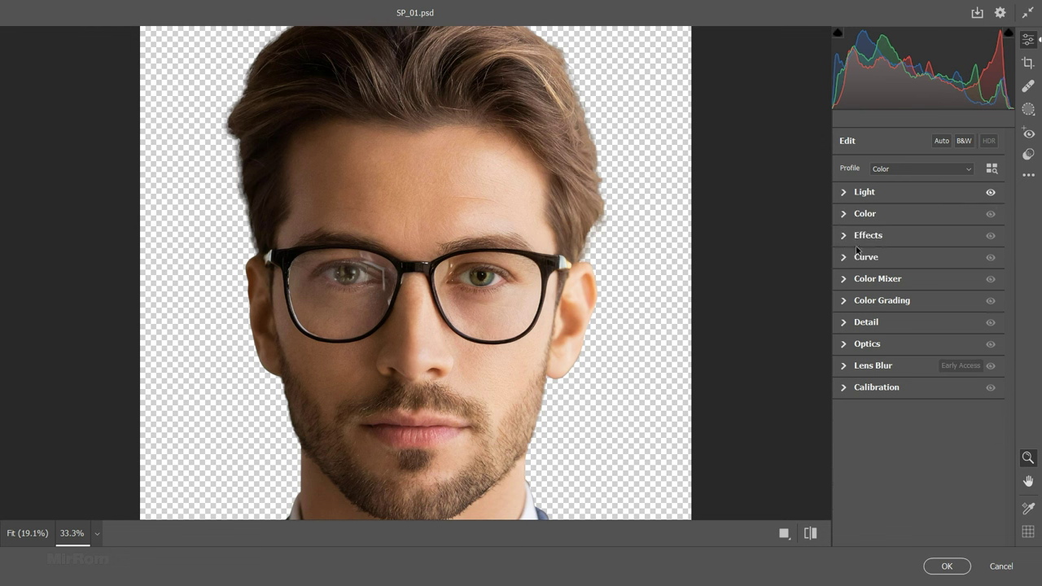
pyautogui.click(849, 237)
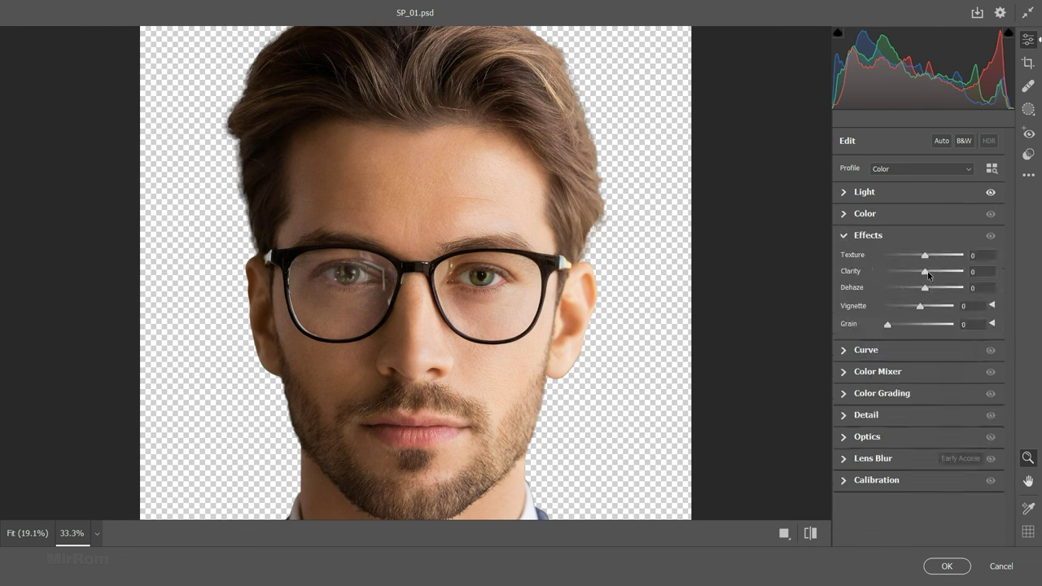
pyautogui.moveTo(926, 271); pyautogui.dragTo(940, 271)
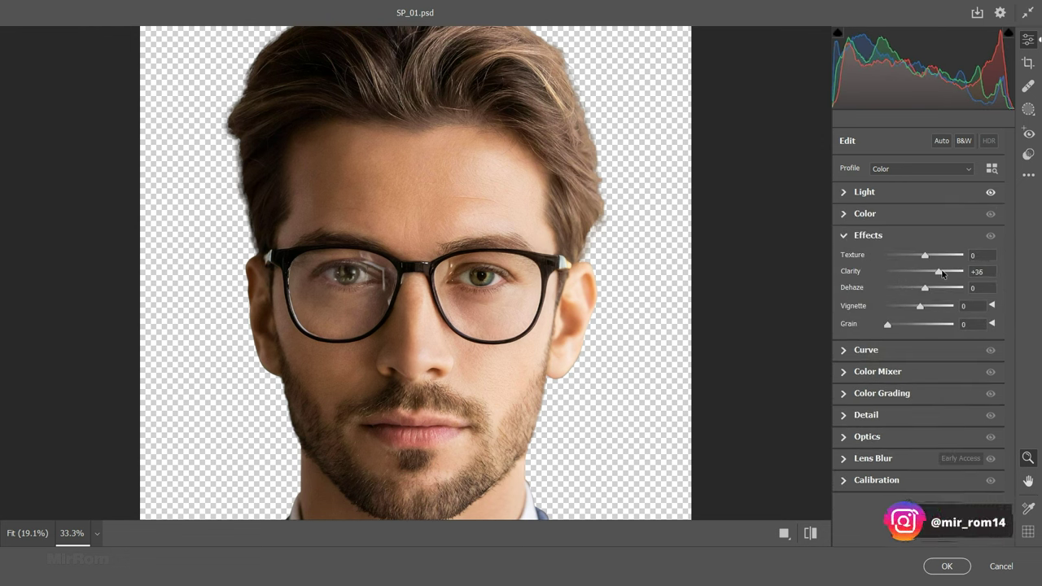
pyautogui.scroll(-5, 767, 309)
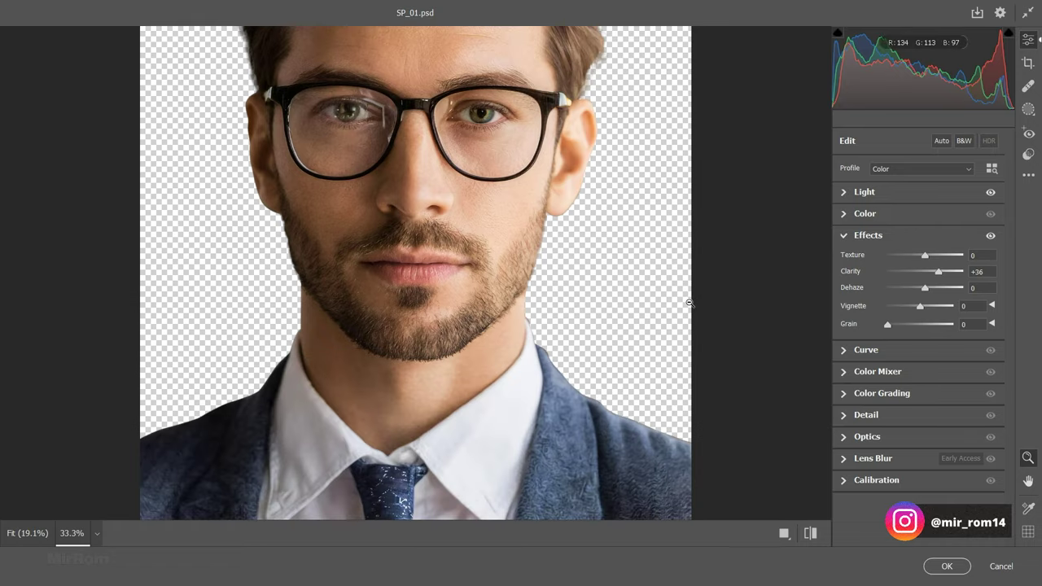
pyautogui.scroll(2, 765, 350)
pyautogui.click(945, 566)
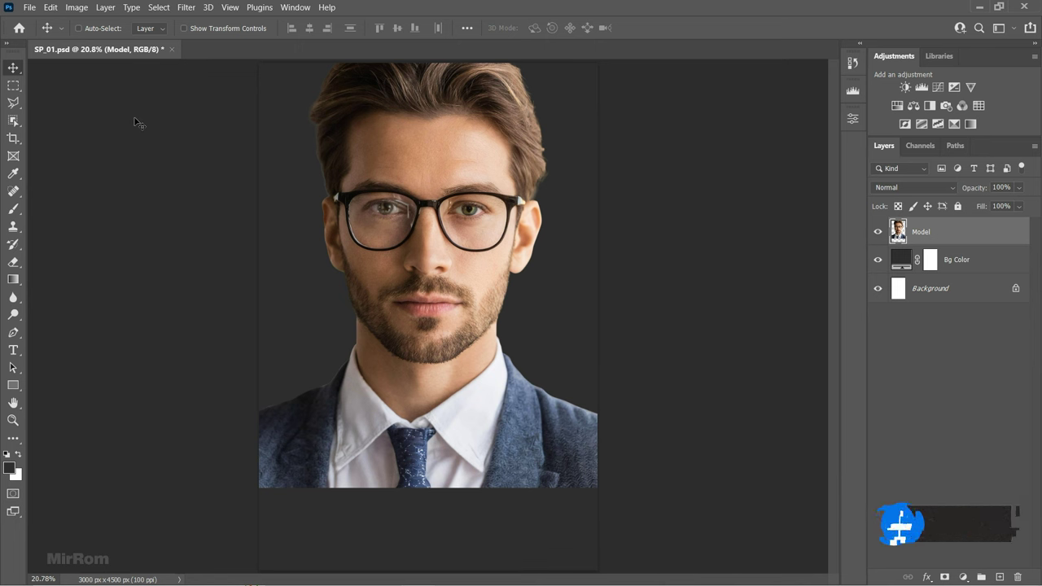
# - Paste Torn Paper White.png into the poster, close it, and name the layer Torn Paper 1
pyautogui.click(29, 7)
pyautogui.click(28, 7)
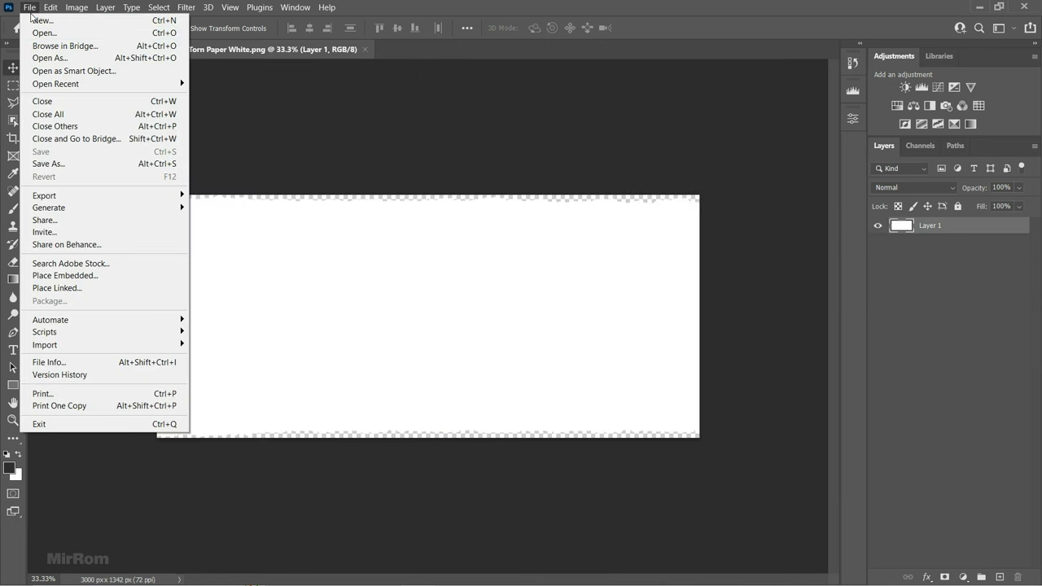
pyautogui.click(31, 7)
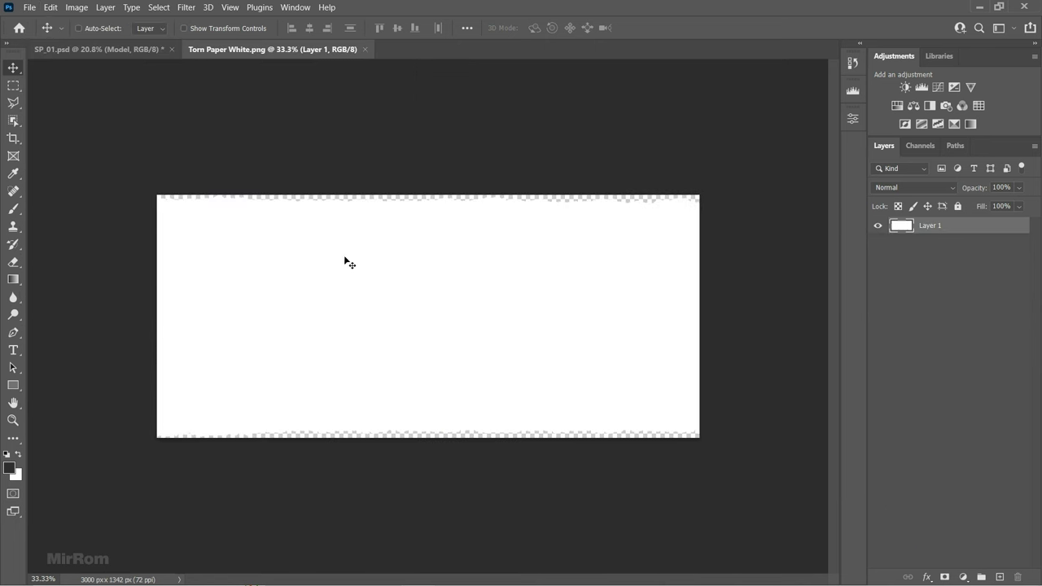
pyautogui.hotkey('ctrl', 'a')
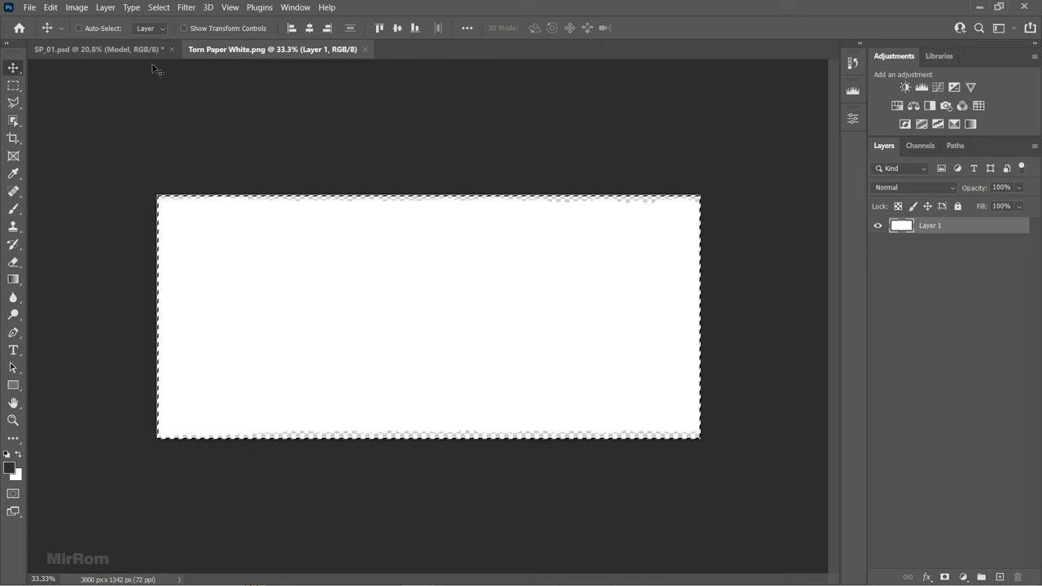
pyautogui.click(98, 49)
pyautogui.hotkey('ctrl', 'v')
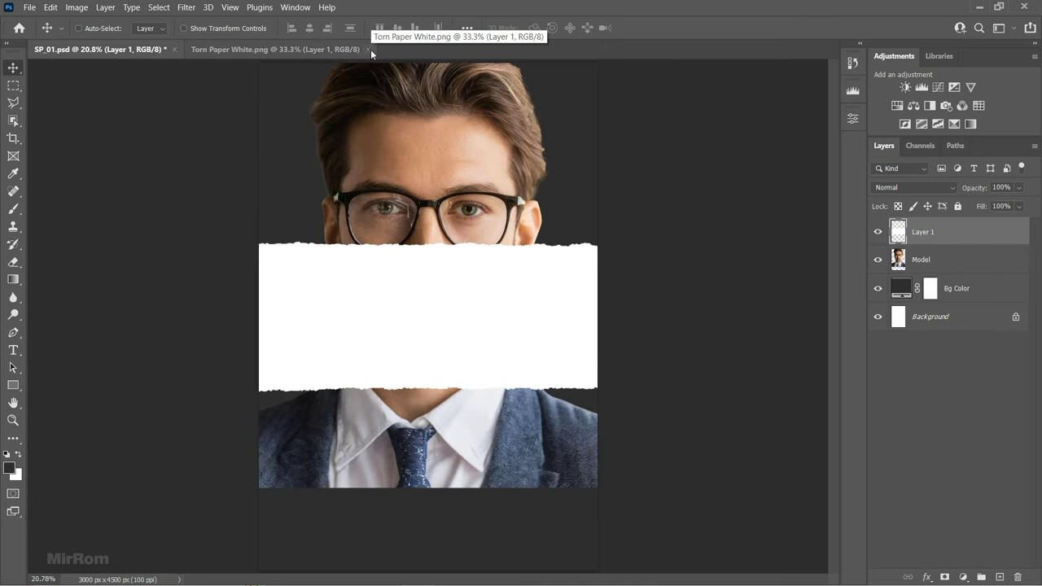
pyautogui.click(364, 49)
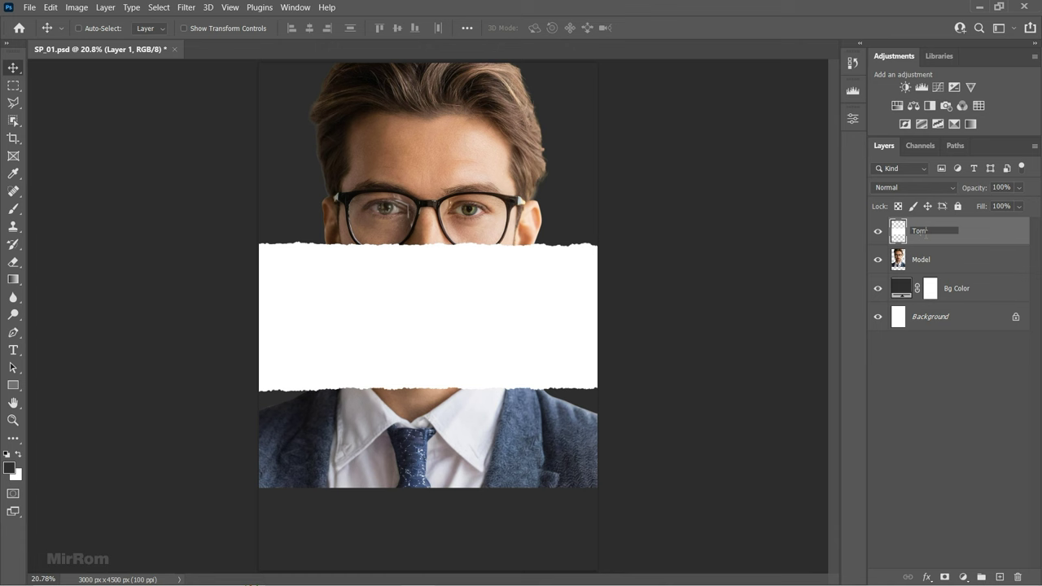
pyautogui.press('Return')
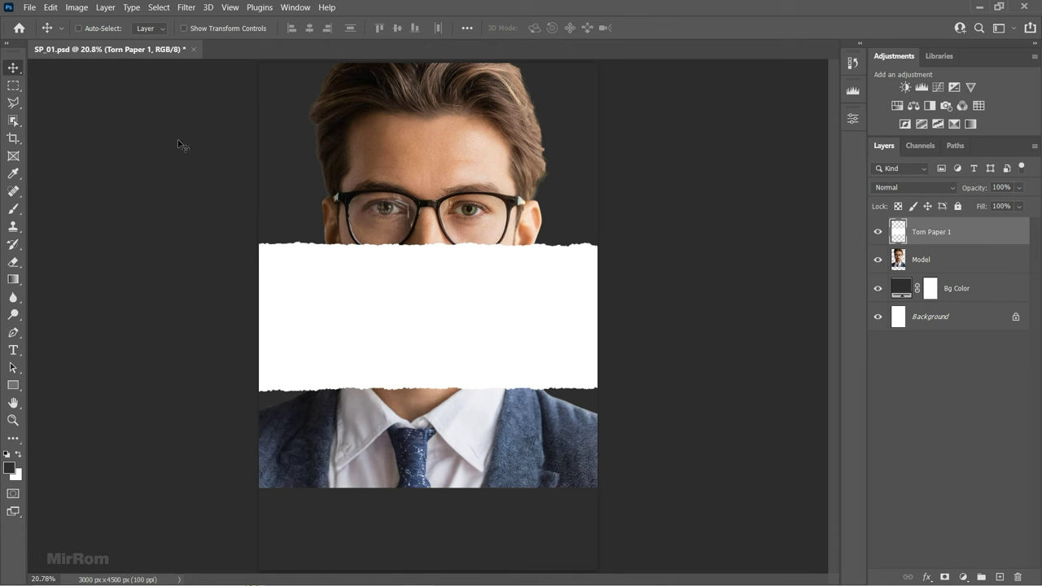
# - Paste Torn Paper Dark.png into the poster, close it, and name the layer Torn Paper 2
pyautogui.click(29, 7)
pyautogui.click(49, 34)
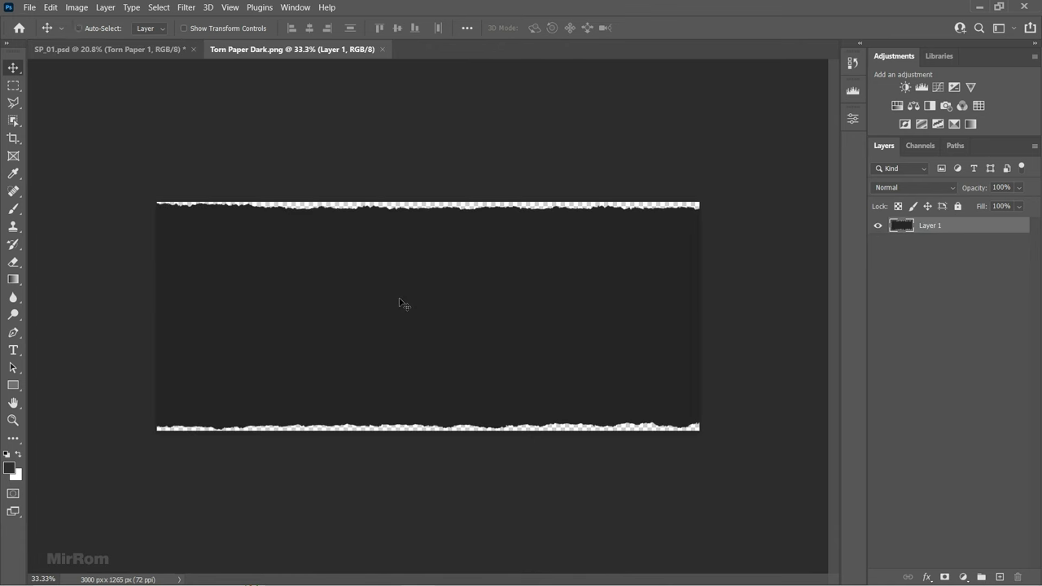
pyautogui.hotkey('ctrl', 'a')
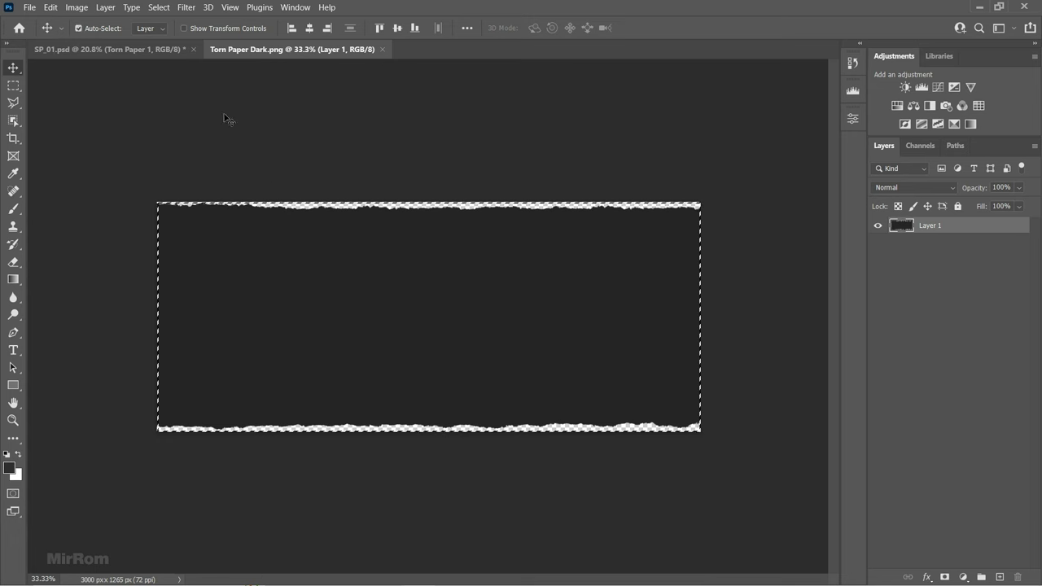
pyautogui.click(175, 50)
pyautogui.hotkey('ctrl', 'v')
pyautogui.click(363, 49)
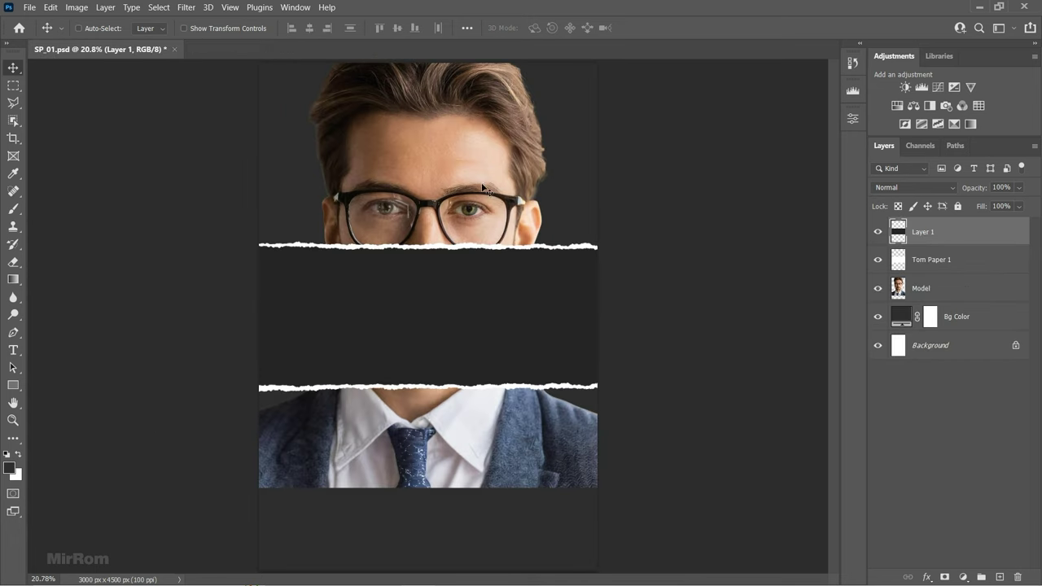
pyautogui.doubleClick(923, 232)
pyautogui.write('Torn Pap')
pyautogui.press('Return')
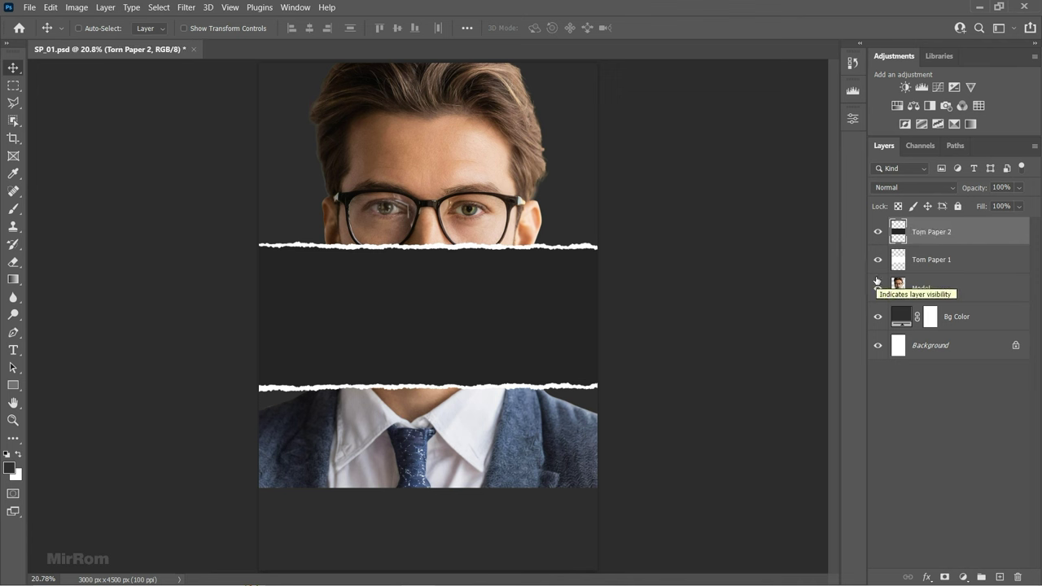
# - Convert both torn strips to smart objects and move them up over the forehead
pyautogui.click(949, 263)
pyautogui.click(1035, 146)
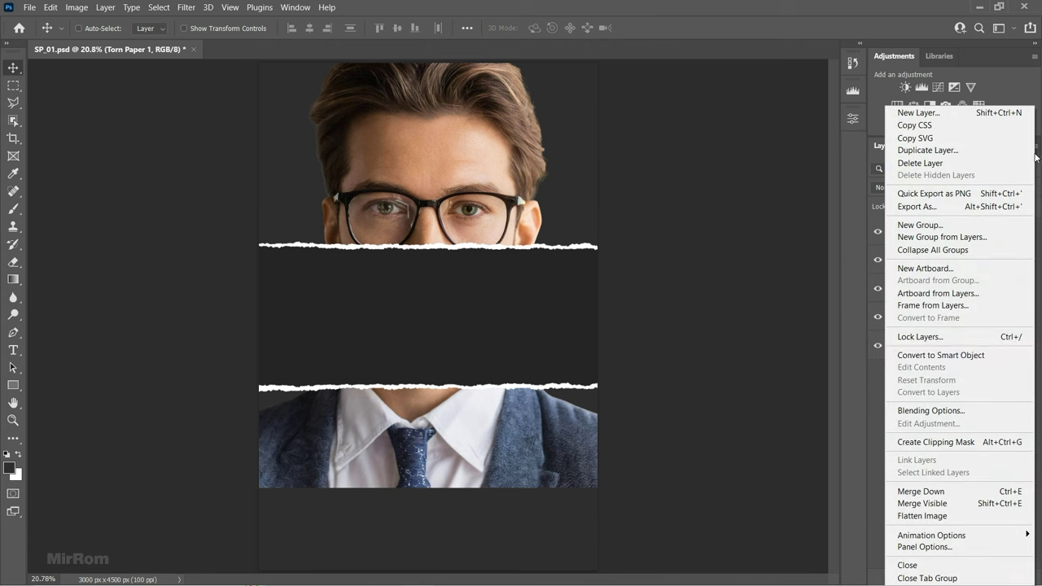
pyautogui.click(944, 356)
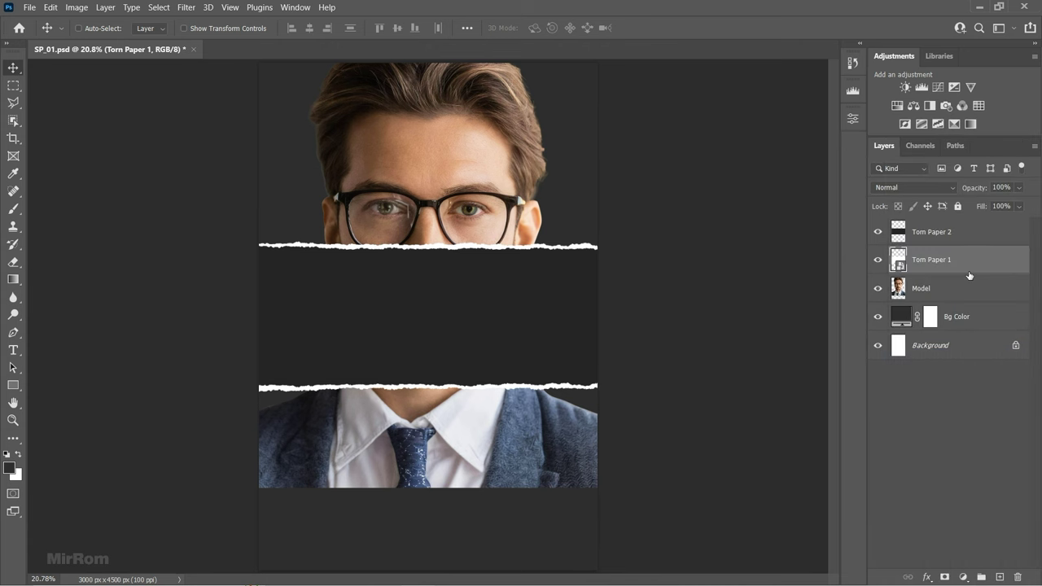
pyautogui.click(976, 236)
pyautogui.click(1034, 145)
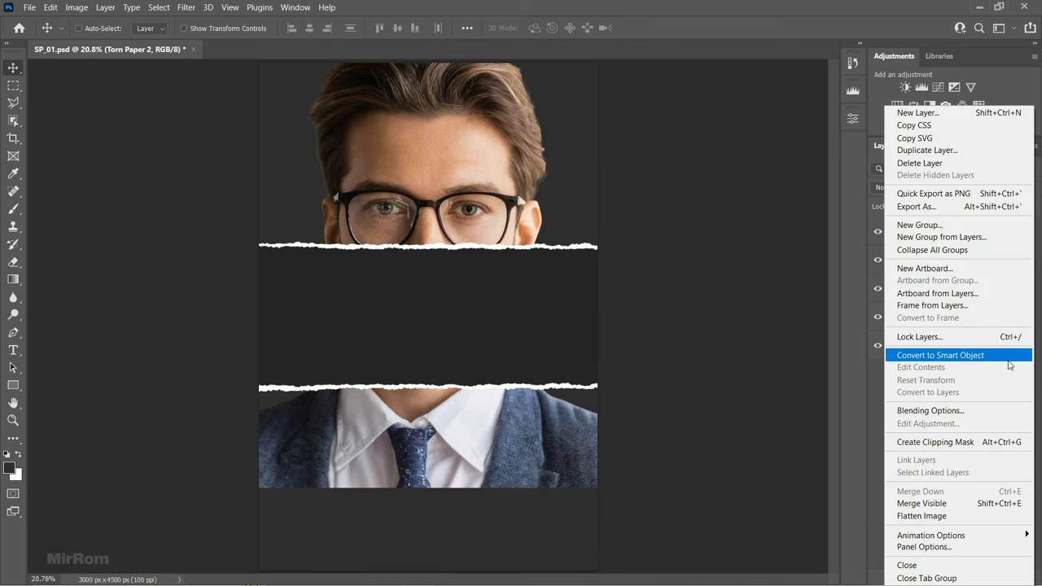
pyautogui.click(964, 287)
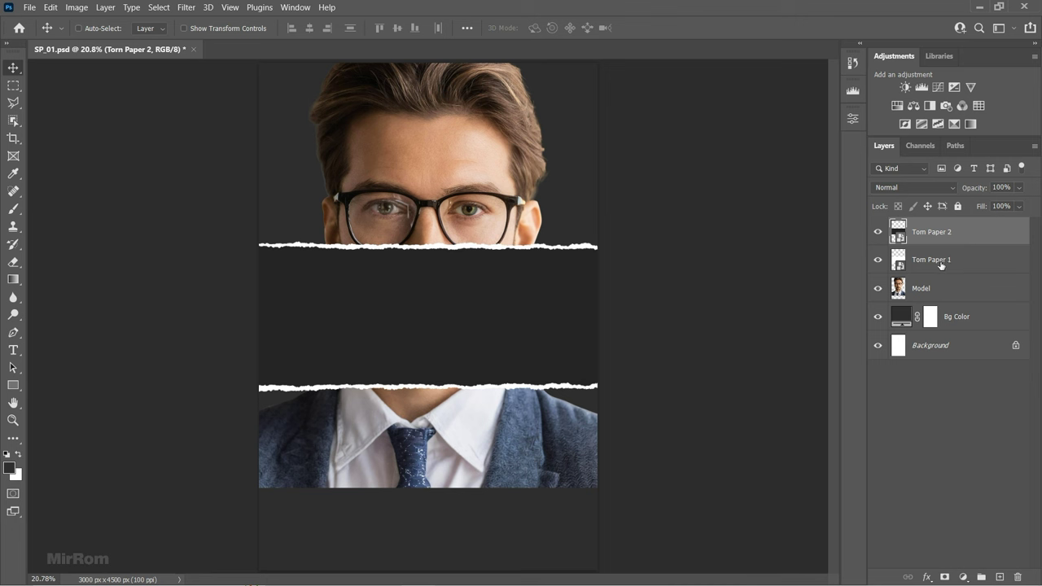
pyautogui.keyDown('shift'); pyautogui.click(927, 264); pyautogui.keyUp('shift')
pyautogui.moveTo(580, 279); pyautogui.dragTo(572, 112)
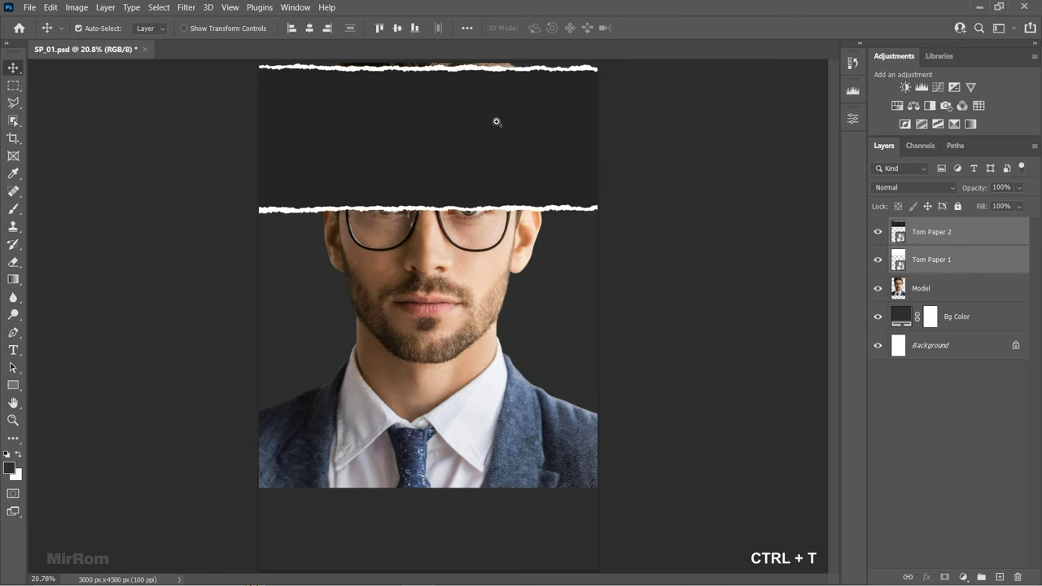
# - Skew both torn strips into a diagonal slant across the forehead
pyautogui.hotkey('ctrl', 't')
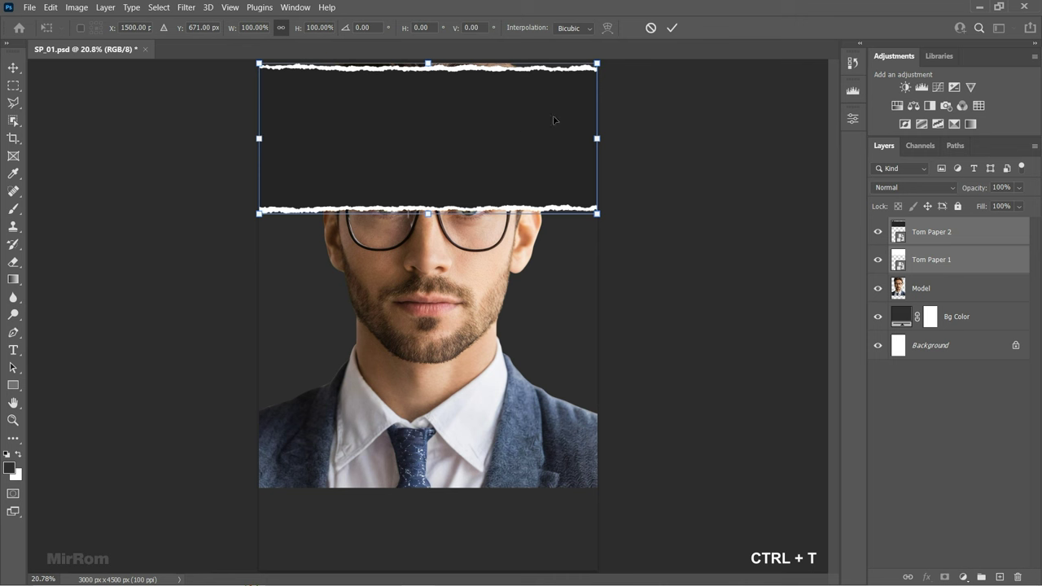
pyautogui.rightClick(553, 121)
pyautogui.click(587, 150)
pyautogui.moveTo(599, 213); pyautogui.dragTo(603, 137)
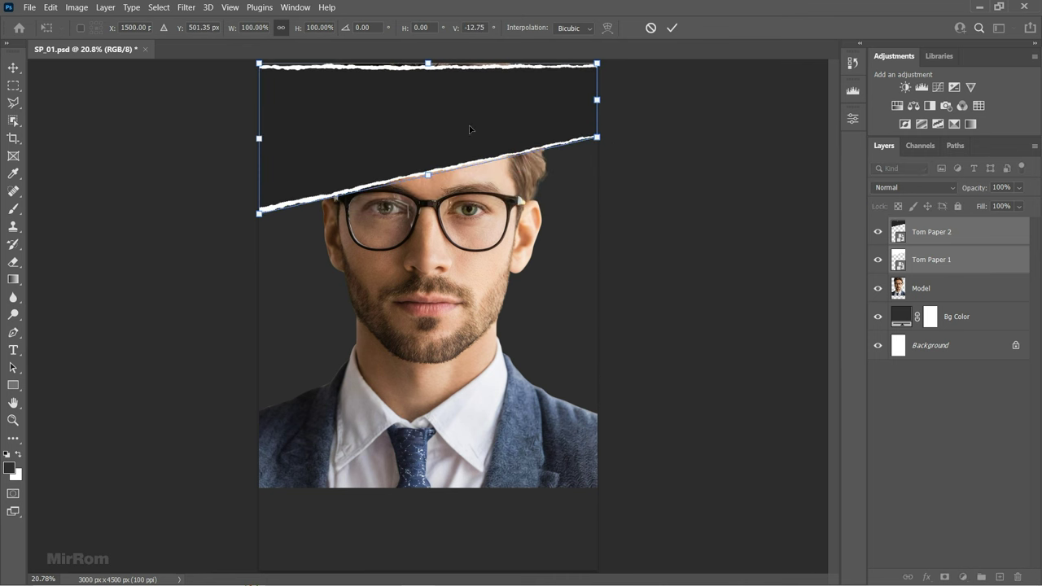
pyautogui.moveTo(470, 129); pyautogui.dragTo(456, 145)
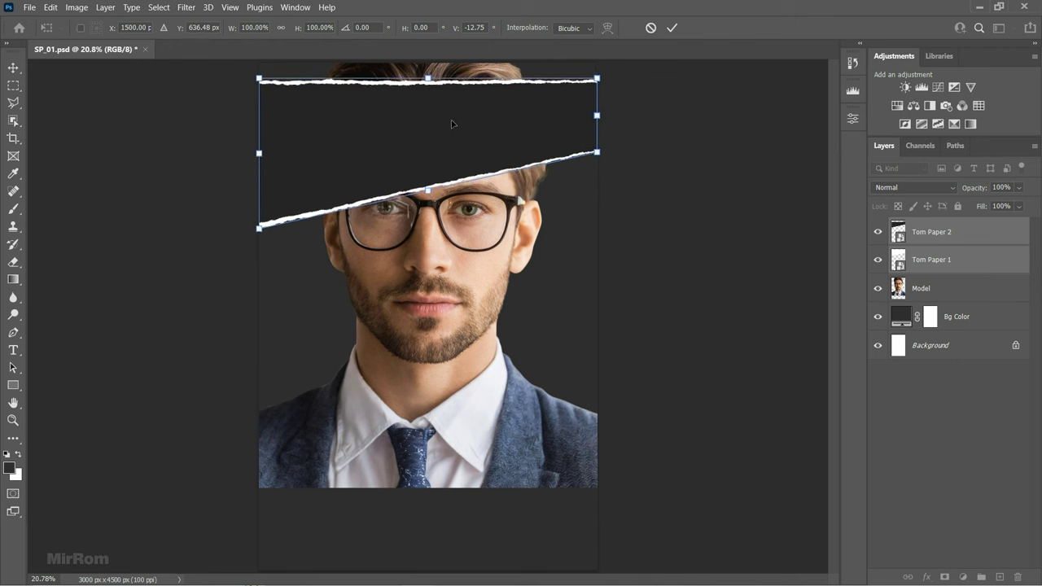
pyautogui.hotkey('shift', 'Down')
pyautogui.hotkey('shift', 'Down')
pyautogui.hotkey('shift', 'Down')
pyautogui.hotkey('shift', 'Down')
pyautogui.hotkey('shift', 'Down')
pyautogui.hotkey('shift', 'Down')
pyautogui.hotkey('shift', 'Down')
pyautogui.hotkey('shift', 'Down')
pyautogui.hotkey('shift', 'Down')
pyautogui.hotkey('shift', 'Down')
pyautogui.hotkey('shift', 'Down')
pyautogui.hotkey('shift', 'Down')
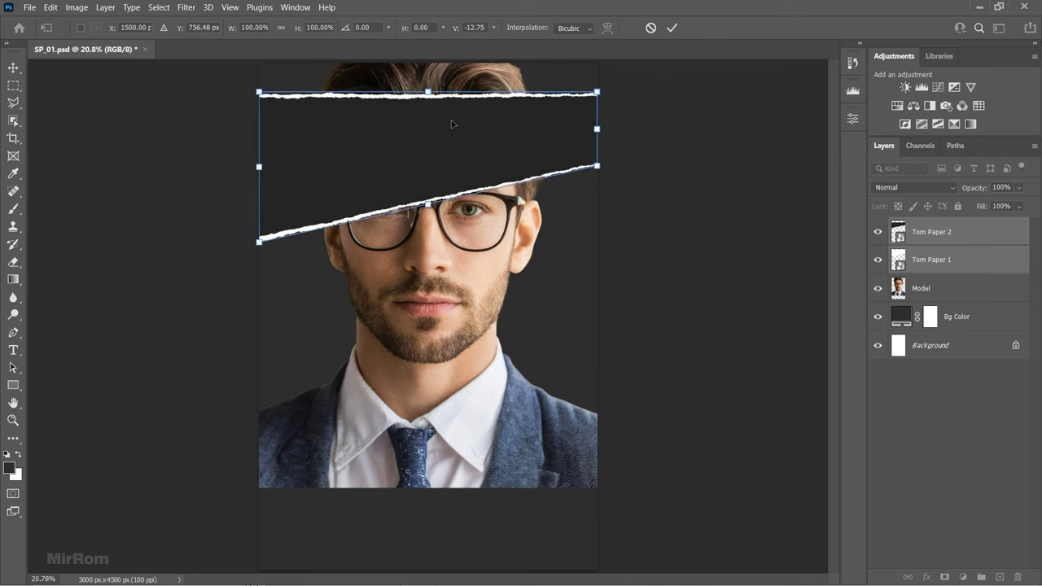
pyautogui.moveTo(602, 136); pyautogui.dragTo(602, 98)
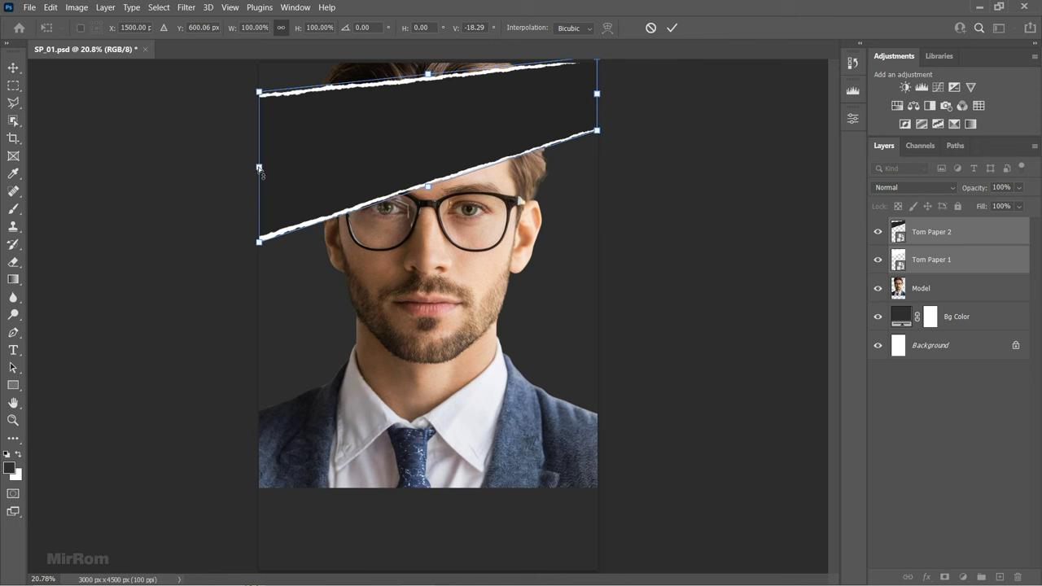
pyautogui.moveTo(259, 169); pyautogui.dragTo(259, 173)
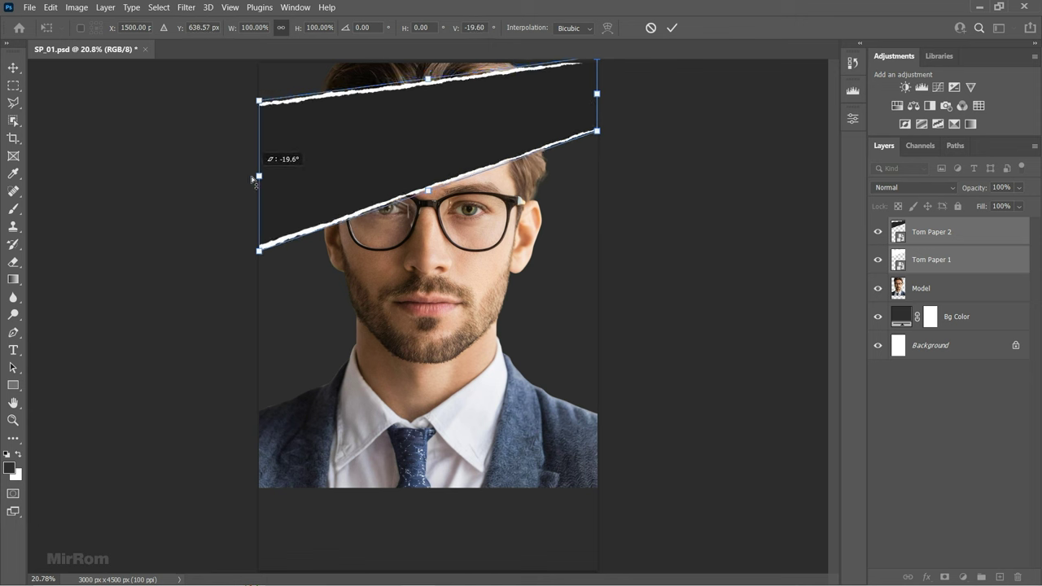
pyautogui.click(672, 28)
# - Re-skew Torn Paper 1 alone so it sits just above the glasses
pyautogui.click(922, 261)
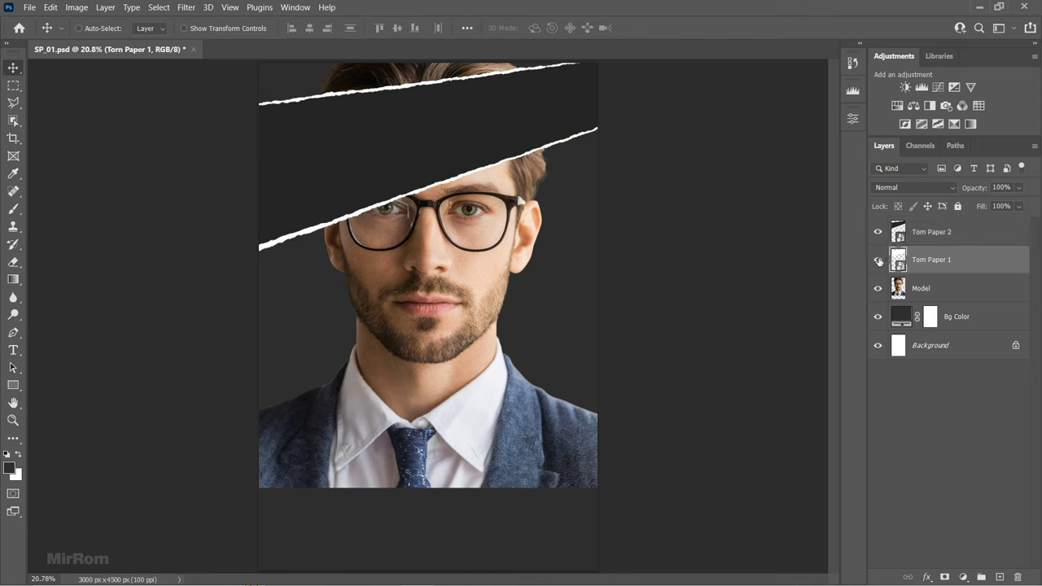
pyautogui.click(877, 259)
pyautogui.click(878, 260)
pyautogui.hotkey('ctrl', 't')
pyautogui.rightClick(587, 109)
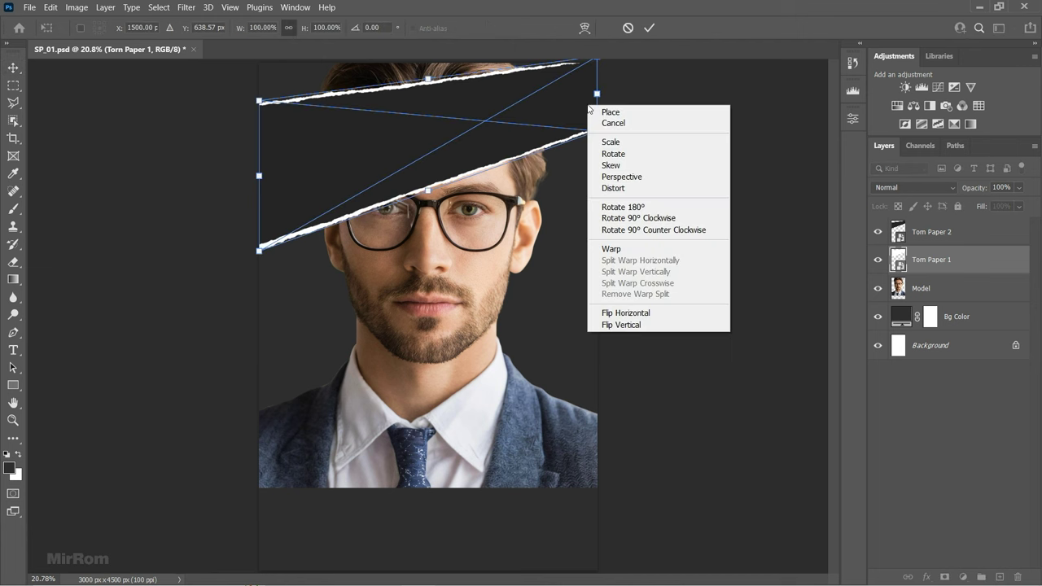
pyautogui.click(618, 165)
pyautogui.moveTo(596, 131); pyautogui.dragTo(598, 142)
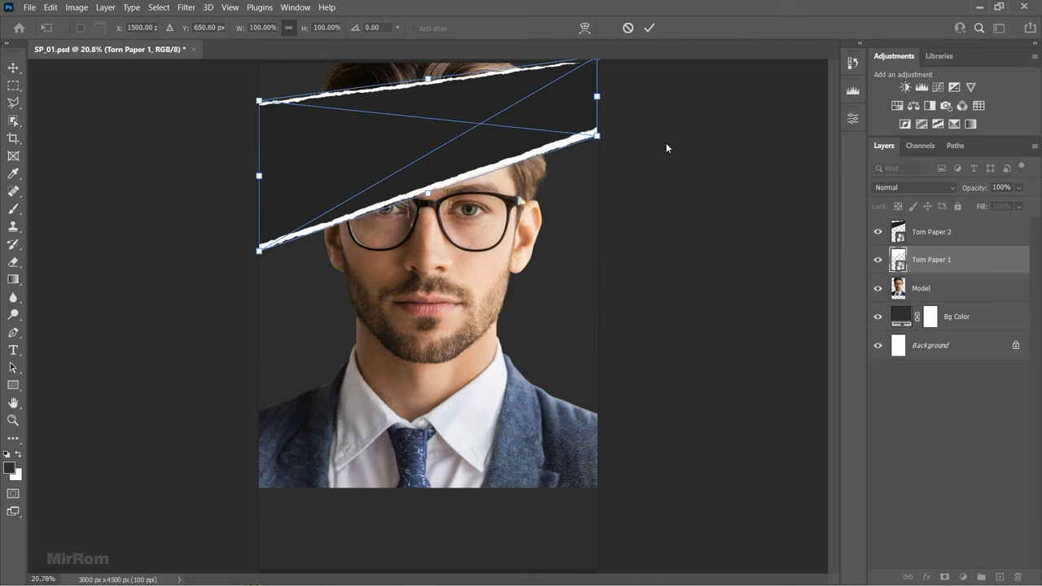
pyautogui.moveTo(259, 101); pyautogui.dragTo(259, 98)
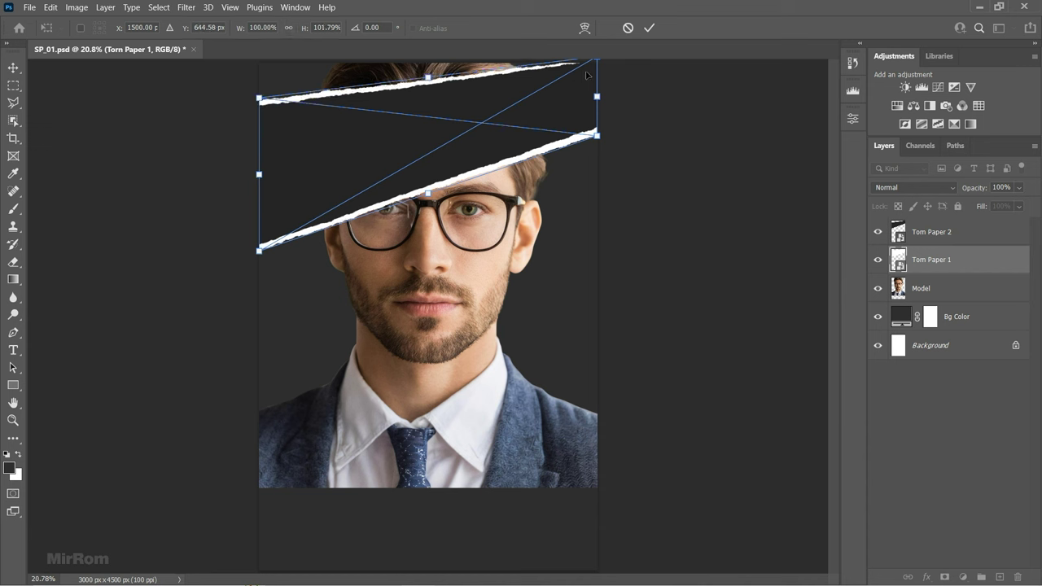
pyautogui.press('Return')
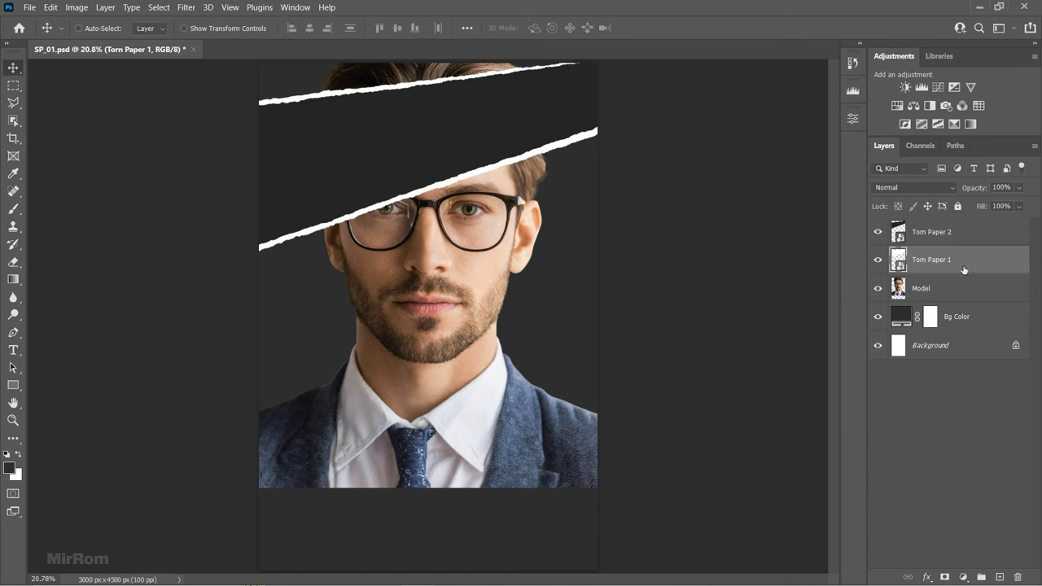
# - Group the two torn-paper layers into a group named 'Torn Paper 1'
pyautogui.doubleClick(944, 257)
pyautogui.keyDown('shift'); pyautogui.click(963, 234); pyautogui.keyUp('shift')
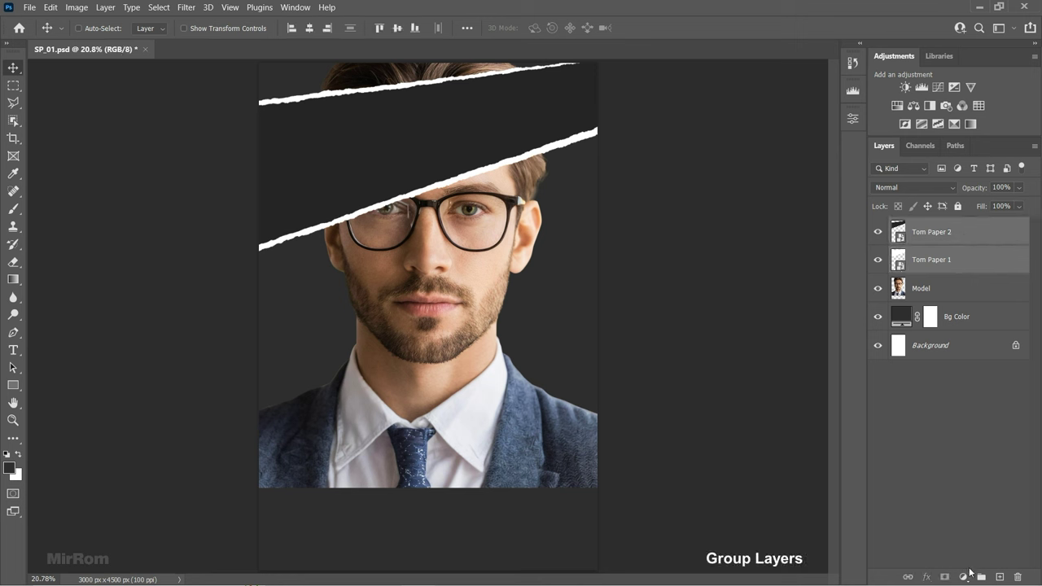
pyautogui.hotkey('ctrl', 'g')
pyautogui.doubleClick(928, 227)
pyautogui.write('Torn Paper 1')
pyautogui.press('Return')
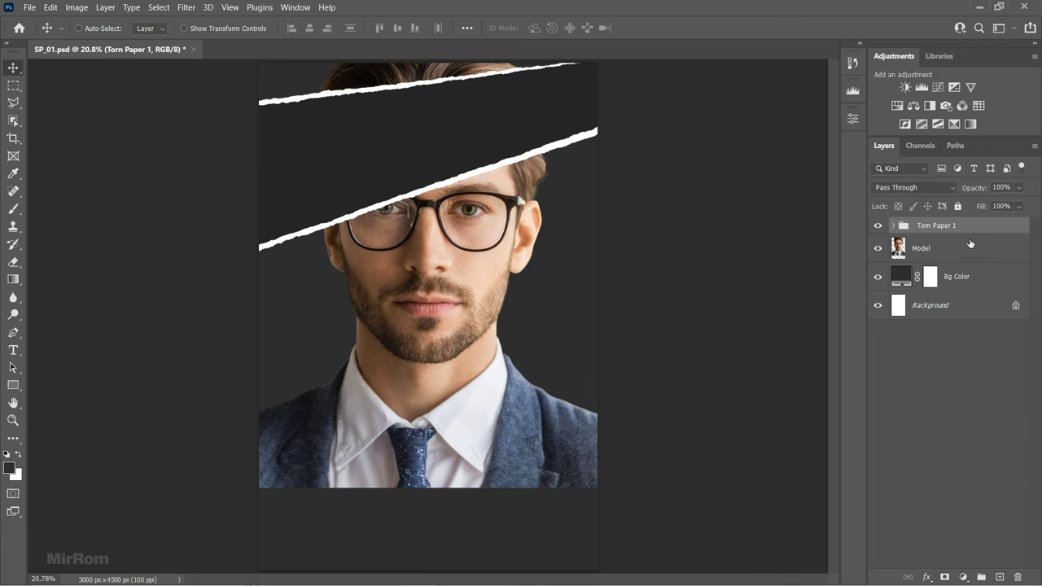
# - Duplicate the Torn Paper 1 group and move the copy down over the face
pyautogui.hotkey('ctrl', 'j')
pyautogui.moveTo(508, 151); pyautogui.dragTo(508, 270)
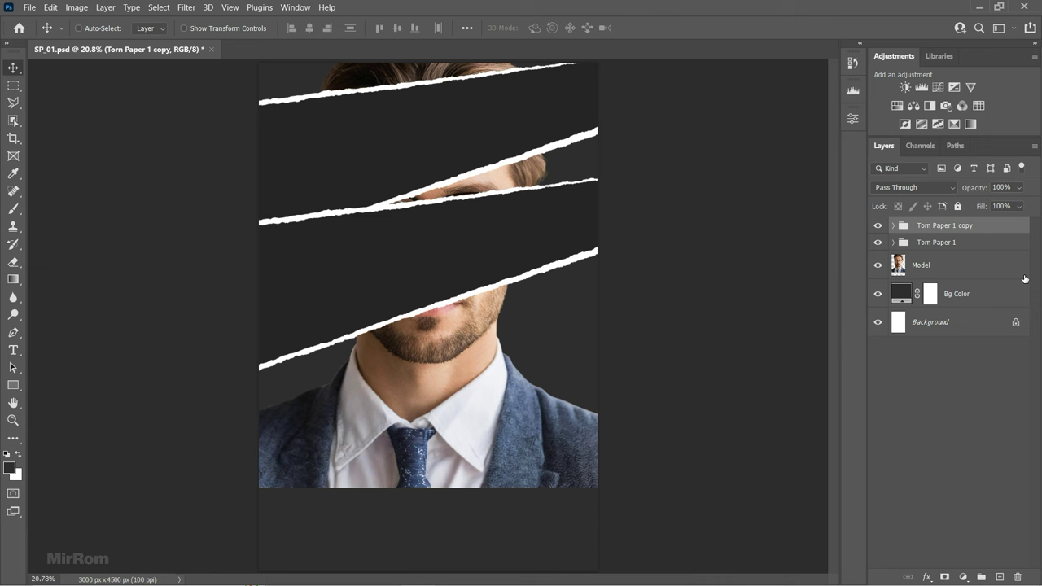
pyautogui.moveTo(973, 228); pyautogui.dragTo(967, 257)
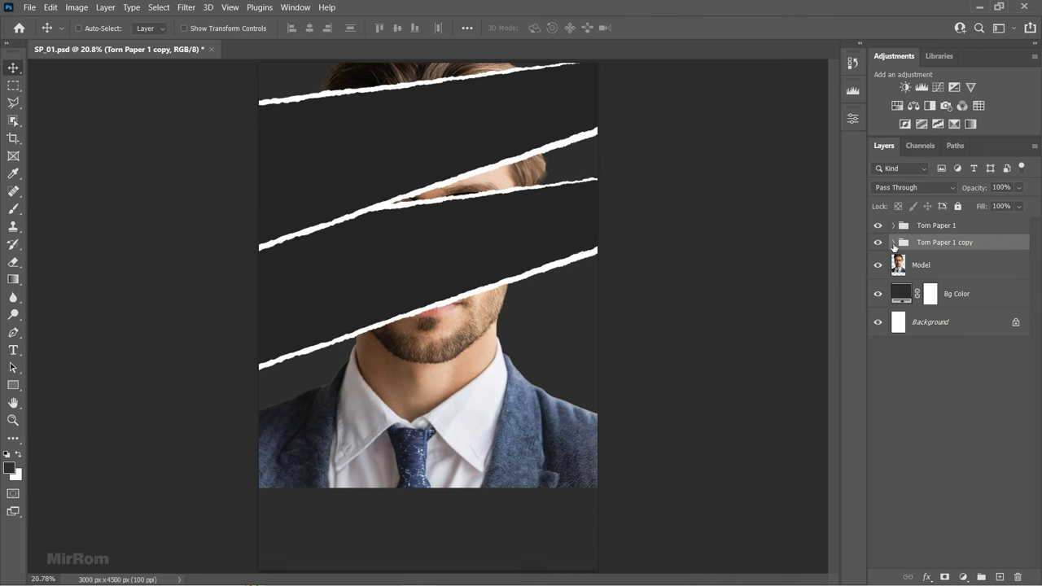
pyautogui.click(893, 244)
pyautogui.click(972, 299)
pyautogui.keyDown('shift'); pyautogui.click(981, 272); pyautogui.keyUp('shift')
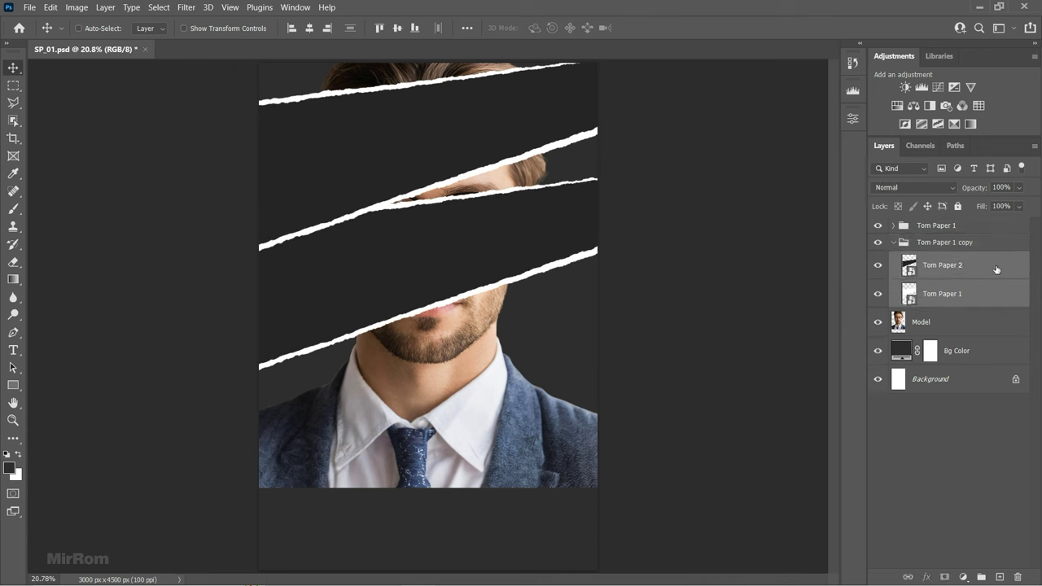
# - Reset the transforms of both strips in the copy and move them up
pyautogui.rightClick(995, 267)
pyautogui.click(1002, 291)
pyautogui.click(1002, 291)
pyautogui.rightClick(1003, 292)
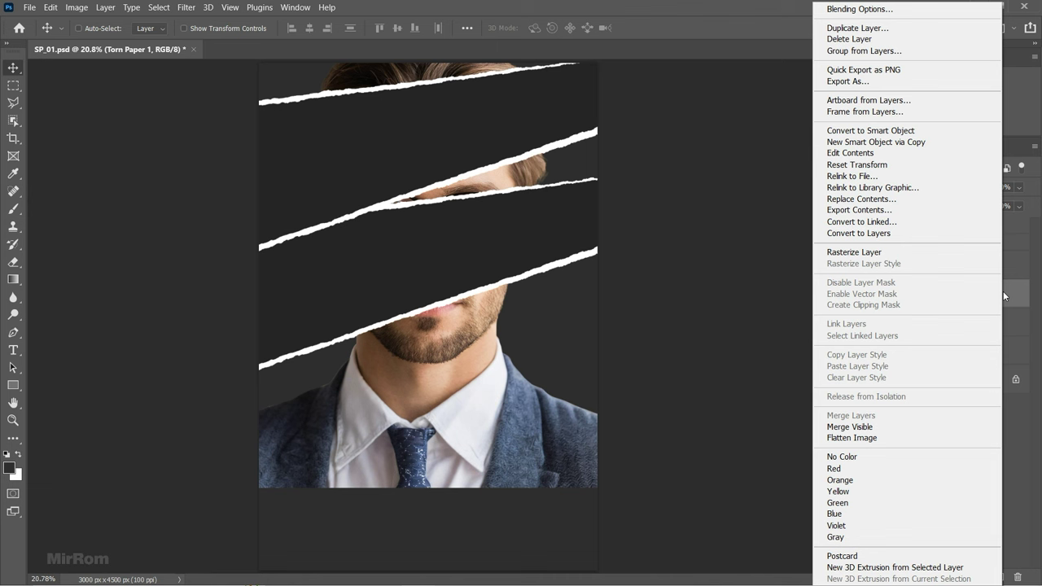
pyautogui.click(915, 166)
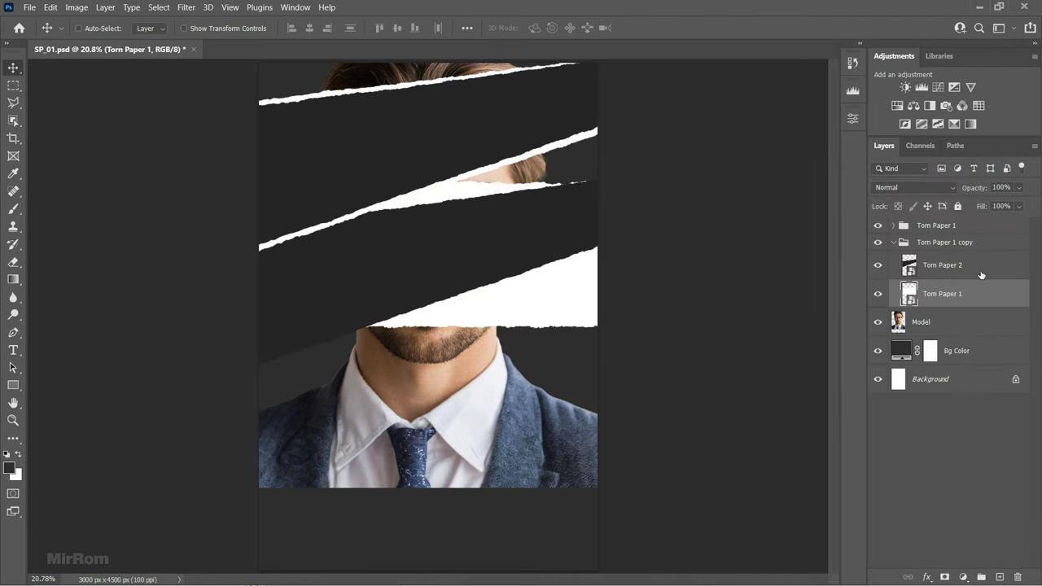
pyautogui.click(981, 273)
pyautogui.rightClick(995, 268)
pyautogui.click(890, 167)
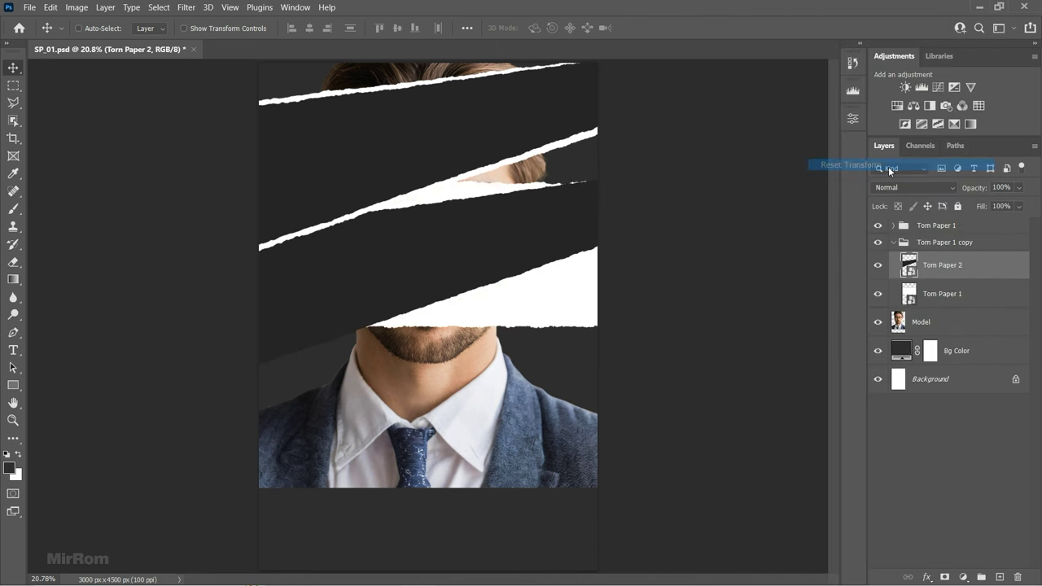
pyautogui.keyDown('shift'); pyautogui.click(936, 296); pyautogui.keyUp('shift')
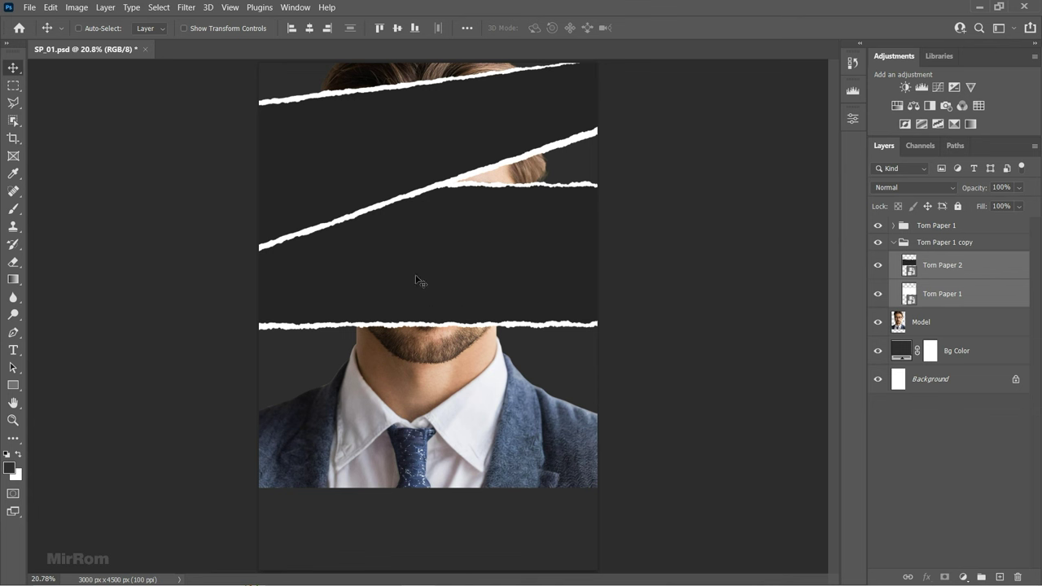
pyautogui.moveTo(416, 280); pyautogui.dragTo(412, 252)
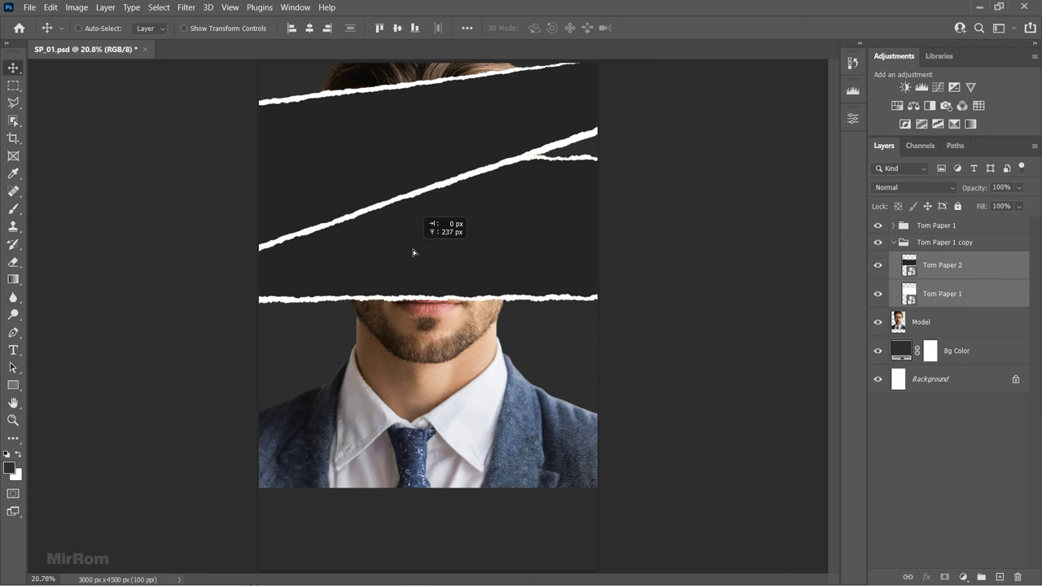
# - Skew the copied strips into a diagonal matching the first group
pyautogui.hotkey('ctrl', 't')
pyautogui.rightClick(548, 233)
pyautogui.click(581, 276)
pyautogui.moveTo(599, 229); pyautogui.dragTo(600, 210)
pyautogui.moveTo(259, 228); pyautogui.dragTo(259, 250)
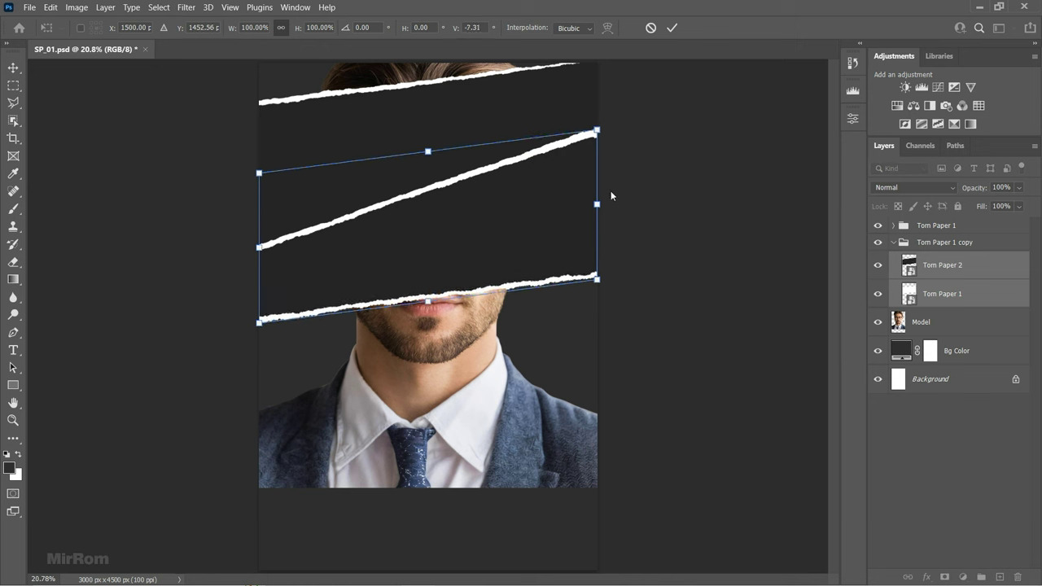
pyautogui.moveTo(599, 204); pyautogui.dragTo(600, 198)
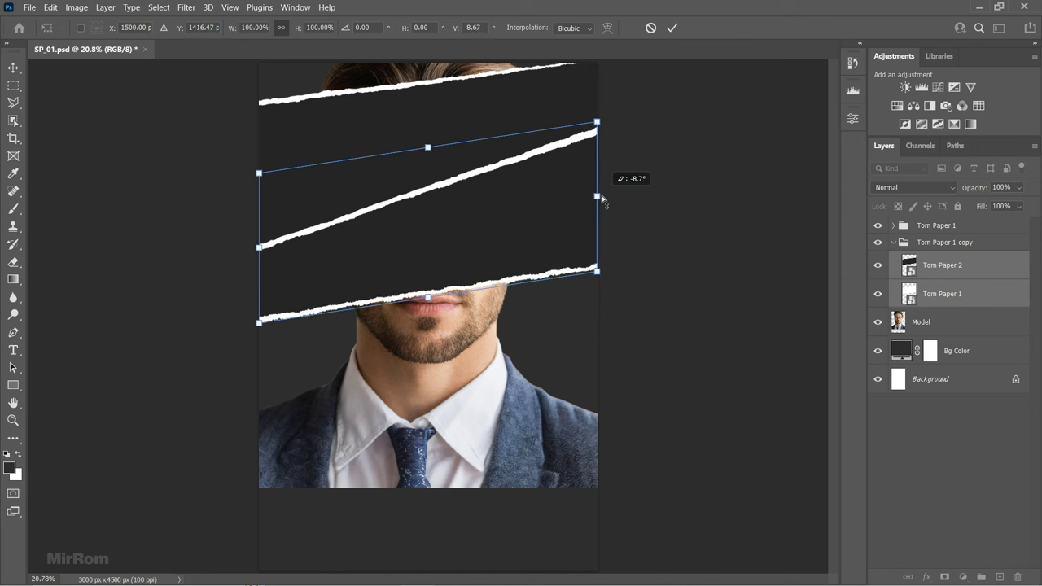
pyautogui.click(671, 28)
# - Rename the copy group 'Torn Paper 2'
pyautogui.click(931, 244)
pyautogui.doubleClick(931, 244)
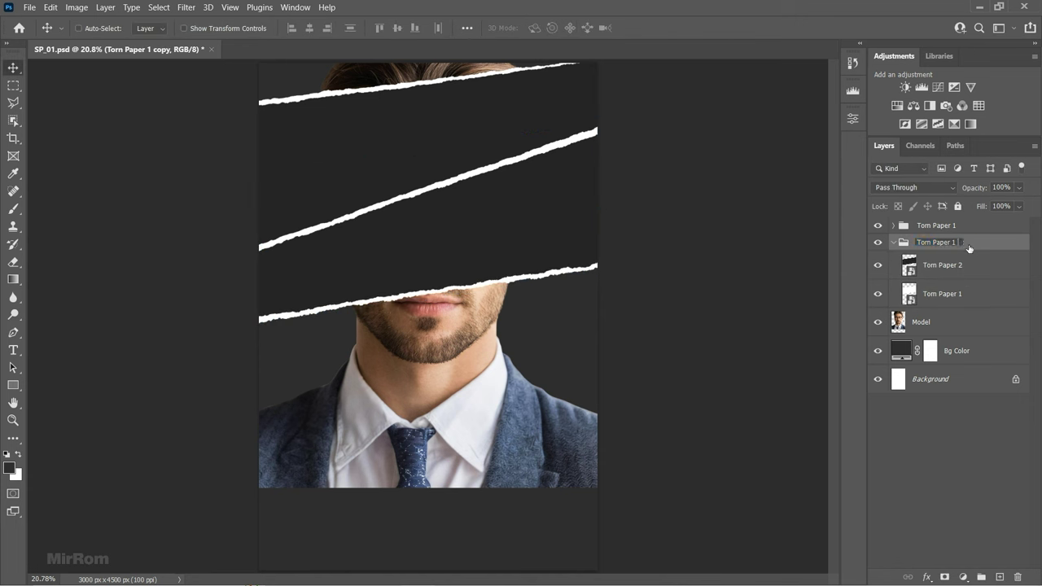
pyautogui.write('Torn Paper 2')
pyautogui.press('Return')
pyautogui.click(893, 242)
# - Duplicate the Torn Paper 2 group as Torn Paper 3 and move it down onto the chest
pyautogui.hotkey('ctrl', 'j')
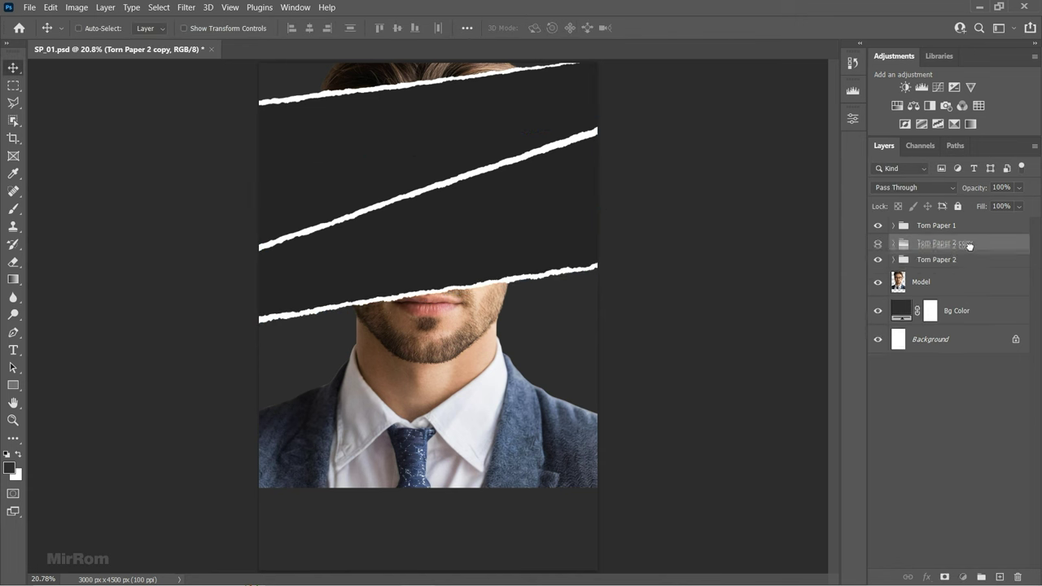
pyautogui.doubleClick(945, 259)
pyautogui.write('3')
pyautogui.press('Return')
pyautogui.moveTo(586, 287); pyautogui.dragTo(547, 386)
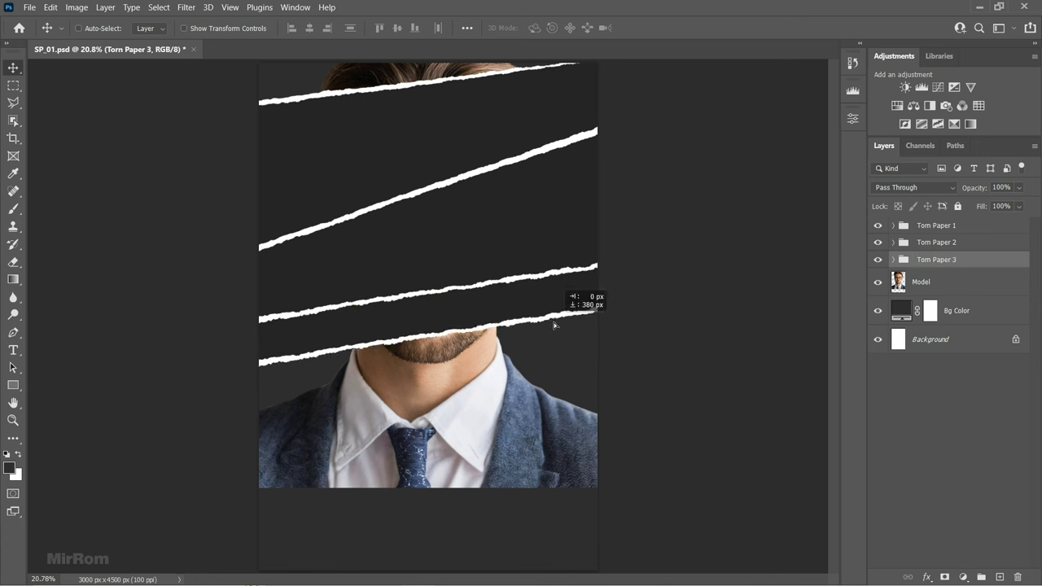
pyautogui.moveTo(546, 396); pyautogui.dragTo(547, 397)
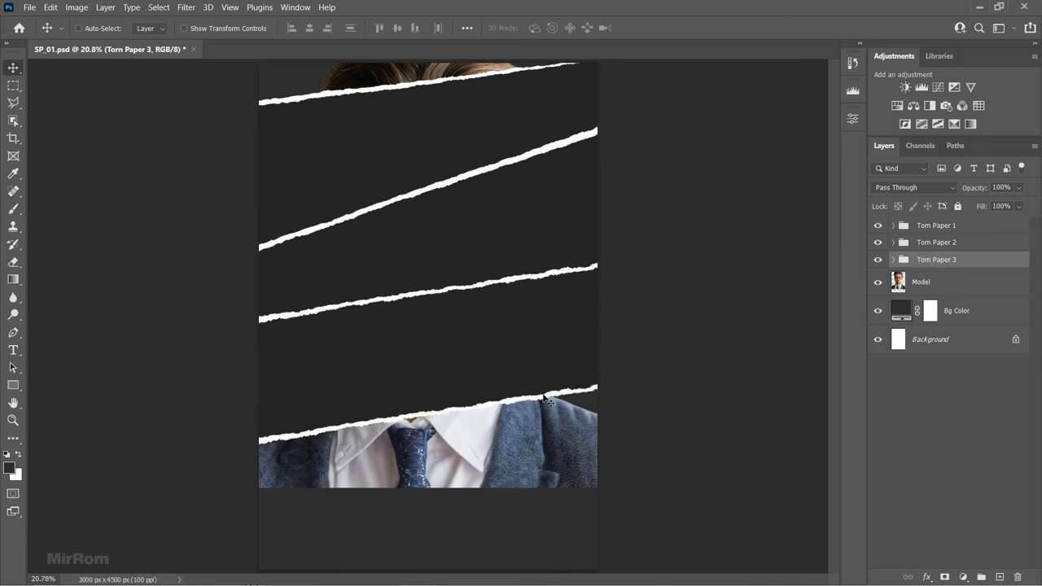
# - Shorten and skew the strip inside Torn Paper 3 so it slants downward on the right
pyautogui.click(893, 259)
pyautogui.click(935, 291)
pyautogui.hotkey('ctrl', 't')
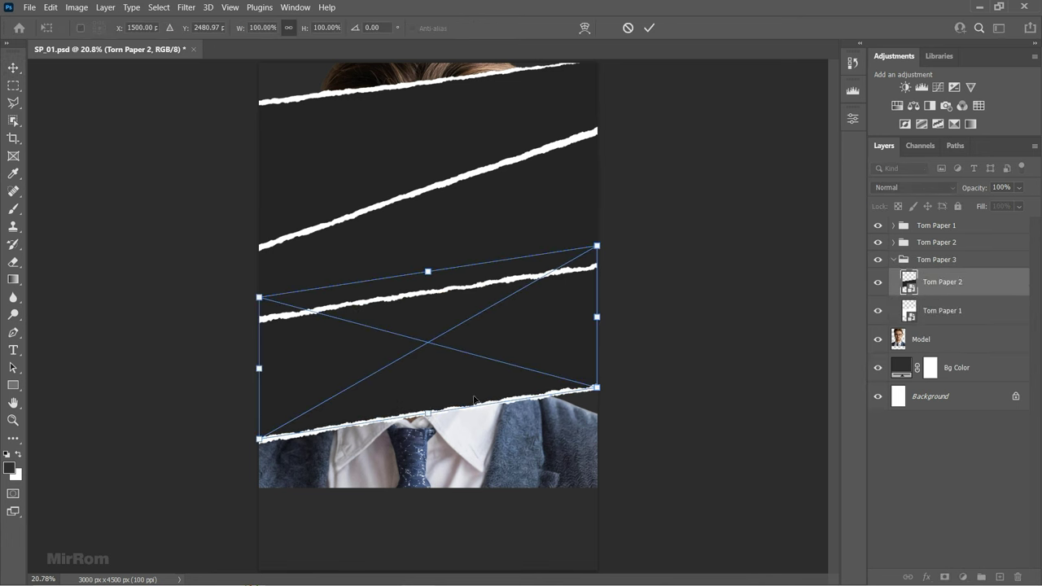
pyautogui.moveTo(427, 415); pyautogui.dragTo(427, 411)
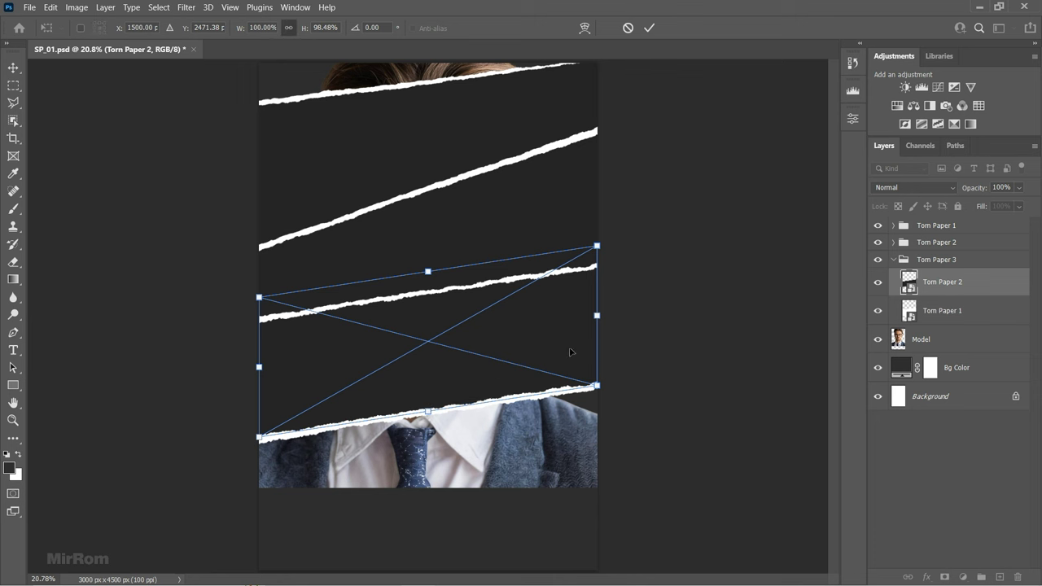
pyautogui.moveTo(606, 316); pyautogui.dragTo(600, 319)
pyautogui.moveTo(259, 367); pyautogui.dragTo(258, 374)
pyautogui.press('Return')
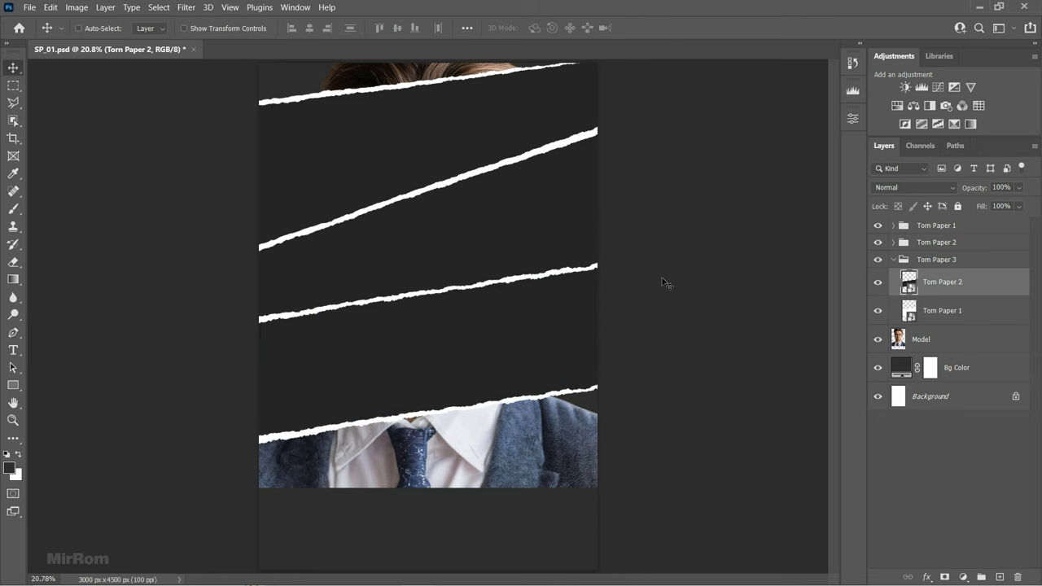
pyautogui.click(893, 259)
# - Duplicate the group as Torn Paper 4, move it lower, and reset both strips' transforms
pyautogui.moveTo(928, 259); pyautogui.dragTo(944, 287)
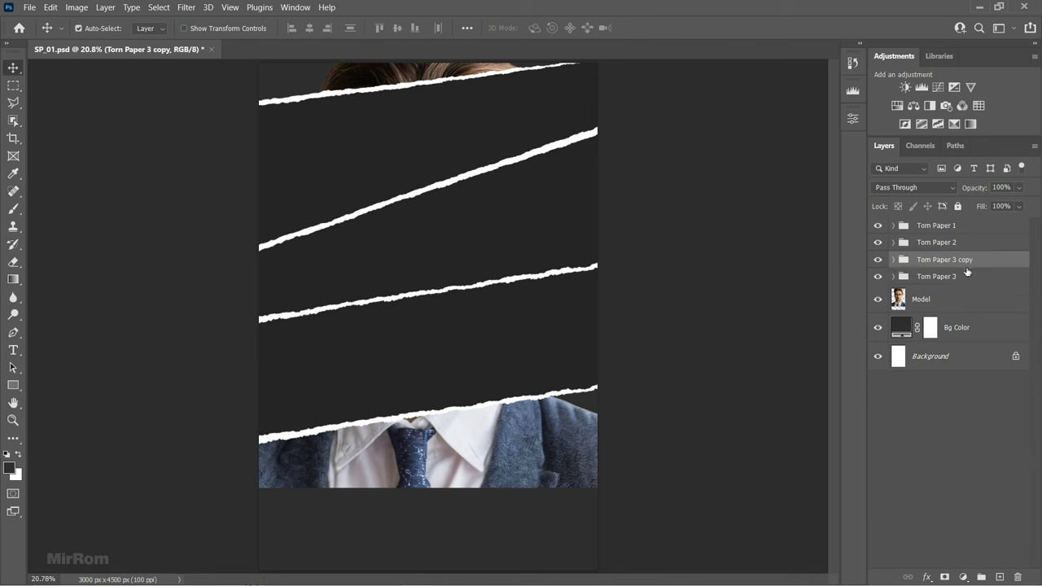
pyautogui.doubleClick(944, 278)
pyautogui.press('Return')
pyautogui.moveTo(521, 411); pyautogui.dragTo(531, 399)
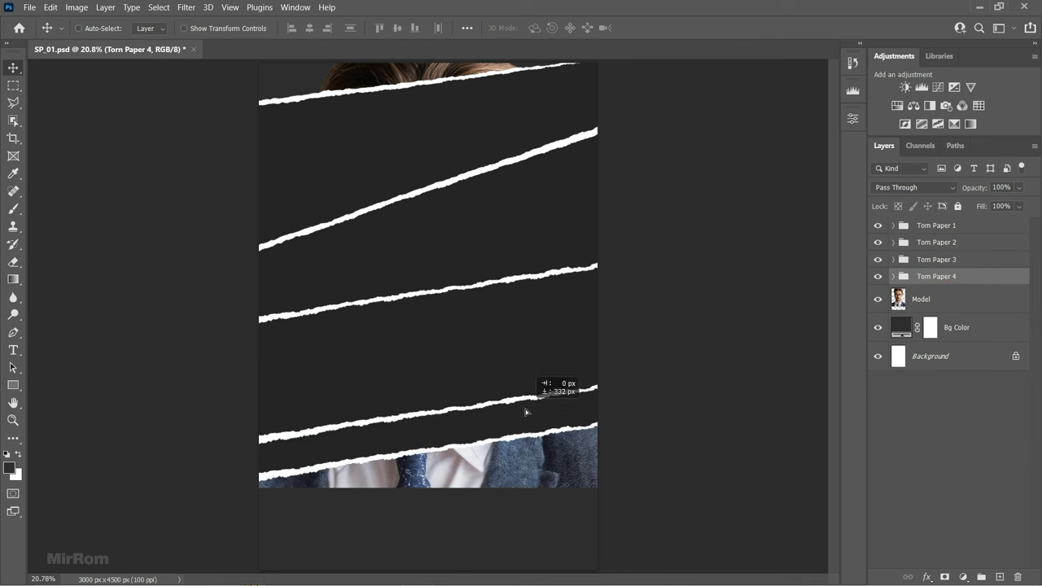
pyautogui.click(893, 276)
pyautogui.click(945, 327)
pyautogui.rightClick(985, 327)
pyautogui.click(879, 223)
pyautogui.rightClick(925, 299)
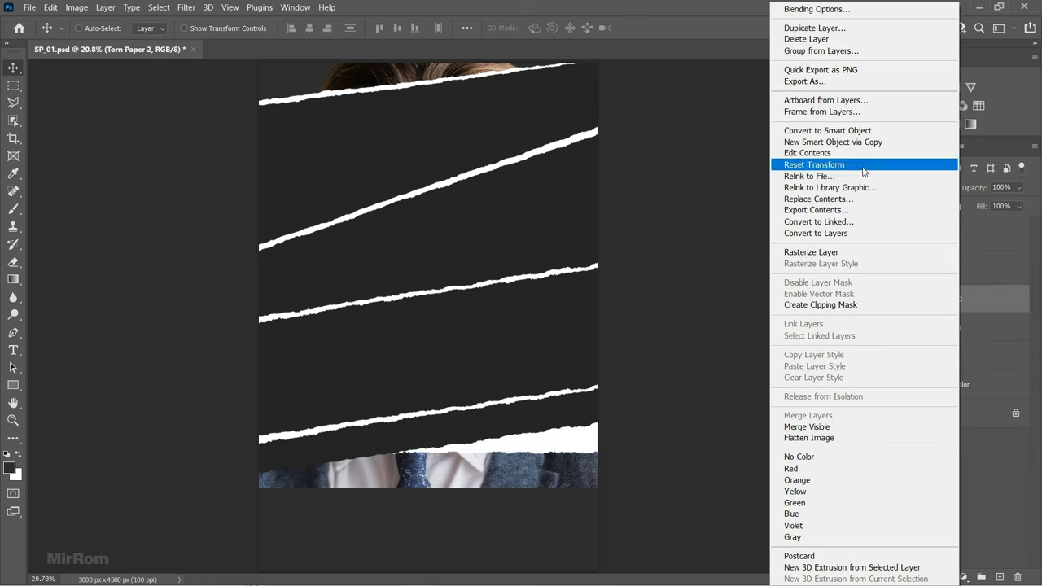
pyautogui.click(865, 168)
# - Skew both Torn Paper 4 strips together so the lower edge tilts up on the right
pyautogui.keyDown('shift'); pyautogui.click(942, 327); pyautogui.keyUp('shift')
pyautogui.hotkey('ctrl', 't')
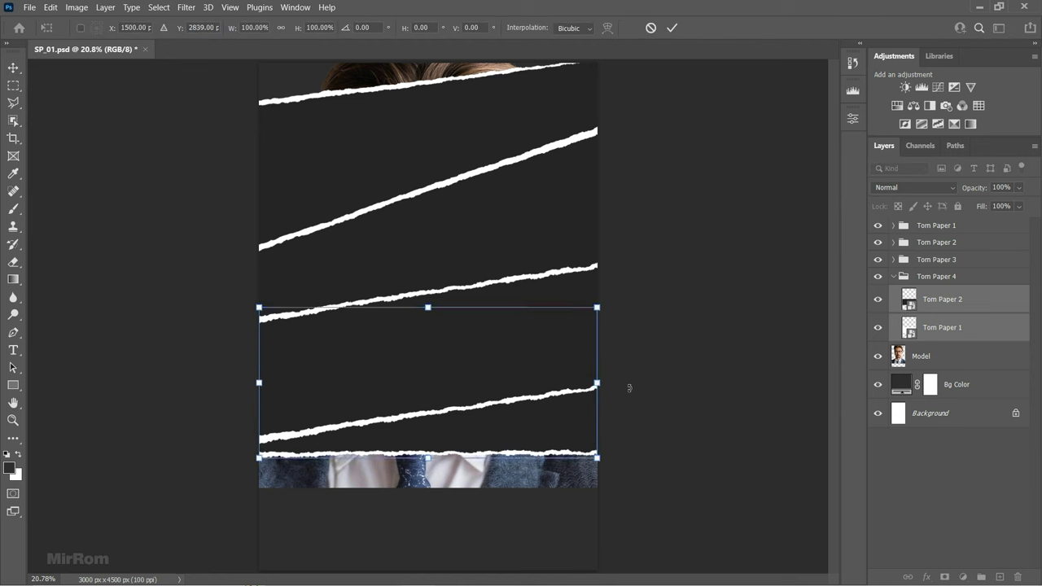
pyautogui.rightClick(586, 396)
pyautogui.click(622, 200)
pyautogui.moveTo(597, 454); pyautogui.dragTo(599, 440)
pyautogui.click(672, 28)
# - Skew the Torn Paper 2 strip in Torn Paper 4 to adjust its left-edge slant
pyautogui.click(942, 299)
pyautogui.hotkey('ctrl', 't')
pyautogui.rightClick(581, 420)
pyautogui.click(618, 247)
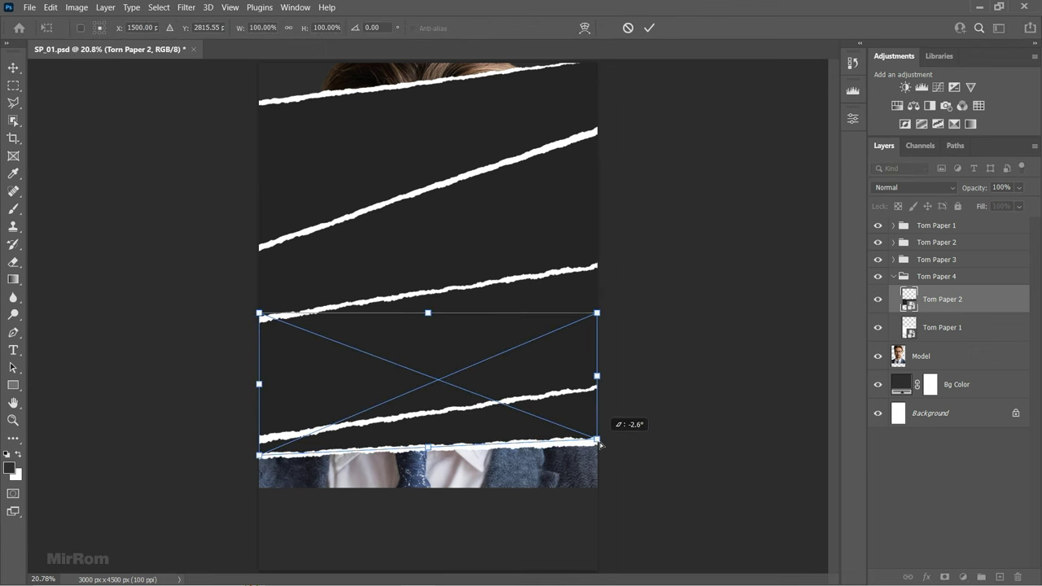
pyautogui.moveTo(259, 383); pyautogui.dragTo(257, 391)
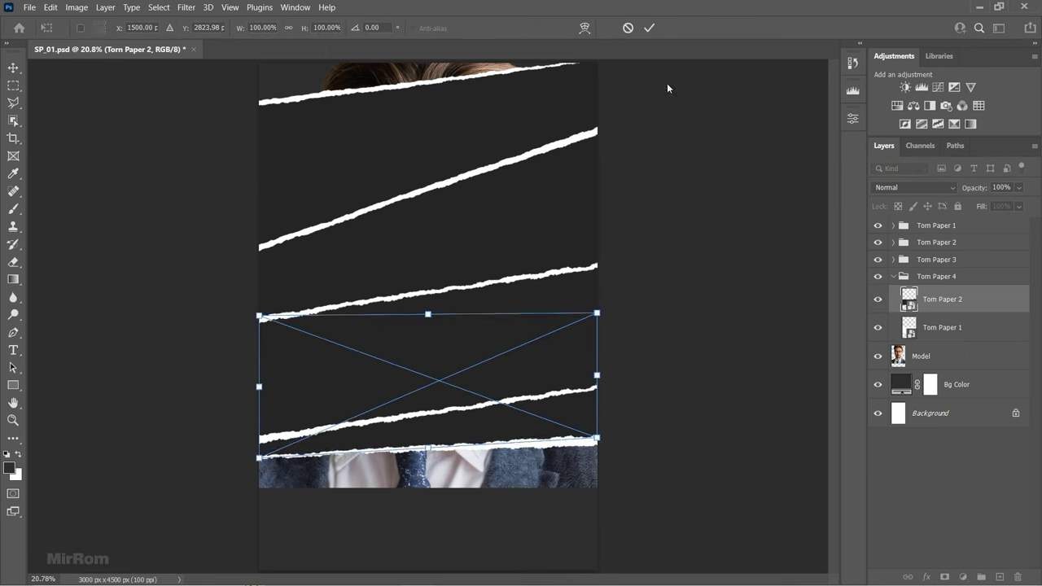
pyautogui.click(649, 27)
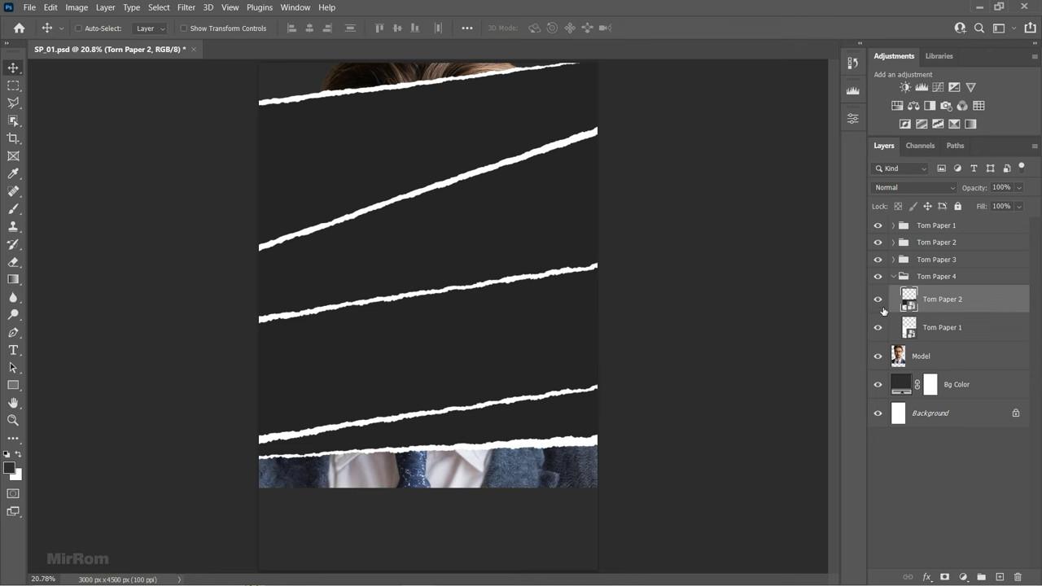
# - Zoom out to view the whole poster and save the document
pyautogui.click(974, 362)
pyautogui.hotkey('ctrl', '-')
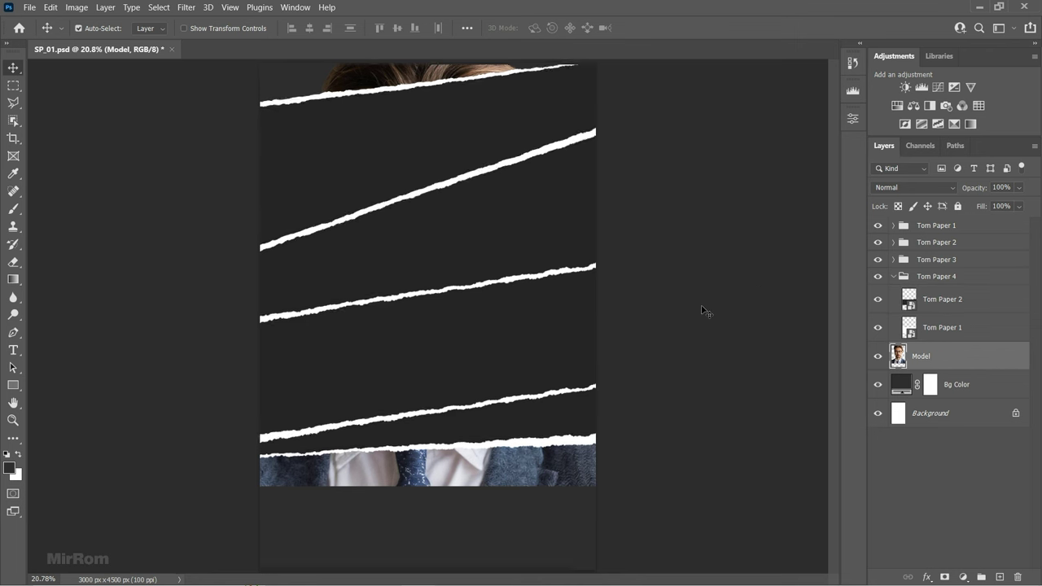
pyautogui.hotkey('ctrl', 's')
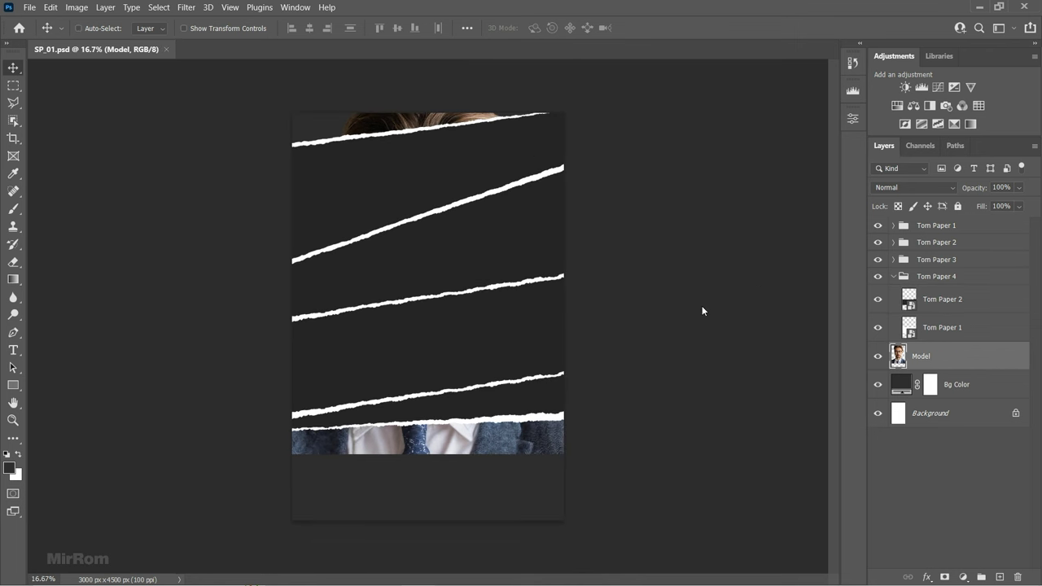
# - Duplicate the Model photo layer and move the Model copy into the Torn Paper 1 group
pyautogui.hotkey('ctrl', 'j')
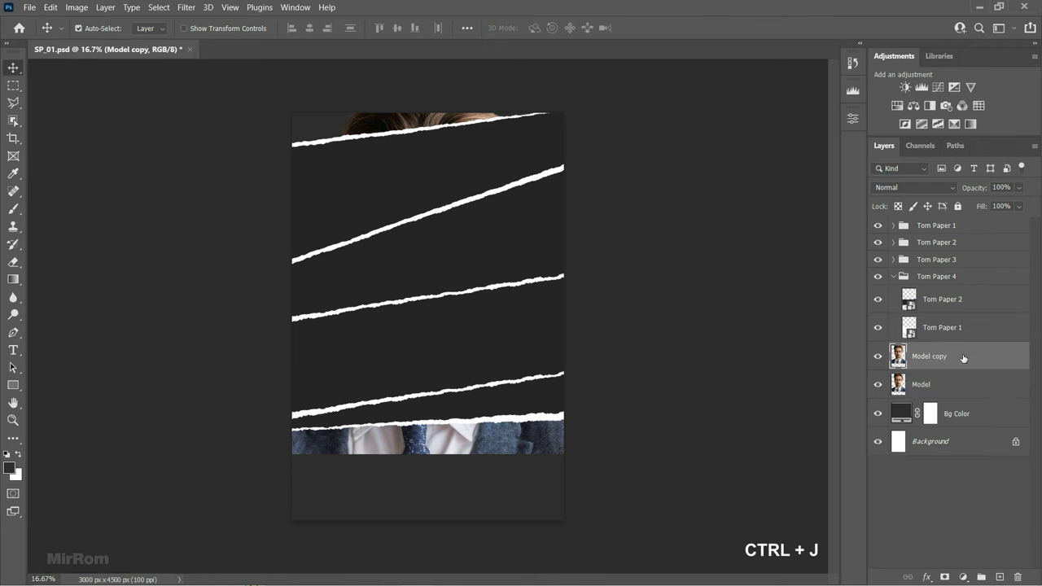
pyautogui.click(893, 226)
pyautogui.moveTo(958, 413); pyautogui.dragTo(948, 243)
# - Convert the Torn Paper 1 smart object into regular layers
pyautogui.click(989, 277)
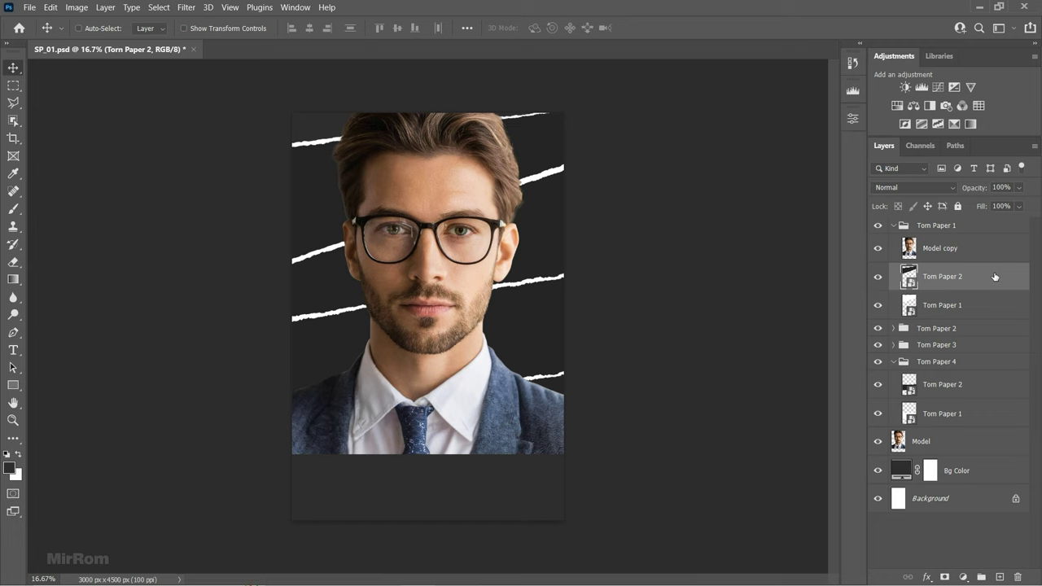
pyautogui.rightClick(988, 277)
pyautogui.click(993, 305)
pyautogui.rightClick(993, 306)
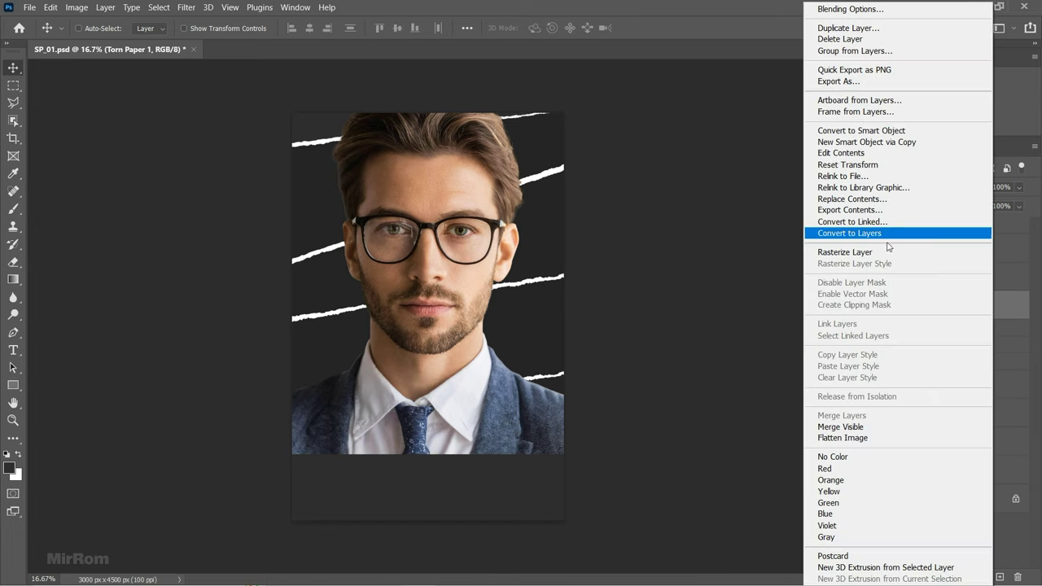
pyautogui.click(849, 233)
# - Give Model copy an inverted mask, then fill the top strip's selection with white to reveal the head
pyautogui.click(945, 248)
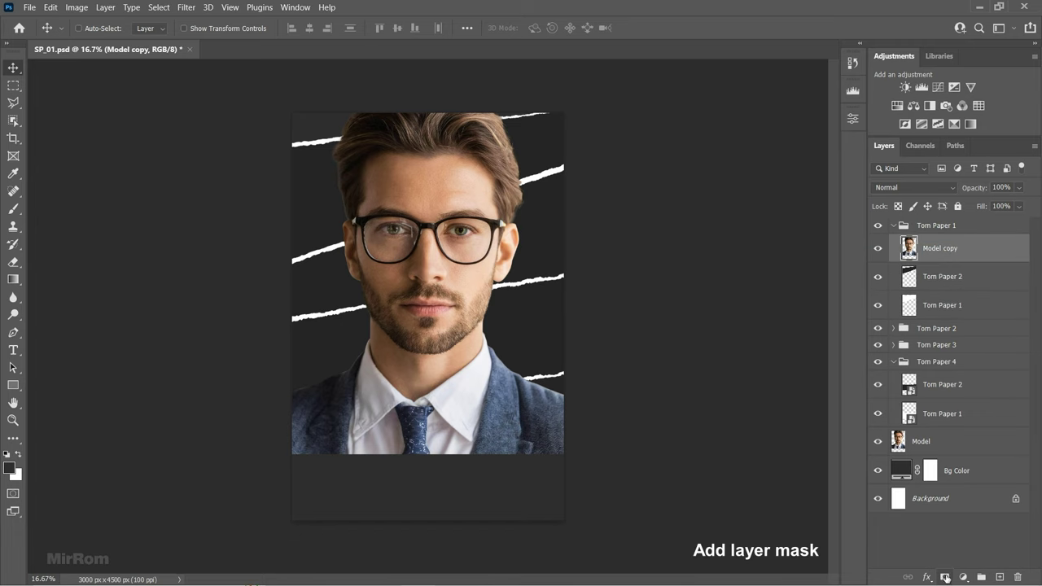
pyautogui.click(946, 577)
pyautogui.press('ctrl')
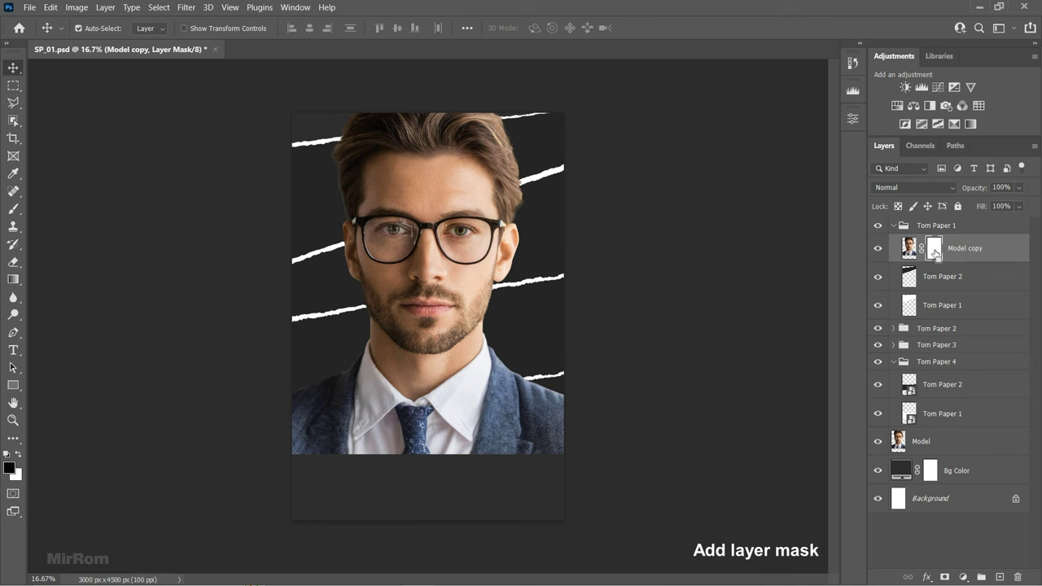
pyautogui.hotkey('ctrl', 'i')
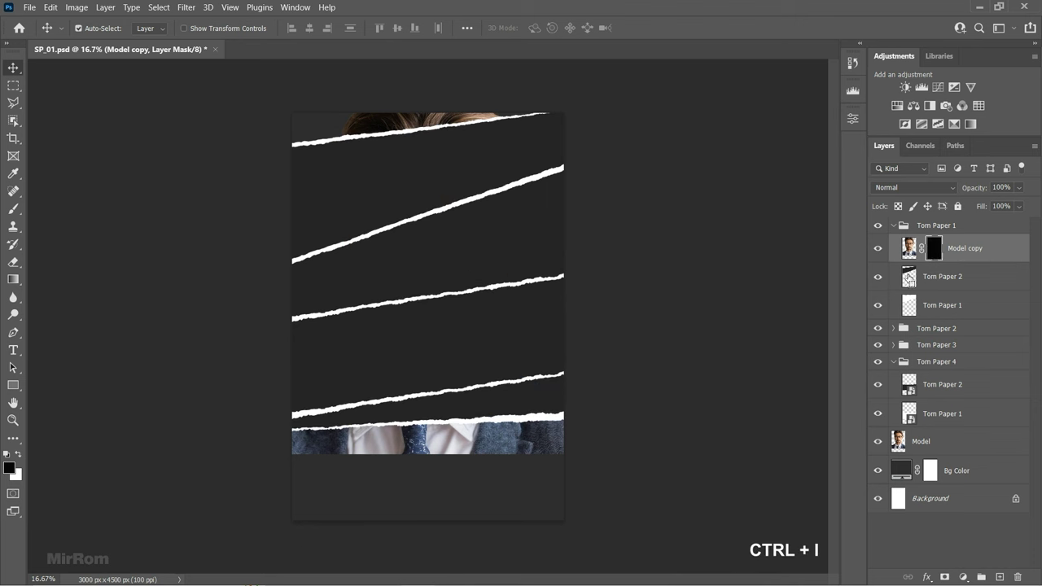
pyautogui.keyDown('ctrl'); pyautogui.click(909, 276); pyautogui.keyUp('ctrl')
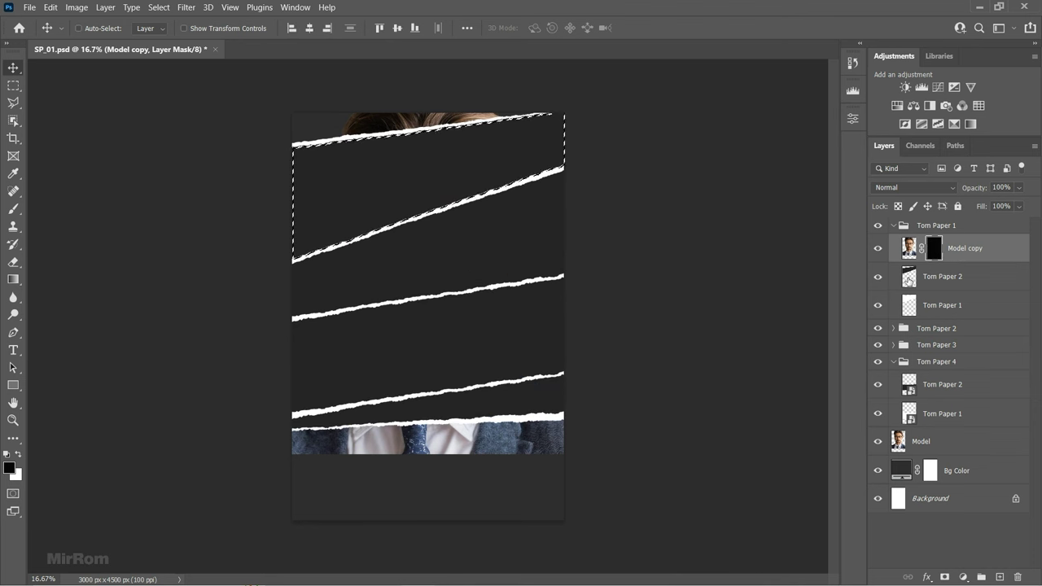
pyautogui.click(18, 454)
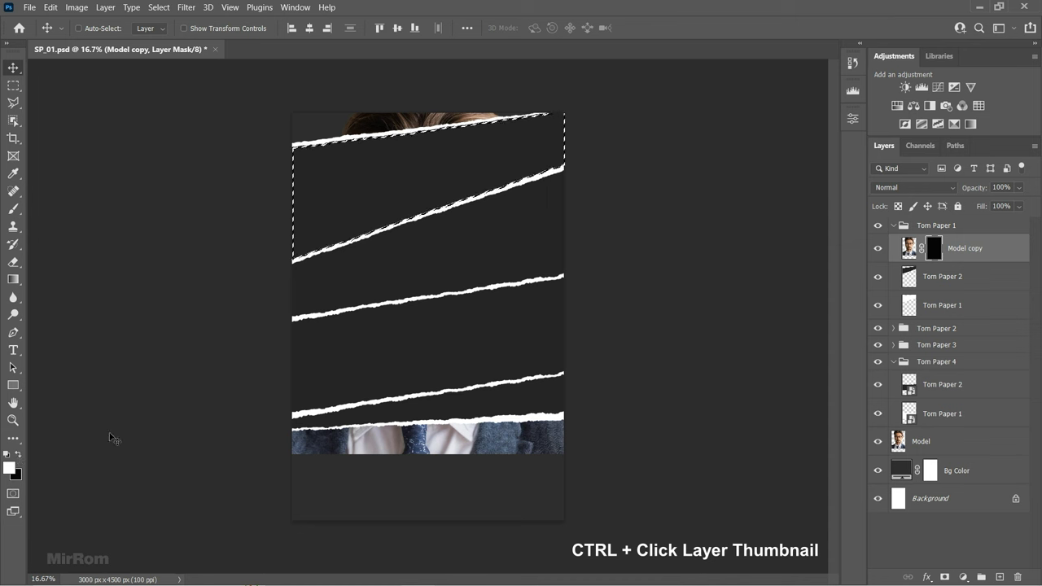
pyautogui.hotkey('alt', 'BackSpace')
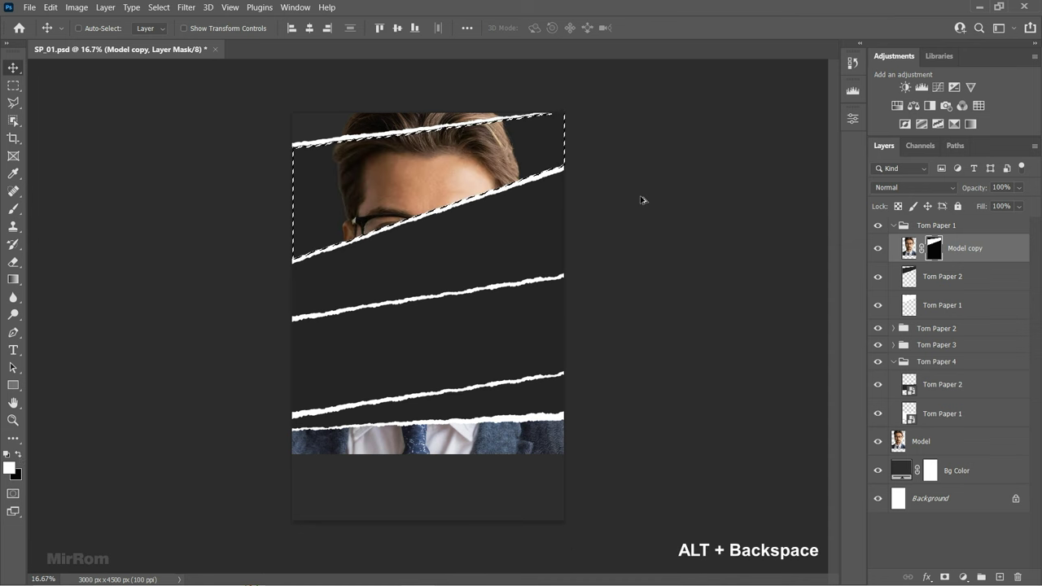
pyautogui.hotkey('ctrl', 'd')
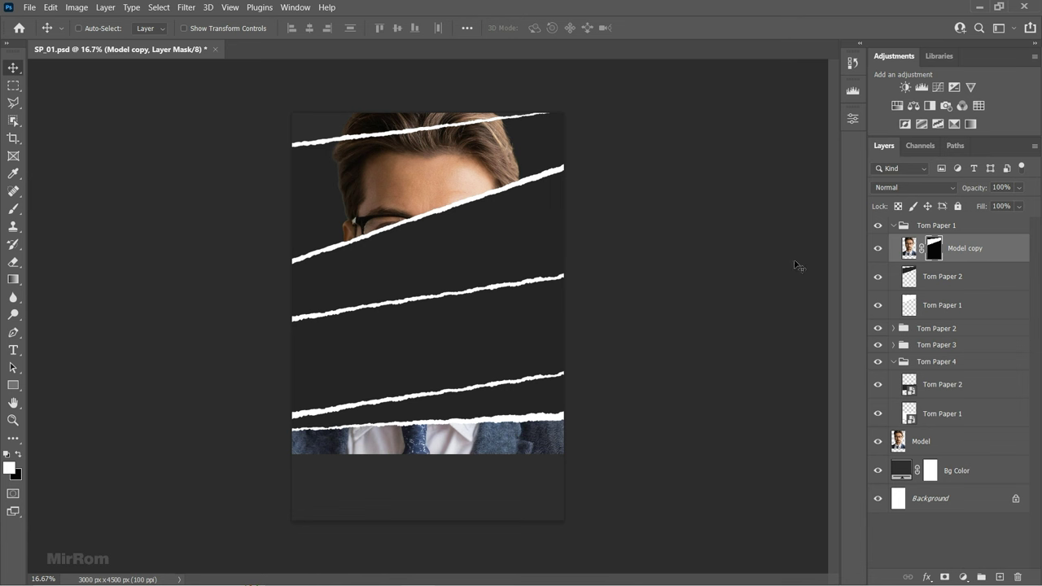
# - Toggle Torn Paper 1's visibility to compare, then select the Torn Paper 2 layer
pyautogui.click(953, 302)
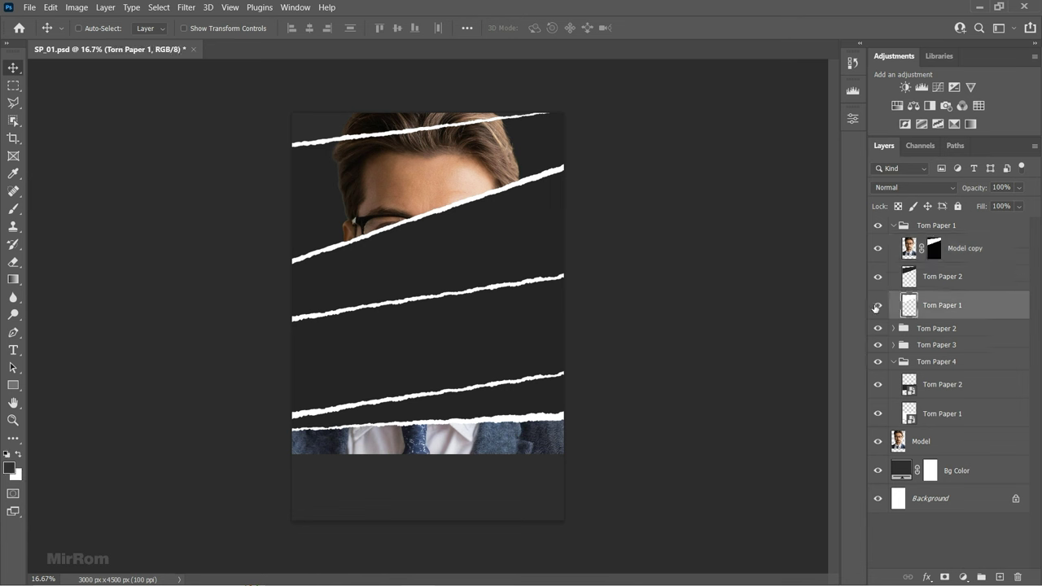
pyautogui.click(878, 306)
pyautogui.click(878, 305)
pyautogui.click(878, 305)
pyautogui.click(878, 305)
pyautogui.click(975, 281)
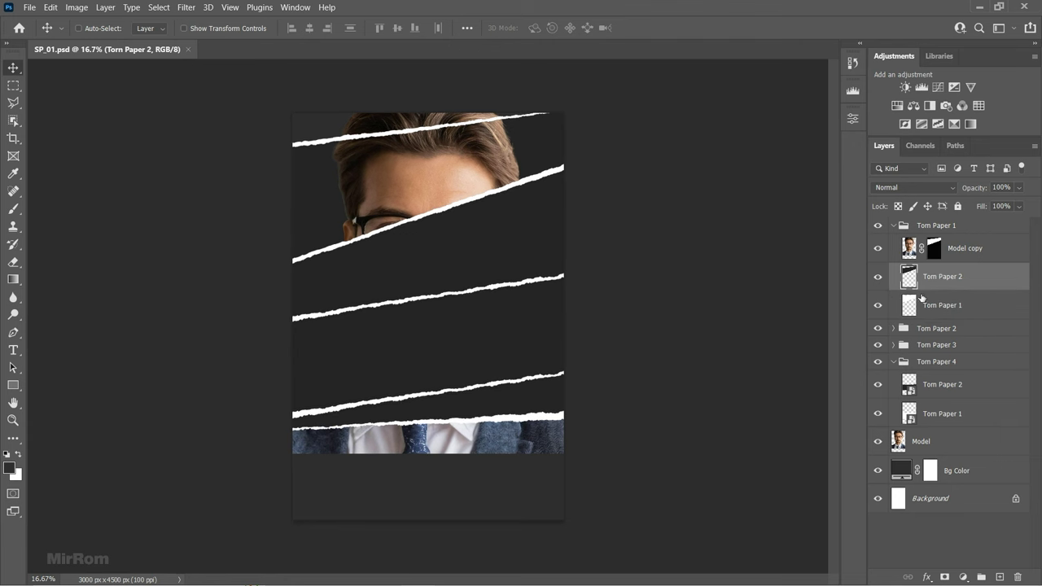
# - Paste the whole travels-3758193.jpg beach photo, clip it to Torn Paper 2, and move it up
pyautogui.click(30, 8)
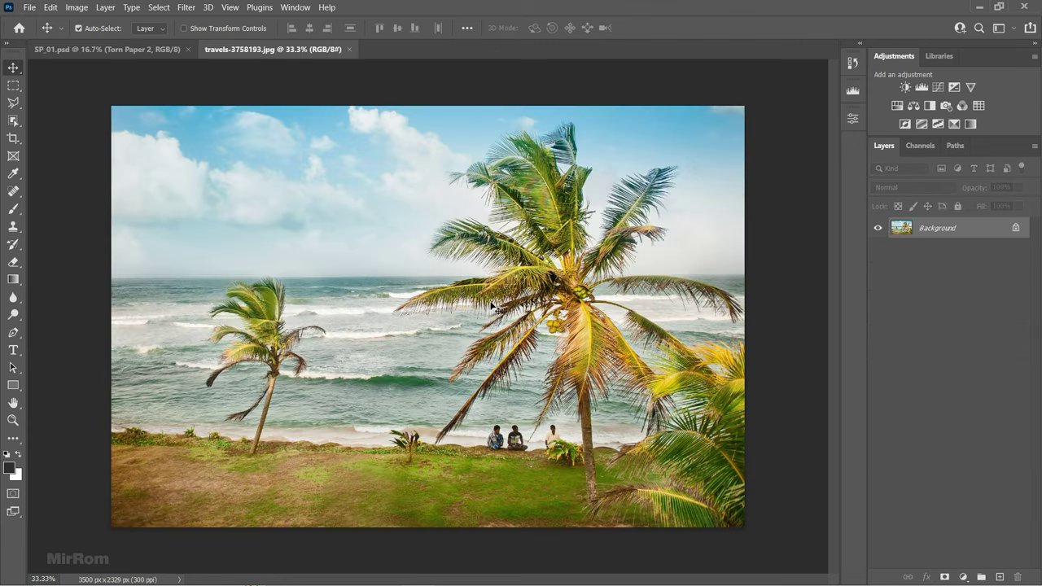
pyautogui.hotkey('ctrl', 'a')
pyautogui.click(106, 49)
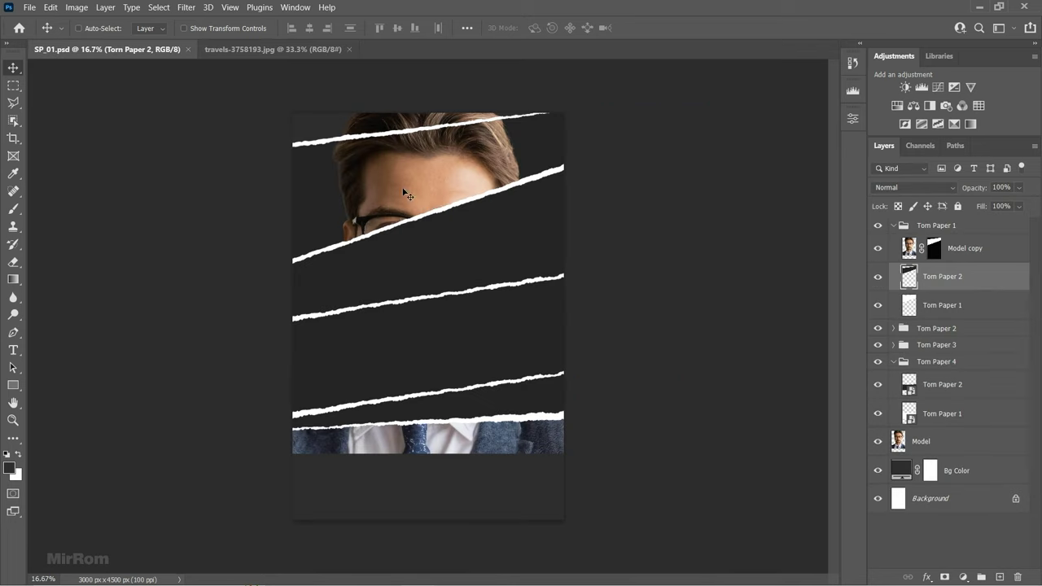
pyautogui.hotkey('ctrl', 'v')
pyautogui.click(349, 50)
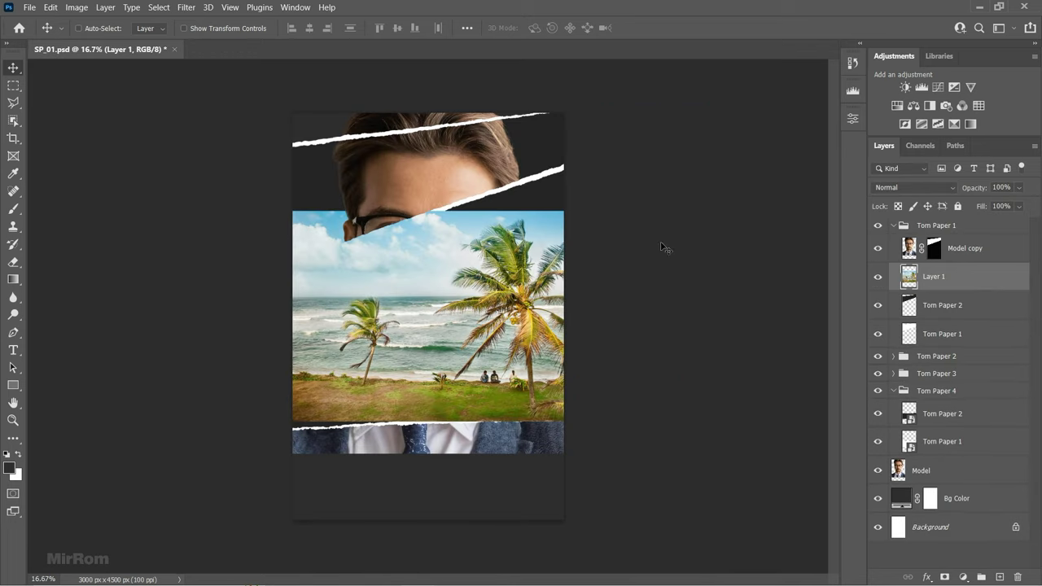
pyautogui.keyDown('alt'); pyautogui.click(1007, 286); pyautogui.keyUp('alt')
pyautogui.moveTo(521, 268); pyautogui.dragTo(474, 169)
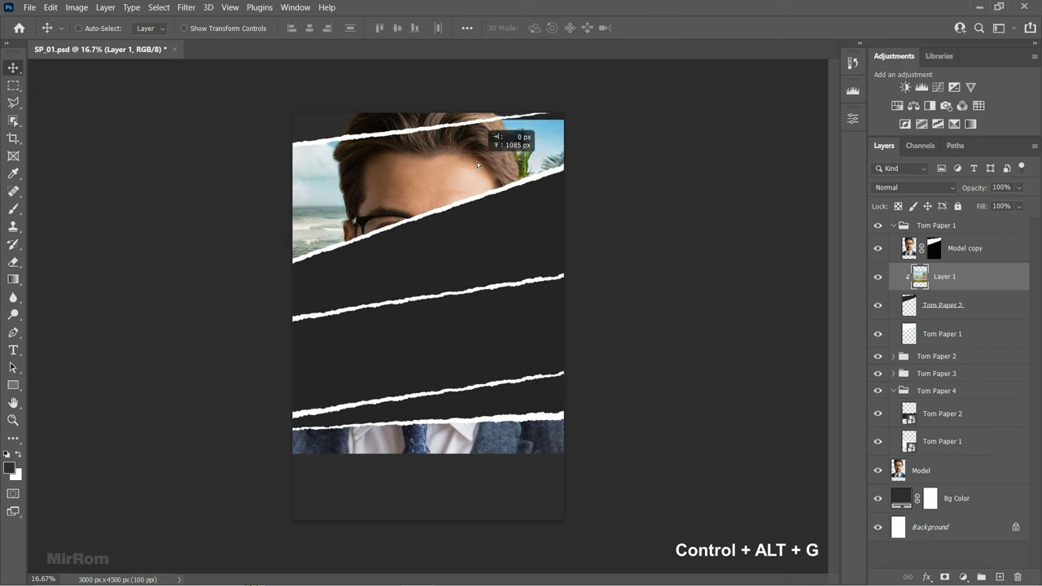
# - Flip the beach photo horizontally, shift it left, and shrink it to about 92%
pyautogui.hotkey('ctrl', 't')
pyautogui.rightClick(535, 160)
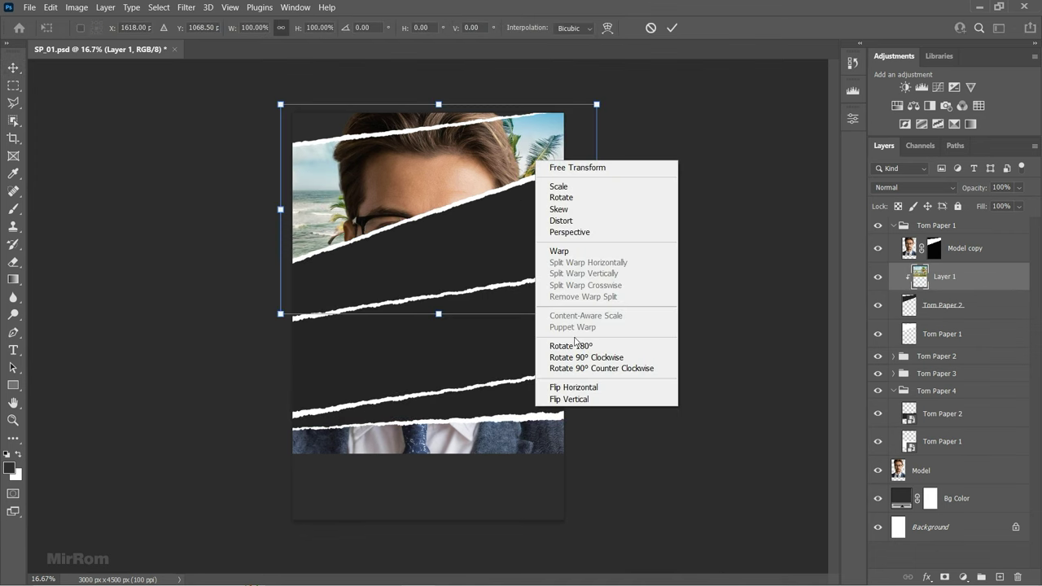
pyautogui.click(630, 386)
pyautogui.moveTo(521, 162); pyautogui.dragTo(434, 194)
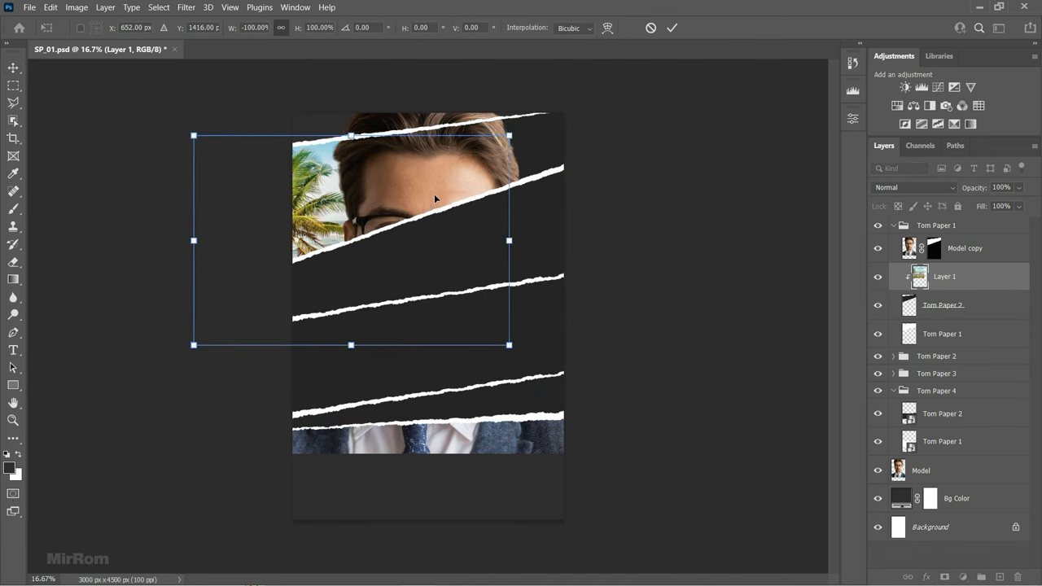
pyautogui.moveTo(433, 194); pyautogui.dragTo(433, 196)
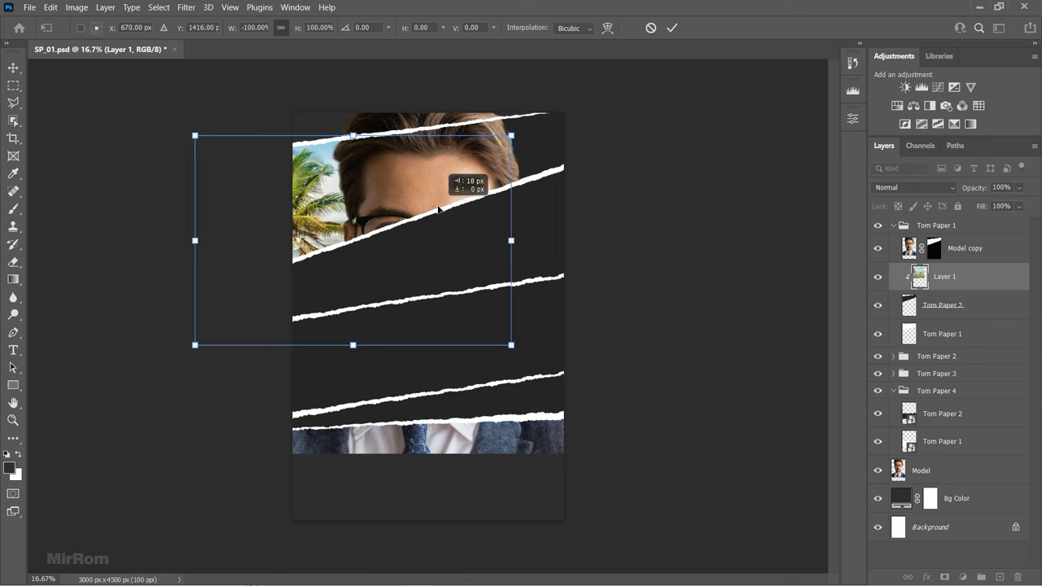
pyautogui.moveTo(505, 342); pyautogui.dragTo(484, 324)
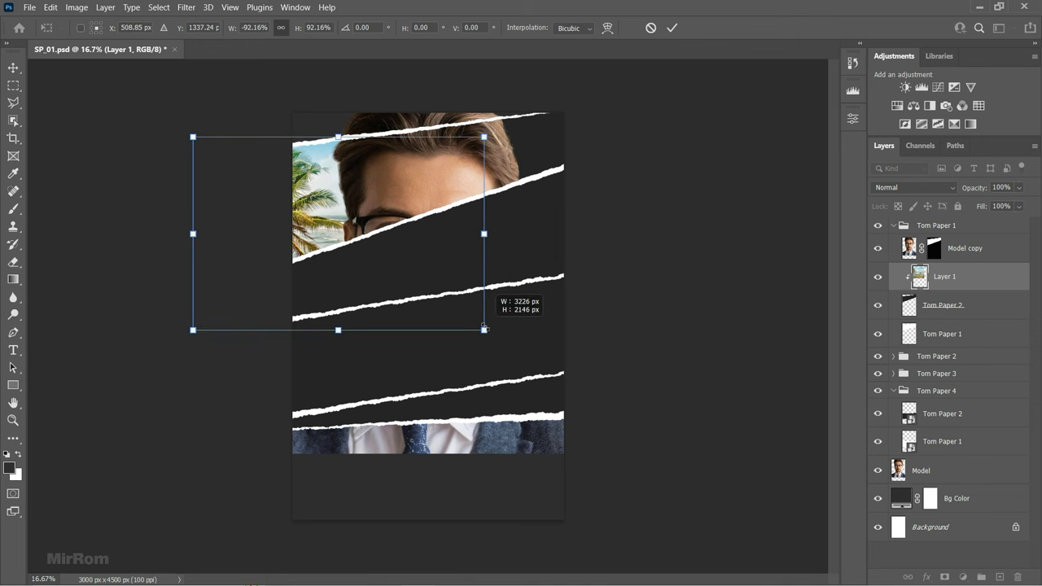
pyautogui.moveTo(420, 291); pyautogui.dragTo(426, 289)
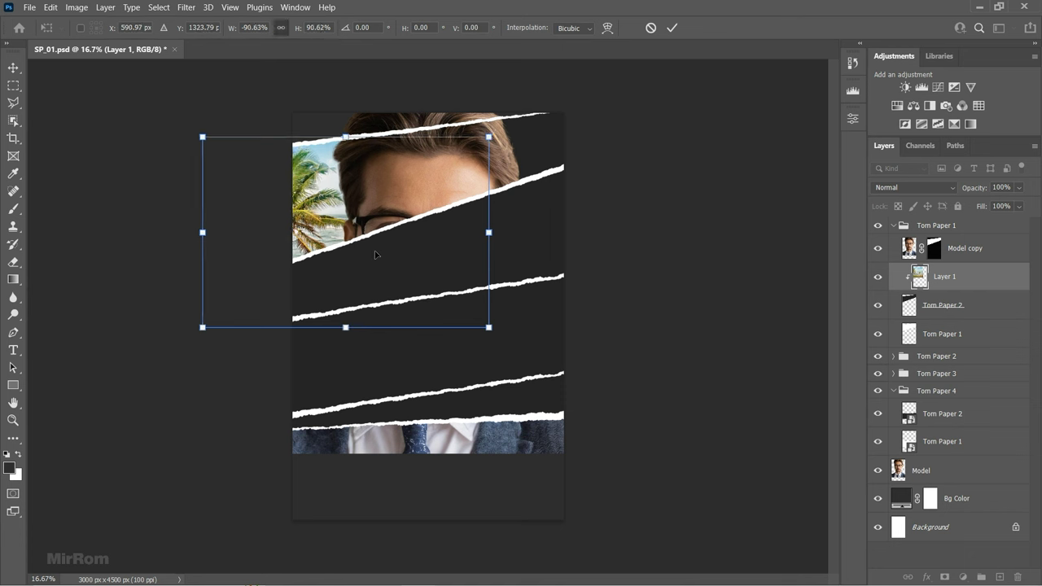
pyautogui.press('Return')
# - Cover the strip's right side with a shifted, slightly smaller beach copy, then merge it into Layer 1
pyautogui.hotkey('ctrl', 'j')
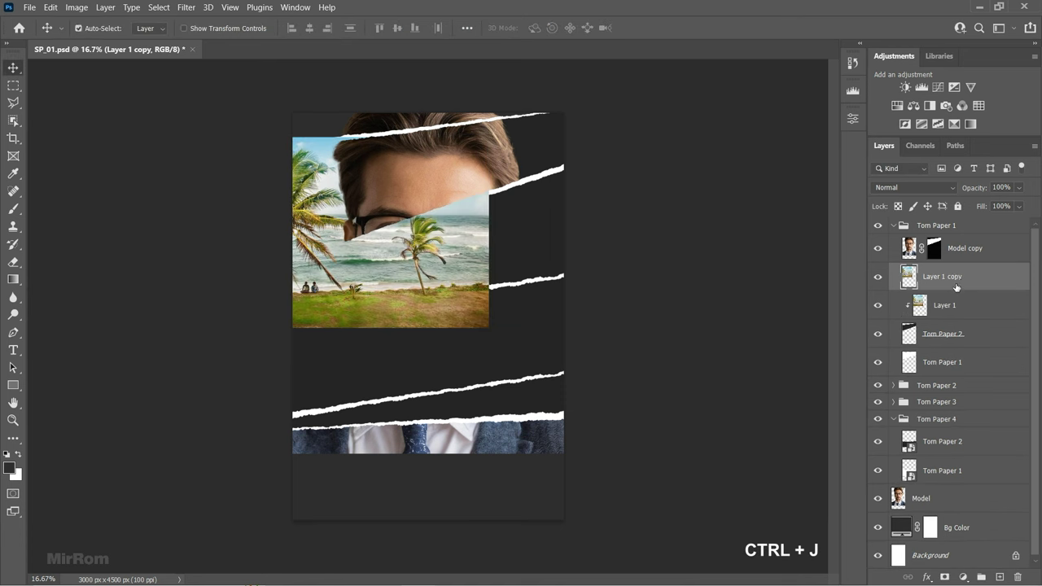
pyautogui.moveTo(962, 284); pyautogui.dragTo(960, 312)
pyautogui.moveTo(477, 228); pyautogui.dragTo(579, 227)
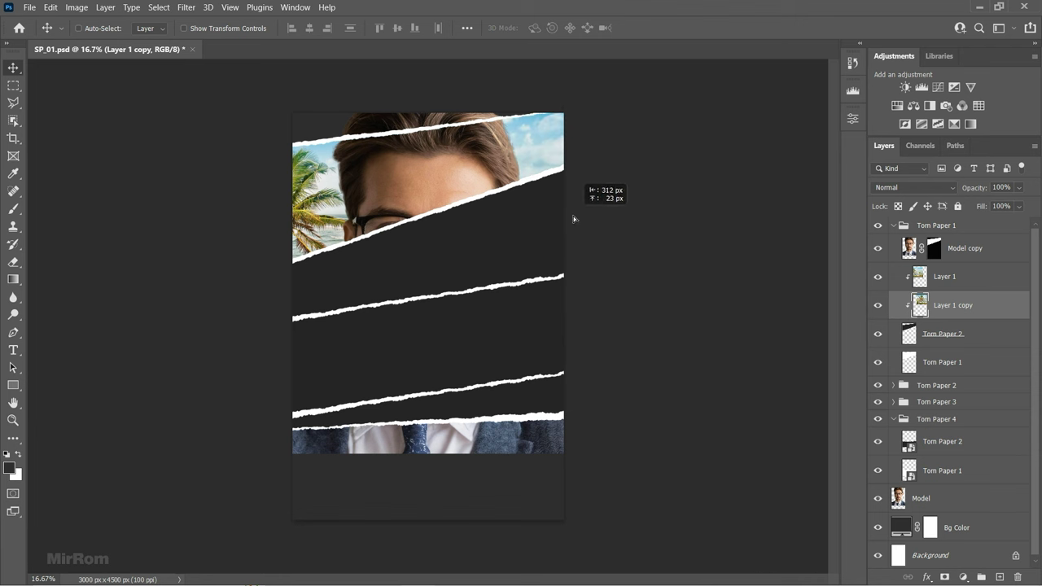
pyautogui.moveTo(580, 227); pyautogui.dragTo(575, 211)
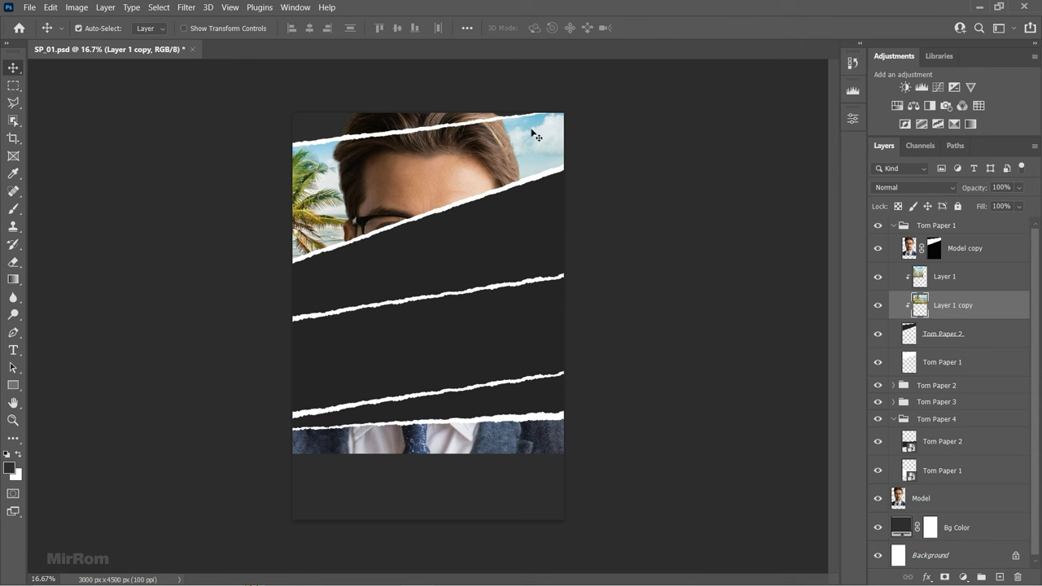
pyautogui.hotkey('ctrl', 't')
pyautogui.moveTo(294, 106); pyautogui.dragTo(305, 98)
pyautogui.press('Return')
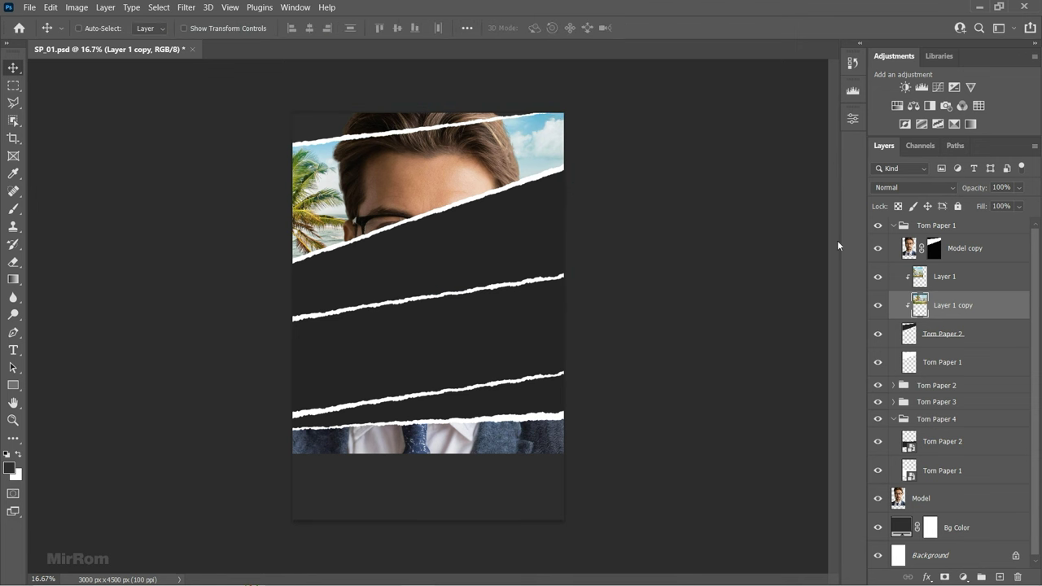
pyautogui.keyDown('ctrl'); pyautogui.click(968, 279); pyautogui.keyUp('ctrl')
pyautogui.hotkey('ctrl', 'e')
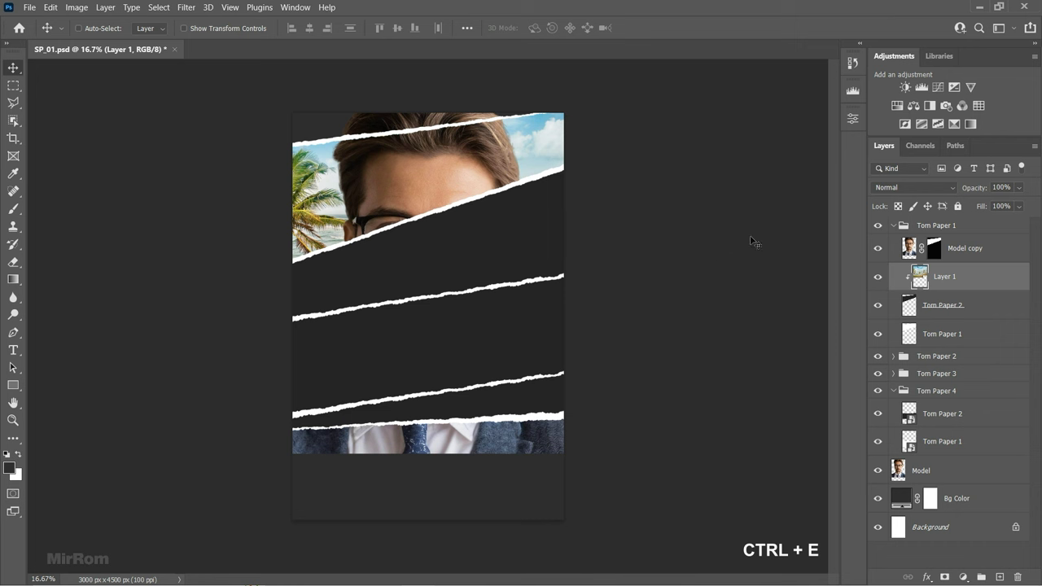
# - Add a Hue/Saturation adjustment clipped to the beach photo with a slight saturation boost
pyautogui.click(897, 105)
pyautogui.click(737, 378)
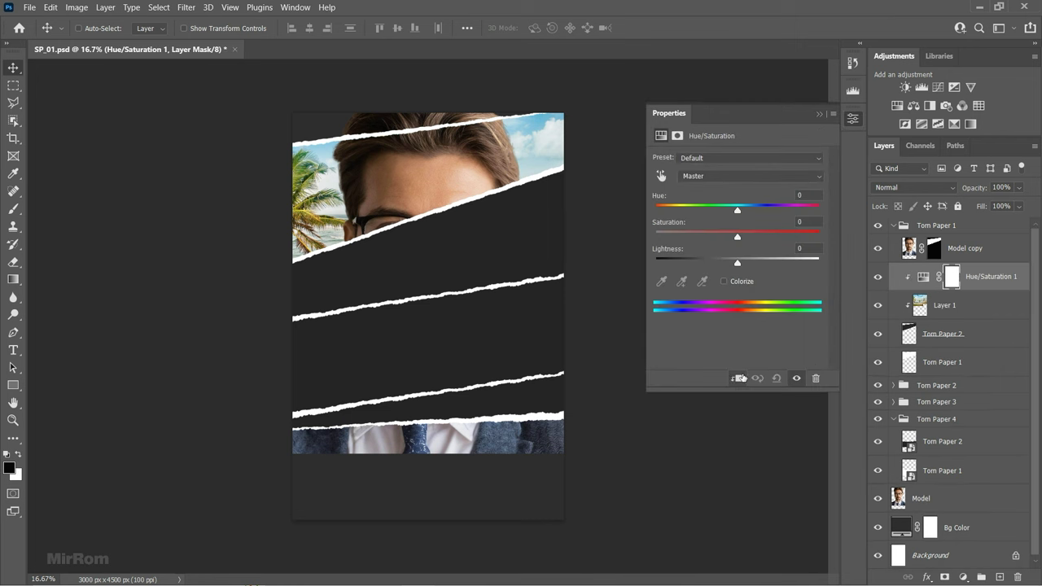
pyautogui.moveTo(736, 242); pyautogui.dragTo(729, 206)
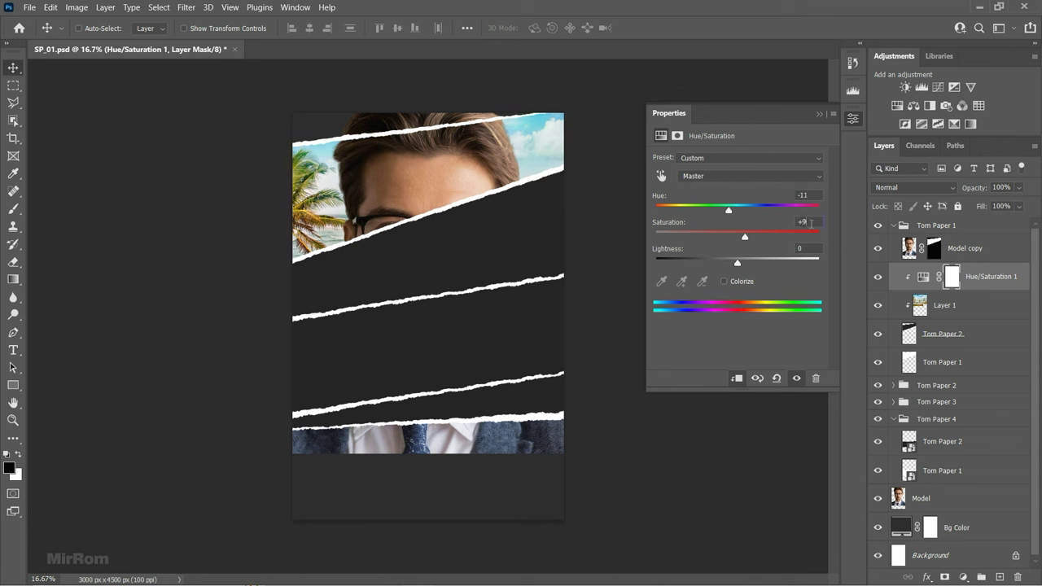
pyautogui.click(820, 114)
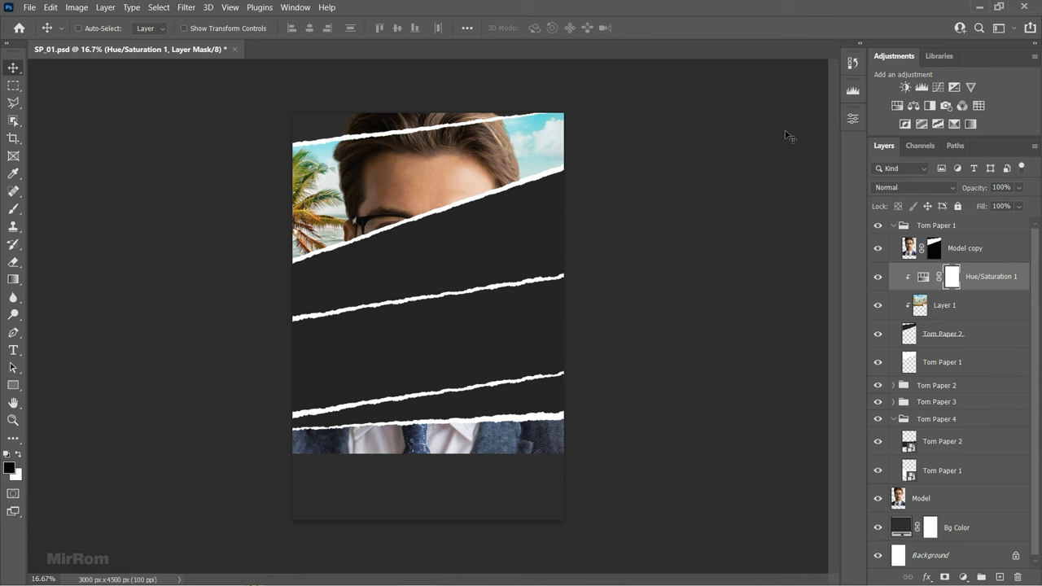
# - Add a Curves adjustment lifting the blacks and lowering the whites, including on the Blue channel
pyautogui.click(937, 87)
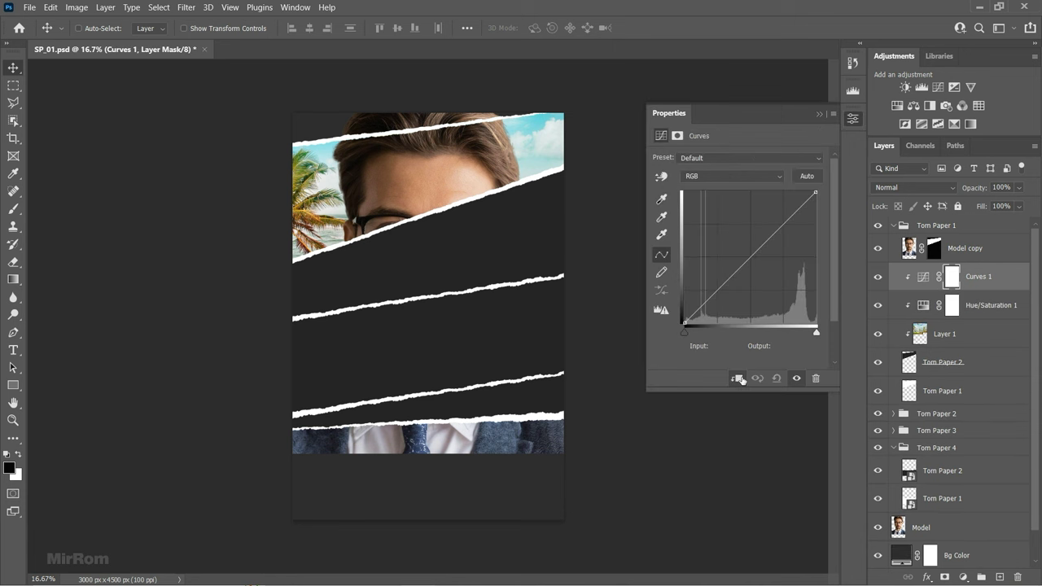
pyautogui.moveTo(691, 320); pyautogui.dragTo(689, 304)
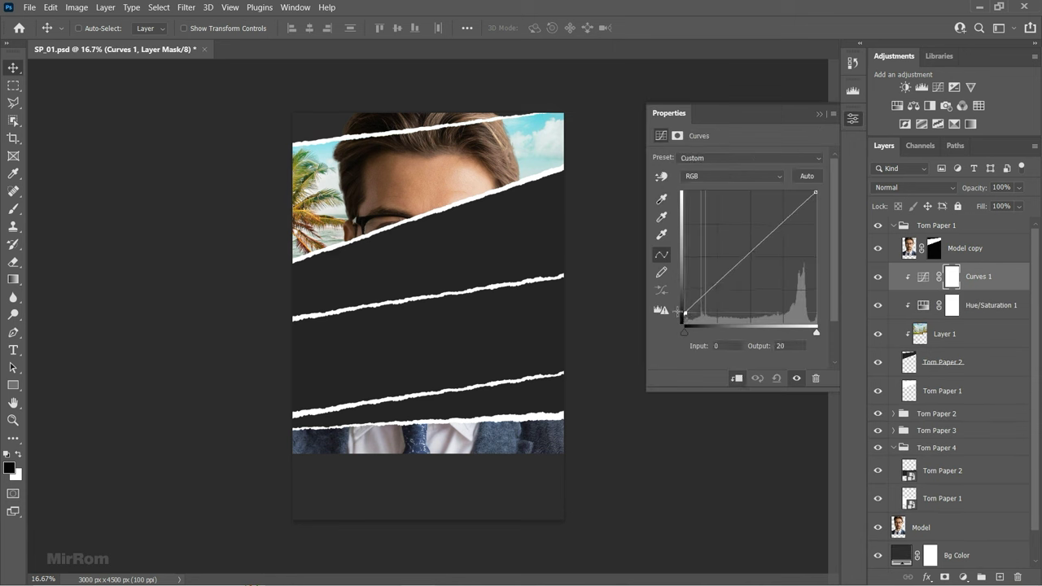
pyautogui.moveTo(815, 192); pyautogui.dragTo(827, 206)
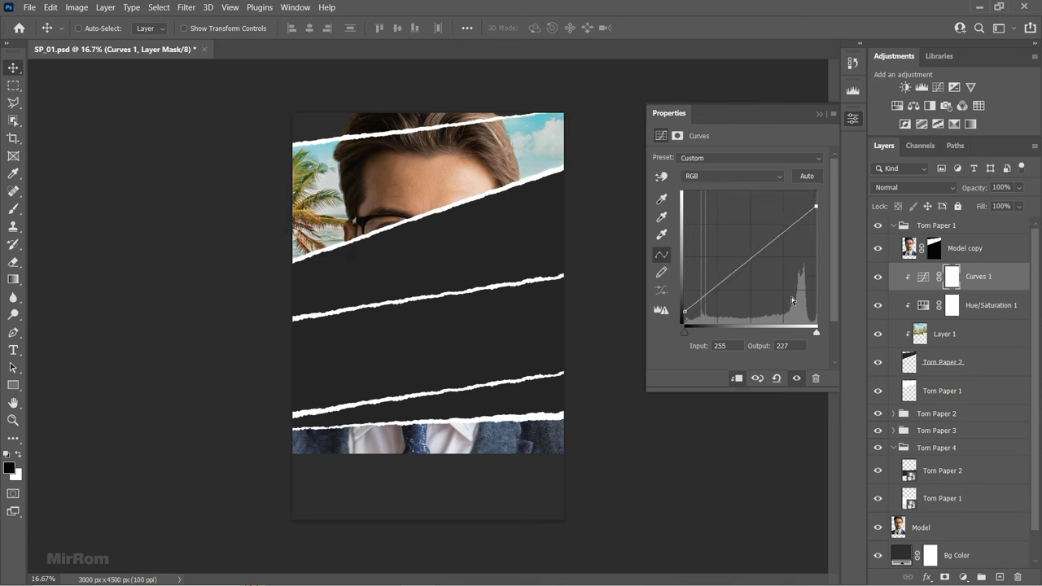
pyautogui.click(732, 176)
pyautogui.click(738, 221)
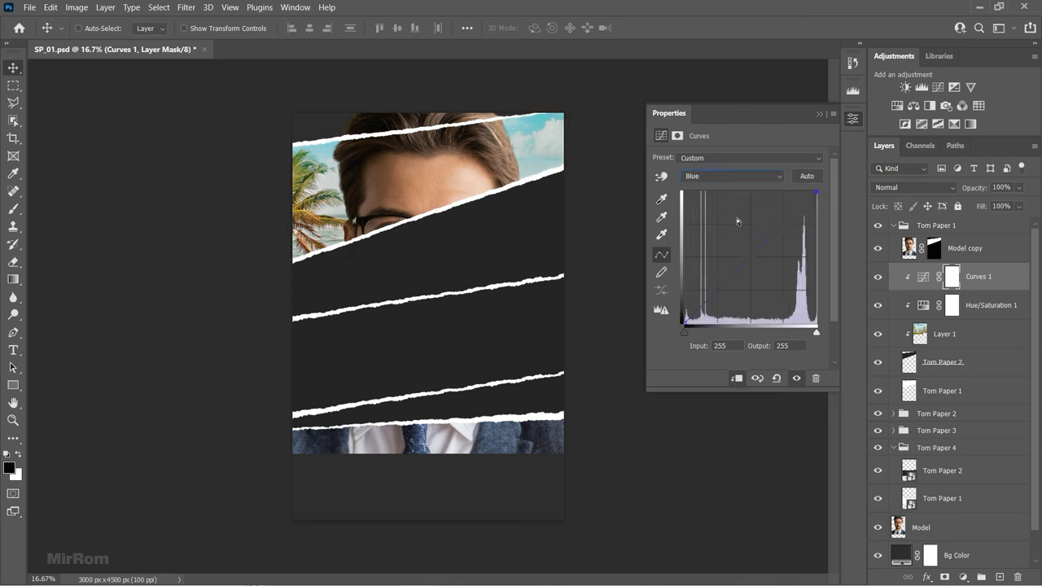
pyautogui.moveTo(817, 197); pyautogui.dragTo(825, 217)
pyautogui.moveTo(684, 321); pyautogui.dragTo(676, 306)
pyautogui.click(819, 114)
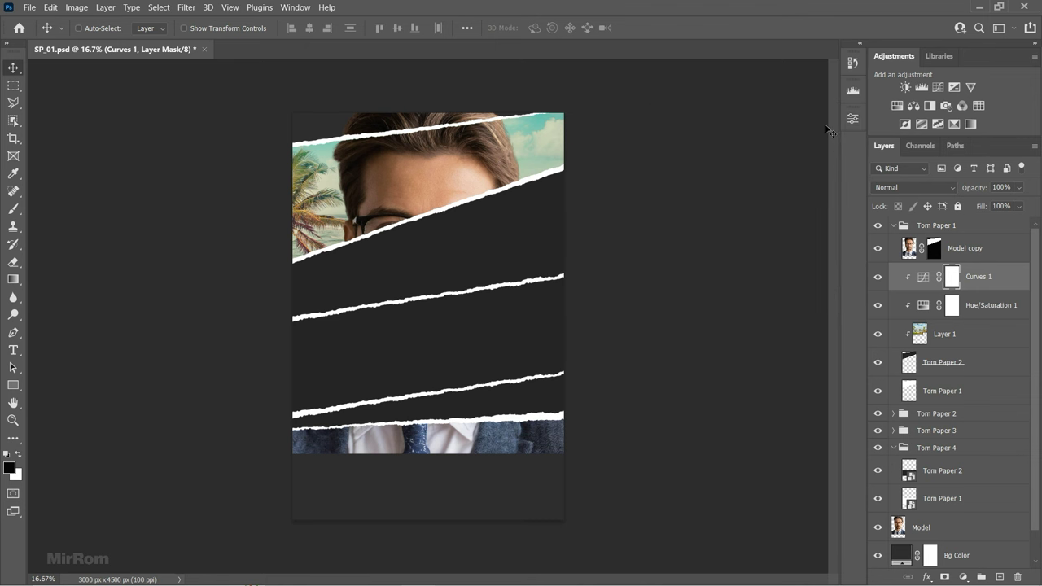
# - Add a second clipped Hue/Saturation adjustment with Saturation +43 on the beach strip
pyautogui.click(896, 108)
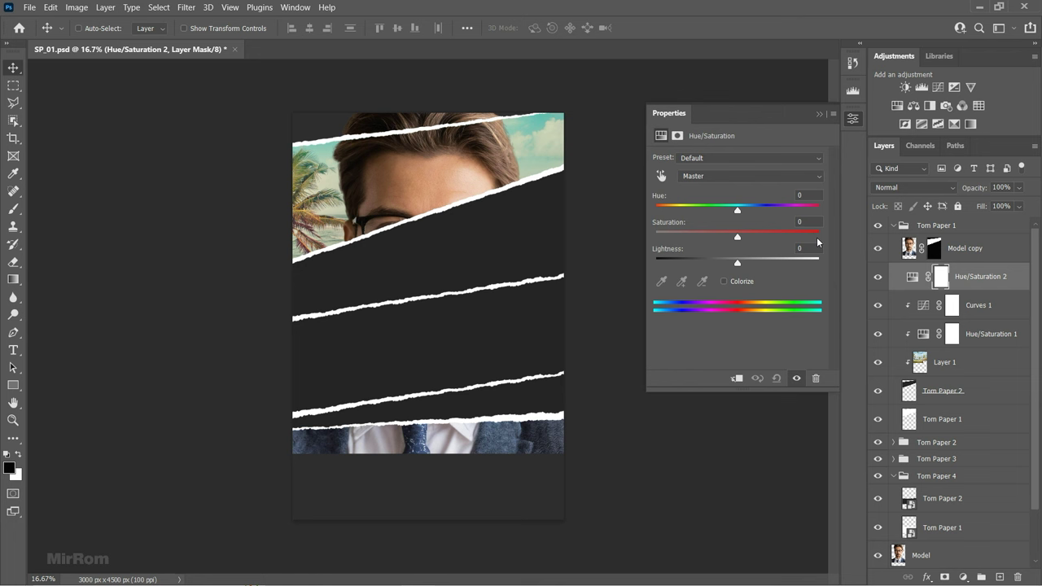
pyautogui.click(736, 378)
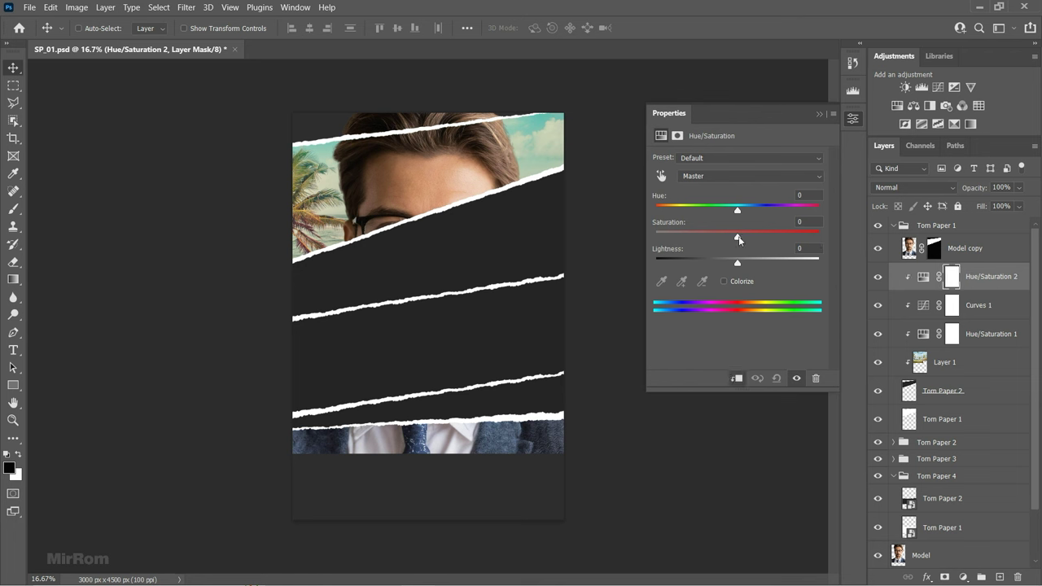
pyautogui.moveTo(738, 238); pyautogui.dragTo(765, 238)
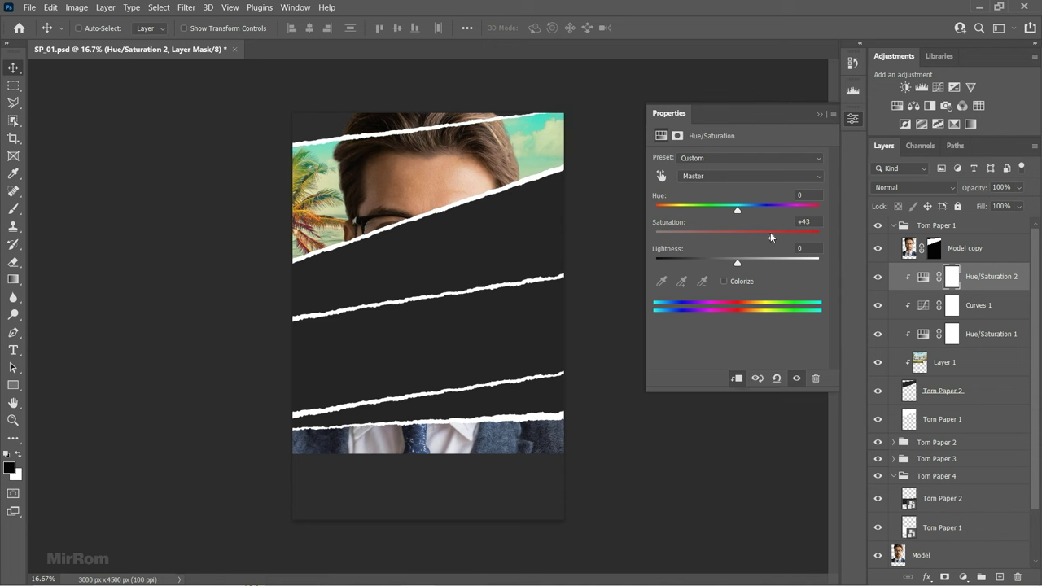
pyautogui.click(820, 114)
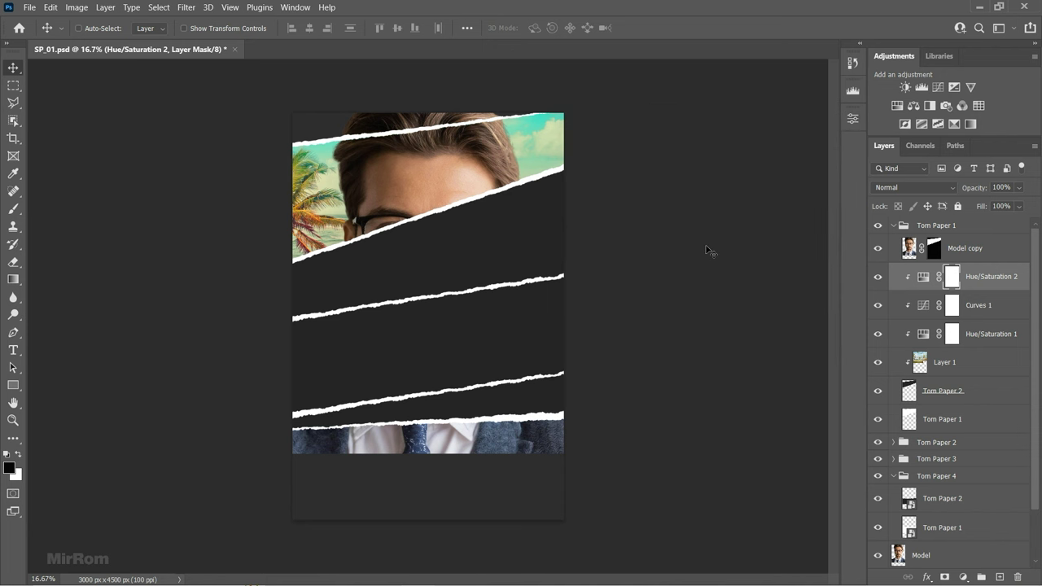
pyautogui.click(983, 249)
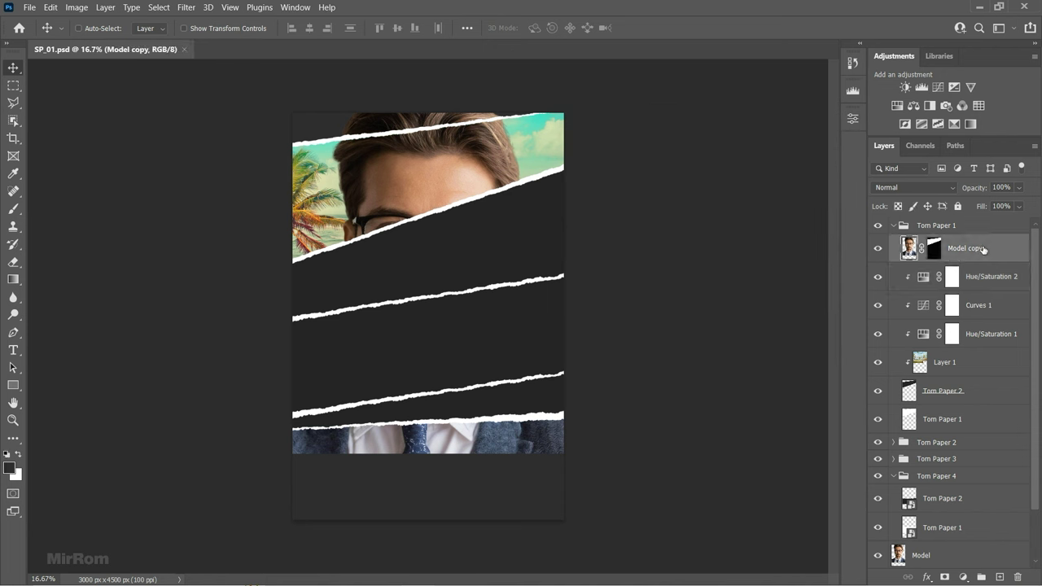
# - Add a Curves adjustment on the face layer that lifts the black point for faded shadows
pyautogui.click(878, 252)
pyautogui.click(878, 252)
pyautogui.click(938, 87)
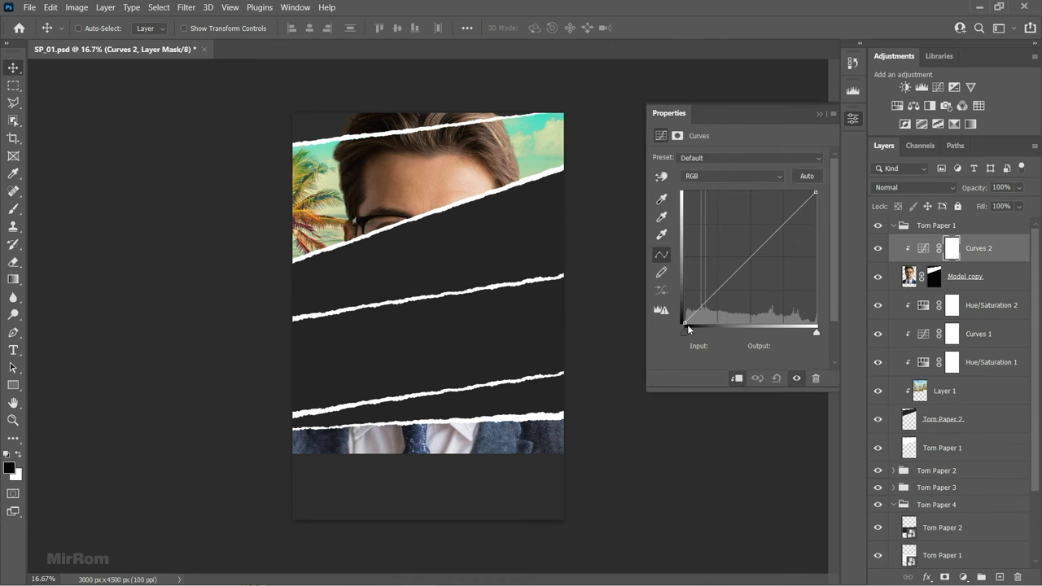
pyautogui.moveTo(689, 329); pyautogui.dragTo(675, 312)
pyautogui.click(820, 114)
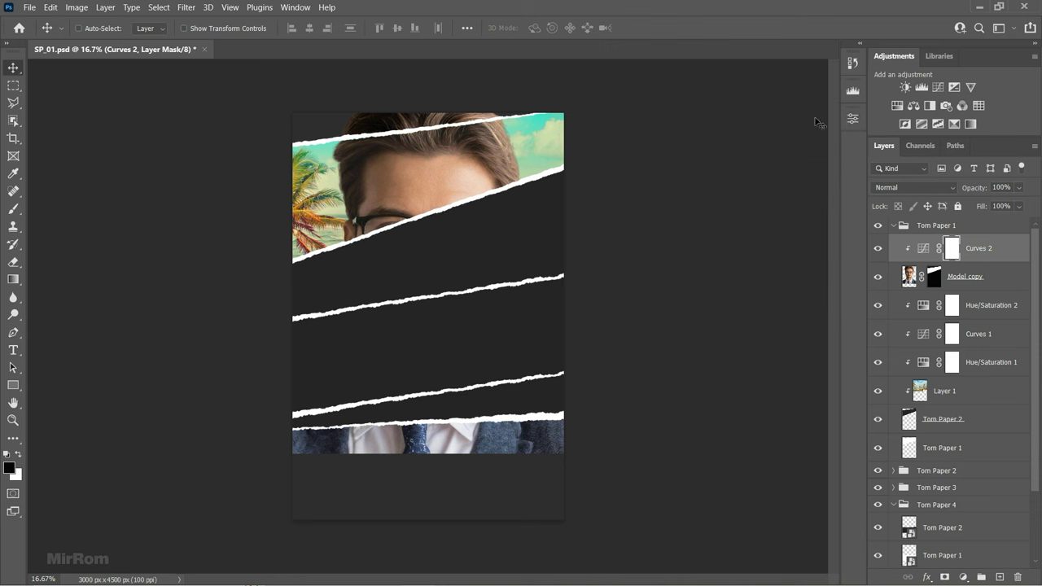
# - Add a clipped Brightness/Contrast adjustment set to Brightness -45, Contrast 29 on the face
pyautogui.click(906, 87)
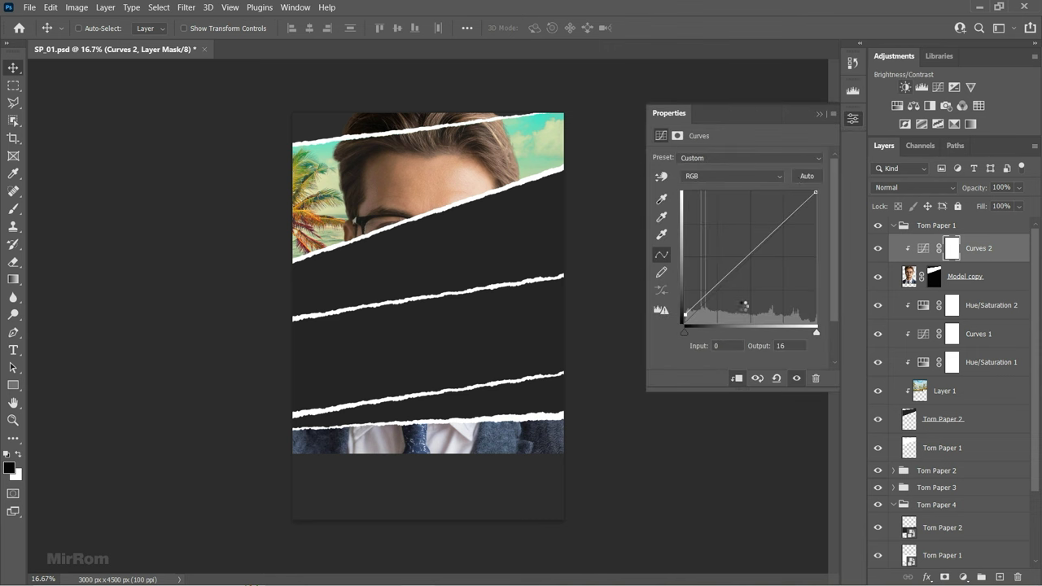
pyautogui.click(737, 379)
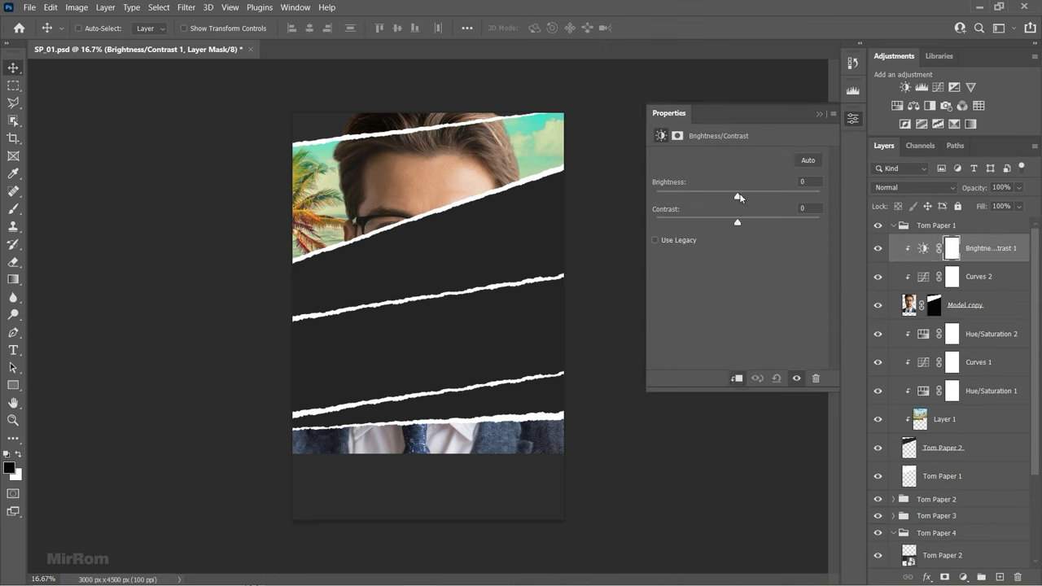
pyautogui.moveTo(736, 197)
pyautogui.mouseDown()
pyautogui.moveTo(712, 198)
pyautogui.moveTo(761, 231)
pyautogui.mouseUp()
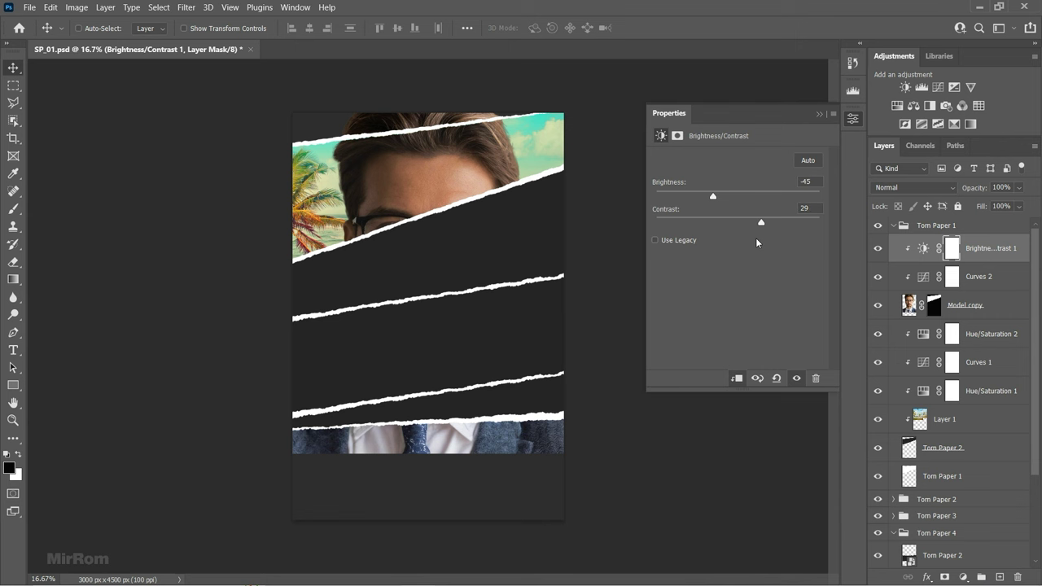
pyautogui.click(819, 114)
pyautogui.click(922, 252)
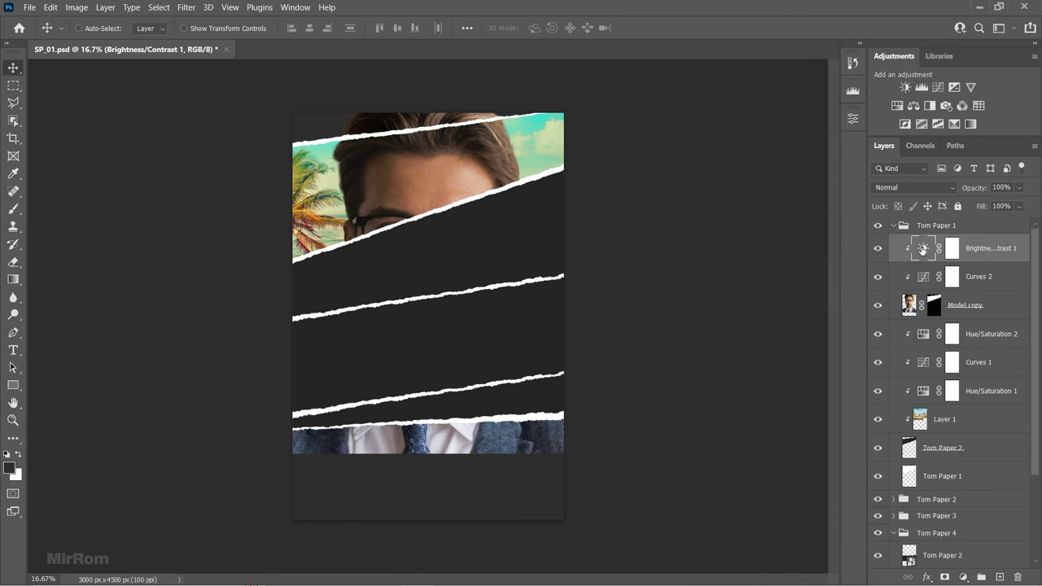
pyautogui.click(926, 577)
# - Split the Brightness/Contrast Underlying Layer blend-if white slider to 91/147
pyautogui.click(994, 453)
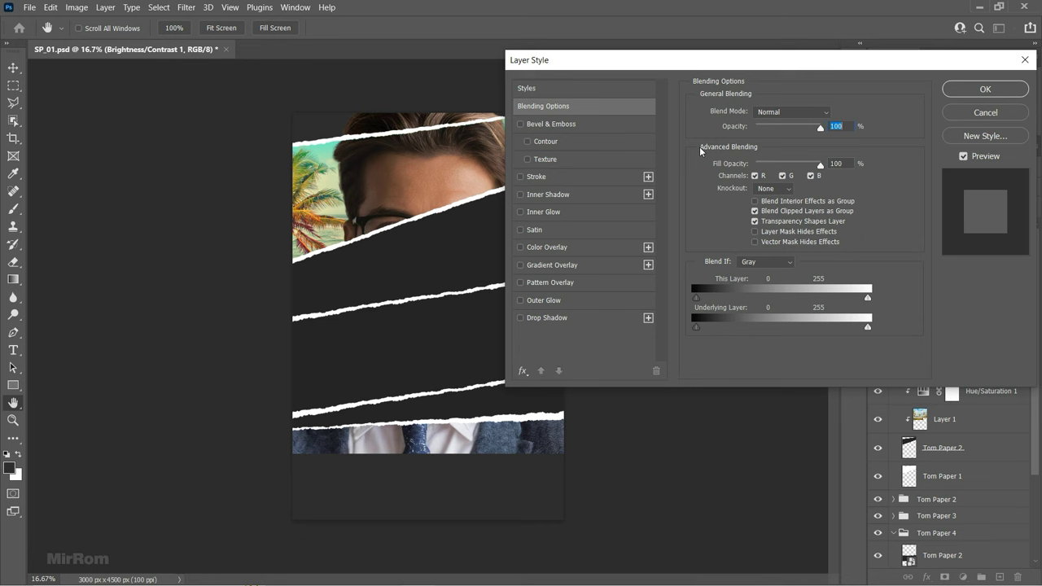
pyautogui.moveTo(681, 67); pyautogui.dragTo(699, 89)
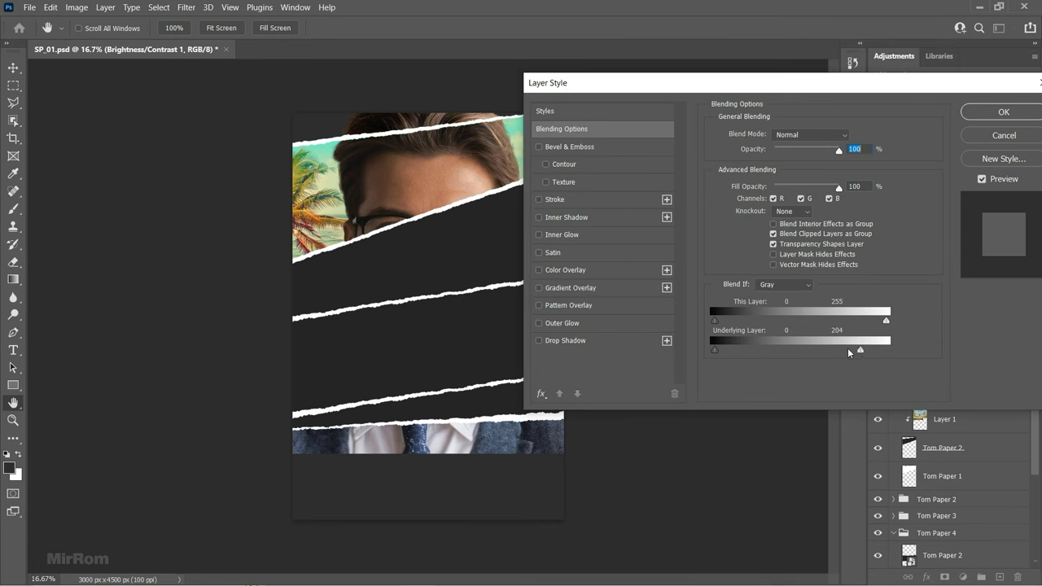
pyautogui.moveTo(887, 350); pyautogui.dragTo(775, 349)
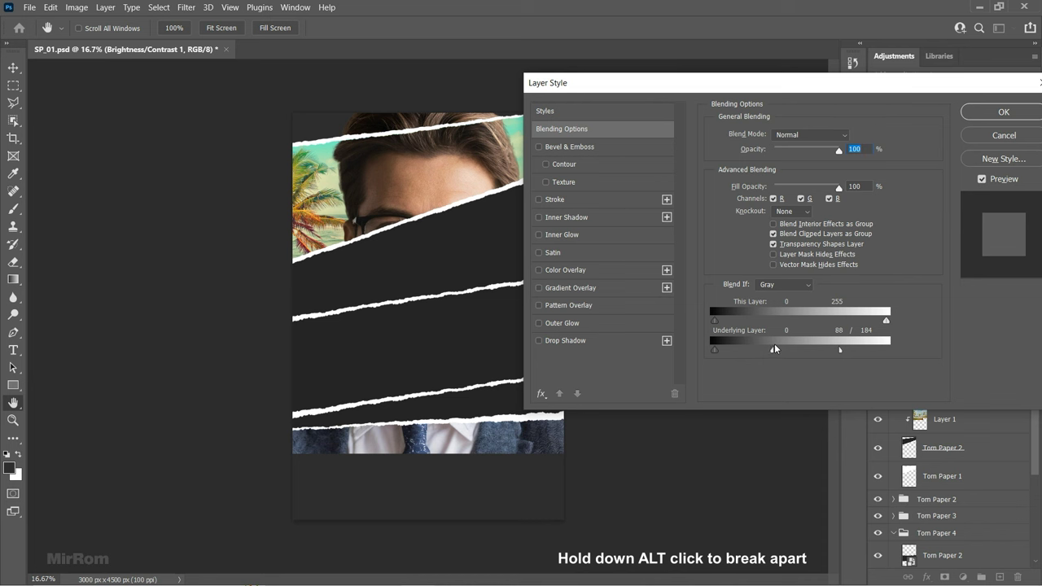
pyautogui.moveTo(840, 350); pyautogui.dragTo(814, 352)
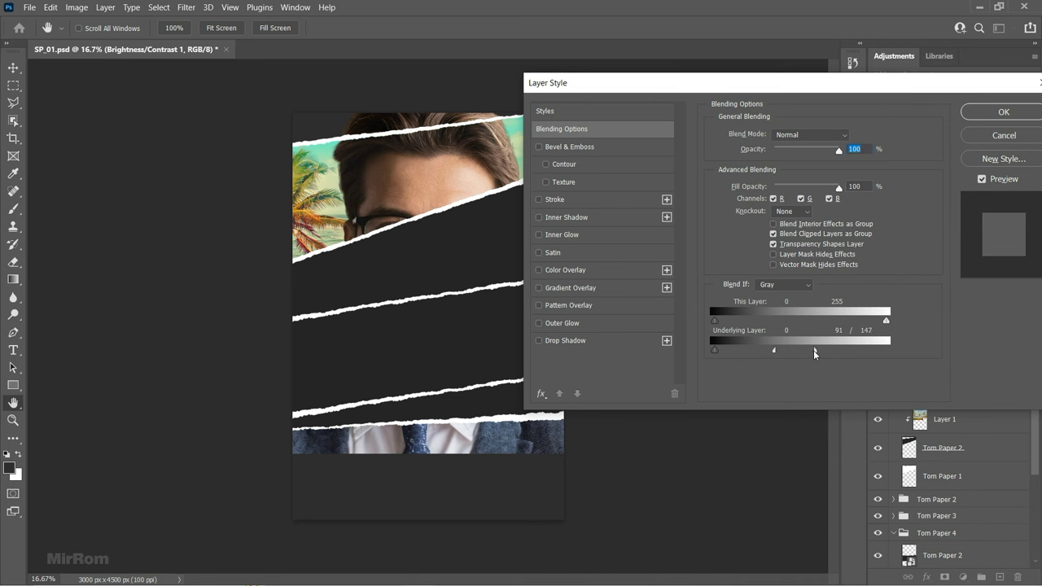
pyautogui.press('Return')
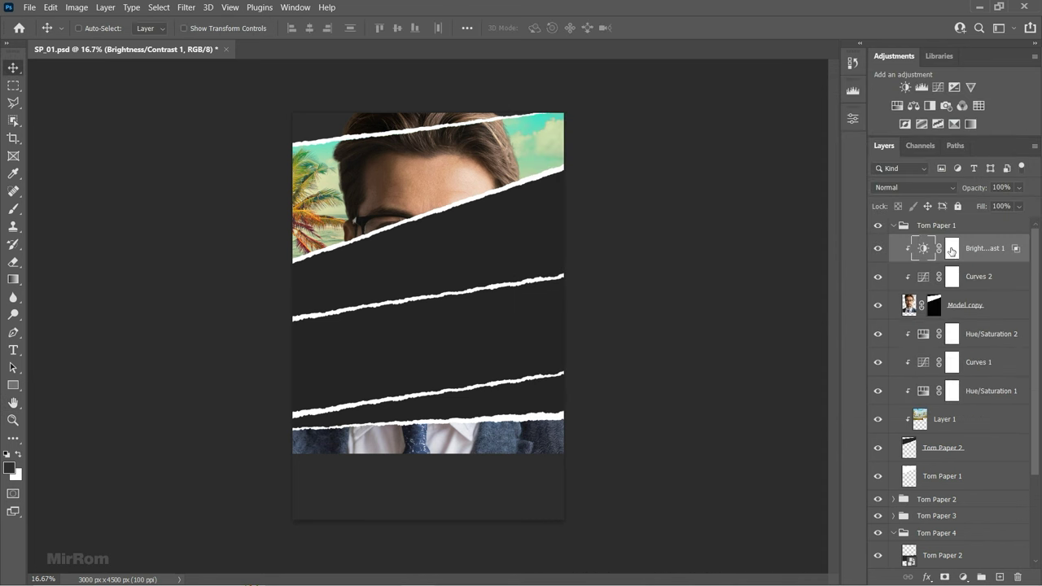
# - Set up a 36% opacity, size 175 brush on the adjustment's mask
pyautogui.click(950, 252)
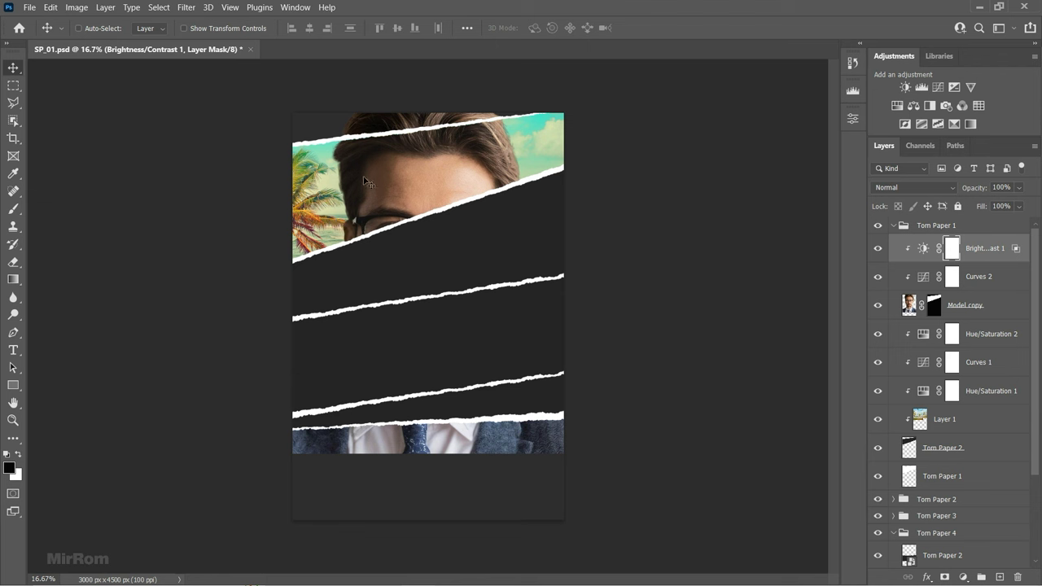
pyautogui.press('b')
pyautogui.press('[')
pyautogui.press('[')
pyautogui.press('[')
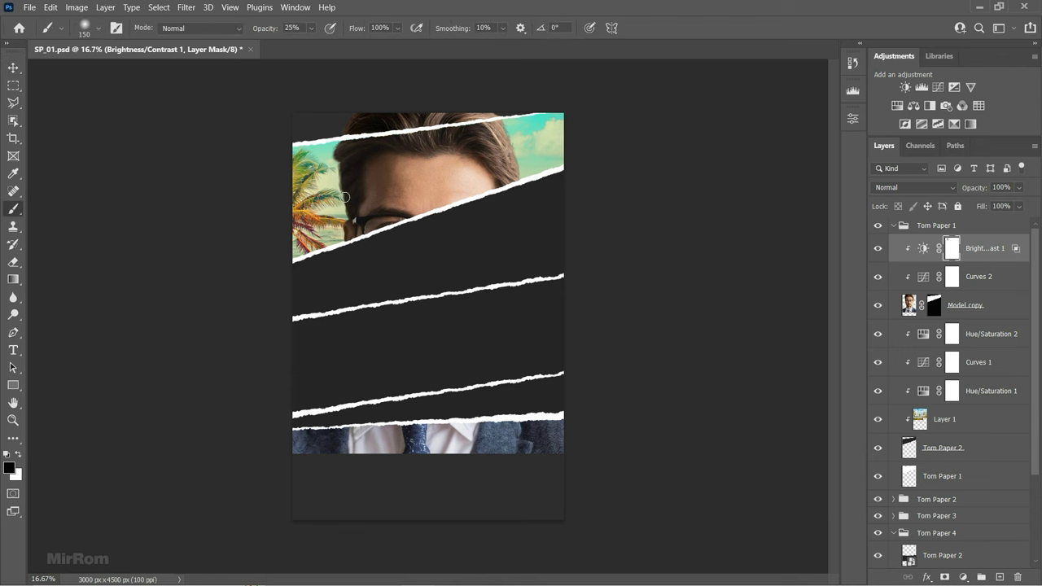
pyautogui.press(']')
pyautogui.press(']')
pyautogui.press(']')
pyautogui.press('[')
pyautogui.press('[')
pyautogui.press('[')
pyautogui.press('3')
pyautogui.press('6')
pyautogui.press(']')
pyautogui.press(']')
pyautogui.press('v')
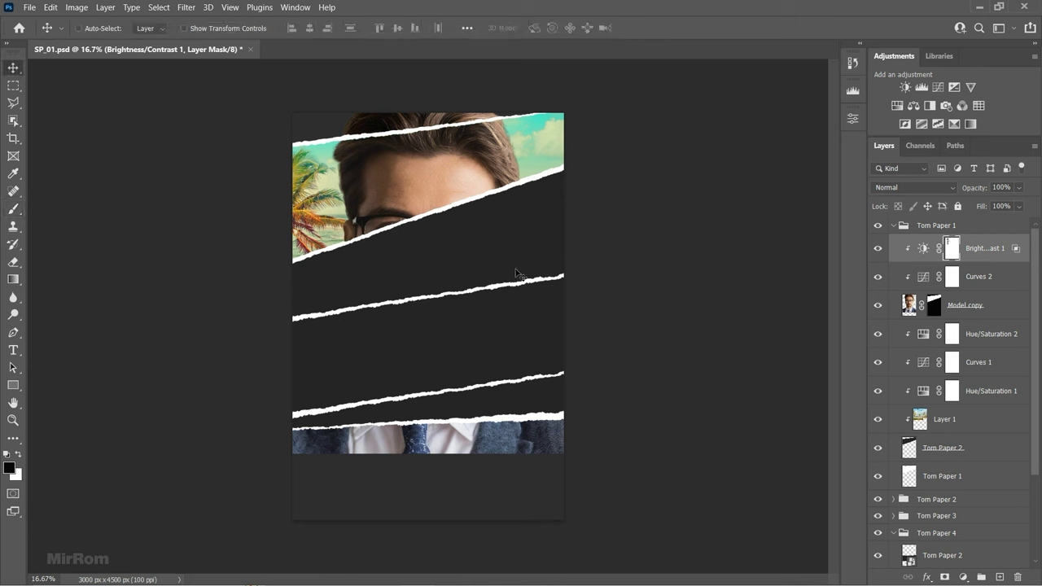
# - Add a clipped Hue/Saturation adjustment with Hue -12 and Saturation +47 on the face
pyautogui.click(897, 105)
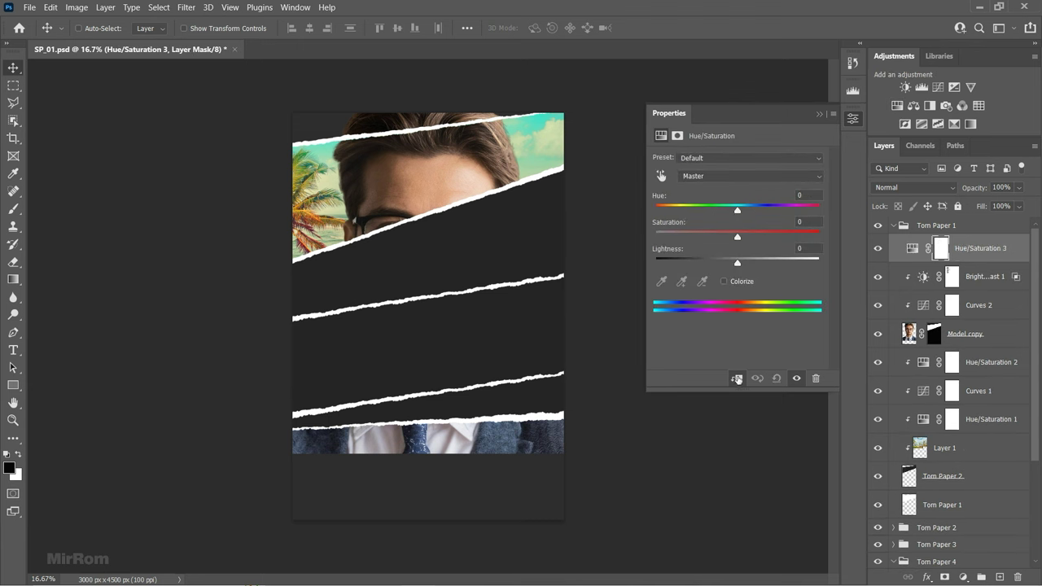
pyautogui.moveTo(738, 210); pyautogui.dragTo(728, 208)
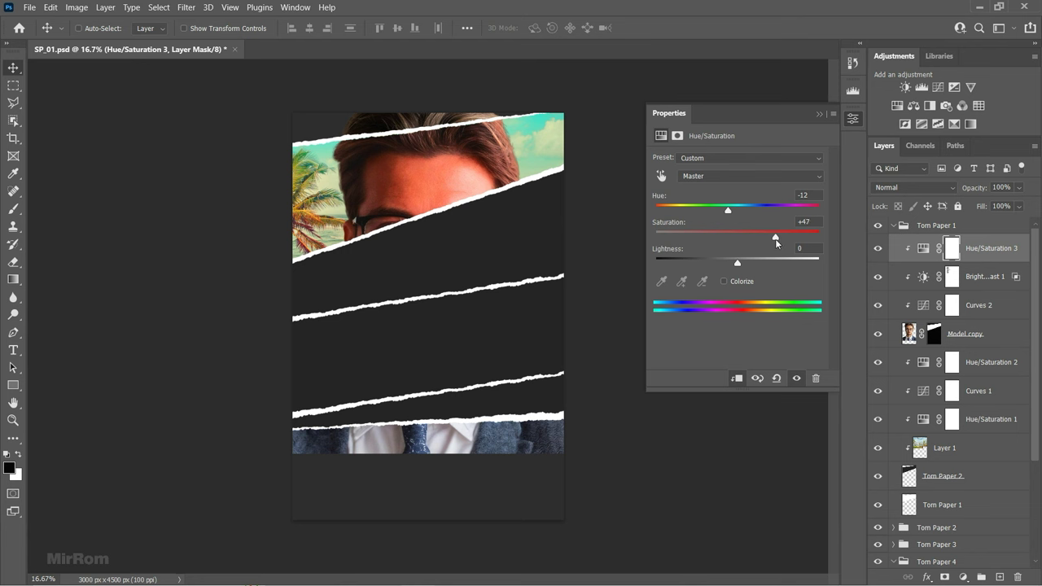
pyautogui.moveTo(779, 238); pyautogui.dragTo(741, 266)
pyautogui.click(820, 114)
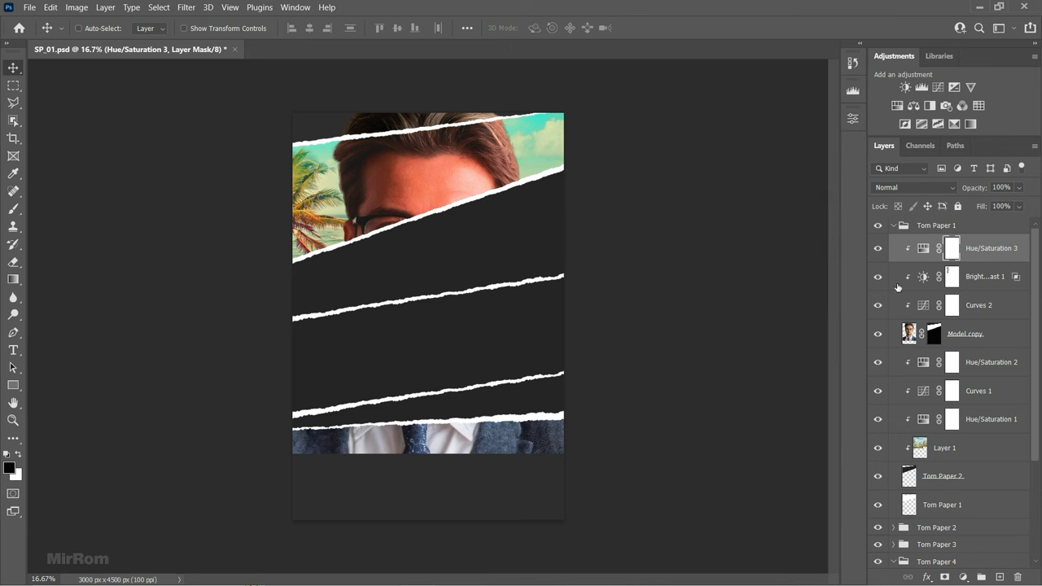
# - Split the new adjustment's Underlying Layer blend-if white slider to 132/164
pyautogui.click(928, 576)
pyautogui.click(787, 305)
pyautogui.moveTo(868, 351); pyautogui.dragTo(783, 352)
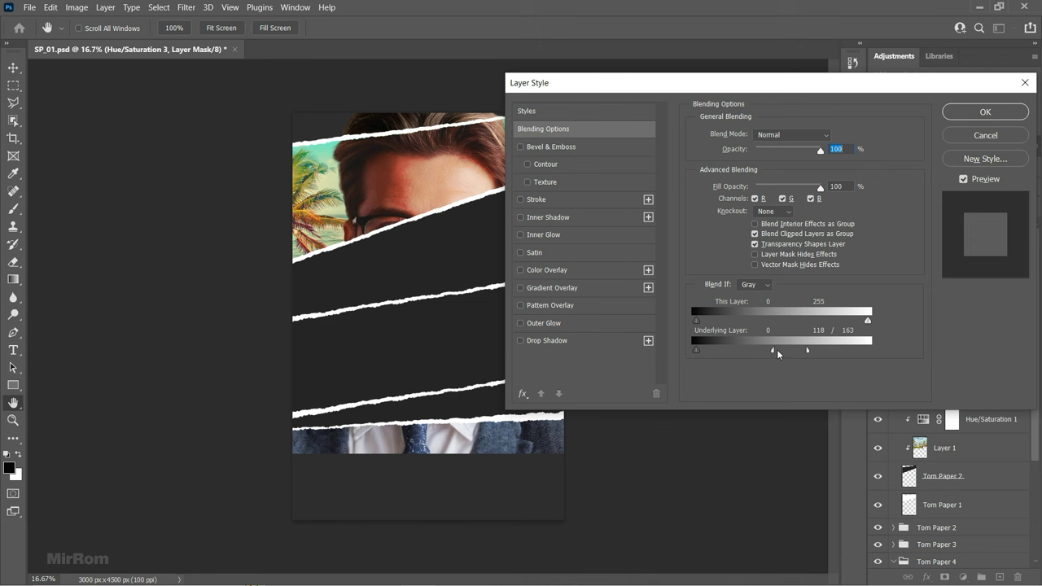
pyautogui.moveTo(784, 352); pyautogui.dragTo(785, 354)
pyautogui.click(993, 117)
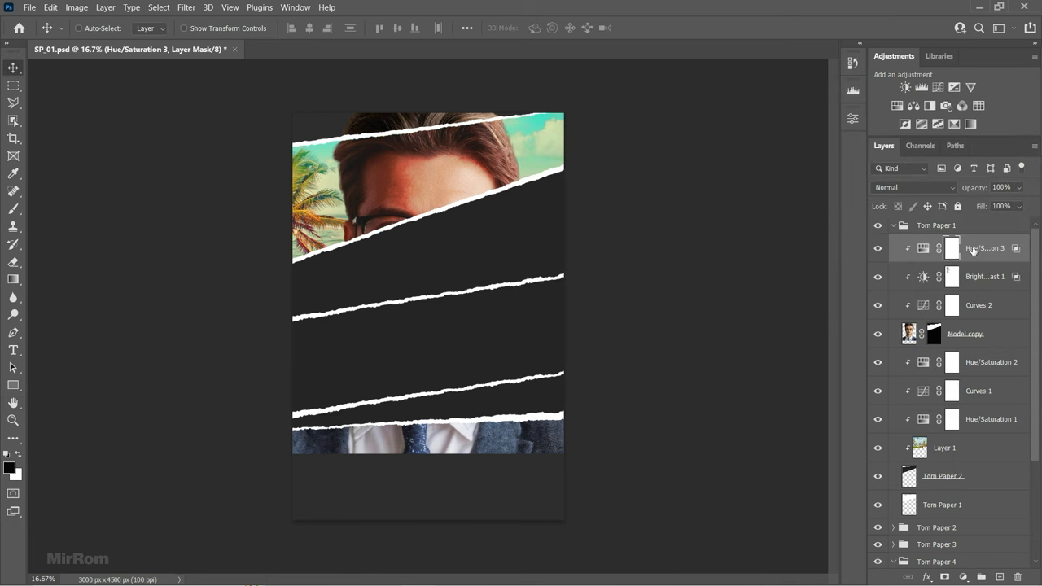
# - Add a Curves adjustment that lifts the black point and lowers Blue highlights while raising blue shadows
pyautogui.click(938, 87)
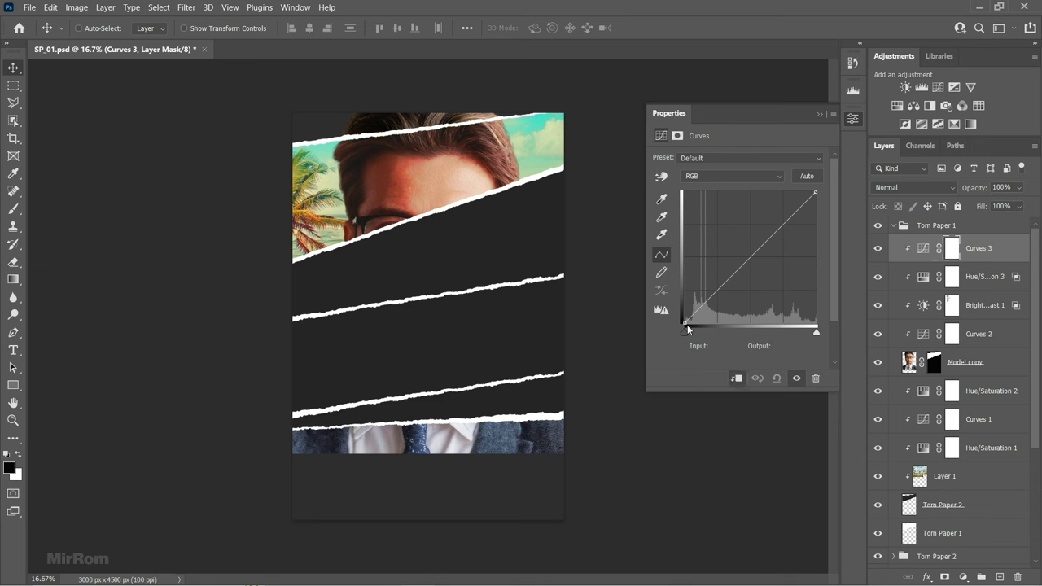
pyautogui.moveTo(684, 322); pyautogui.dragTo(674, 314)
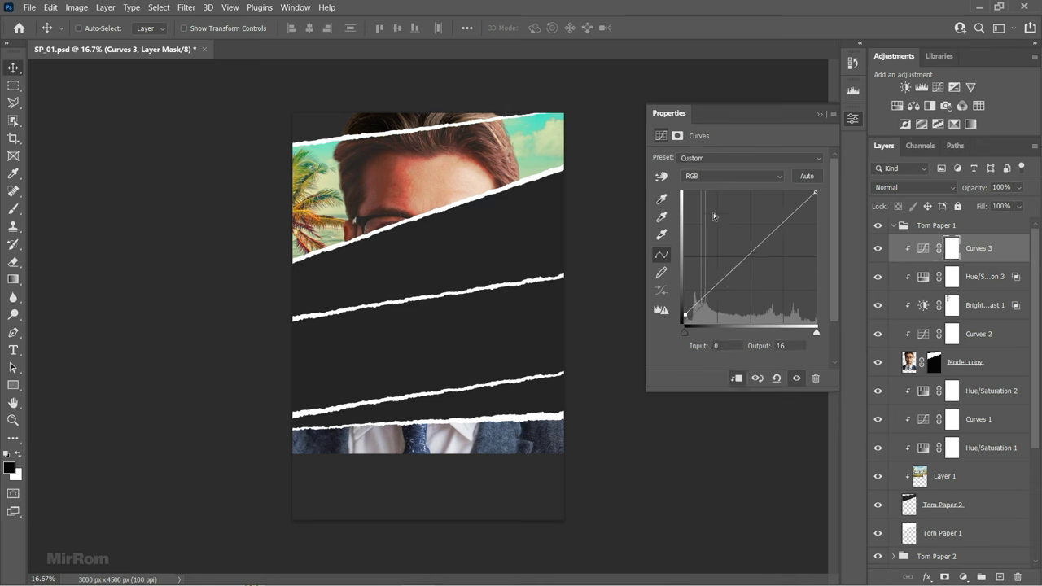
pyautogui.click(733, 176)
pyautogui.click(717, 217)
pyautogui.moveTo(815, 192); pyautogui.dragTo(828, 211)
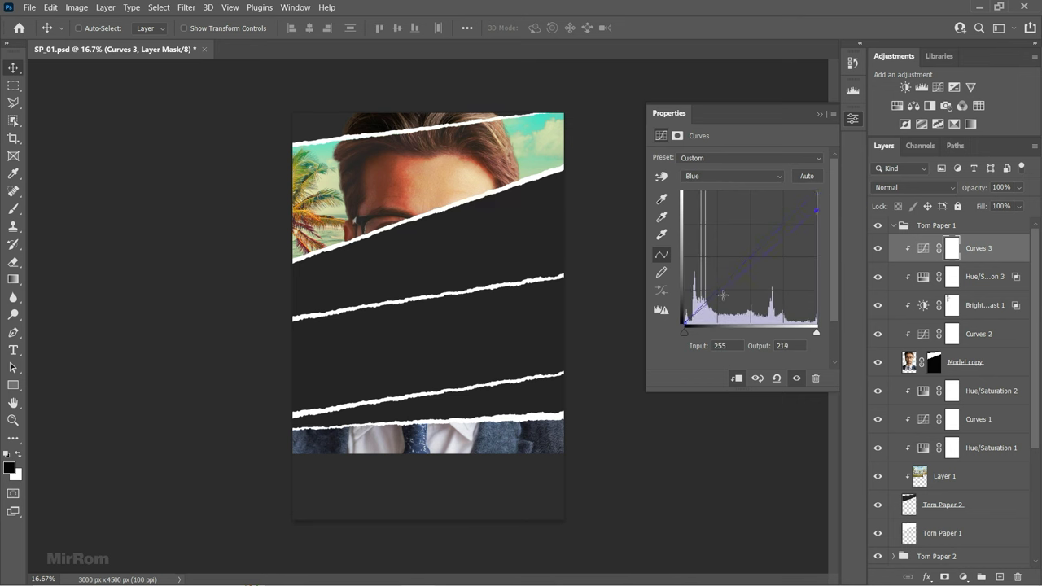
pyautogui.click(685, 321)
pyautogui.moveTo(685, 322); pyautogui.dragTo(664, 313)
pyautogui.click(820, 113)
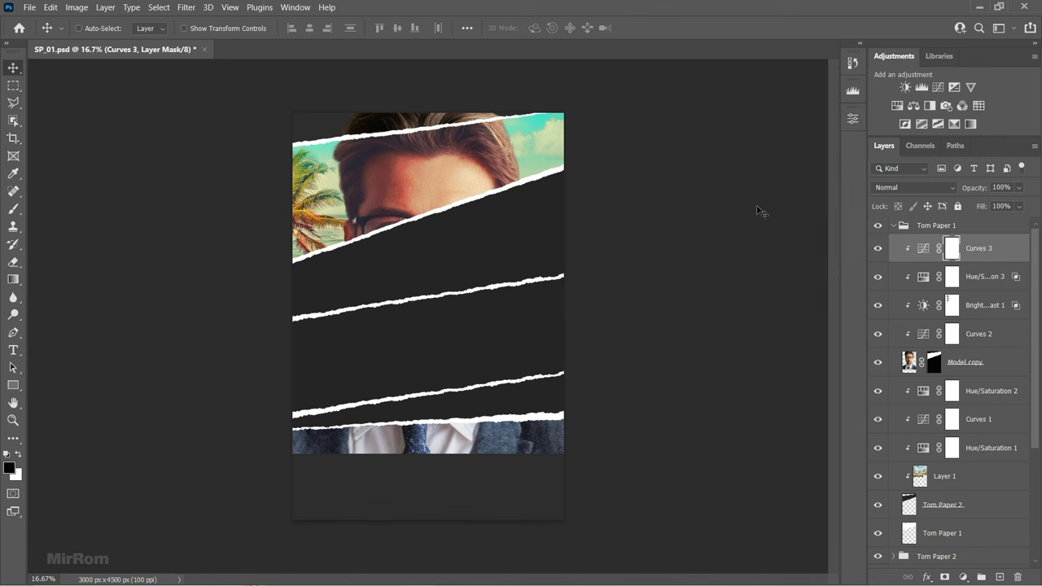
# - Add a Hue/Saturation adjustment above Curves 3 with Saturation at +13
pyautogui.click(896, 106)
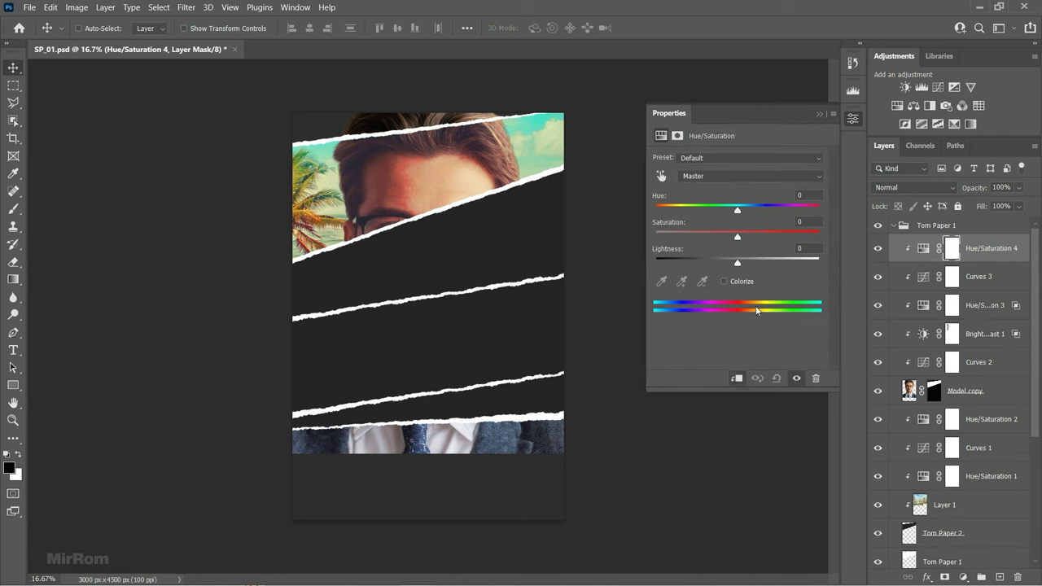
pyautogui.moveTo(737, 237); pyautogui.dragTo(748, 237)
pyautogui.click(744, 245)
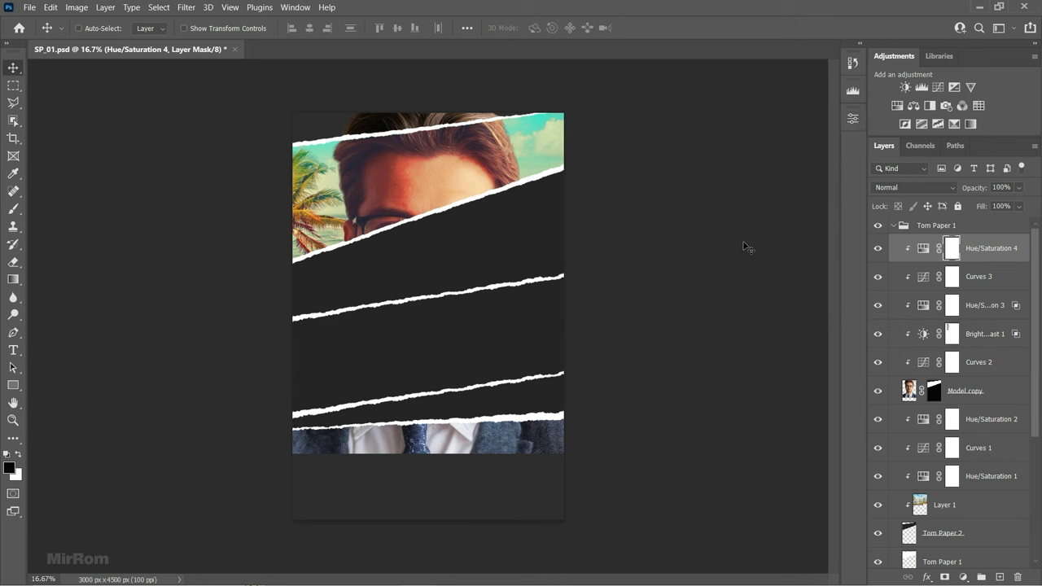
# - Duplicate the Model layer and move the copy into the Torn Paper 2 group
pyautogui.click(935, 227)
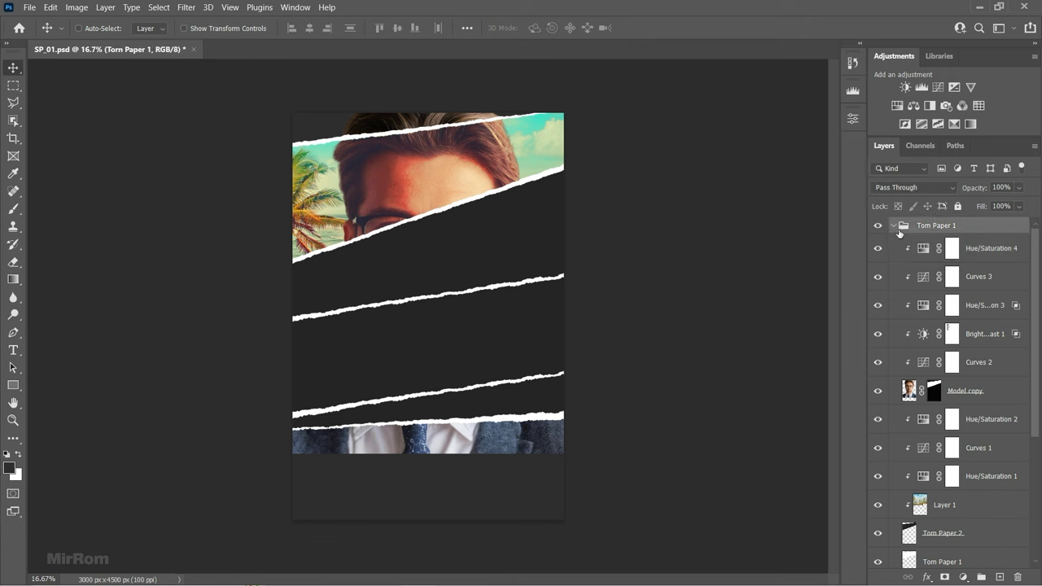
pyautogui.click(893, 226)
pyautogui.click(930, 243)
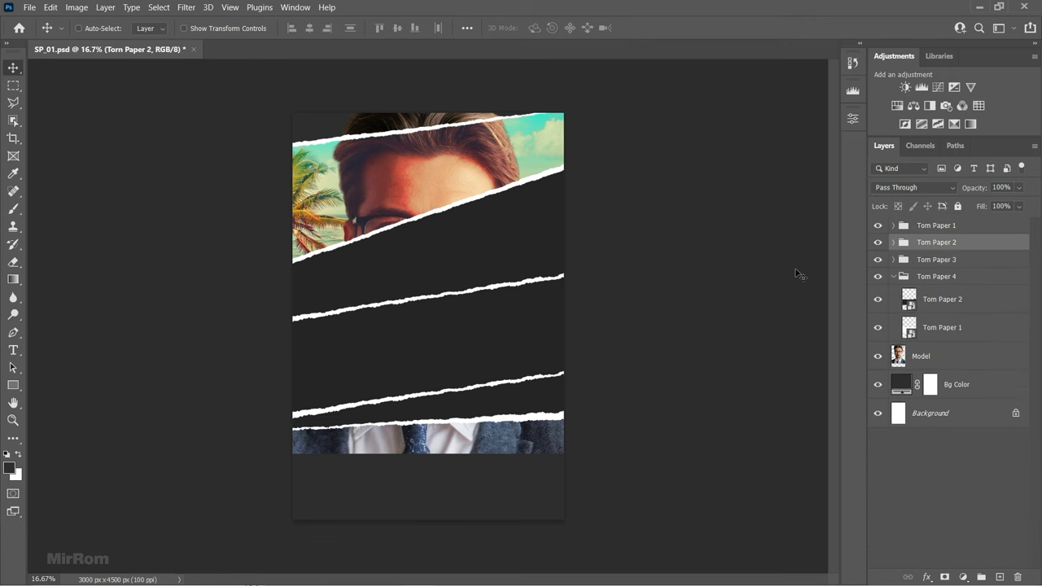
pyautogui.keyDown('alt'); pyautogui.scroll(2, 415, 158); pyautogui.keyUp('alt')
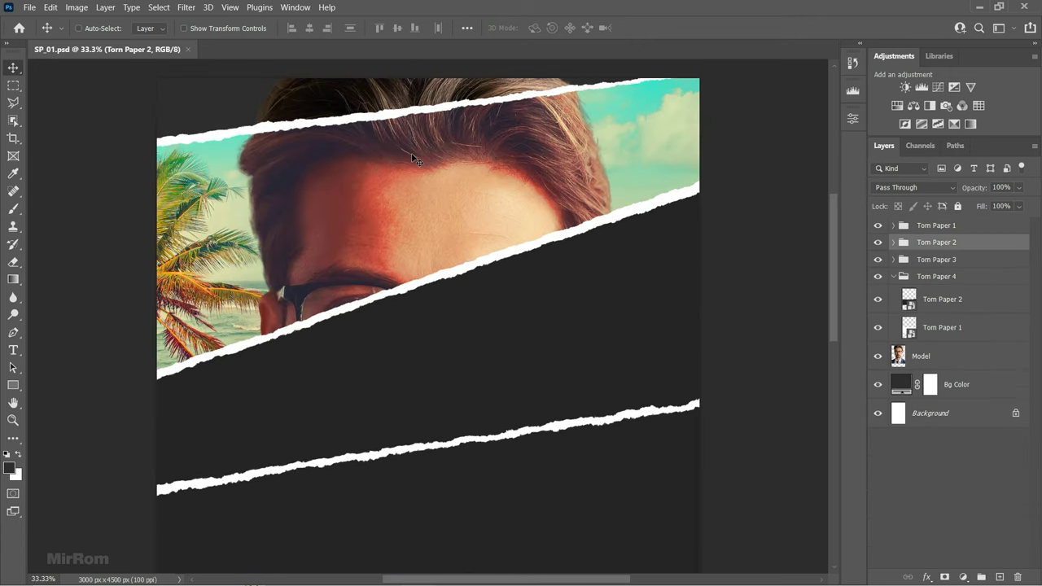
pyautogui.hotkey('ctrl', '-')
pyautogui.hotkey('ctrl', '-')
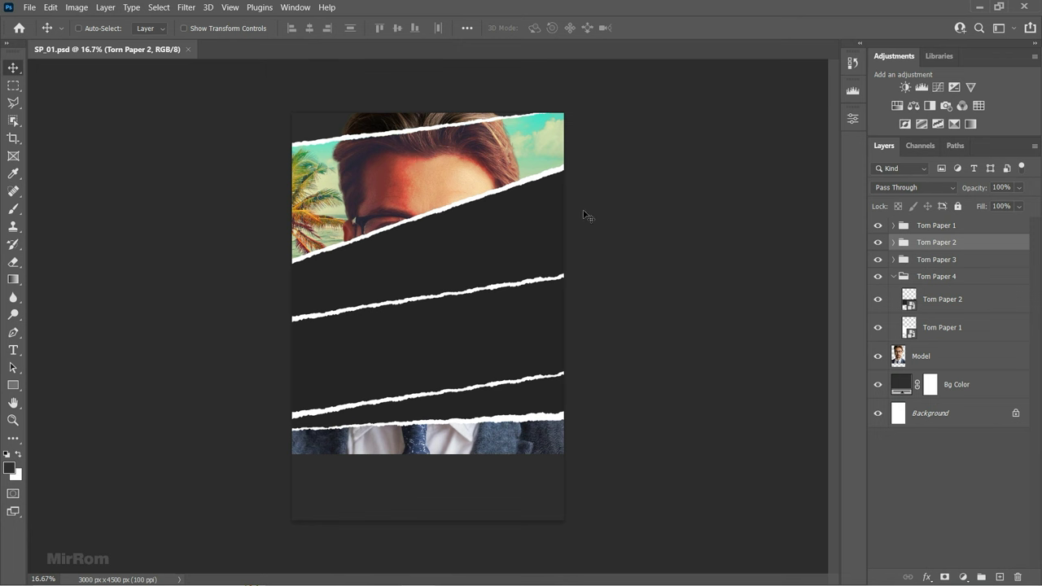
pyautogui.click(893, 241)
pyautogui.click(944, 413)
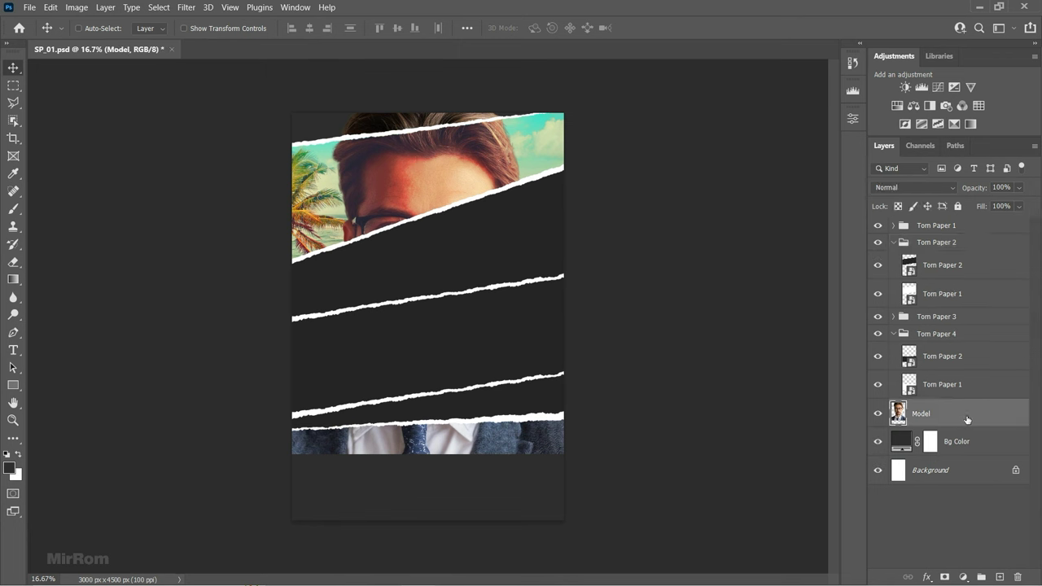
pyautogui.hotkey('ctrl', 'j')
pyautogui.moveTo(947, 414); pyautogui.dragTo(944, 265)
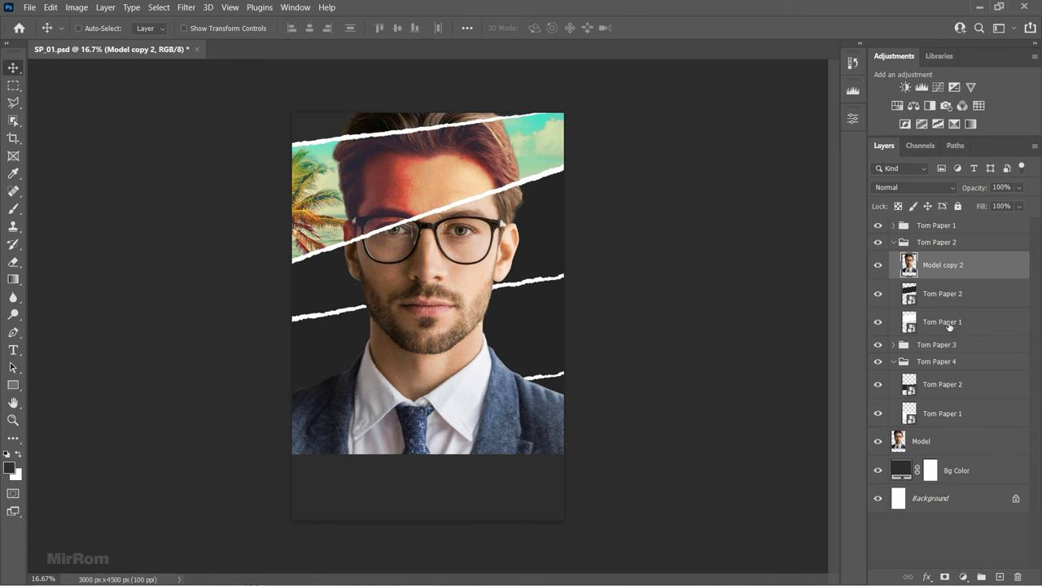
# - Give Model copy 2 a black mask filled white only inside the Torn Paper 2 shape
pyautogui.click(944, 577)
pyautogui.press('d')
pyautogui.hotkey('alt', 'BackSpace')
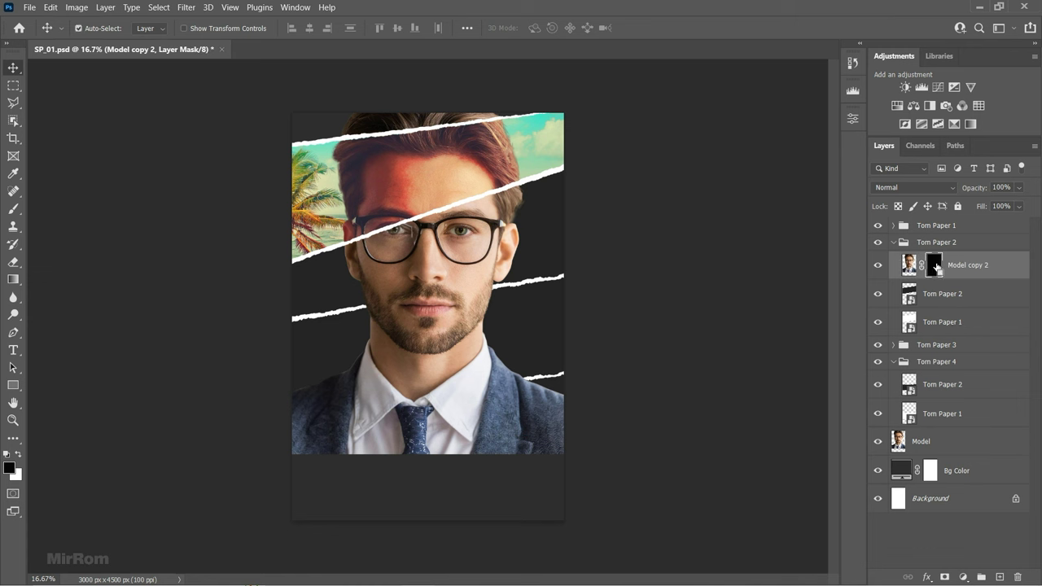
pyautogui.keyDown('ctrl'); pyautogui.click(910, 298); pyautogui.keyUp('ctrl')
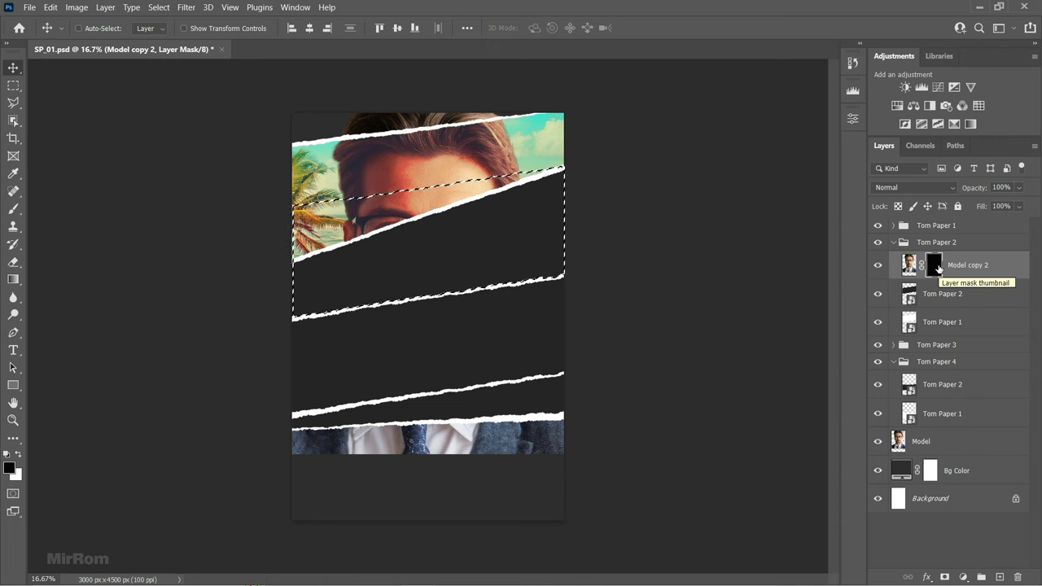
pyautogui.press('x')
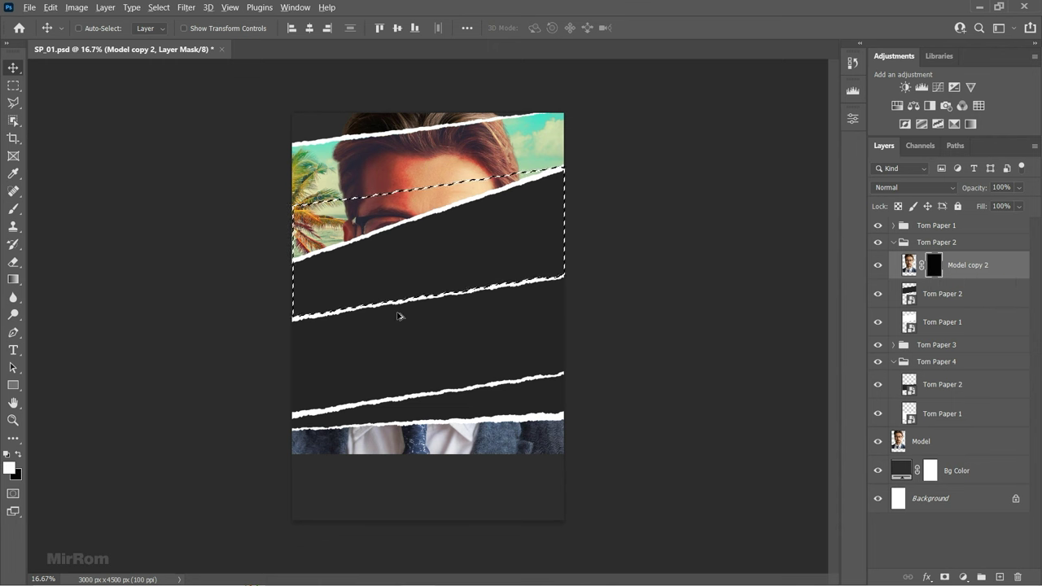
pyautogui.hotkey('alt', 'BackSpace')
pyautogui.hotkey('ctrl', 'd')
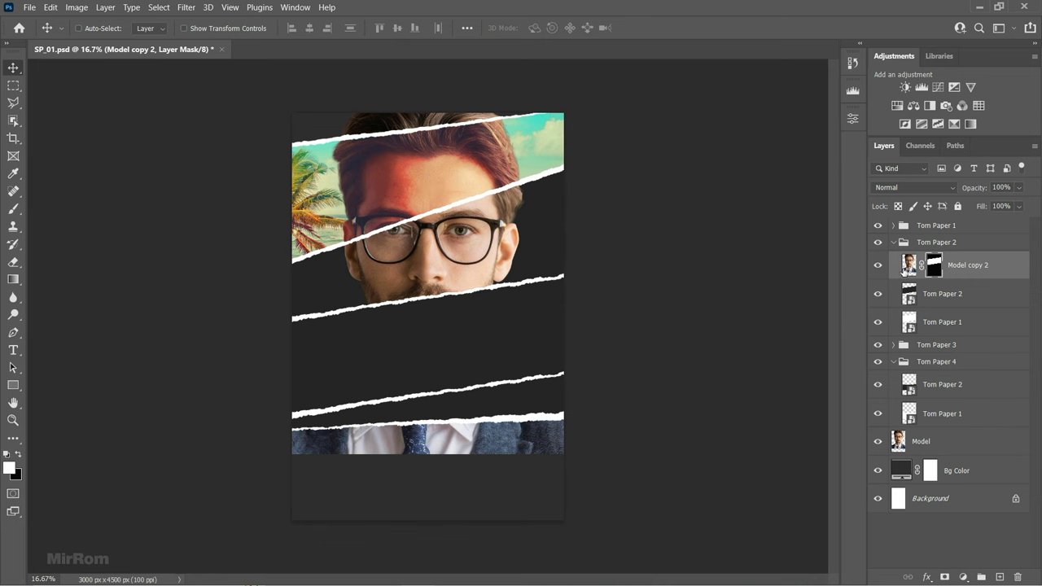
# - Return to the layer pixels, tidy the Torn Paper 1 group and select Torn Paper 2
pyautogui.click(907, 267)
pyautogui.click(893, 225)
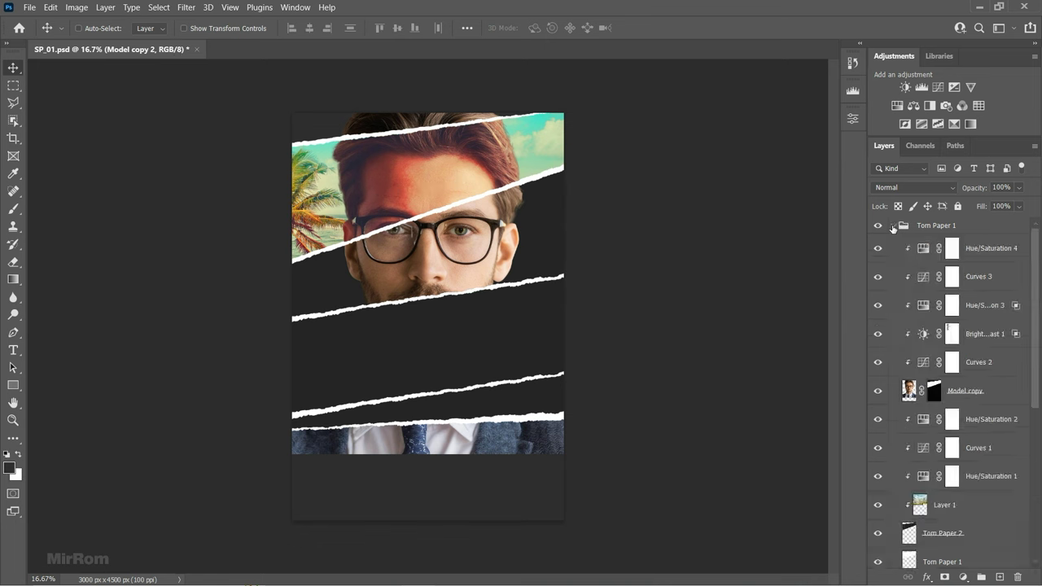
pyautogui.click(893, 227)
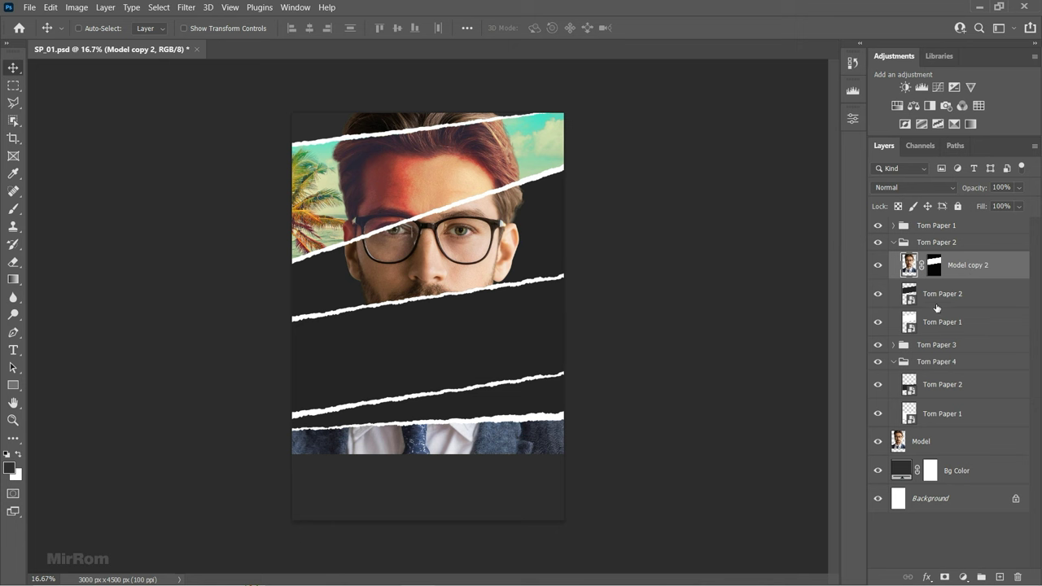
pyautogui.click(961, 298)
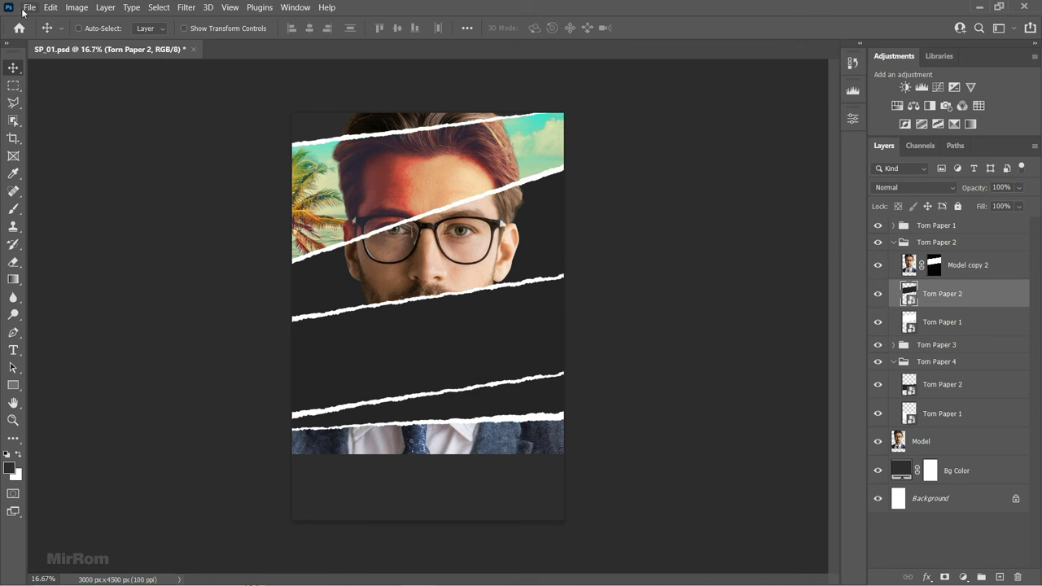
# - Rasterize the Torn Paper 2 layer and keep it selected
pyautogui.click(28, 7)
pyautogui.click(767, 235)
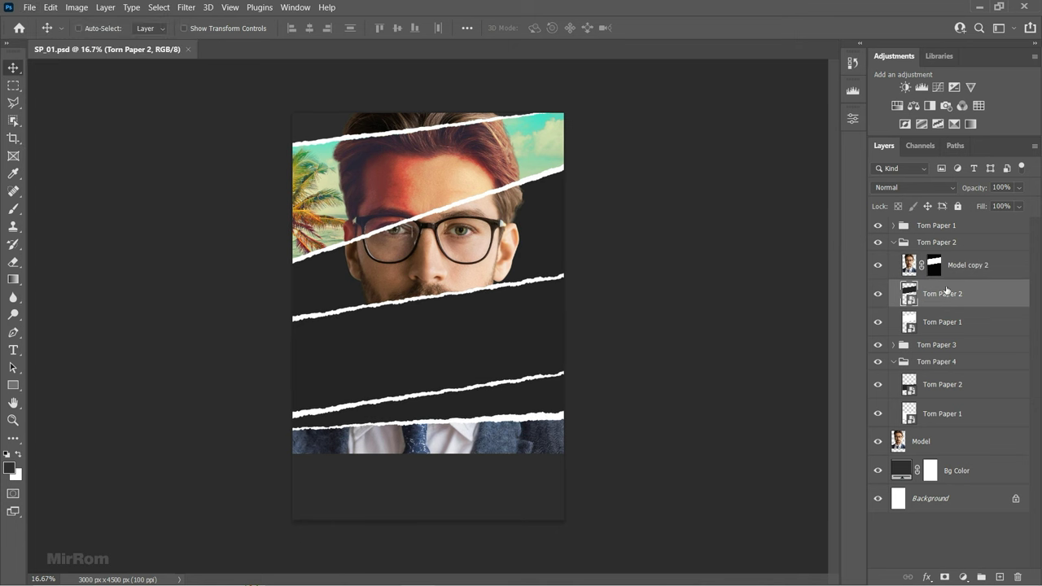
pyautogui.rightClick(1005, 297)
pyautogui.click(951, 253)
pyautogui.rightClick(968, 321)
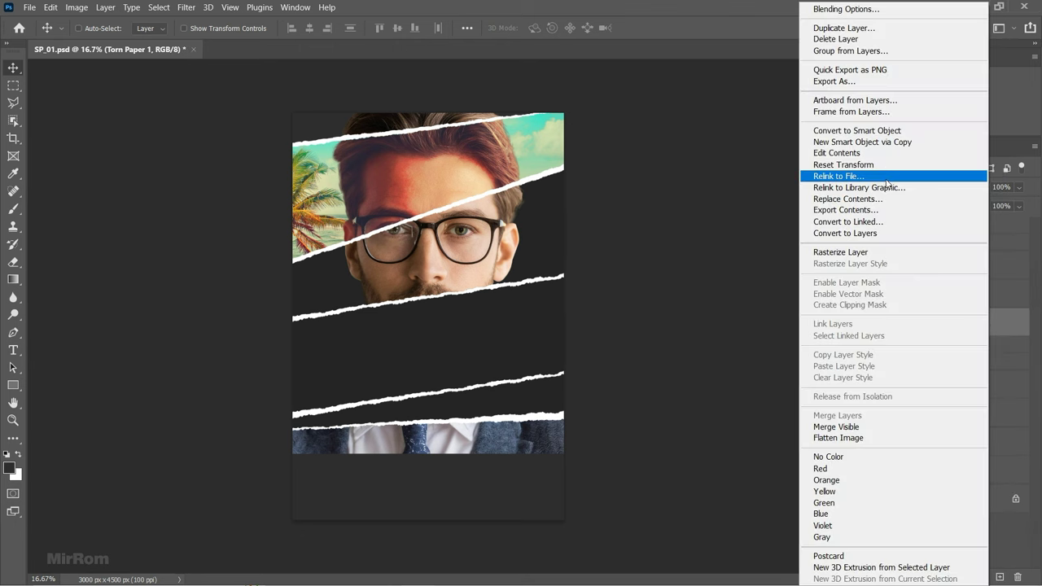
pyautogui.click(961, 251)
pyautogui.click(963, 299)
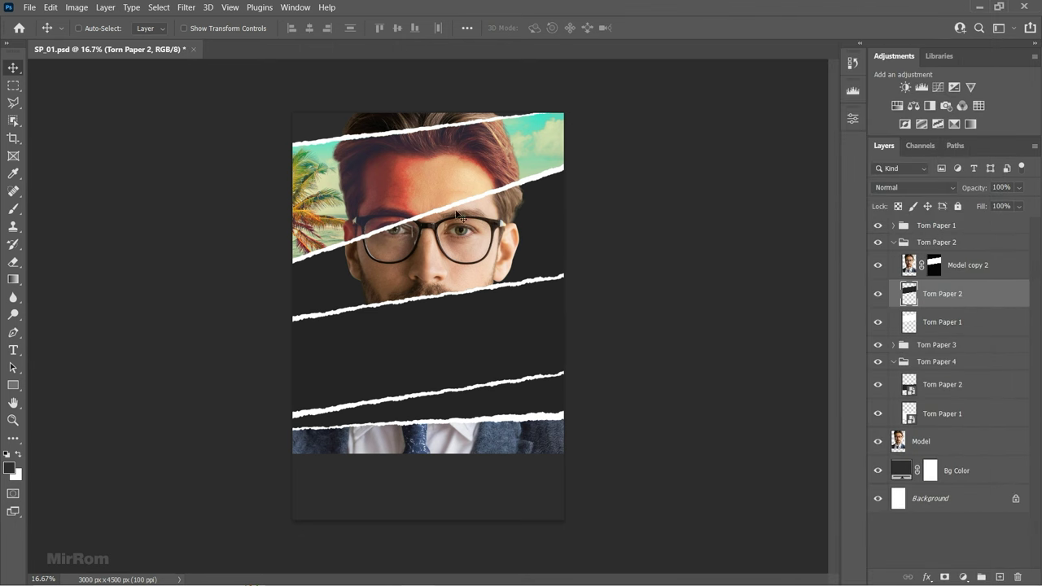
# - Copy the whole newspaper photo into the poster and close the source image
pyautogui.click(29, 8)
pyautogui.click(28, 30)
pyautogui.hotkey('ctrl', 'a')
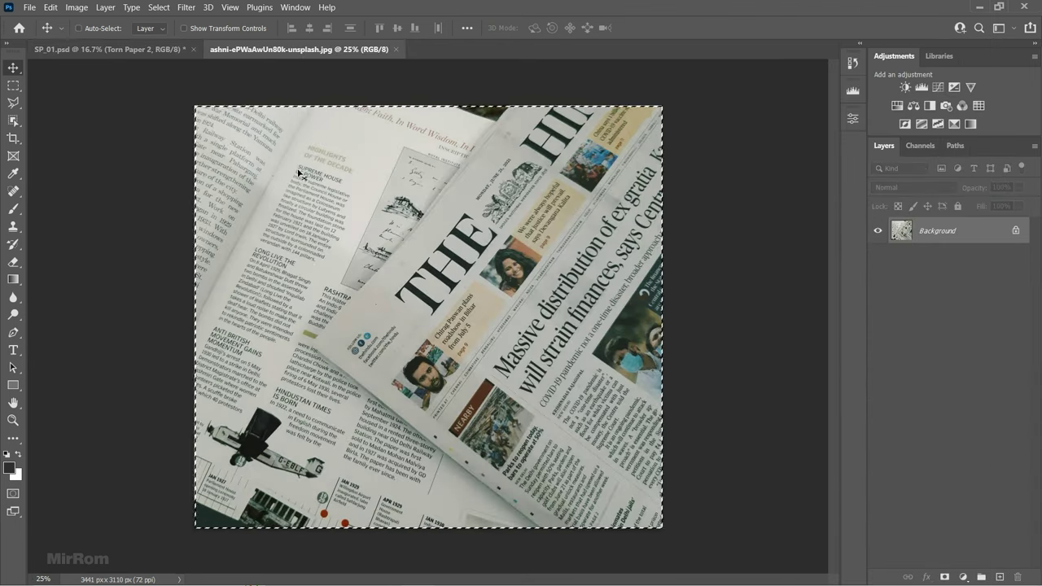
pyautogui.click(165, 51)
pyautogui.hotkey('ctrl', 'v')
pyautogui.click(396, 50)
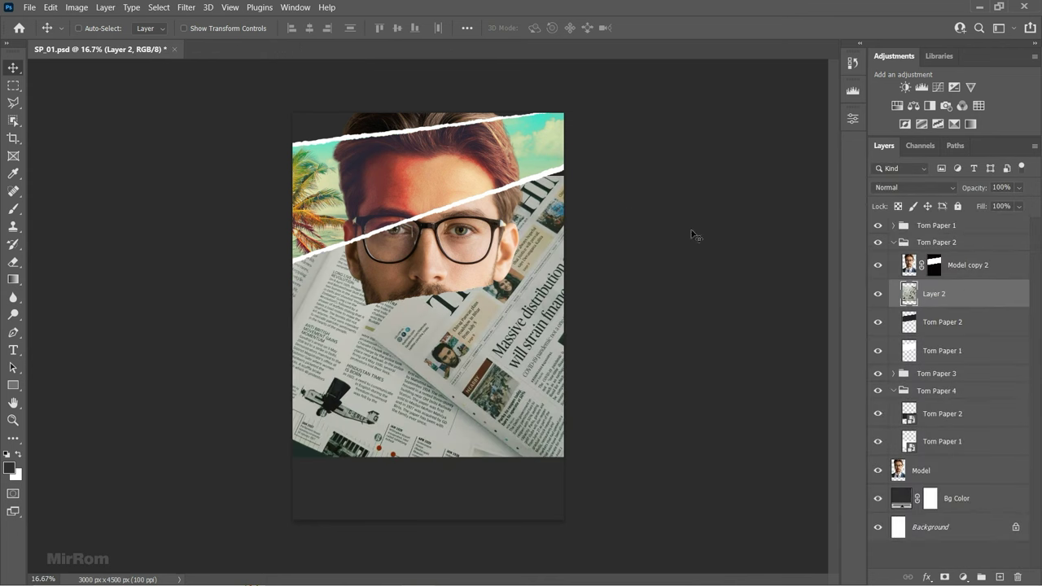
# - Name the pasted layer 'Book, Newspaper', clip it to Torn Paper 2 and shift it into place
pyautogui.doubleClick(936, 293)
pyautogui.write('Book, Newspap')
pyautogui.write('er')
pyautogui.press('Return')
pyautogui.keyDown('alt'); pyautogui.click(992, 309); pyautogui.keyUp('alt')
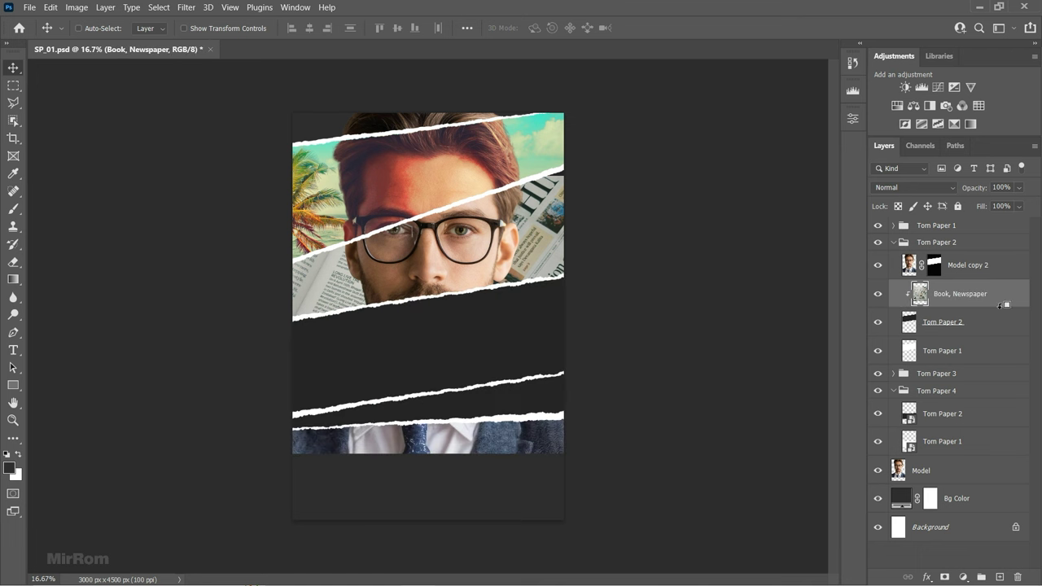
pyautogui.moveTo(652, 290)
pyautogui.mouseDown()
pyautogui.moveTo(649, 247)
pyautogui.moveTo(633, 235)
pyautogui.mouseUp()
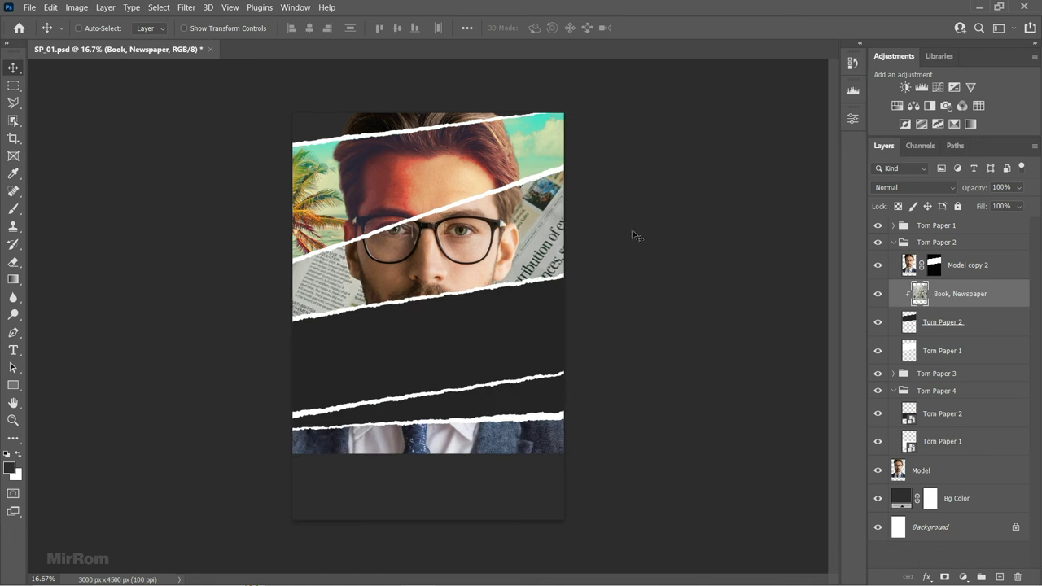
pyautogui.hotkey('ctrl', 't')
pyautogui.press('Return')
pyautogui.press('Left')
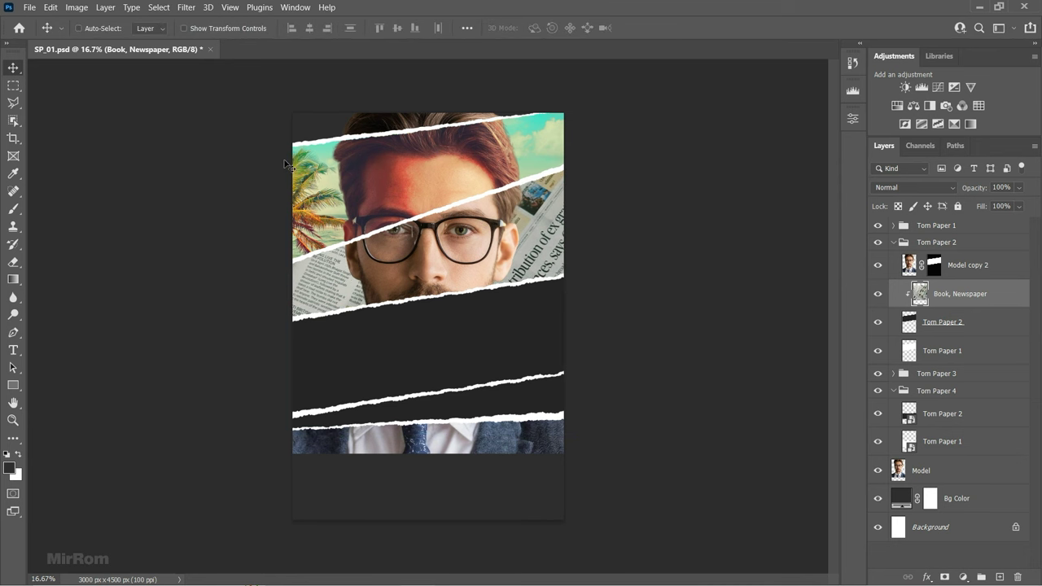
pyautogui.press('Left')
pyautogui.press('Left')
pyautogui.press('Left')
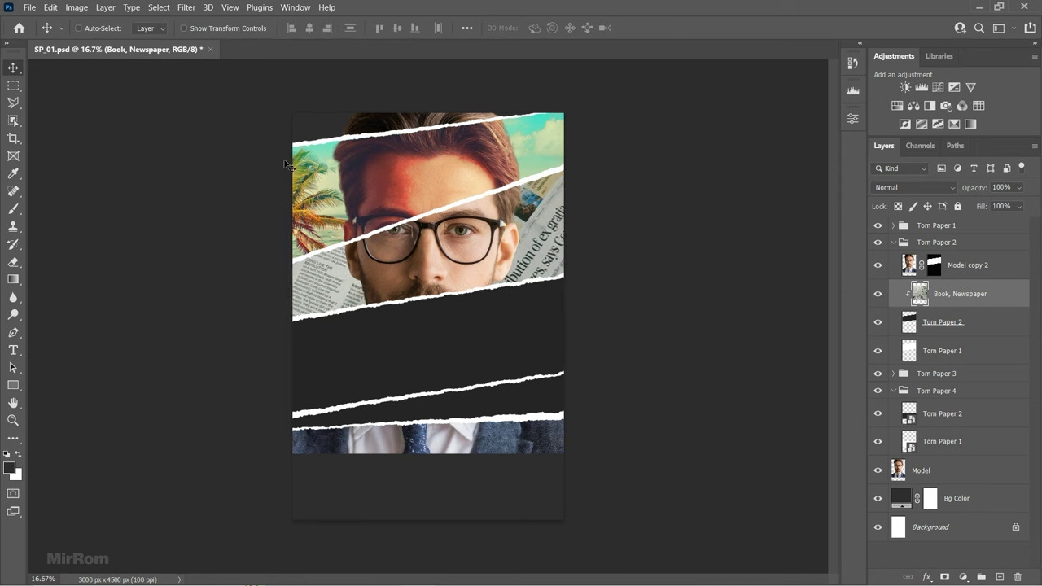
# - Clip a Curves 4 adjustment to the newspaper (blacks 17, whites 226) and toggle it to compare
pyautogui.click(938, 87)
pyautogui.click(737, 377)
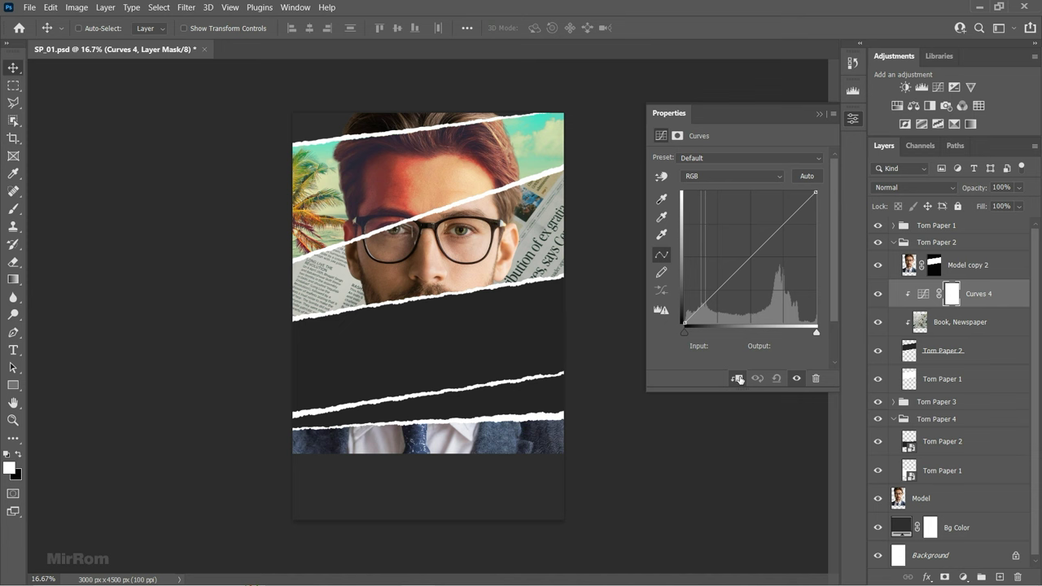
pyautogui.moveTo(761, 247); pyautogui.dragTo(764, 257)
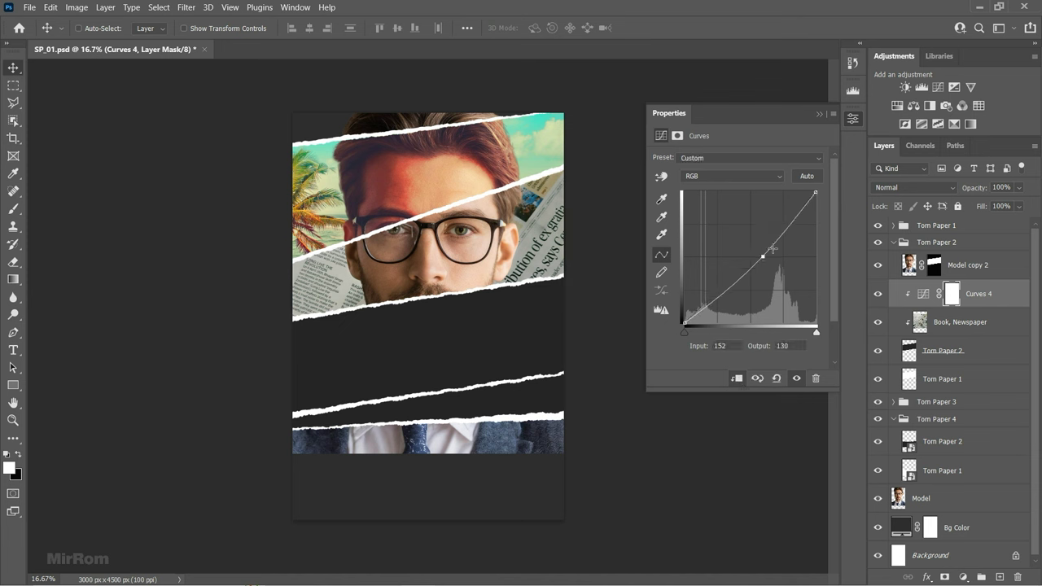
pyautogui.moveTo(817, 192); pyautogui.dragTo(827, 207)
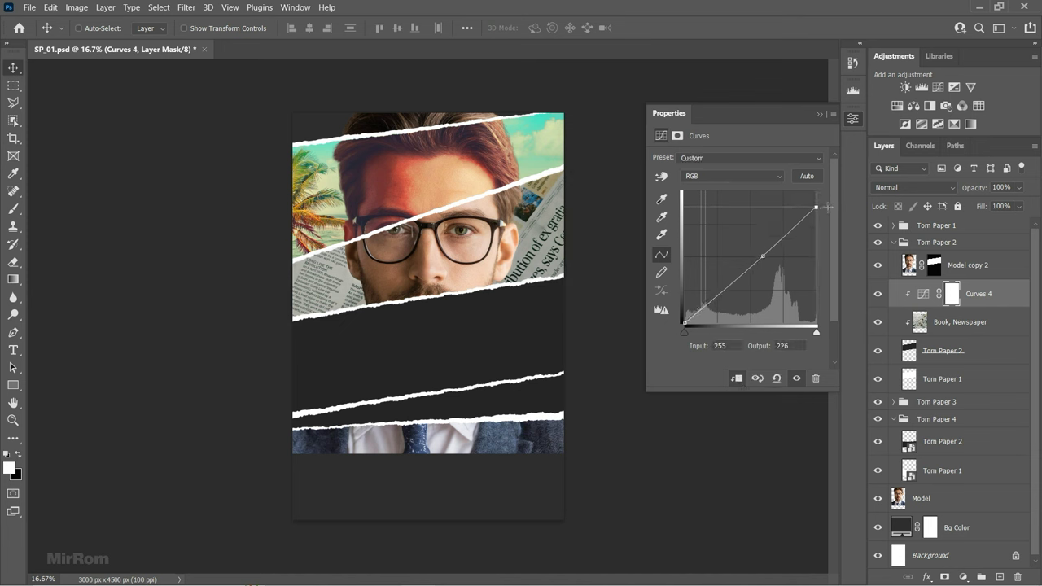
pyautogui.moveTo(684, 323); pyautogui.dragTo(674, 309)
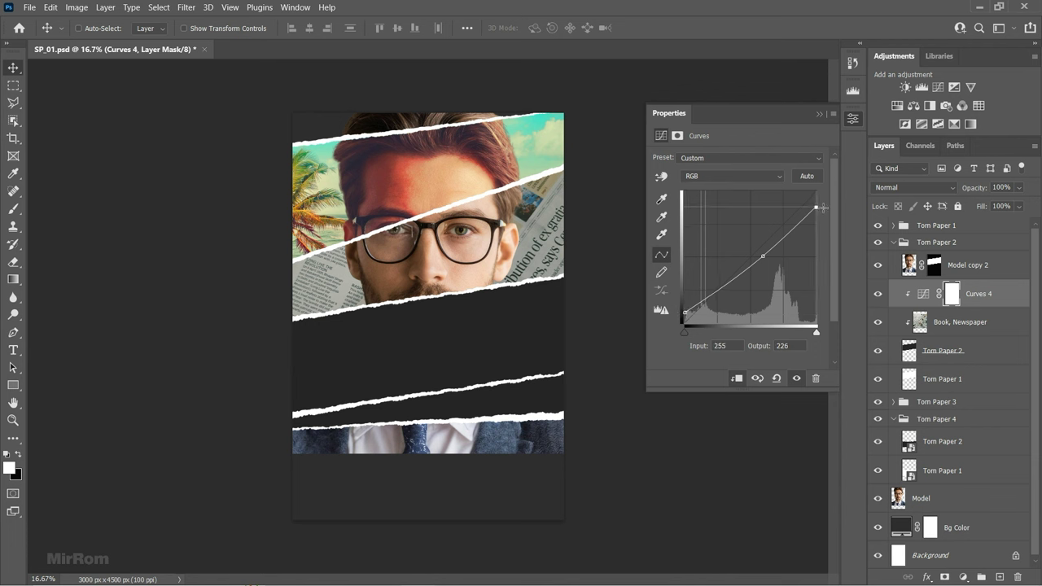
pyautogui.moveTo(817, 207); pyautogui.dragTo(816, 210)
pyautogui.click(819, 115)
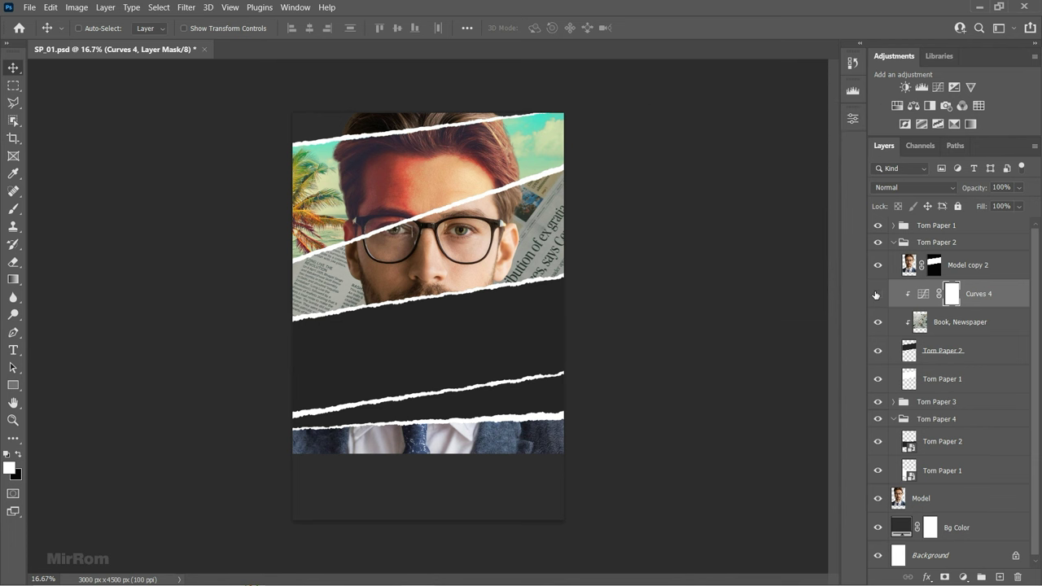
pyautogui.click(877, 294)
pyautogui.click(876, 294)
# - Add Black & White and a Candlelight.CUBE Color Lookup at 69% opacity above the newspaper
pyautogui.click(929, 105)
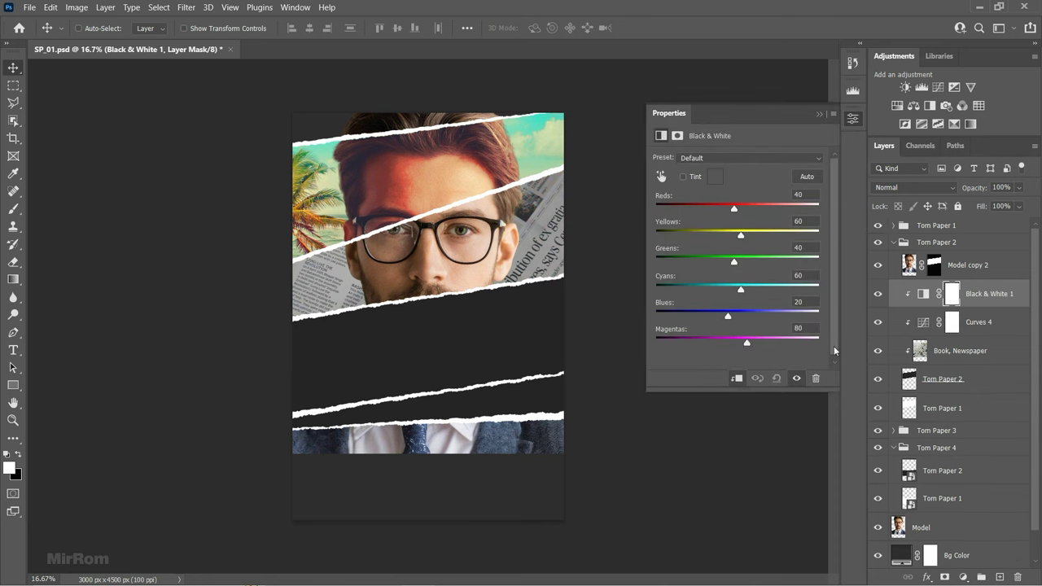
pyautogui.click(820, 118)
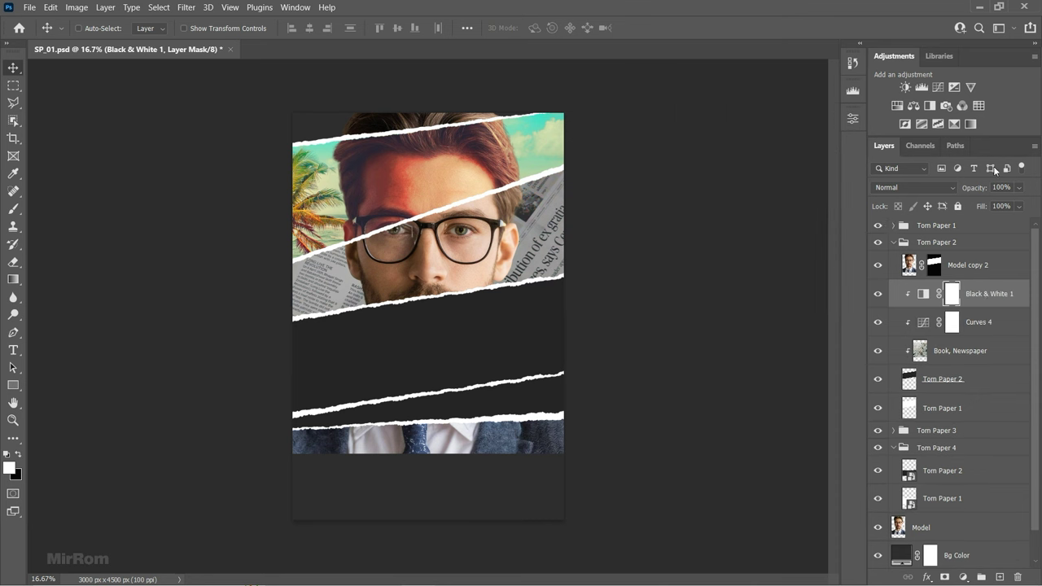
pyautogui.click(978, 105)
pyautogui.click(818, 160)
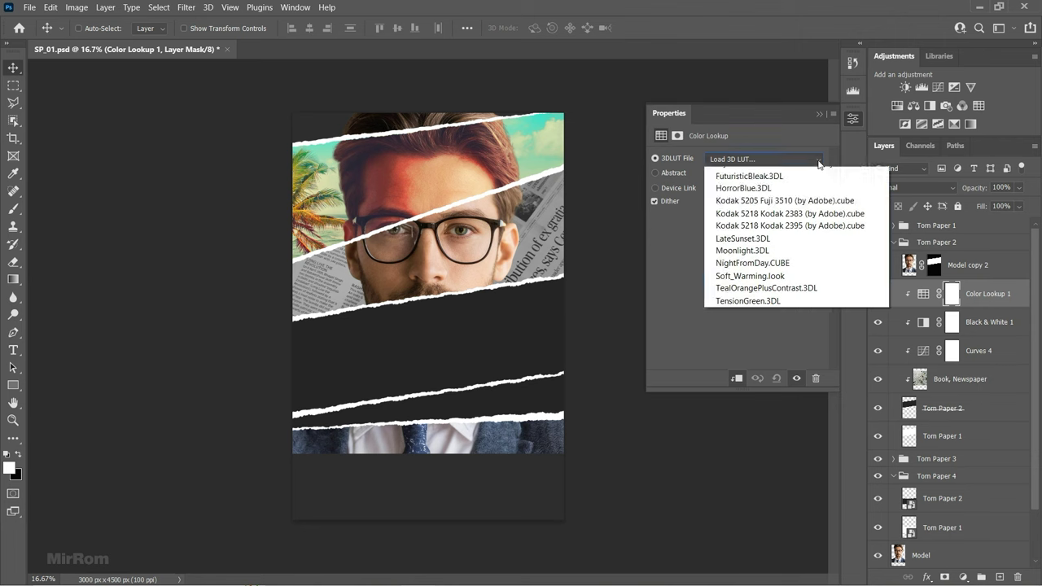
pyautogui.click(726, 251)
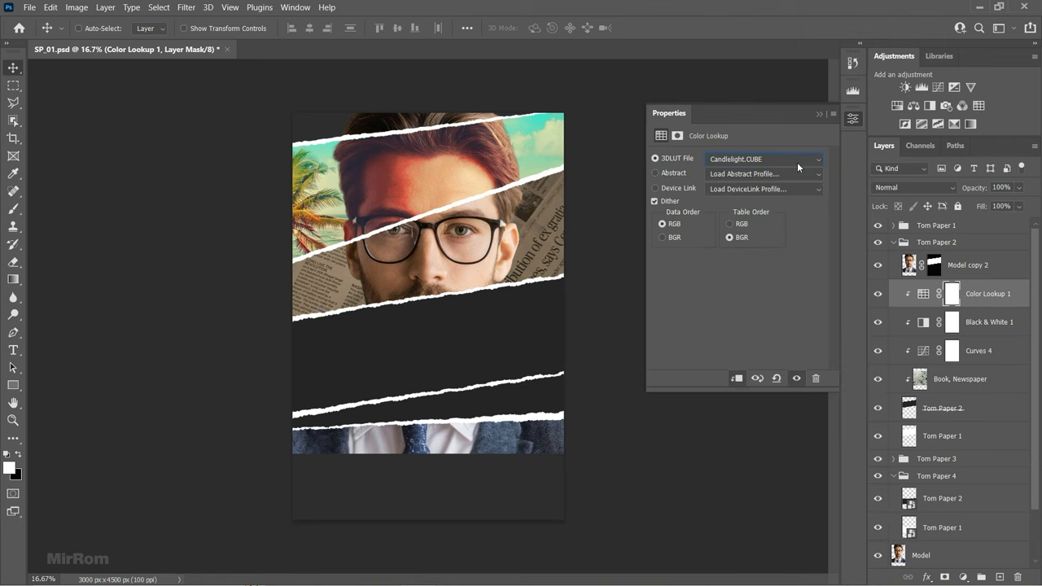
pyautogui.click(820, 114)
pyautogui.click(1018, 189)
pyautogui.moveTo(1029, 207); pyautogui.dragTo(1010, 204)
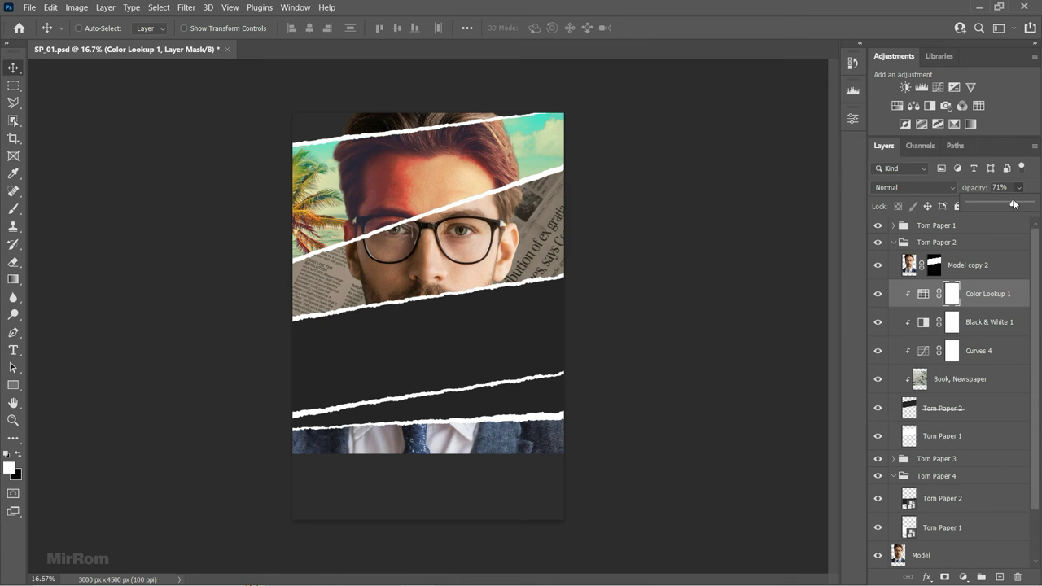
pyautogui.click(1007, 187)
pyautogui.click(981, 293)
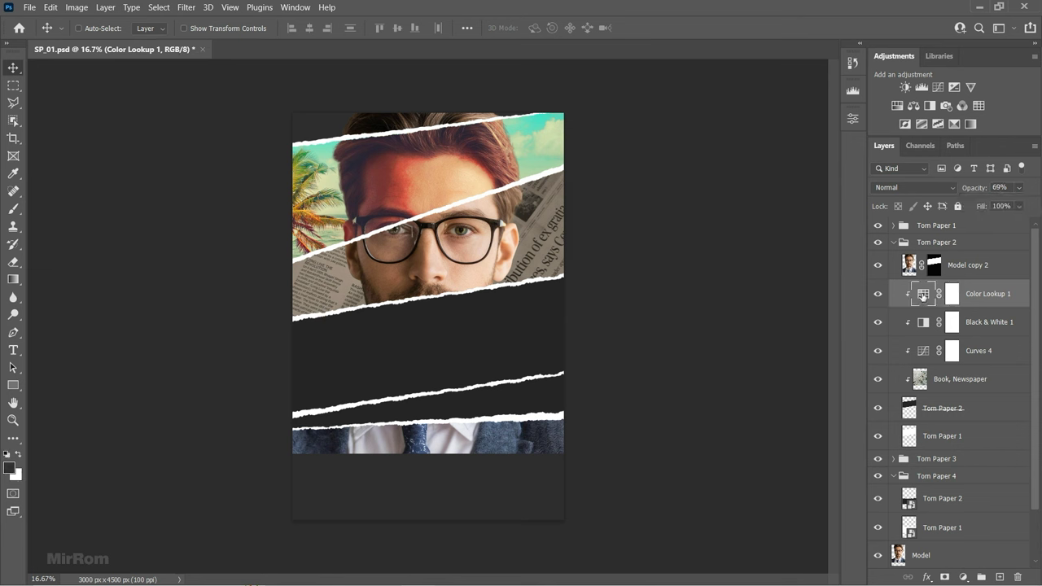
# - Add a Black & White adjustment clipped to Model copy 2
pyautogui.click(969, 266)
pyautogui.click(929, 105)
pyautogui.click(737, 378)
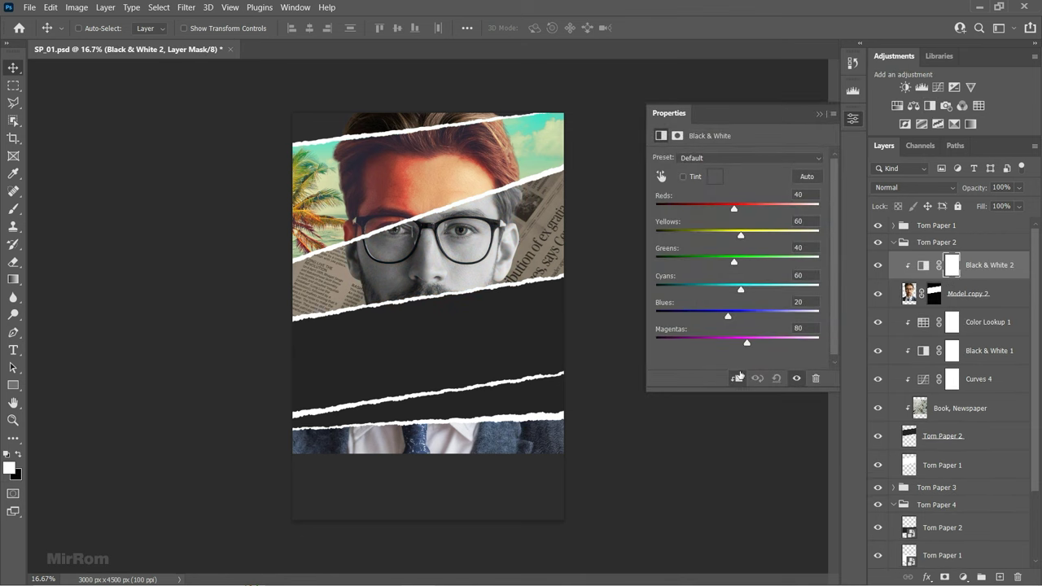
# - Copy Color Lookup 1 above Black & White 2 and clip it to the face layer
pyautogui.click(832, 115)
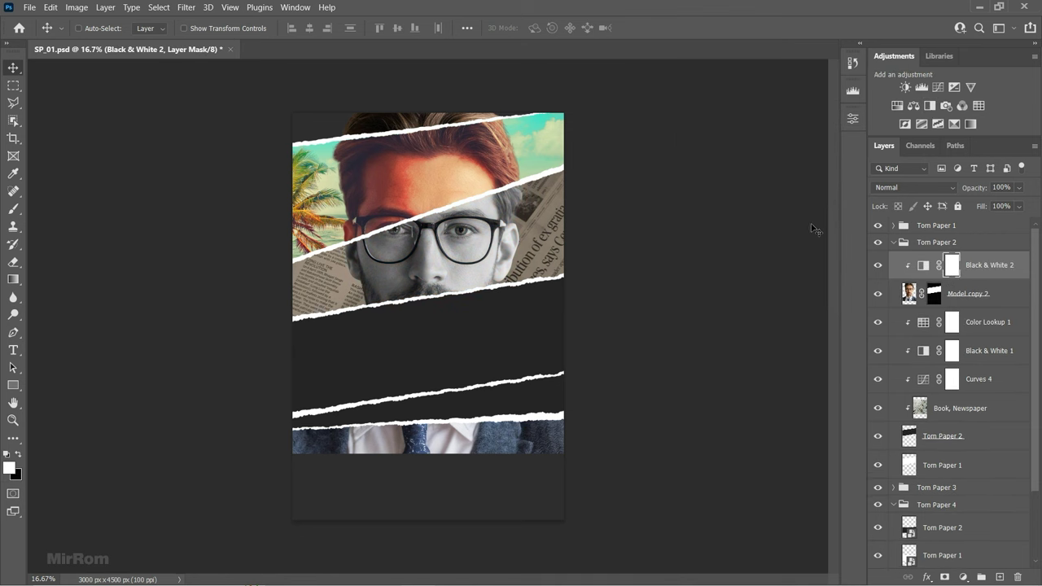
pyautogui.click(1006, 323)
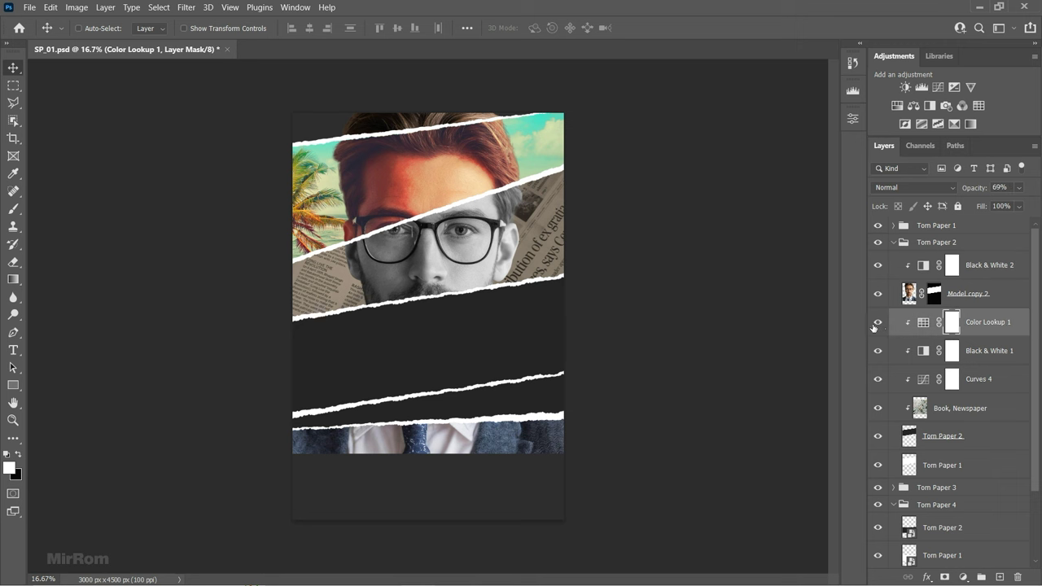
pyautogui.hotkey('ctrl', 'j')
pyautogui.moveTo(1006, 323); pyautogui.dragTo(1003, 269)
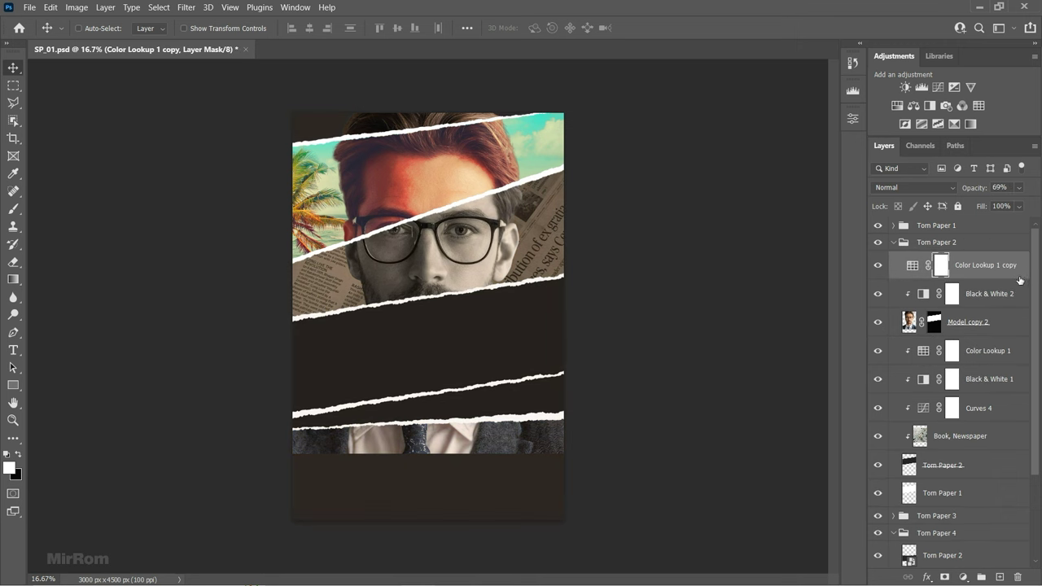
pyautogui.hotkey('ctrl', 'alt', 'g')
pyautogui.click(923, 267)
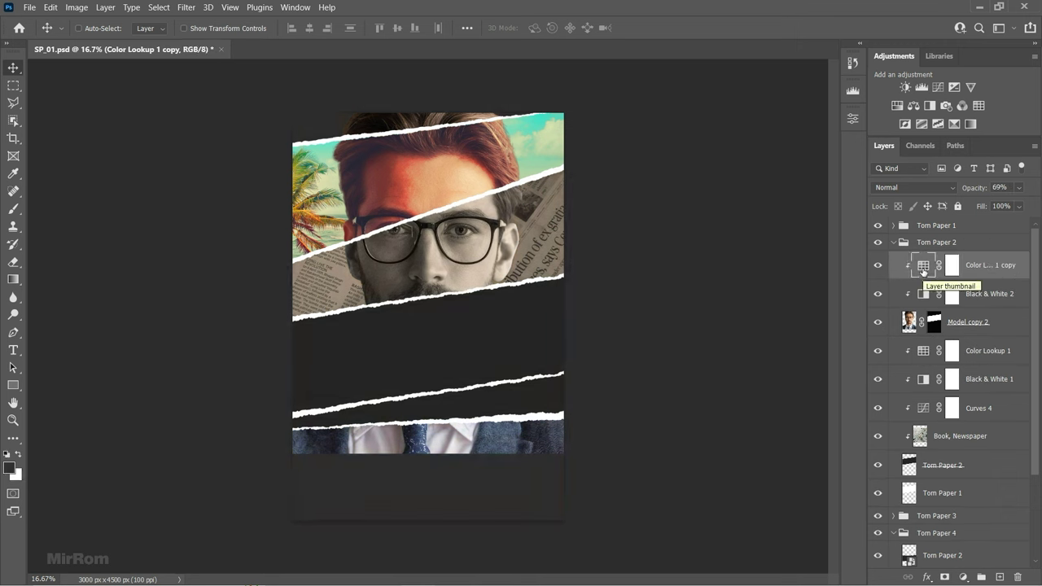
# - Add a clipped Levels 1 adjustment with the white input lowered to 225
pyautogui.click(921, 87)
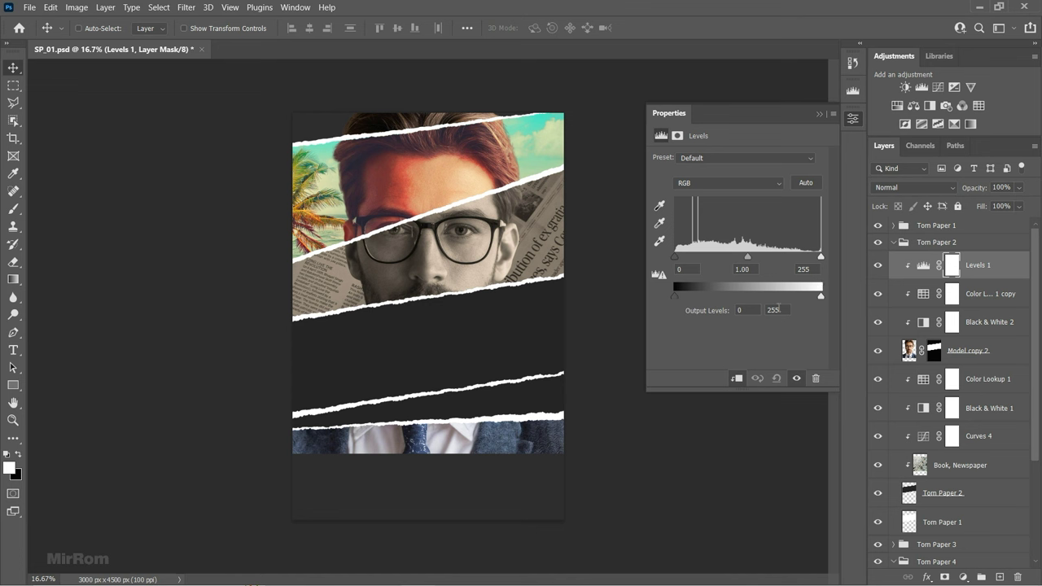
pyautogui.moveTo(820, 257); pyautogui.dragTo(803, 257)
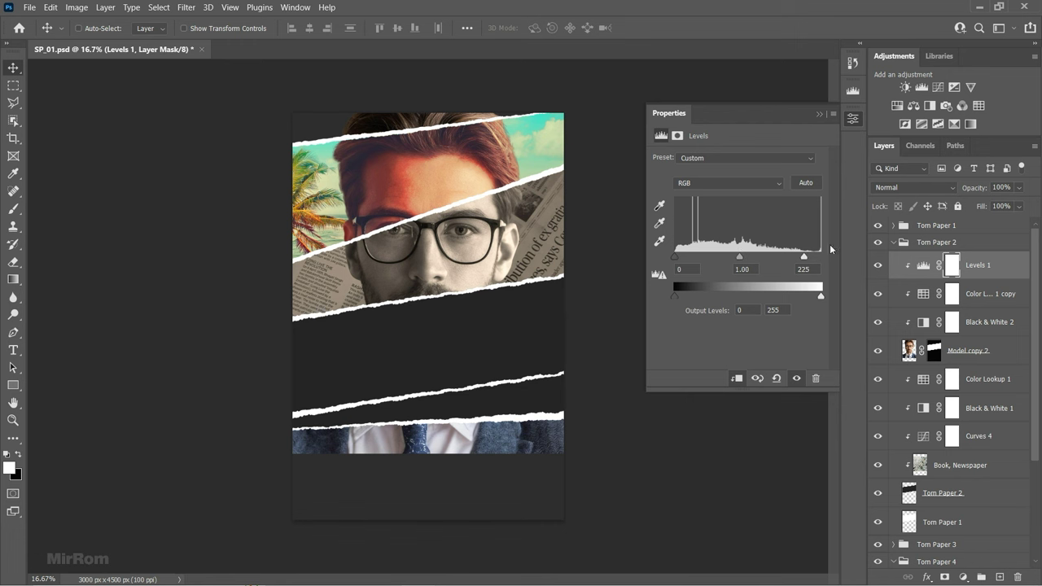
pyautogui.click(820, 115)
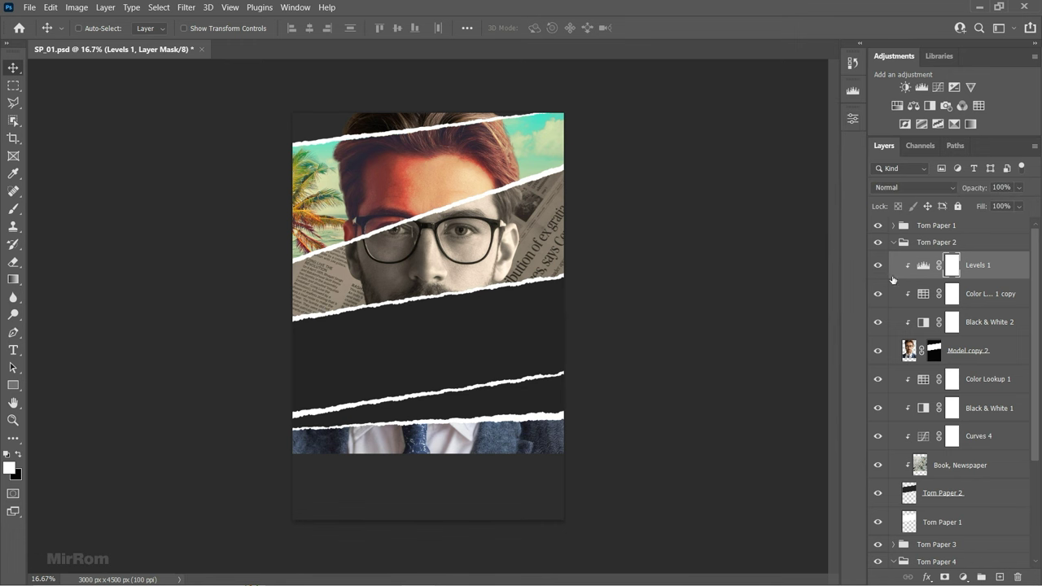
pyautogui.click(926, 577)
# - Split the Levels 1 Underlying Layer shadow slider to 0/76 in Blending Options
pyautogui.click(945, 452)
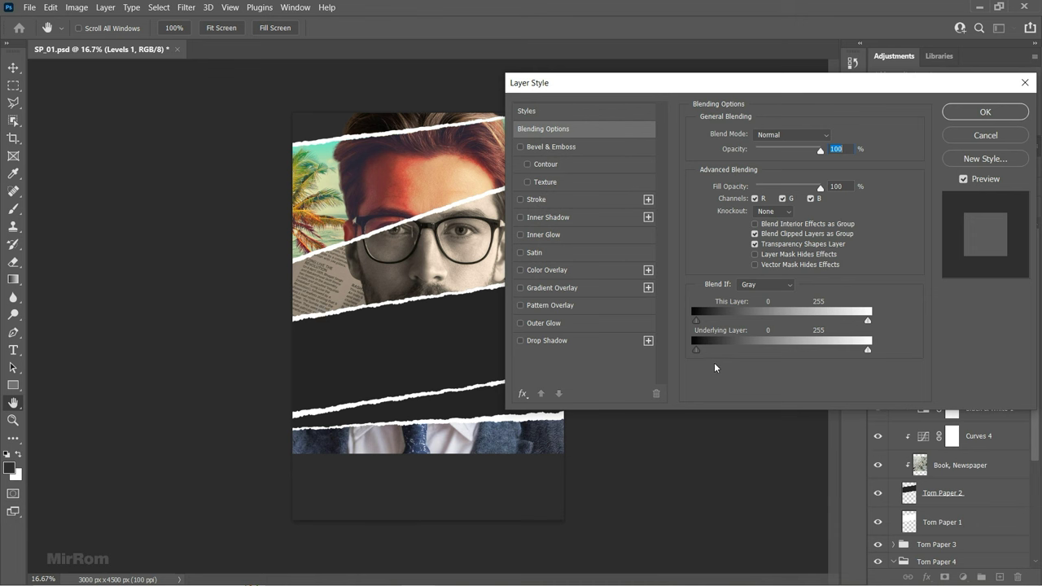
pyautogui.moveTo(696, 350); pyautogui.dragTo(749, 352)
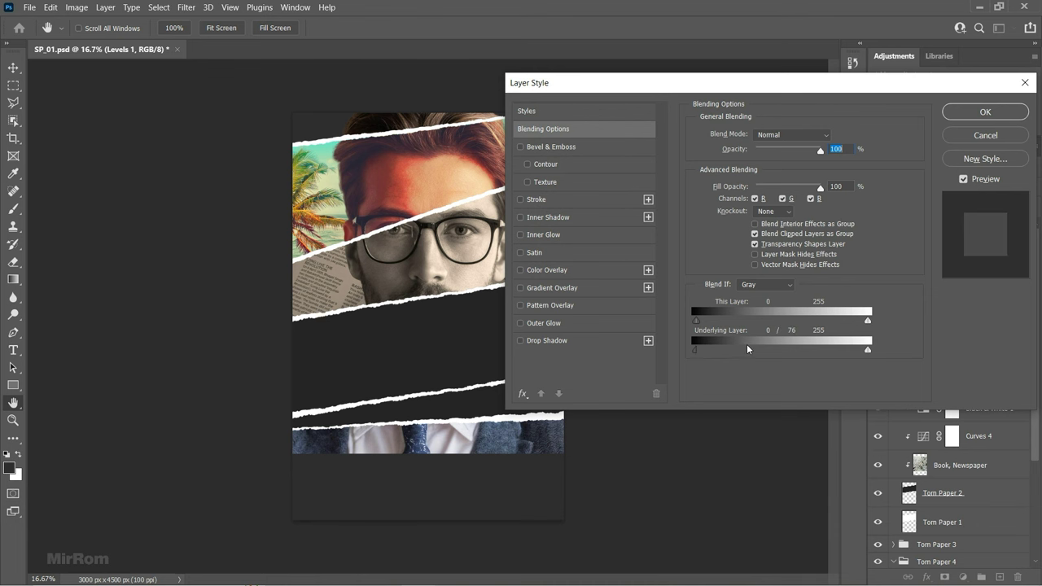
pyautogui.click(995, 111)
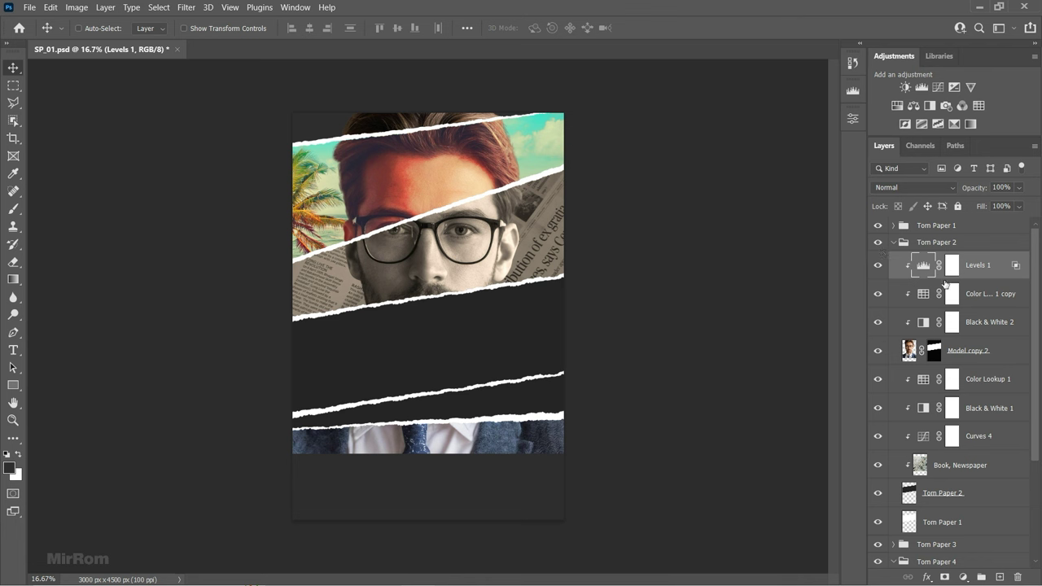
pyautogui.click(991, 378)
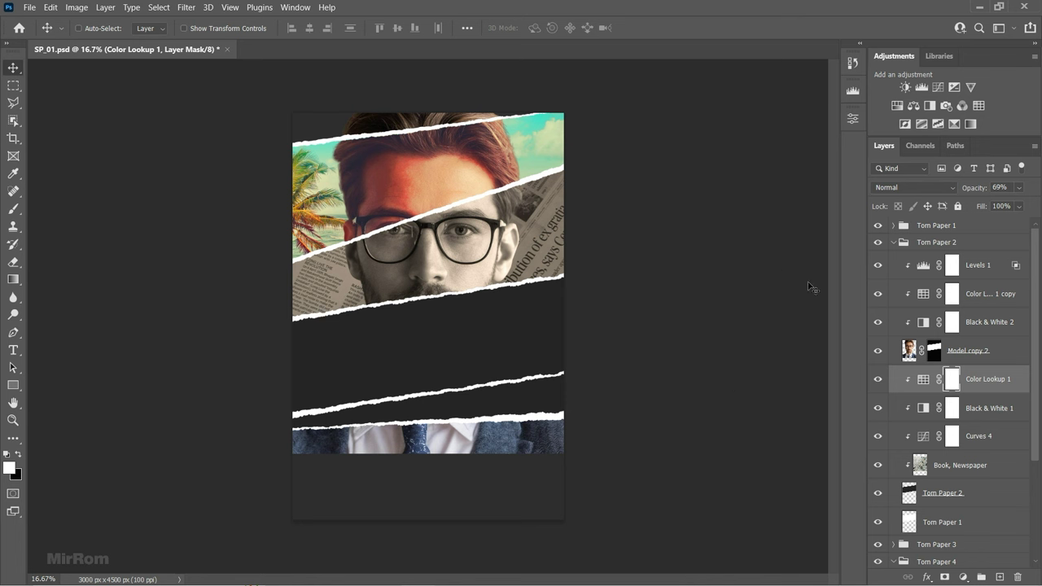
# - Create a new layer above Color Lookup 1 and paint soft shading with an 1100 px brush
pyautogui.click(1000, 576)
pyautogui.press('b')
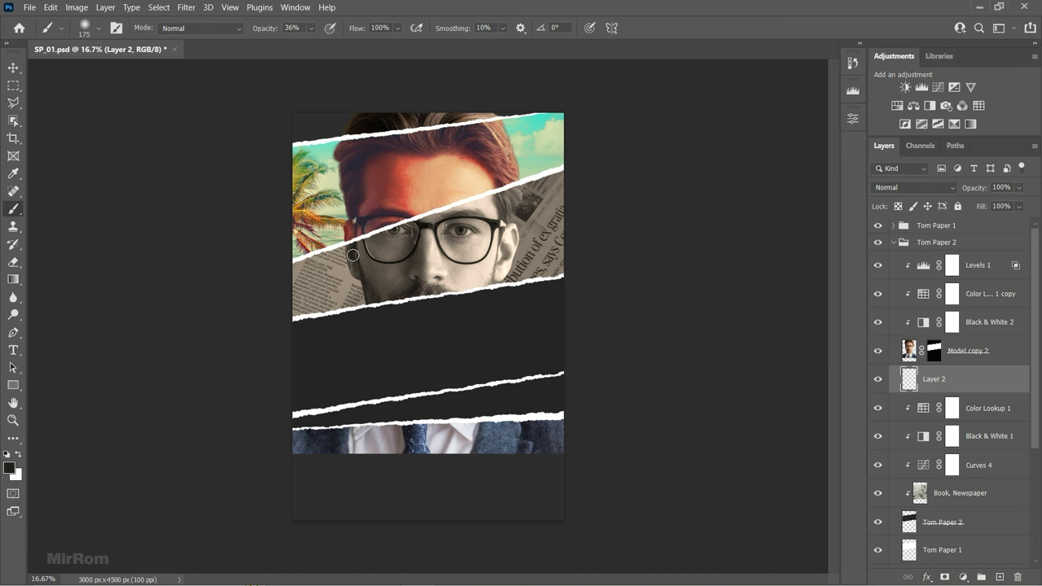
pyautogui.press(']')
pyautogui.press(']')
pyautogui.press(']')
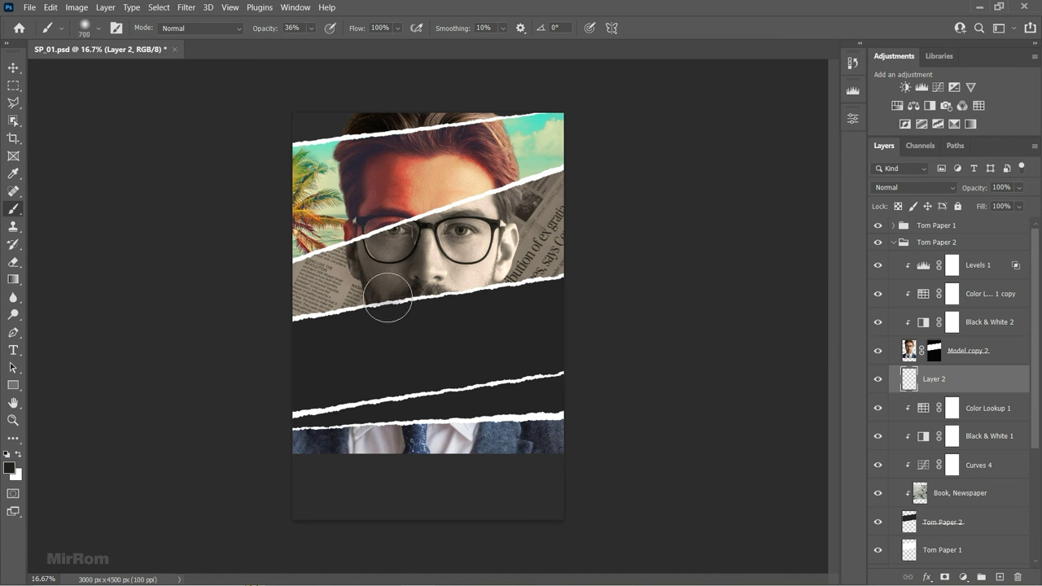
pyautogui.press(']')
pyautogui.press(']')
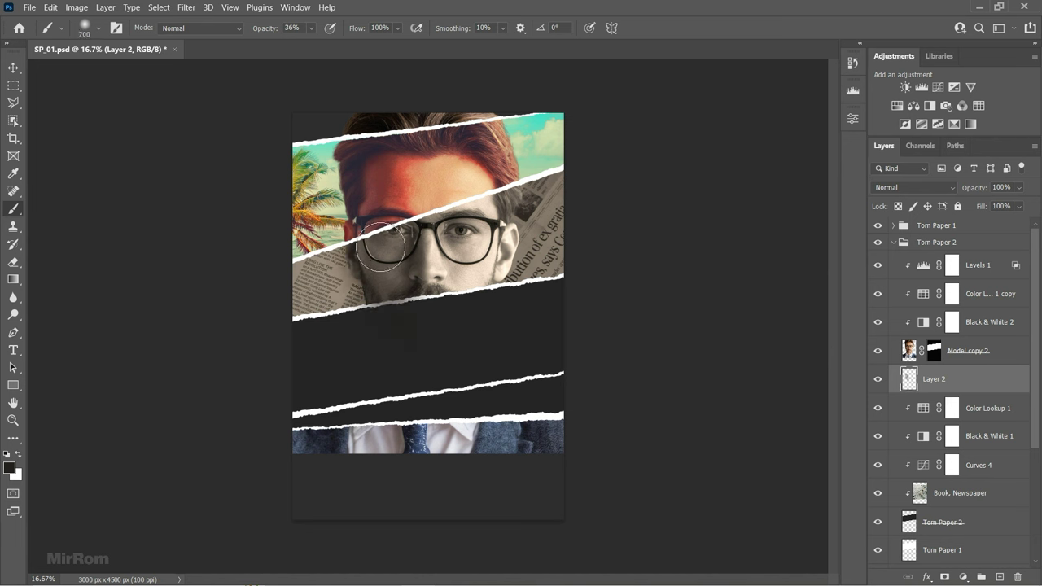
pyautogui.press(']')
pyautogui.press(']')
pyautogui.press(']')
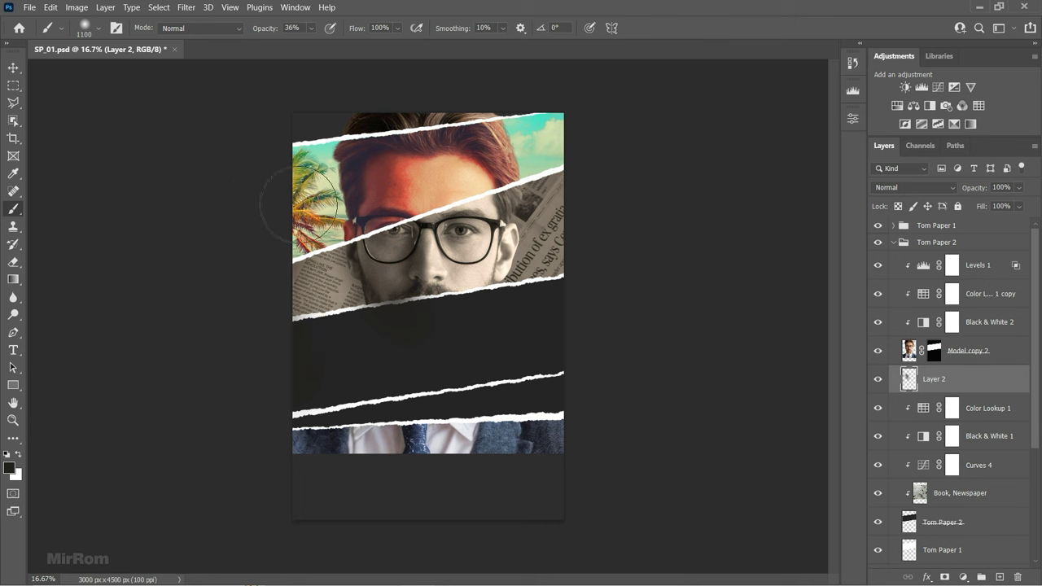
# - Set the new layer to 94% opacity and name it Shadow
pyautogui.press('v')
pyautogui.moveTo(976, 189); pyautogui.dragTo(971, 188)
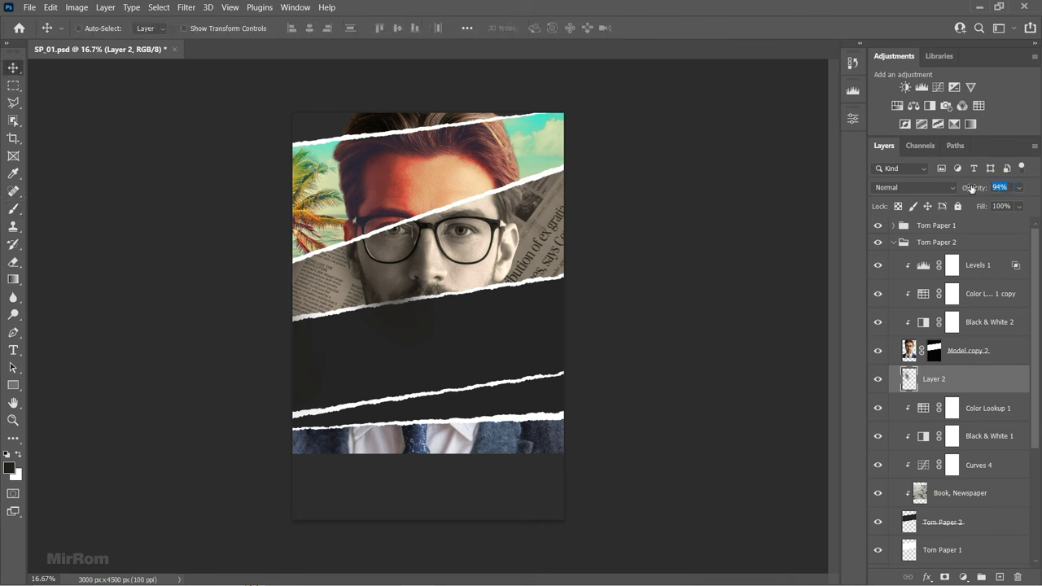
pyautogui.doubleClick(936, 379)
pyautogui.write('Shadow')
pyautogui.press('Return')
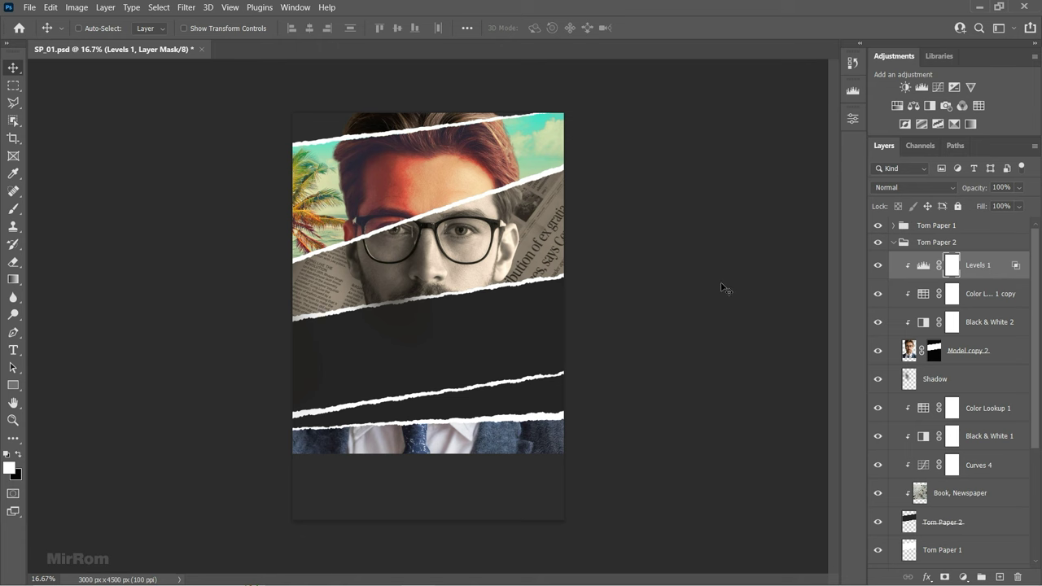
# - Bring the Halftone.png pattern into the poster as a layer named Halftone
pyautogui.click(30, 8)
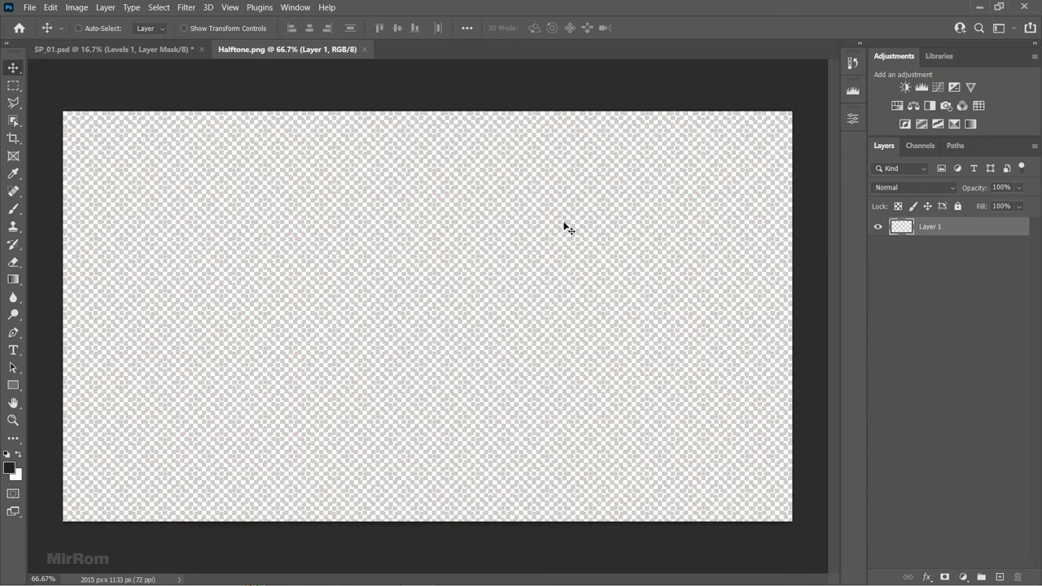
pyautogui.moveTo(537, 246); pyautogui.dragTo(489, 187)
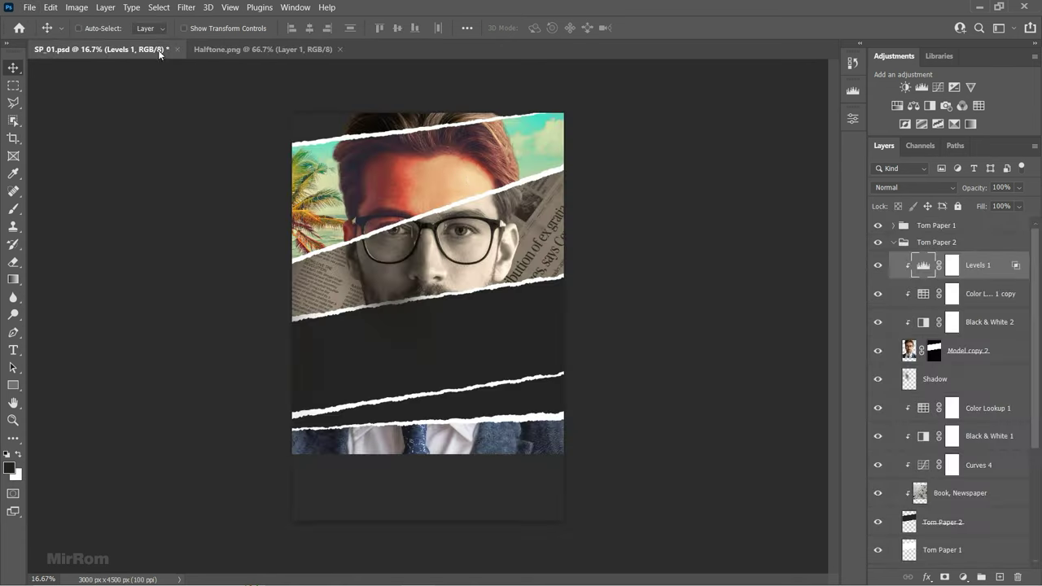
pyautogui.click(337, 50)
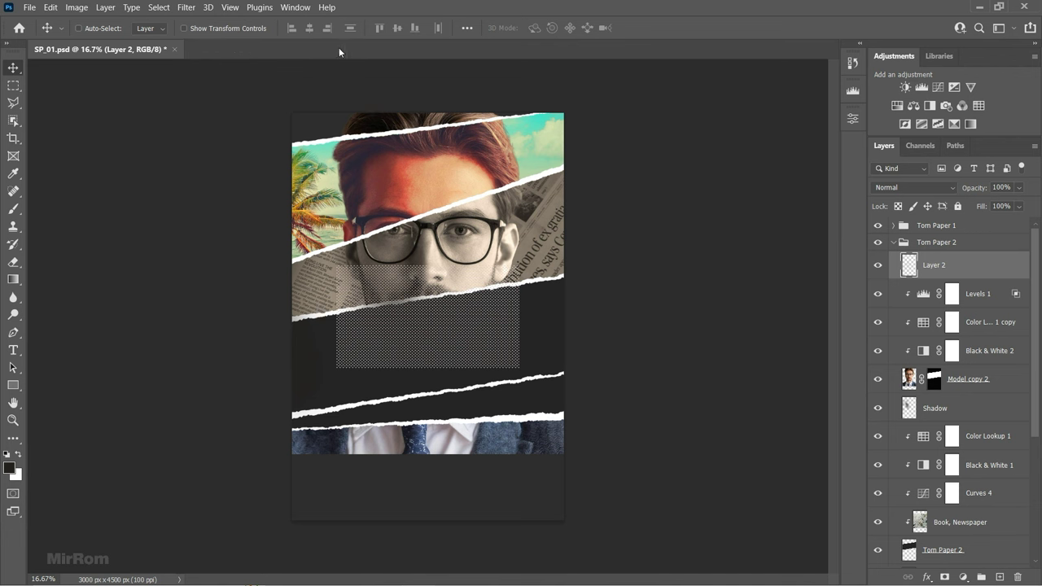
pyautogui.doubleClick(933, 266)
pyautogui.write('Halftone')
pyautogui.press('Return')
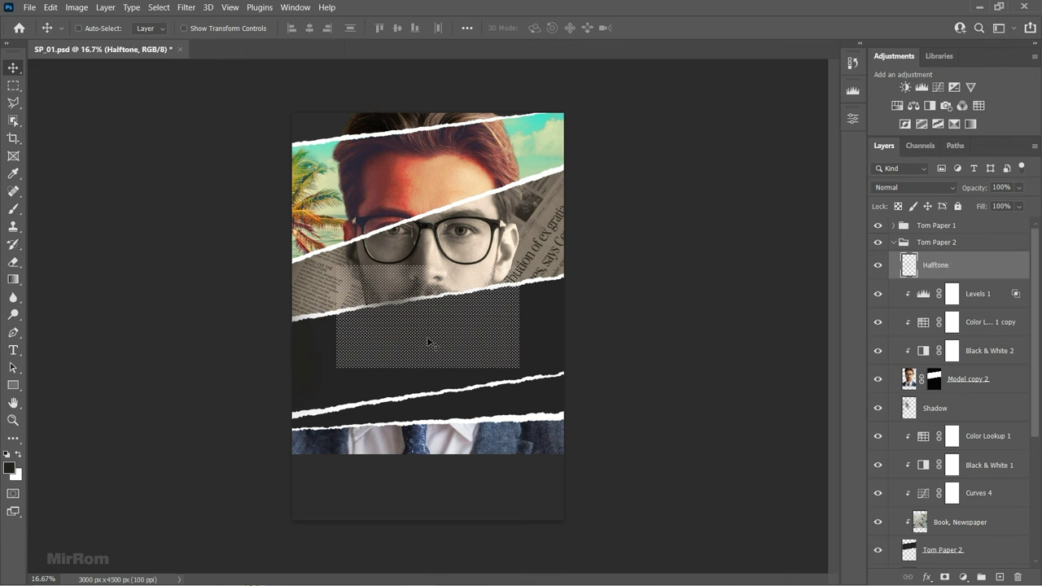
# - Position the Halftone layer over the strip and rotate it -12.62° to match the tear
pyautogui.moveTo(432, 344); pyautogui.dragTo(391, 315)
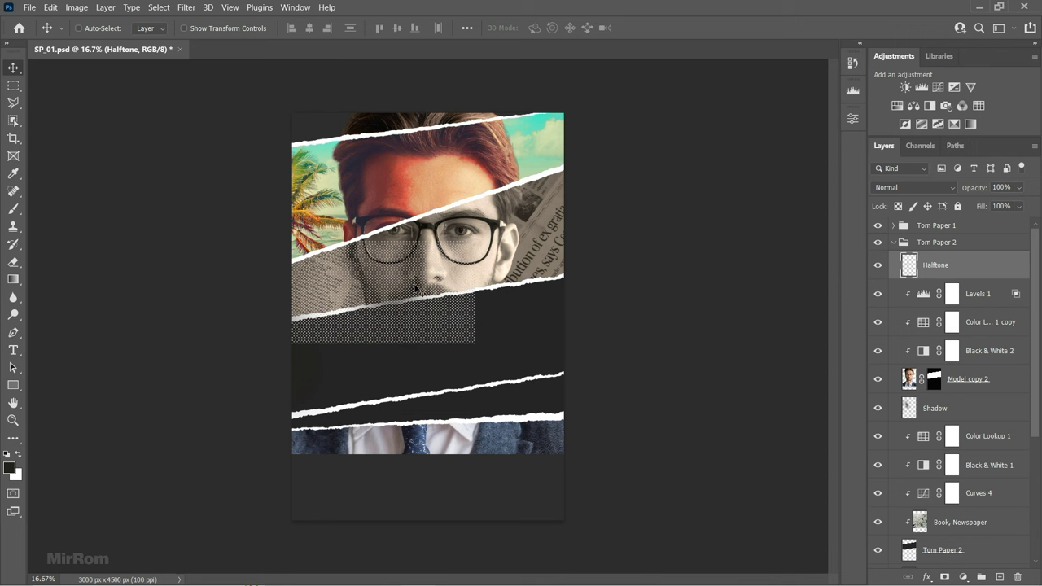
pyautogui.moveTo(416, 289); pyautogui.dragTo(429, 272)
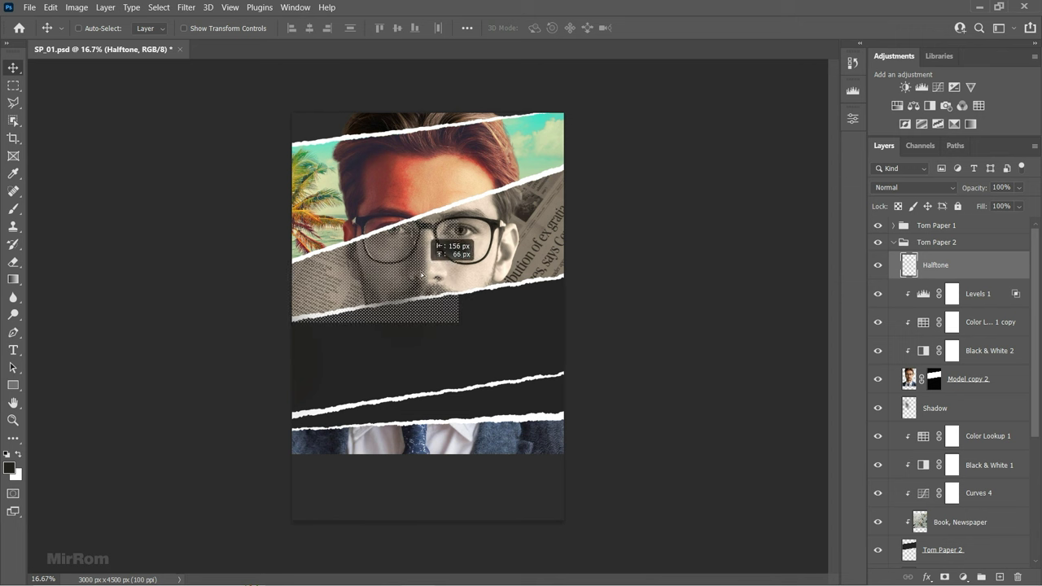
pyautogui.moveTo(429, 272); pyautogui.dragTo(422, 274)
pyautogui.hotkey('ctrl', 't')
pyautogui.moveTo(486, 282)
pyautogui.mouseDown()
pyautogui.moveTo(496, 245)
pyautogui.moveTo(425, 281)
pyautogui.mouseUp()
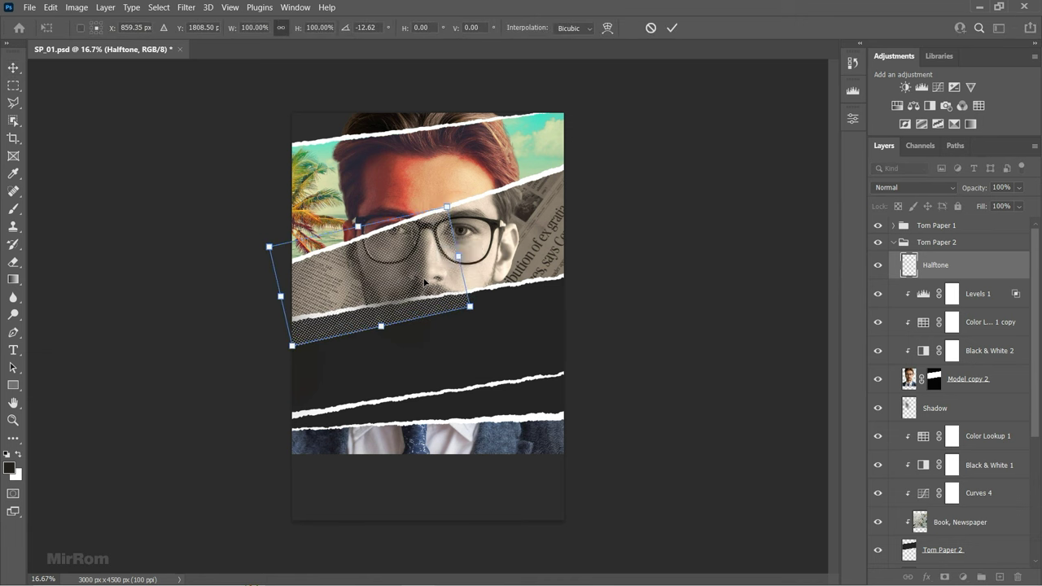
pyautogui.click(672, 27)
# - Duplicate the halftone and place the copy up-right over the face
pyautogui.hotkey('ctrl', 'j')
pyautogui.moveTo(488, 302); pyautogui.dragTo(607, 243)
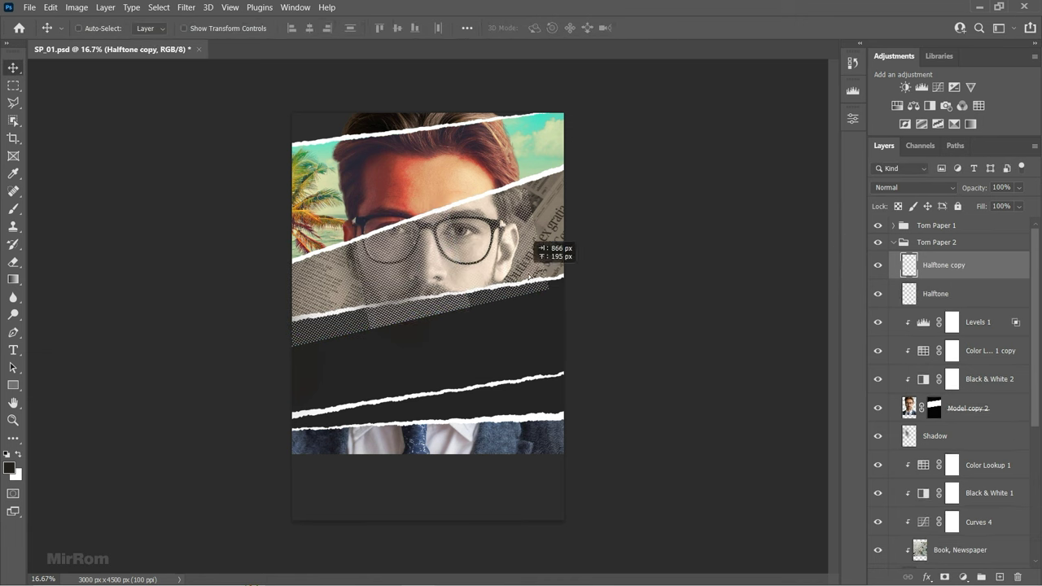
pyautogui.hotkey('ctrl', '+')
pyautogui.hotkey('ctrl', '+')
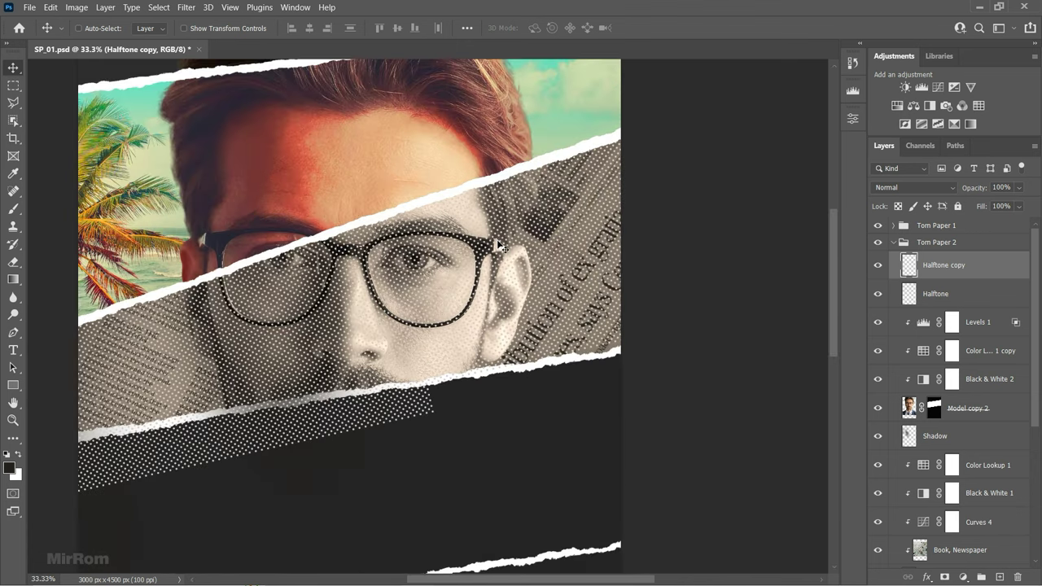
pyautogui.press('Left')
pyautogui.press('Left')
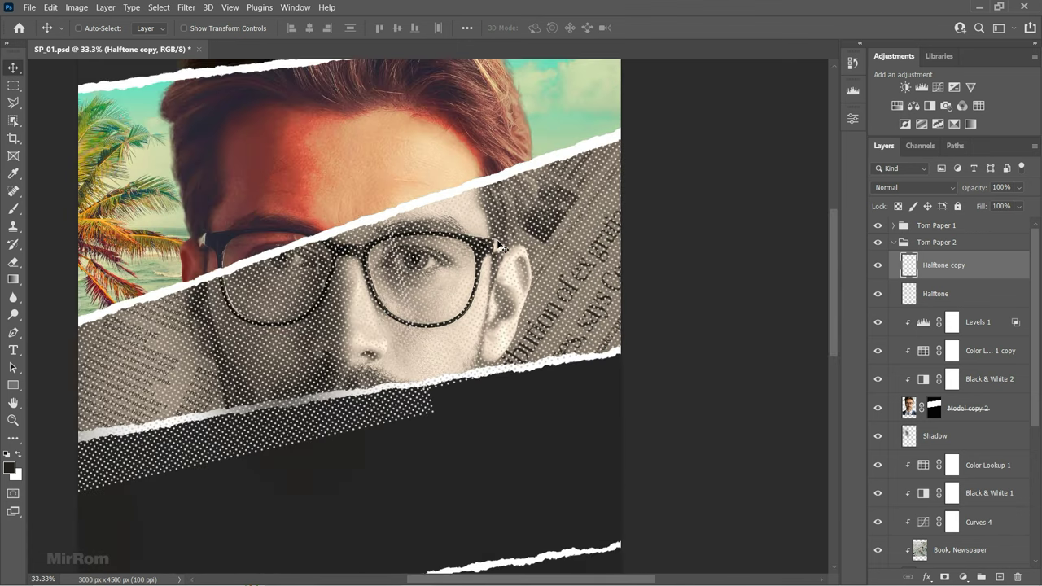
pyautogui.press('Left')
pyautogui.press('Left')
pyautogui.press('Left')
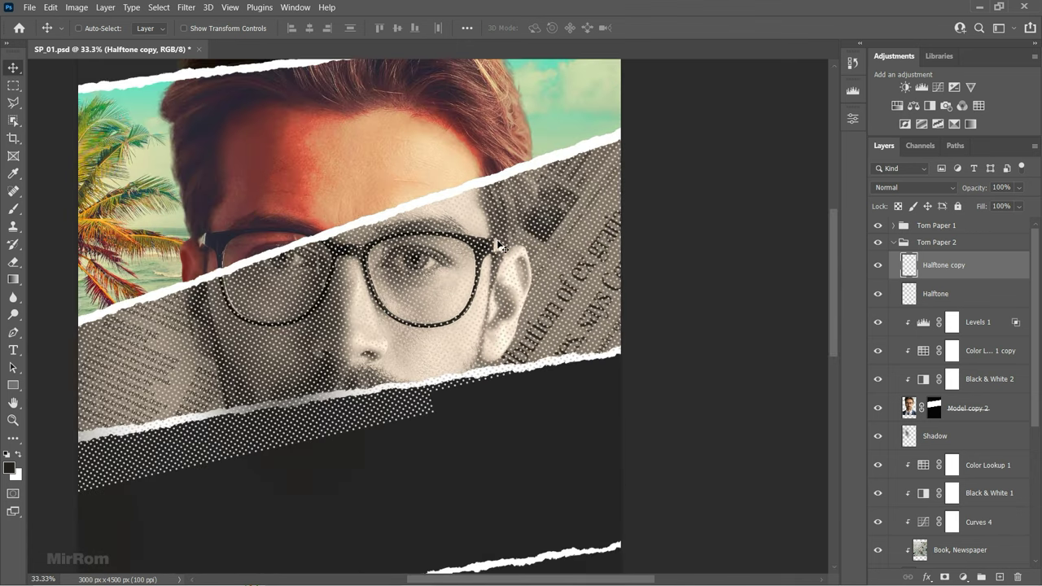
pyautogui.scroll(-3, 499, 245)
# - Merge Halftone and Halftone copy into one layer set to Soft Light blend mode
pyautogui.keyDown('shift'); pyautogui.click(968, 294); pyautogui.keyUp('shift')
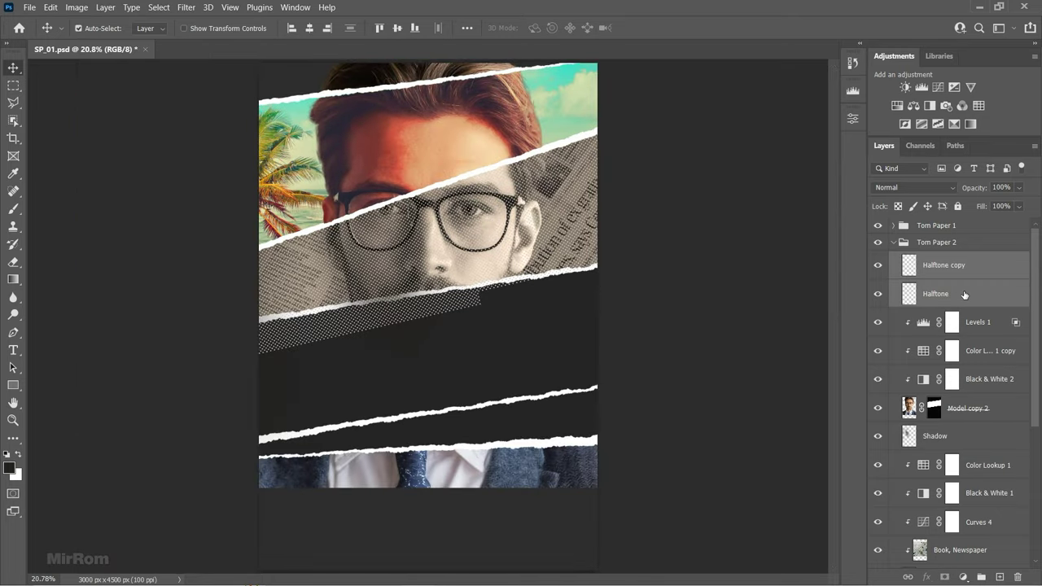
pyautogui.hotkey('ctrl', 'e')
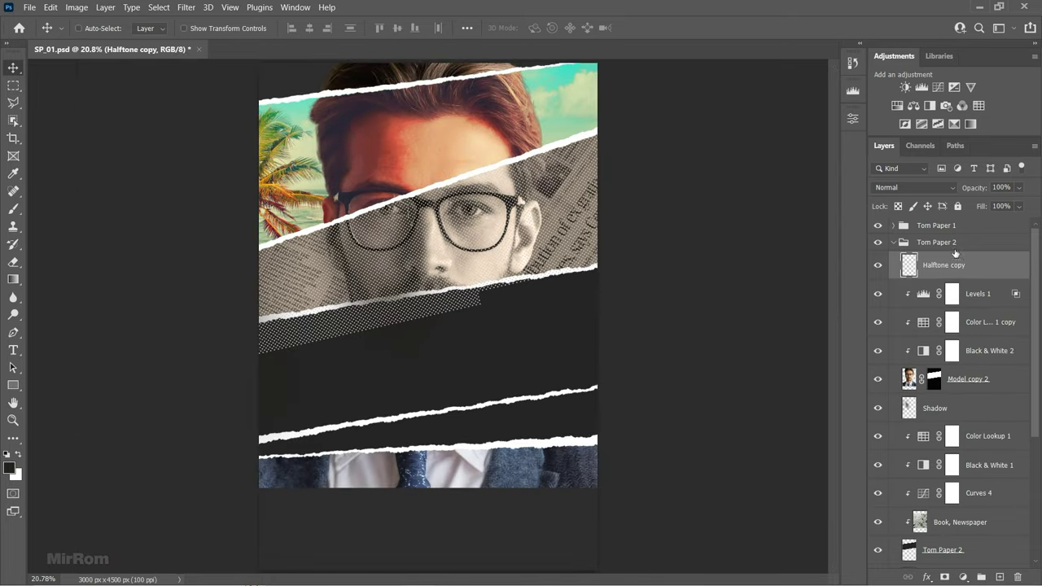
pyautogui.click(912, 188)
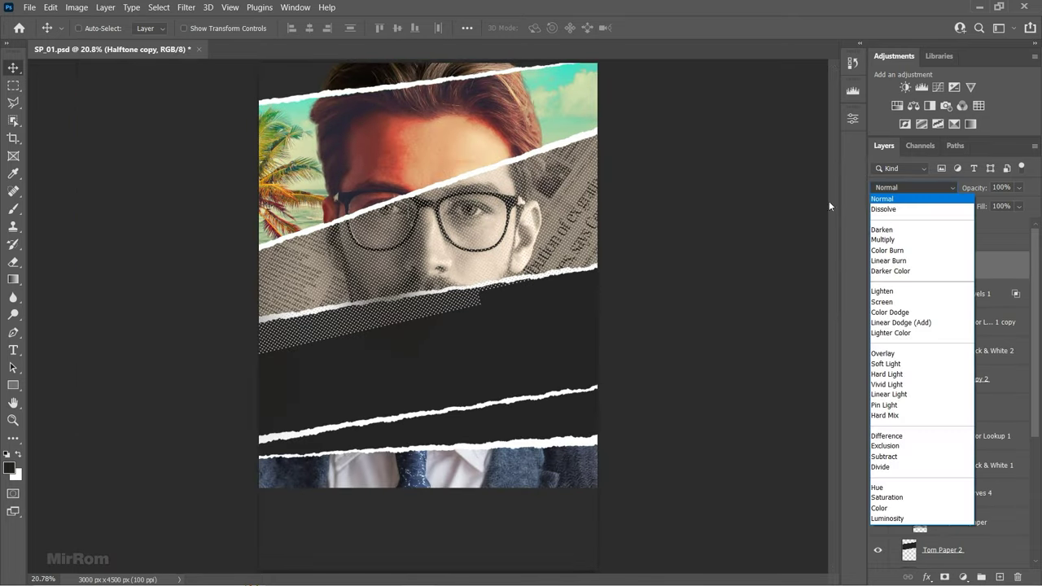
pyautogui.click(887, 362)
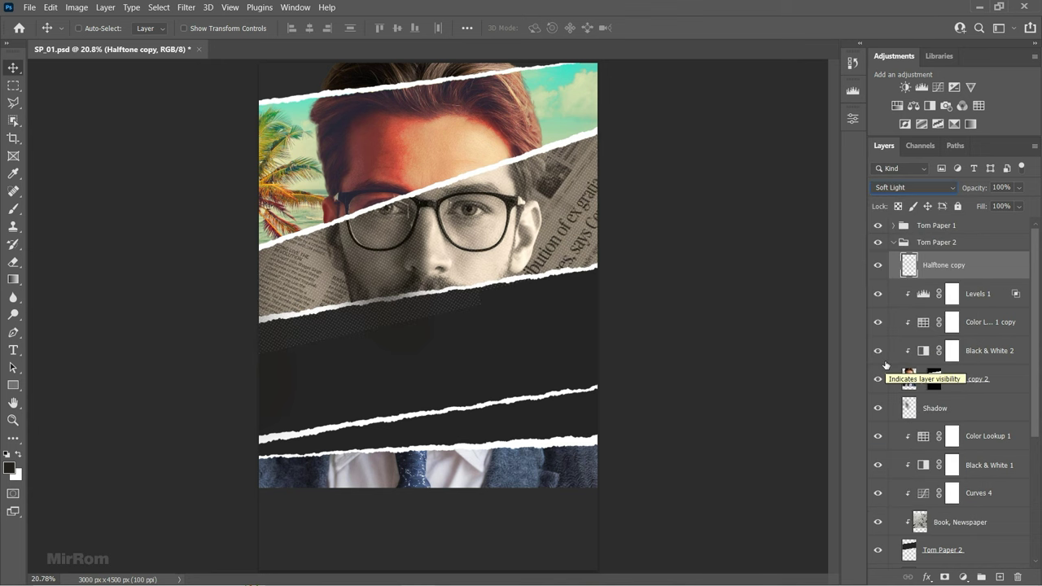
pyautogui.hotkey('ctrl', '+')
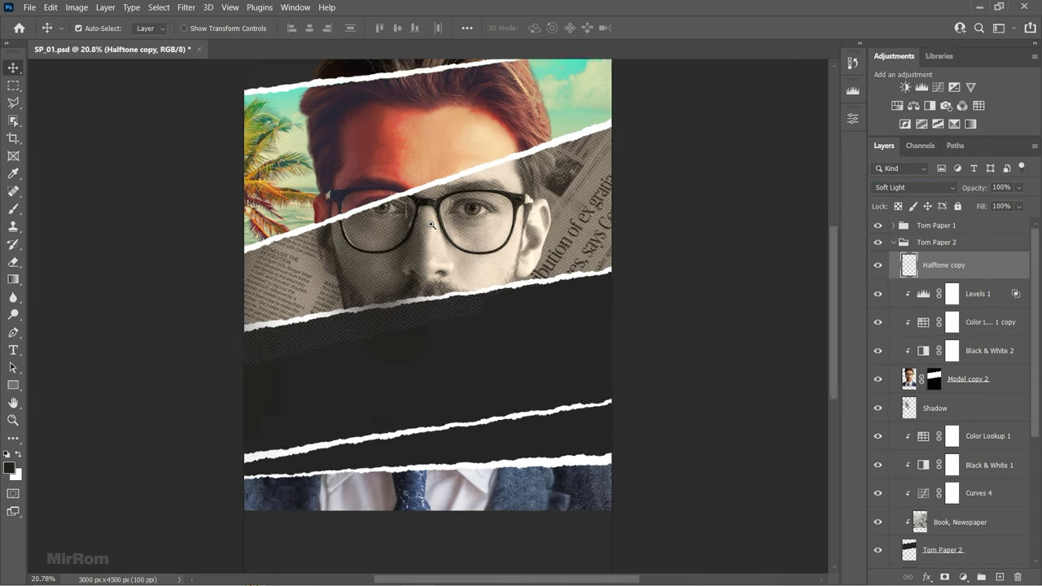
pyautogui.hotkey('ctrl', '+')
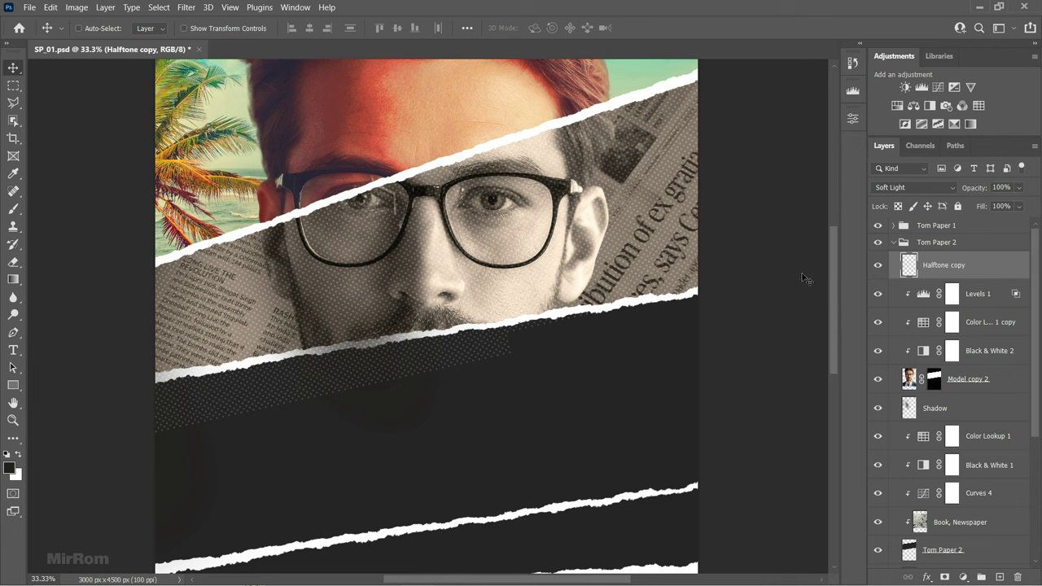
# - Give Halftone copy a hide-all mask, revealed only inside the Torn Paper 2 strip shape
pyautogui.hotkey('ctrl', '-')
pyautogui.hotkey('ctrl', '-')
pyautogui.scroll(-1, 986, 248)
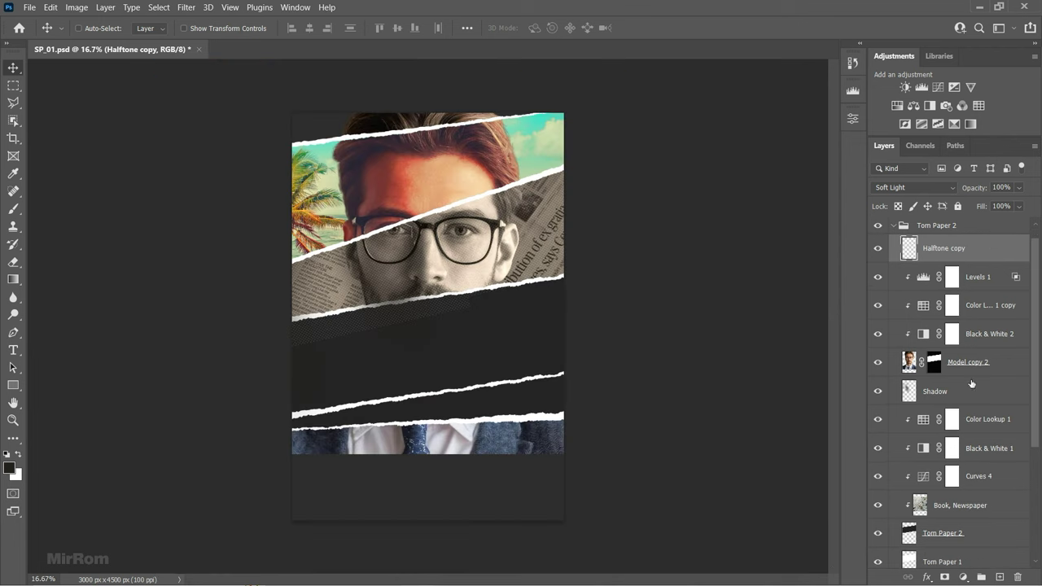
pyautogui.click(944, 577)
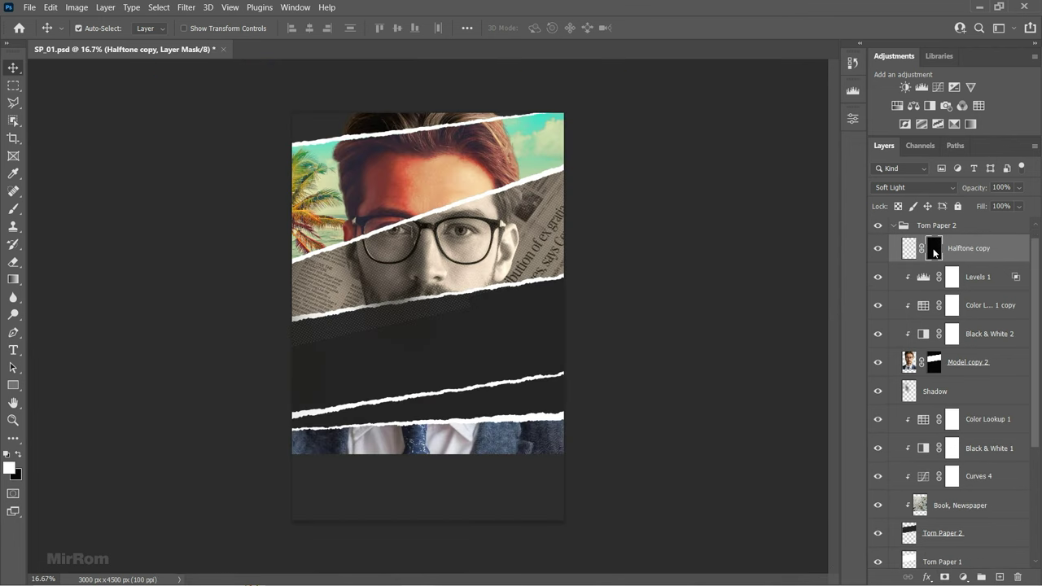
pyautogui.scroll(-1, 928, 501)
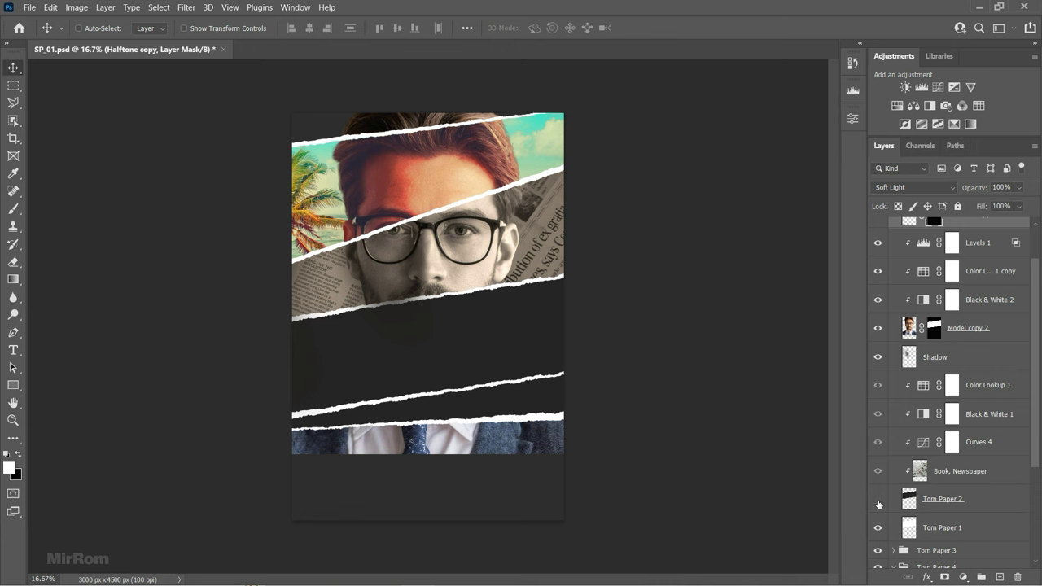
pyautogui.click(878, 499)
pyautogui.click(878, 502)
pyautogui.keyDown('ctrl'); pyautogui.click(908, 500); pyautogui.keyUp('ctrl')
pyautogui.scroll(2, 936, 367)
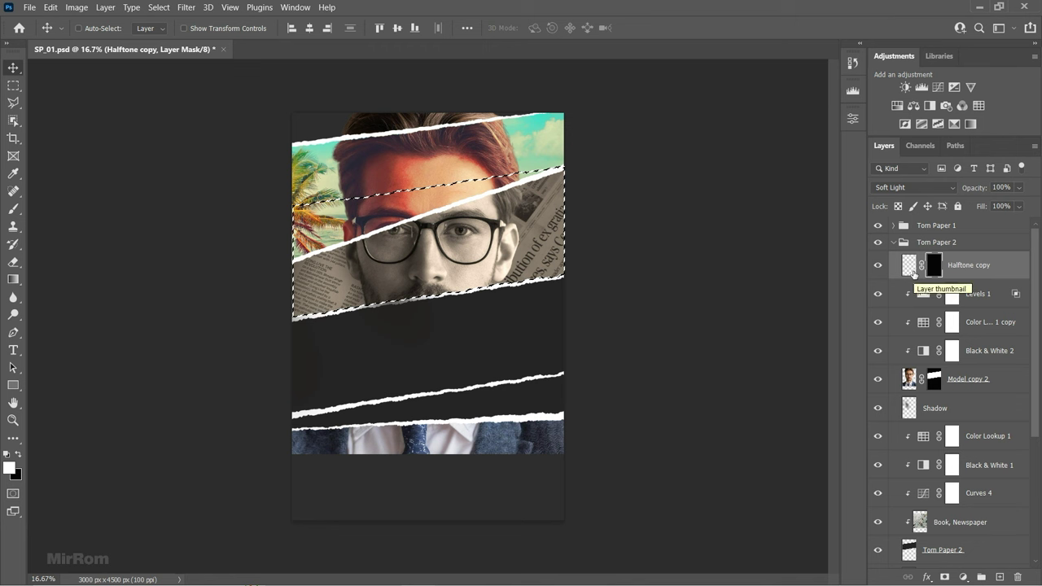
pyautogui.hotkey('alt', 'BackSpace')
pyautogui.hotkey('ctrl', 'd')
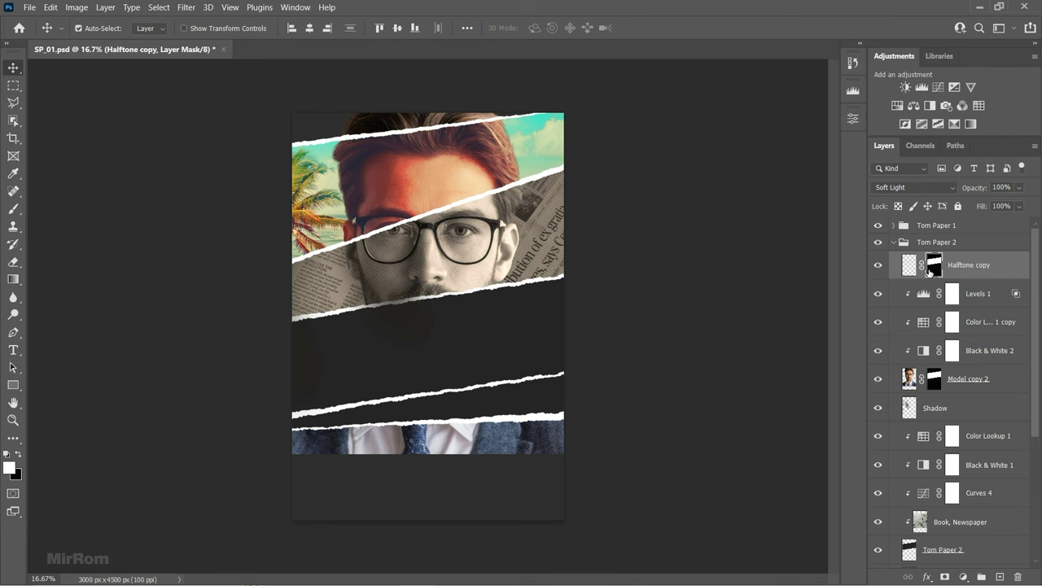
pyautogui.press('ctrl')
pyautogui.hotkey('ctrl', '2')
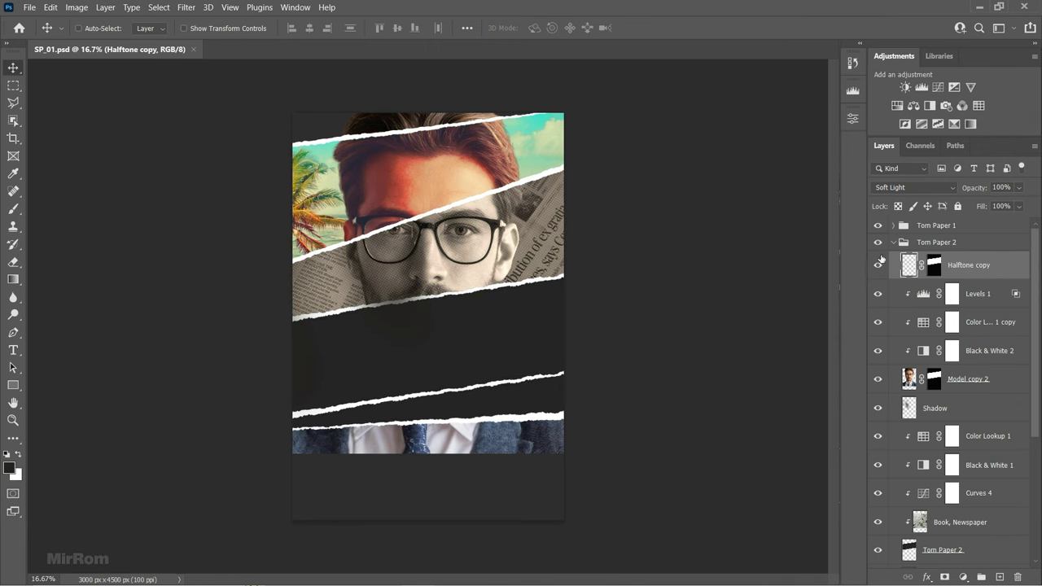
# - Rasterize the Torn Paper 2 and Torn Paper 1 layers inside the Torn Paper 3 group
pyautogui.click(894, 242)
pyautogui.click(893, 260)
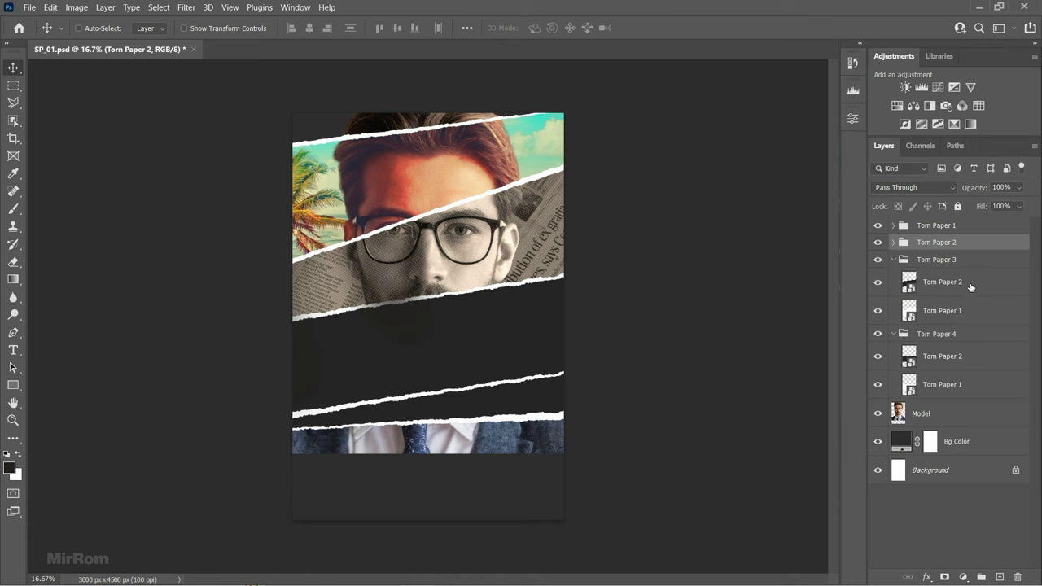
pyautogui.click(971, 287)
pyautogui.rightClick(989, 285)
pyautogui.click(918, 254)
pyautogui.rightClick(991, 315)
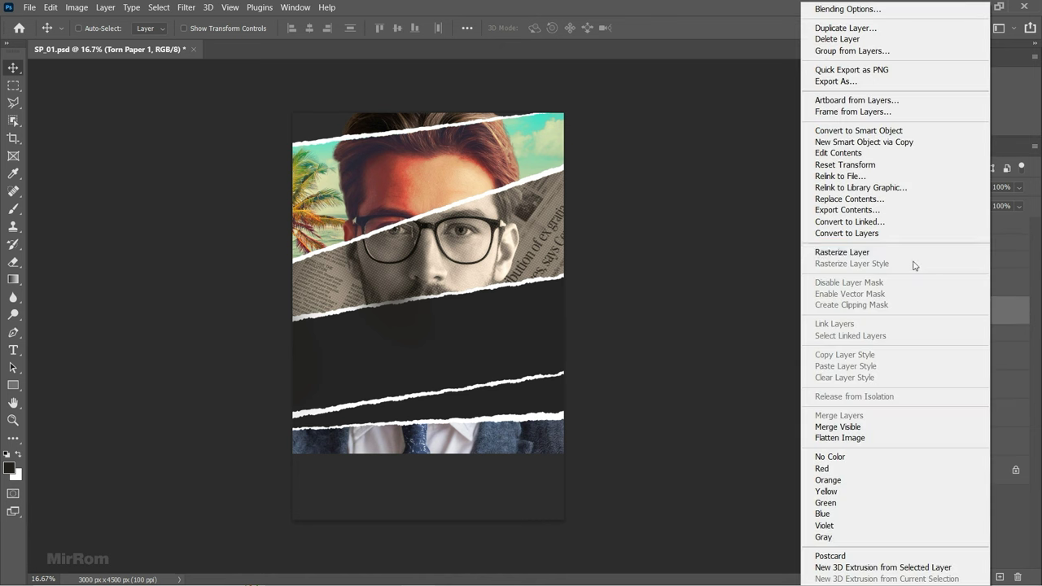
pyautogui.click(831, 250)
pyautogui.click(878, 260)
pyautogui.click(879, 262)
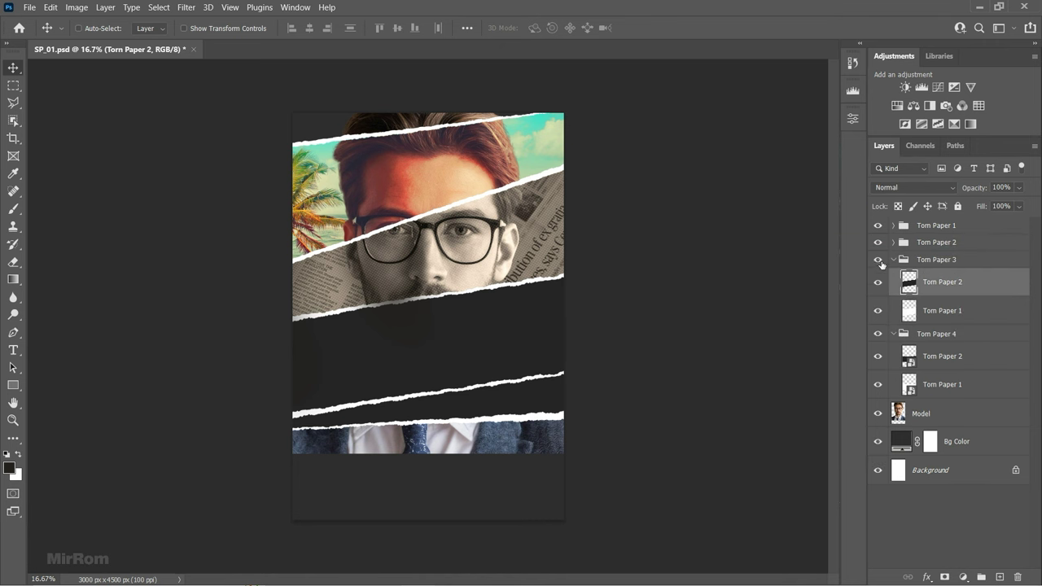
# - Duplicate the Model layer into Torn Paper 3, masked to show only through the strip
pyautogui.click(941, 413)
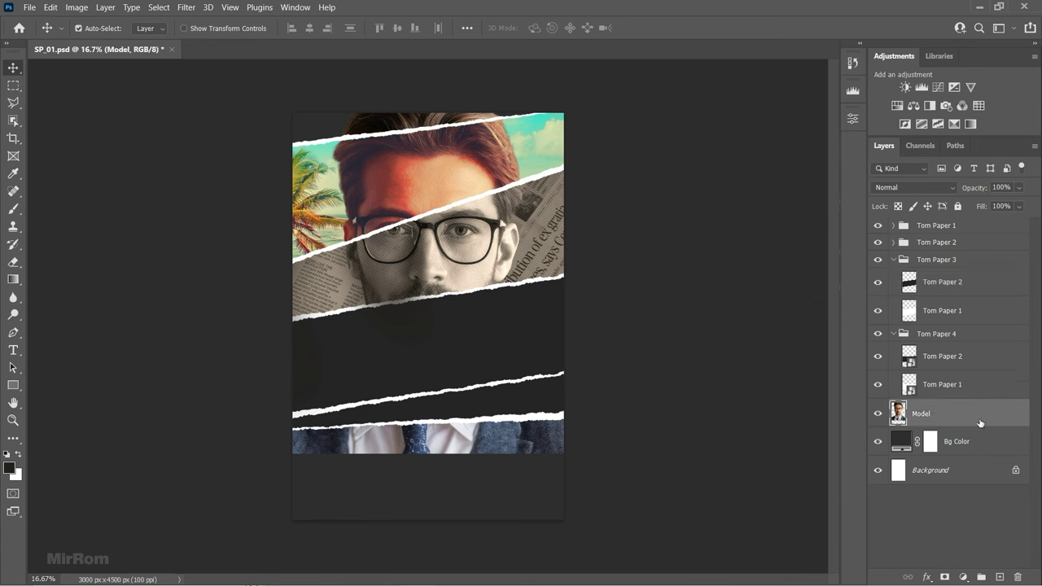
pyautogui.hotkey('ctrl', 'j')
pyautogui.moveTo(971, 417); pyautogui.dragTo(978, 299)
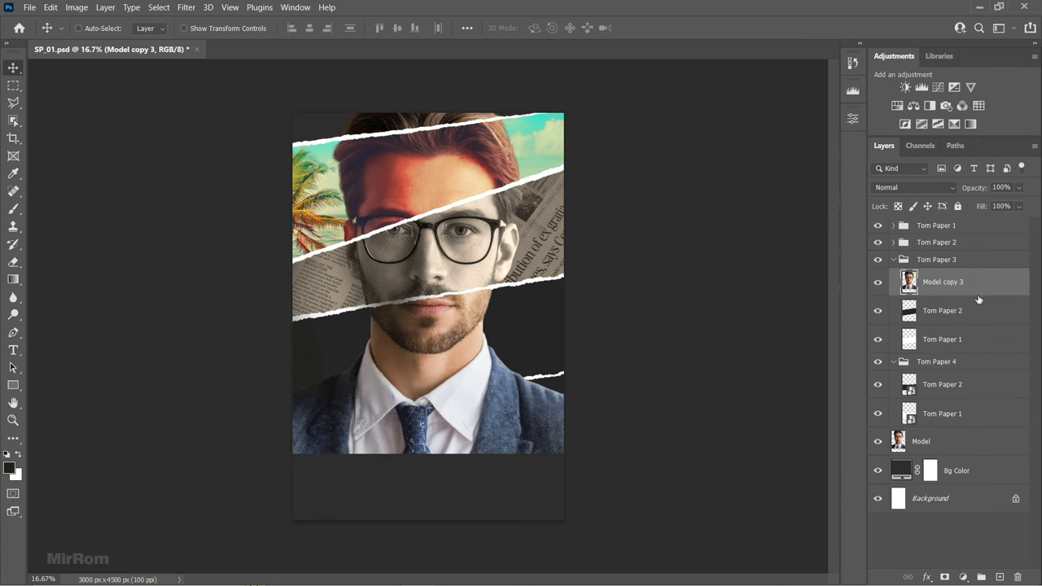
pyautogui.click(945, 578)
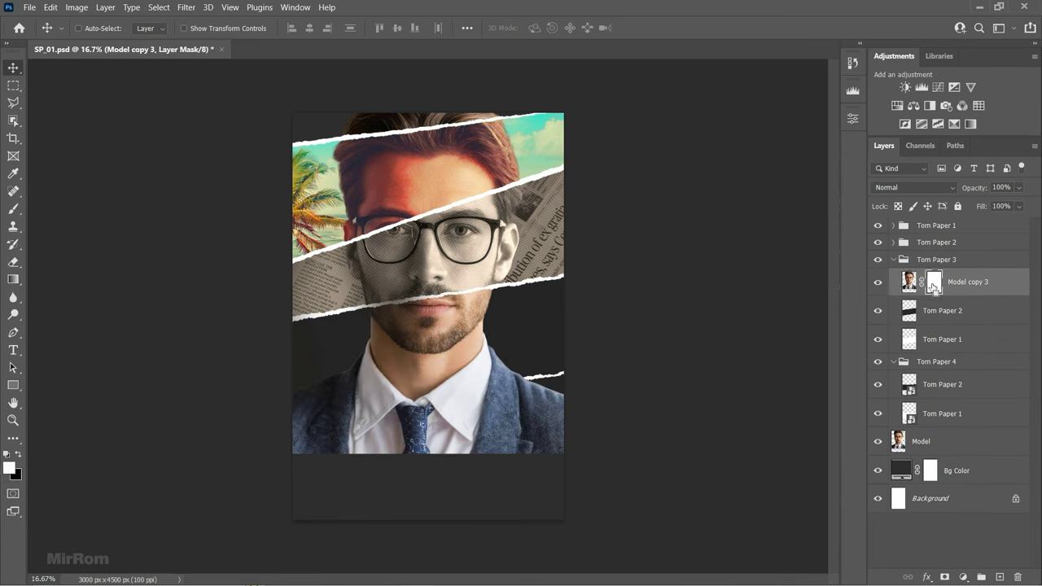
pyautogui.hotkey('ctrl', 'i')
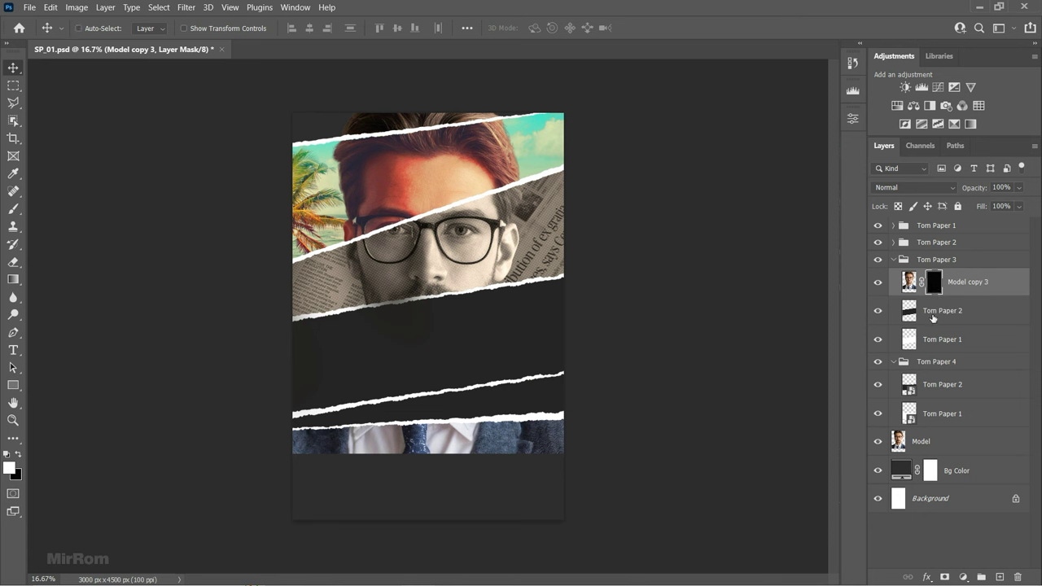
pyautogui.keyDown('ctrl'); pyautogui.click(909, 316); pyautogui.keyUp('ctrl')
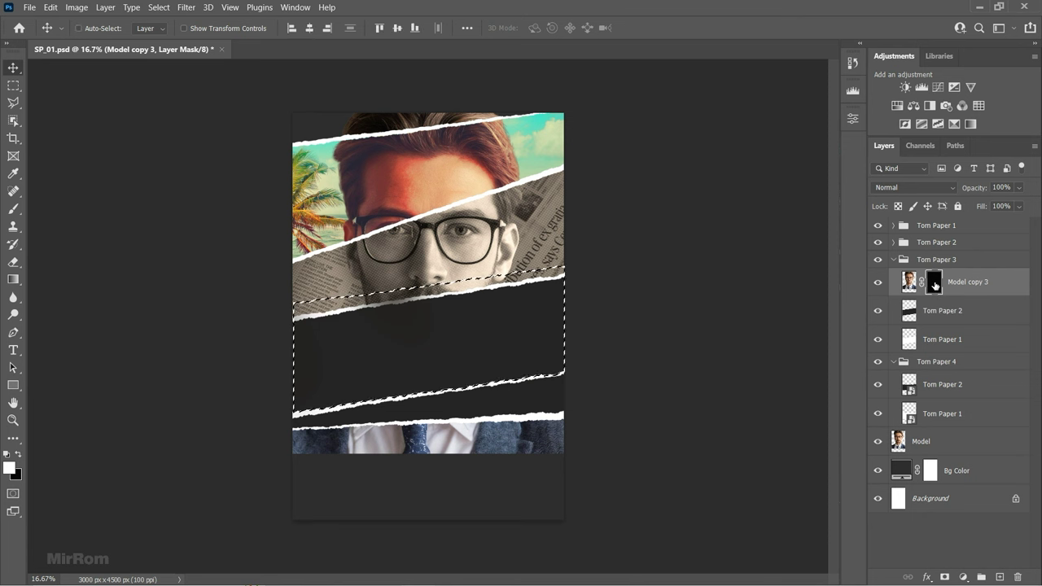
pyautogui.hotkey('alt', 'BackSpace')
pyautogui.hotkey('ctrl', 'd')
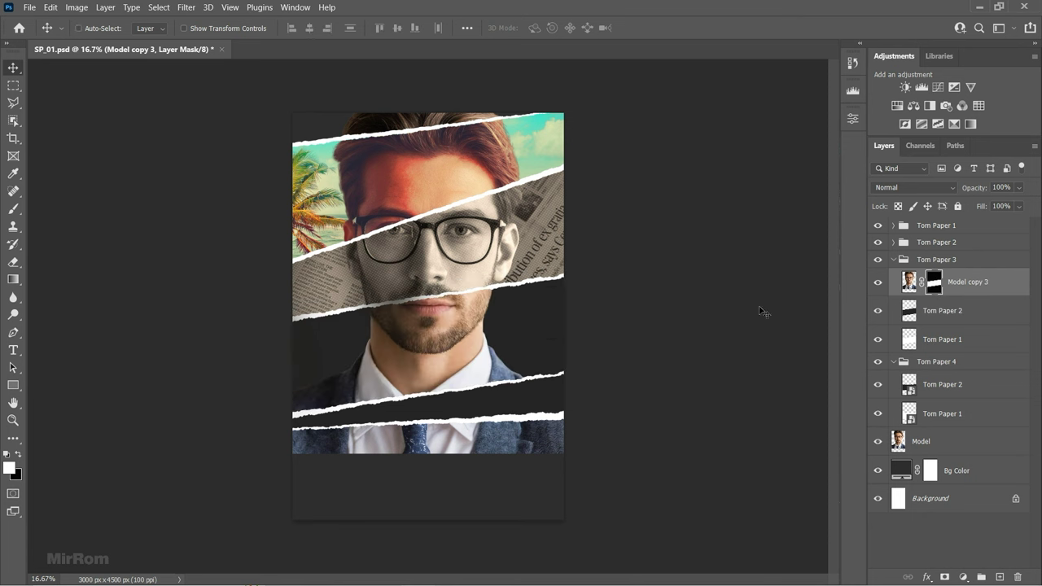
pyautogui.click(964, 316)
# - Bring the gallery photo into the poster, close its source file, and name the layer Painting
pyautogui.click(30, 8)
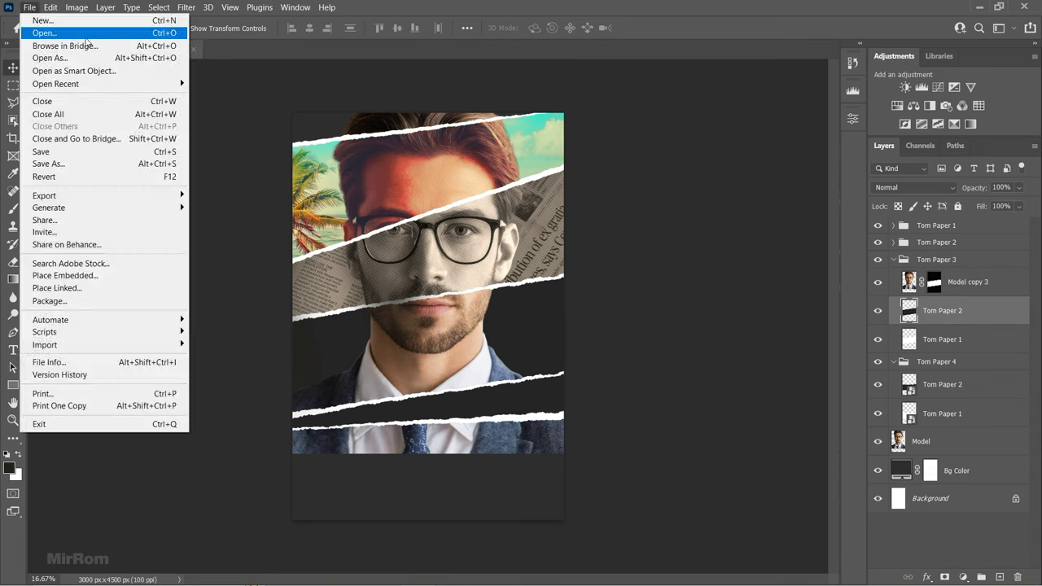
pyautogui.moveTo(431, 191); pyautogui.dragTo(537, 316)
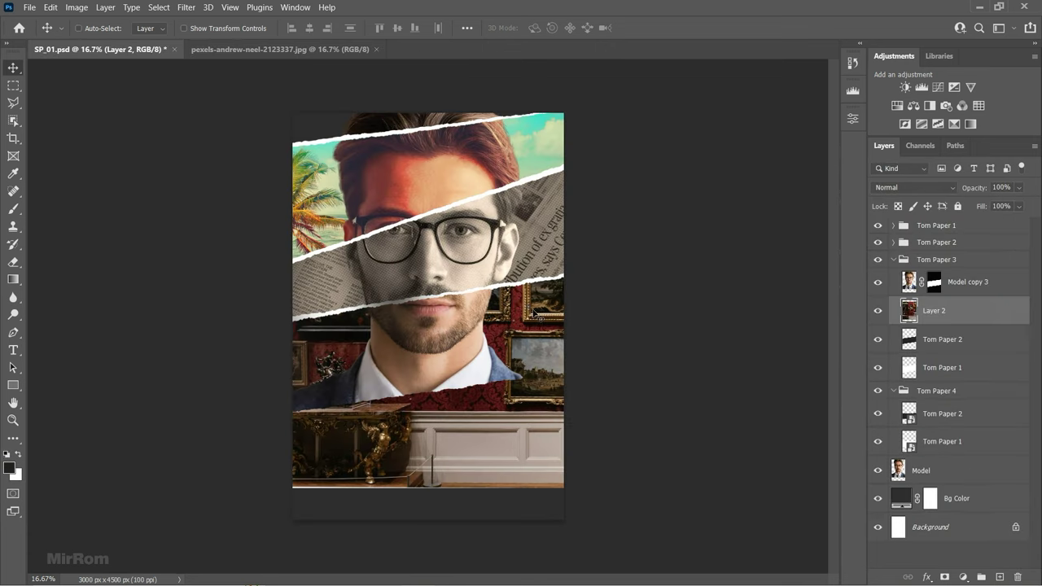
pyautogui.click(377, 50)
pyautogui.doubleClick(936, 311)
pyautogui.write('Pal')
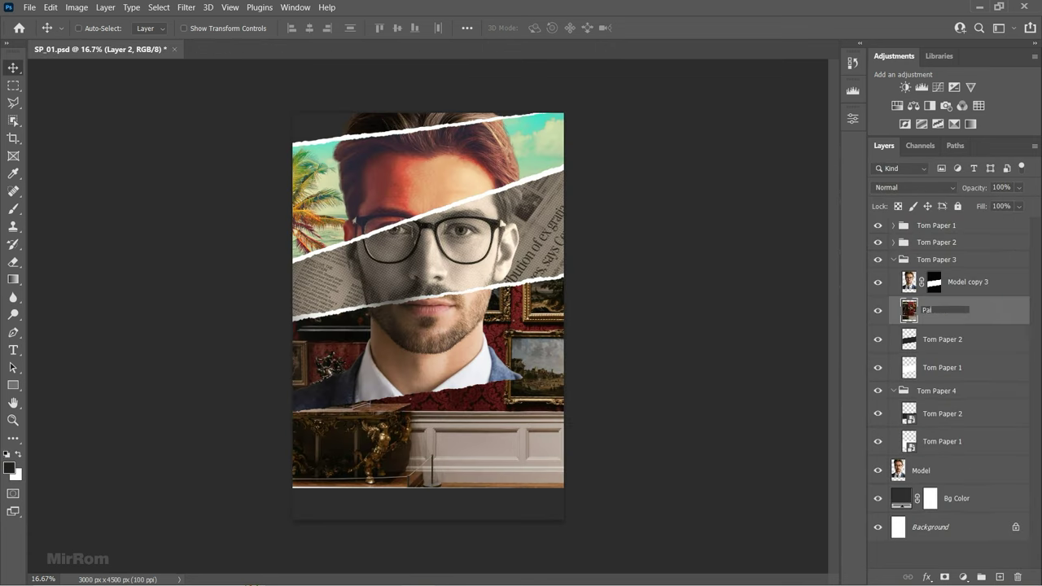
pyautogui.write('g')
pyautogui.press('Return')
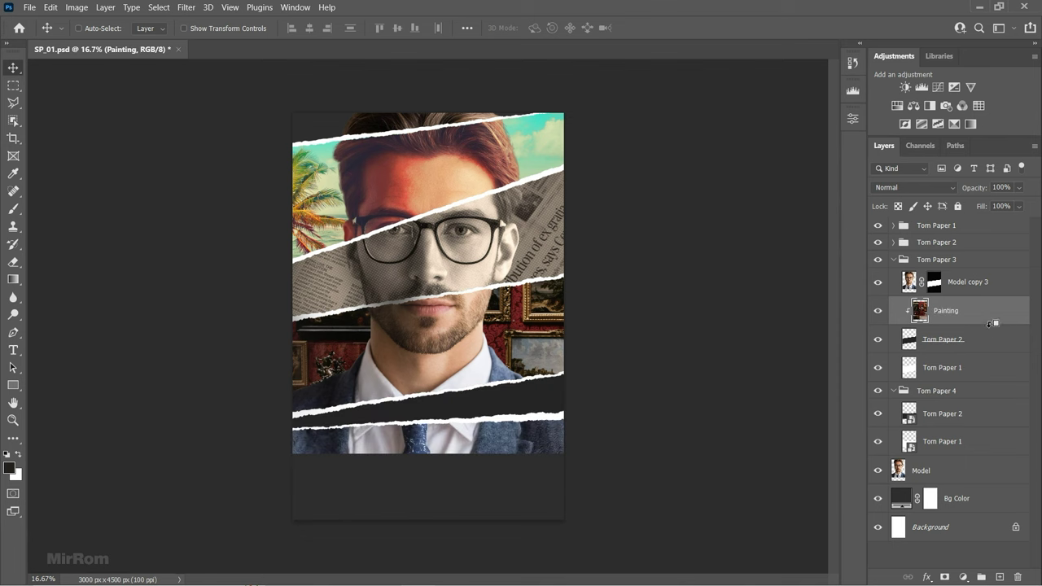
# - Clip Painting to the Torn Paper 2 strip and scale it down to about two-thirds size
pyautogui.keyDown('alt'); pyautogui.click(989, 325); pyautogui.keyUp('alt')
pyautogui.hotkey('ctrl', 't')
pyautogui.moveTo(809, 146)
pyautogui.mouseDown()
pyautogui.moveTo(607, 244)
pyautogui.moveTo(584, 330)
pyautogui.mouseUp()
pyautogui.moveTo(270, 473); pyautogui.dragTo(260, 476)
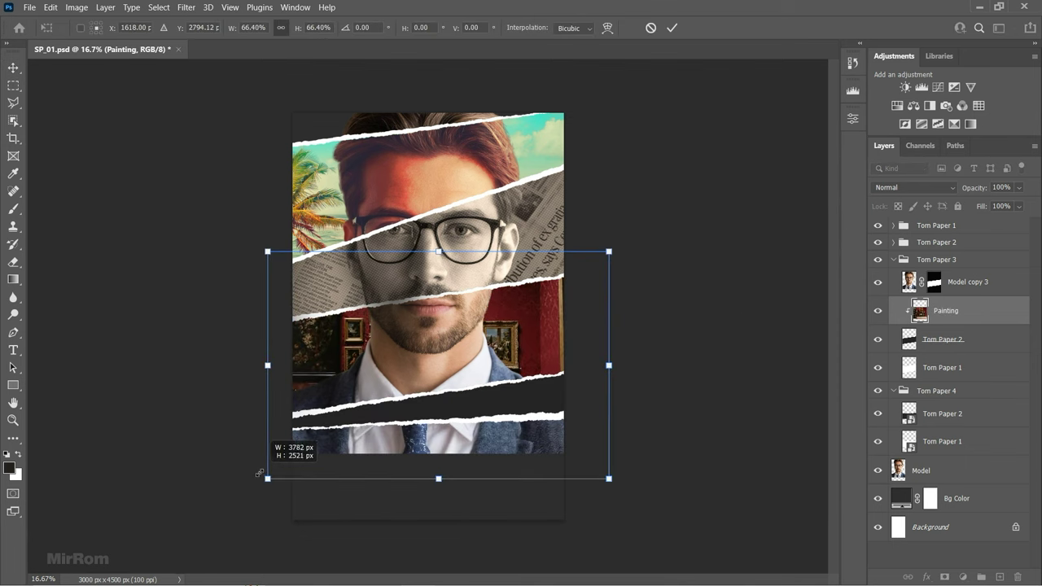
pyautogui.press('Return')
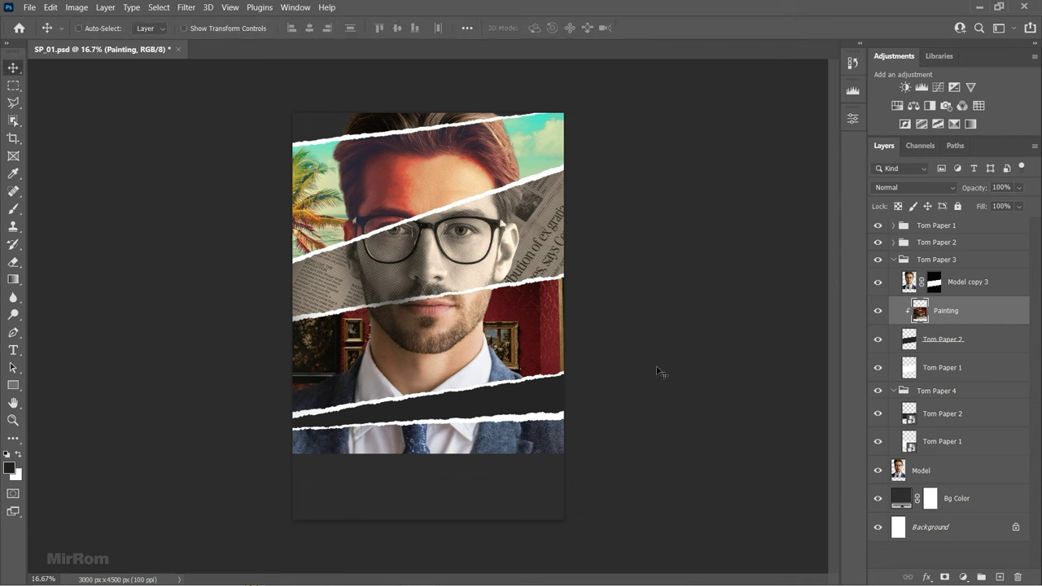
# - Add a Curves adjustment clipped to Painting, lifting RGB blacks to 15 and dimming whites to 244
pyautogui.click(938, 87)
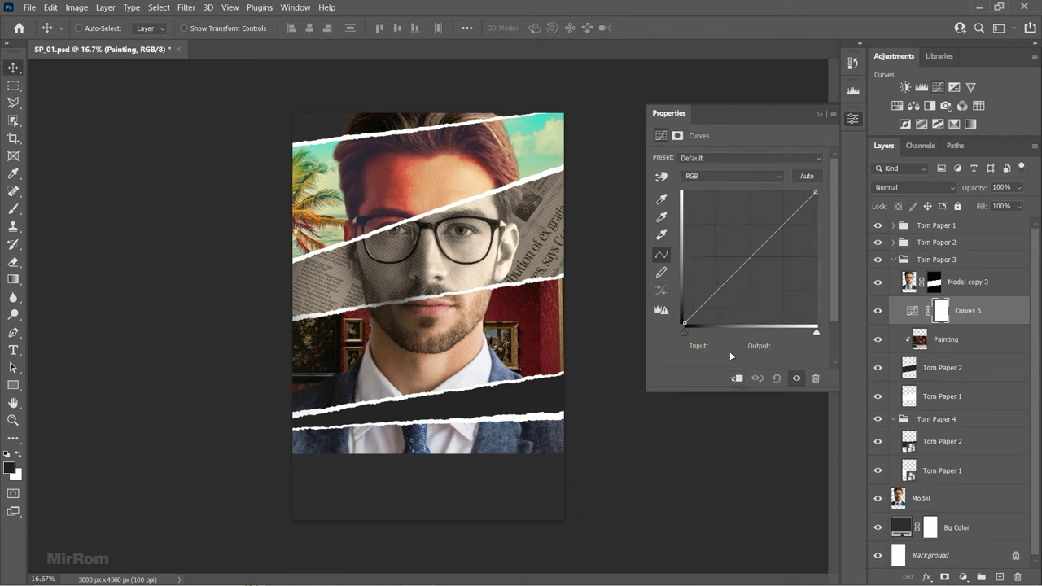
pyautogui.click(738, 380)
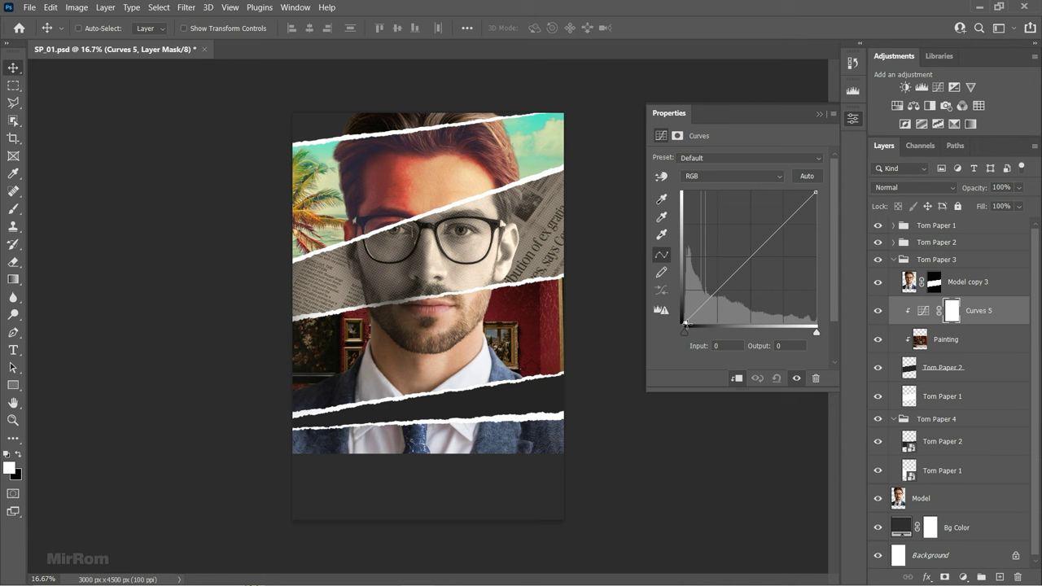
pyautogui.moveTo(684, 323); pyautogui.dragTo(682, 317)
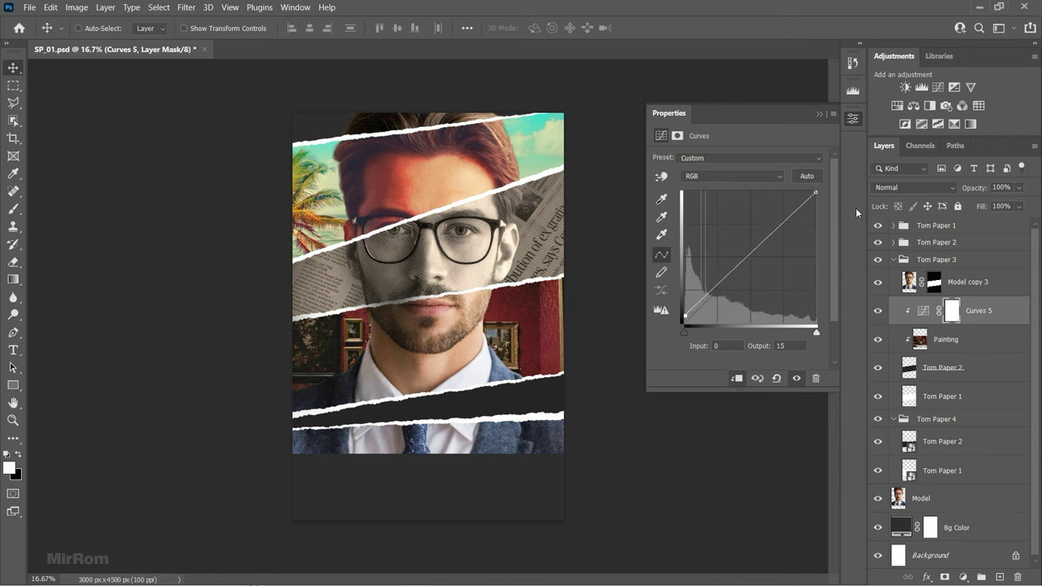
pyautogui.click(816, 193)
pyautogui.moveTo(822, 195); pyautogui.dragTo(823, 201)
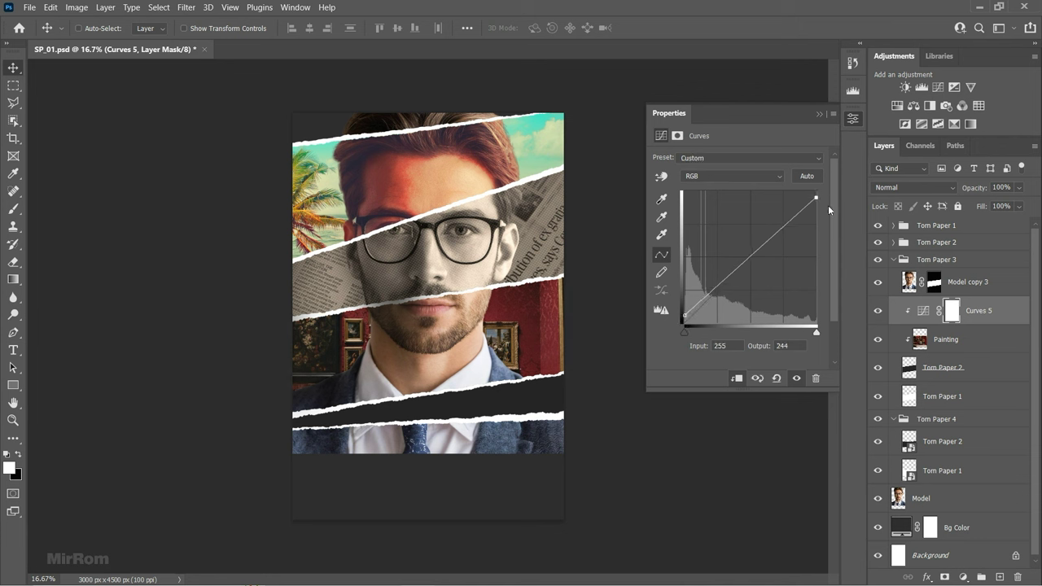
# - In the Blue channel, lower the white point to 181 and lift the shadows to 15
pyautogui.click(741, 177)
pyautogui.click(762, 215)
pyautogui.moveTo(818, 193); pyautogui.dragTo(834, 231)
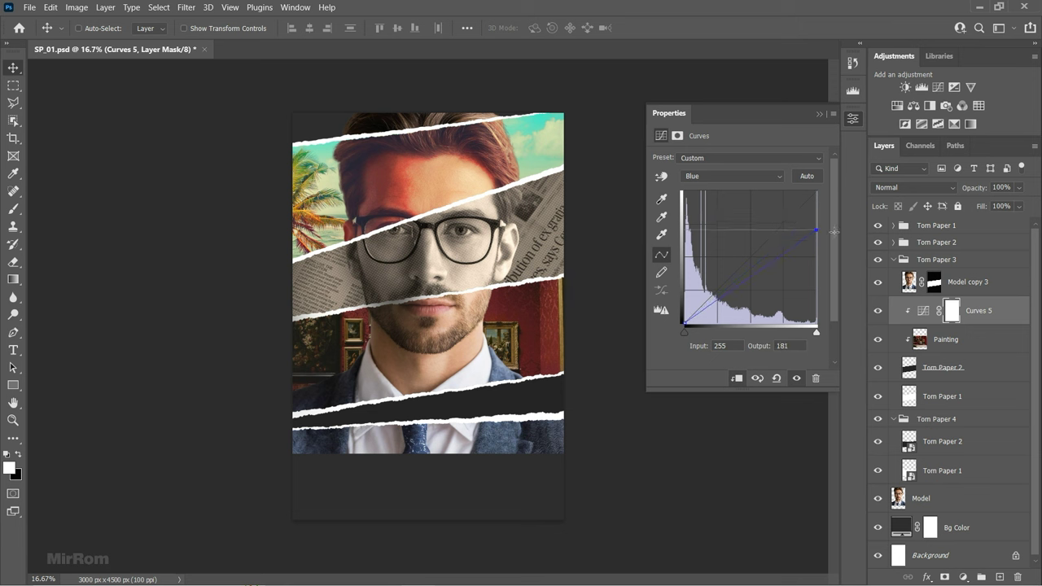
pyautogui.moveTo(683, 323); pyautogui.dragTo(674, 313)
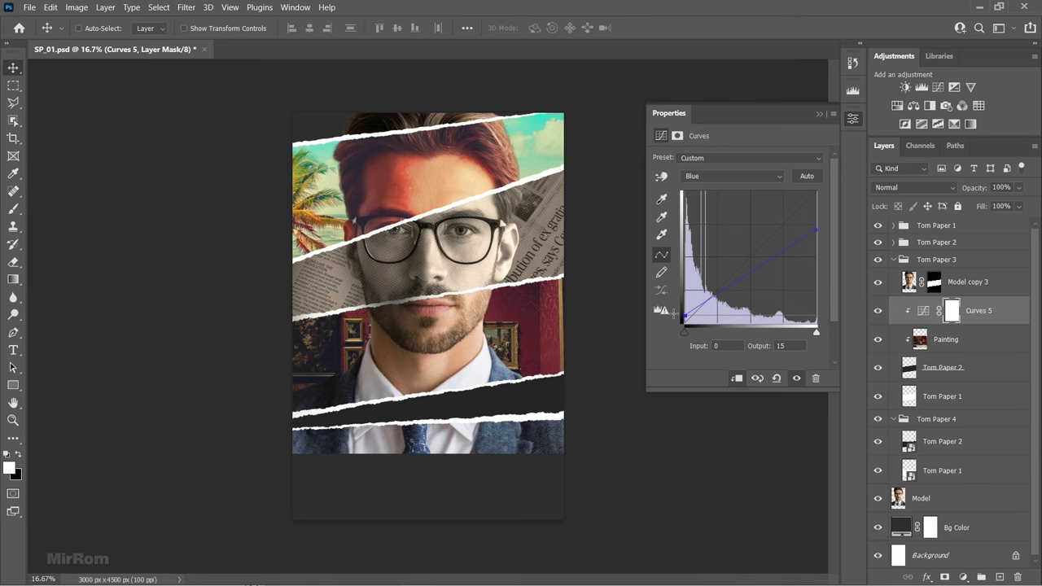
pyautogui.click(749, 178)
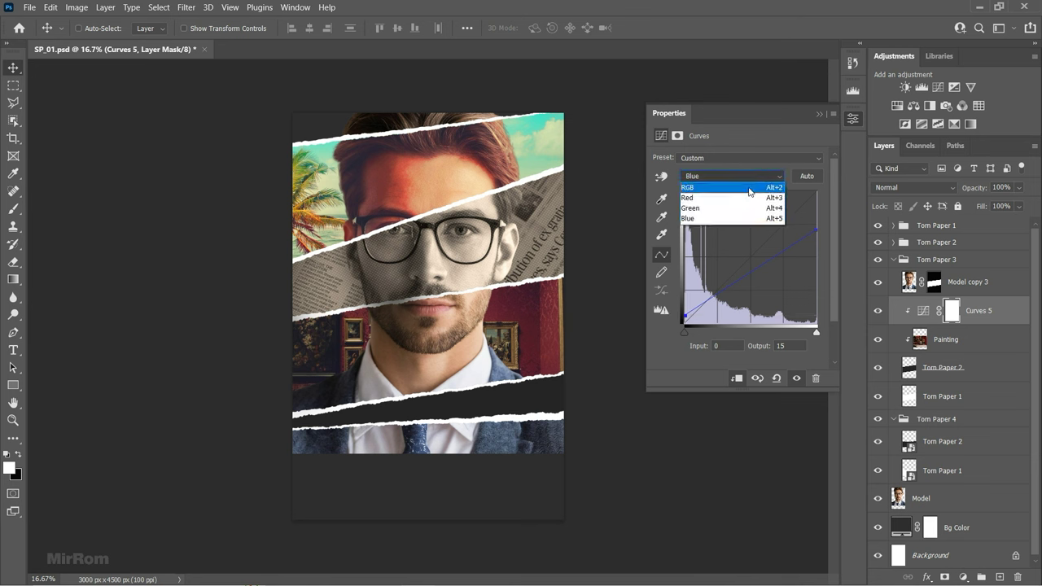
pyautogui.click(733, 176)
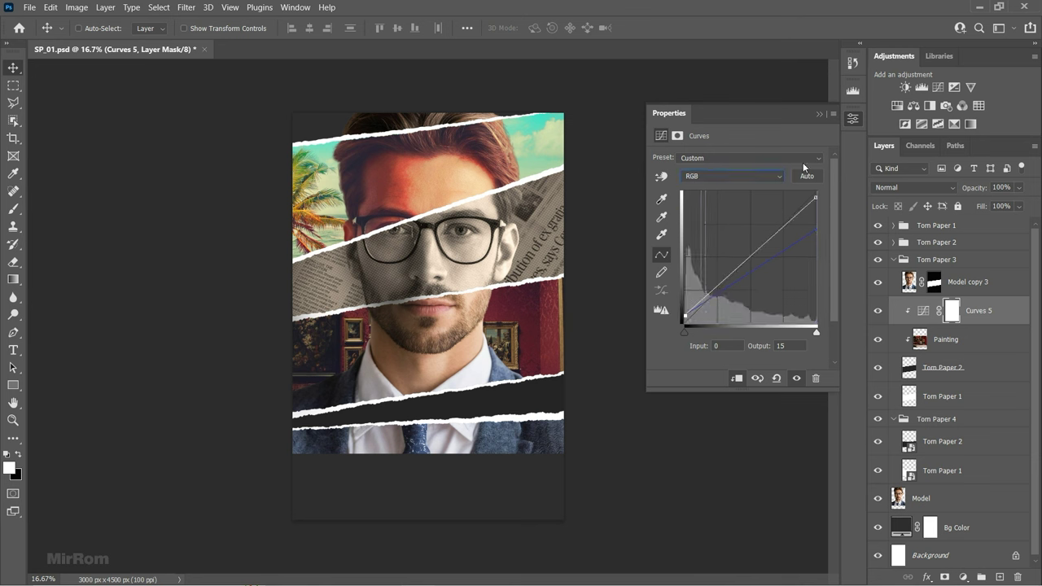
pyautogui.click(818, 114)
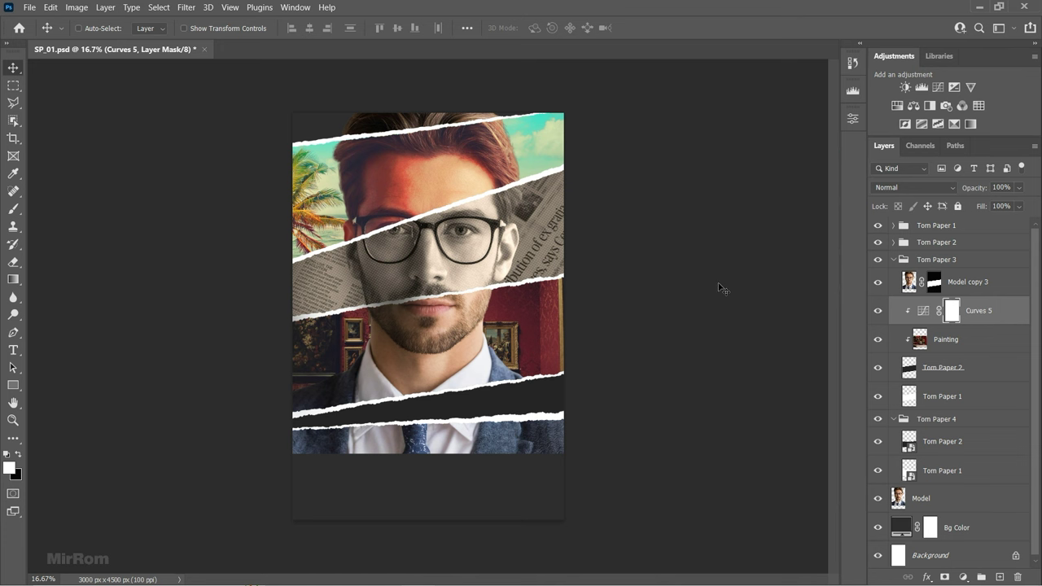
pyautogui.click(979, 285)
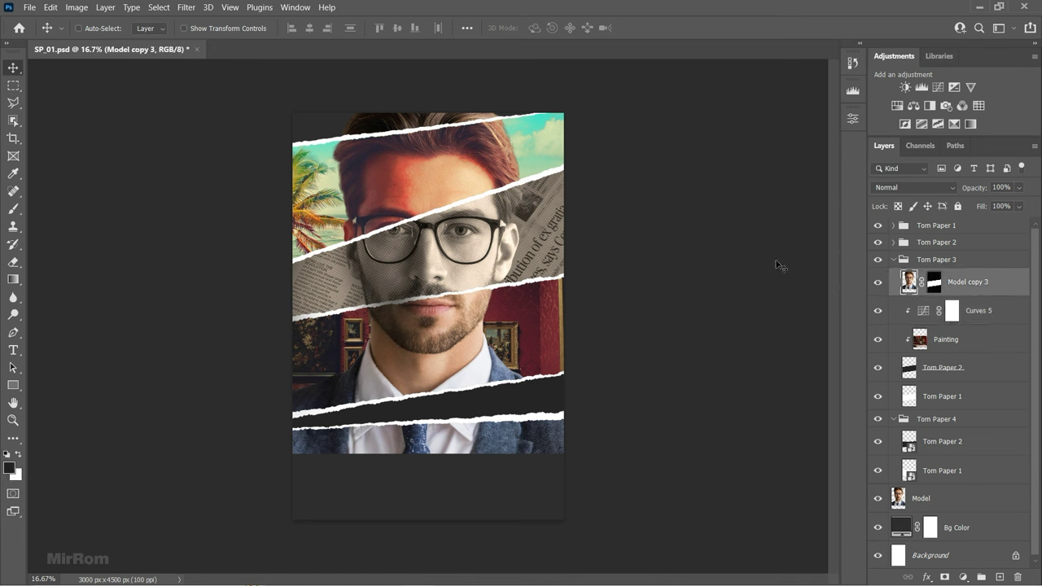
# - Add a Curves adjustment clipped to Model copy 3 with the Blue white point lowered to 180
pyautogui.click(938, 87)
pyautogui.click(736, 377)
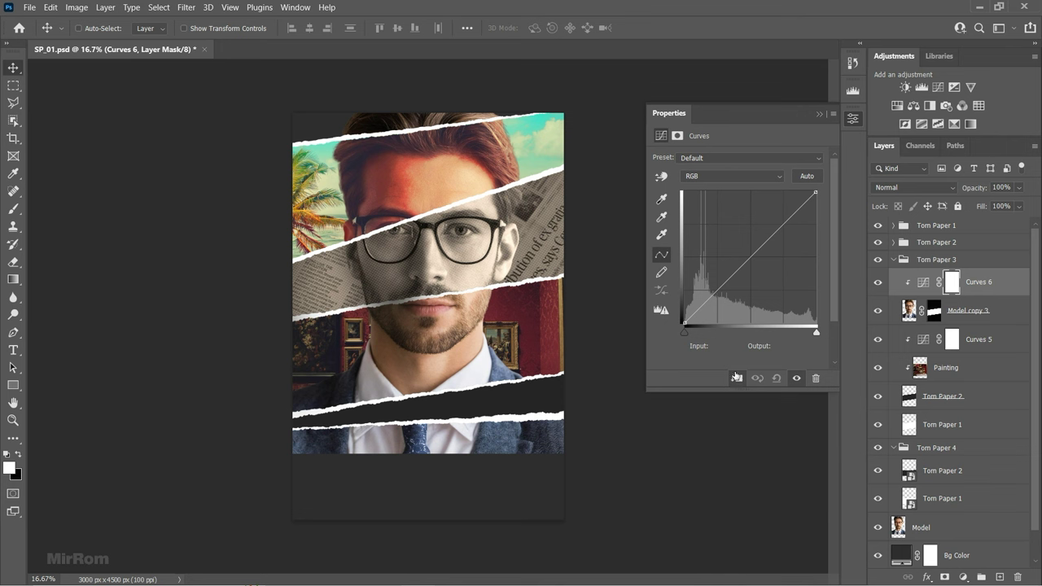
pyautogui.click(727, 176)
pyautogui.click(700, 213)
pyautogui.moveTo(815, 192); pyautogui.dragTo(816, 232)
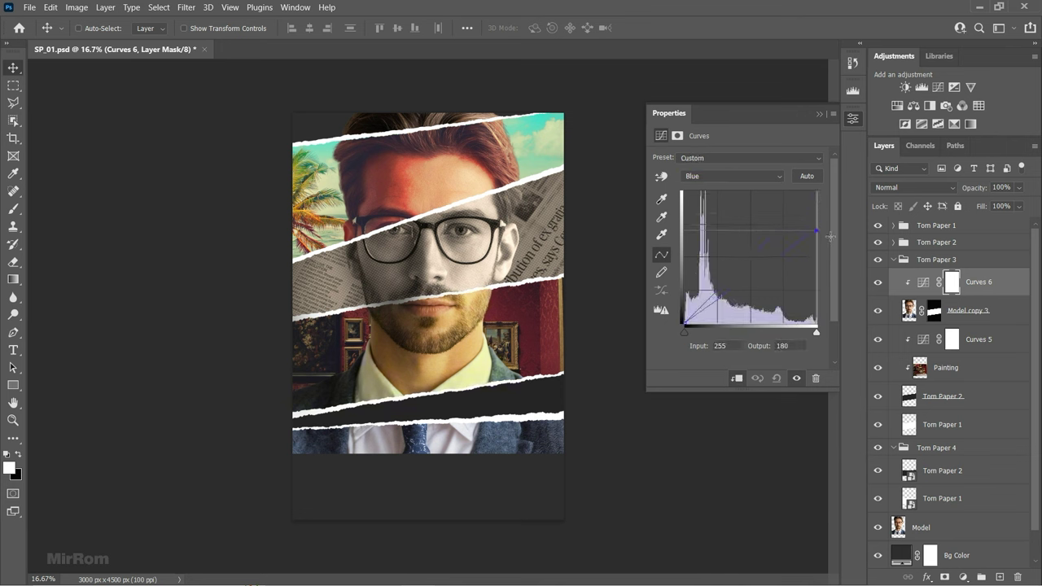
pyautogui.click(733, 176)
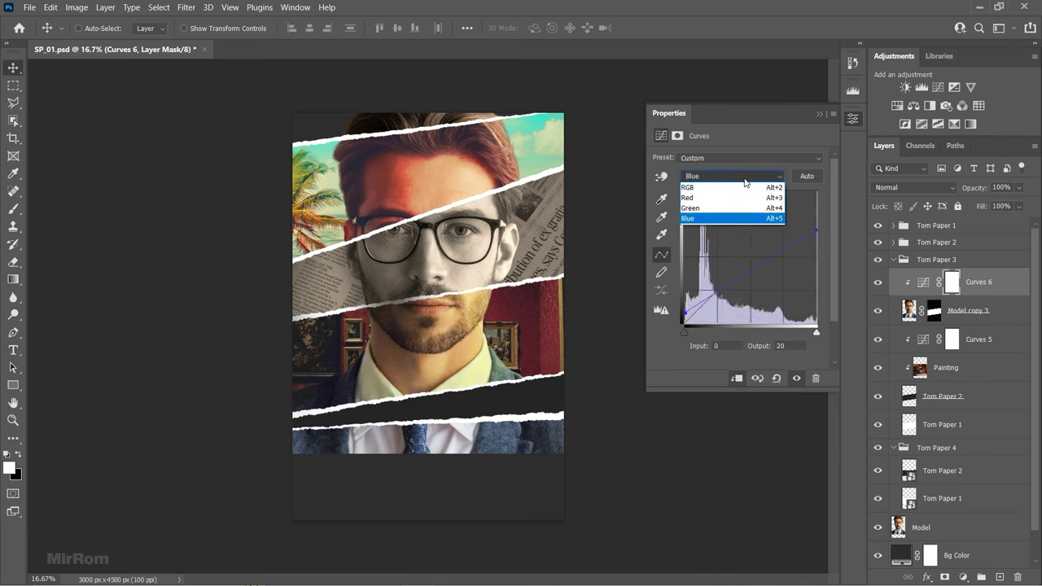
pyautogui.click(707, 180)
# - On the RGB curve, raise midtones to about 144, blacks to 15 and whites down to 239
pyautogui.moveTo(750, 257); pyautogui.dragTo(753, 248)
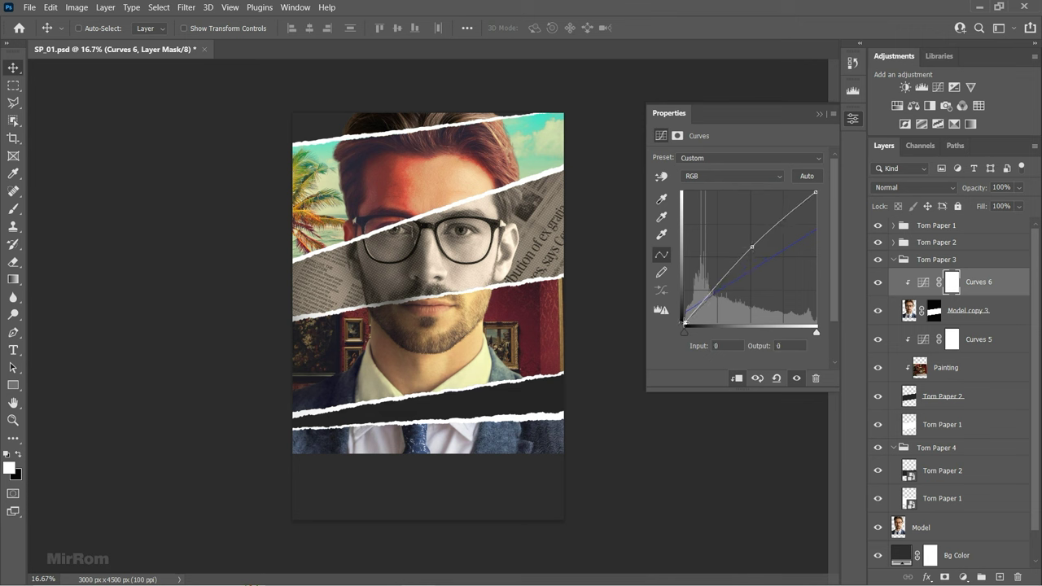
pyautogui.moveTo(684, 322); pyautogui.dragTo(682, 314)
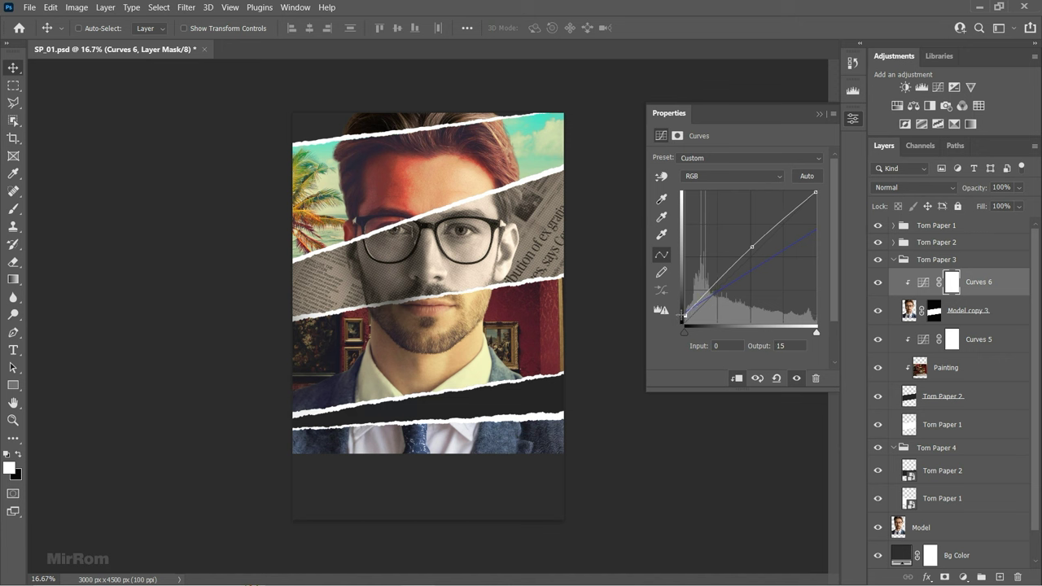
pyautogui.moveTo(814, 194); pyautogui.dragTo(825, 203)
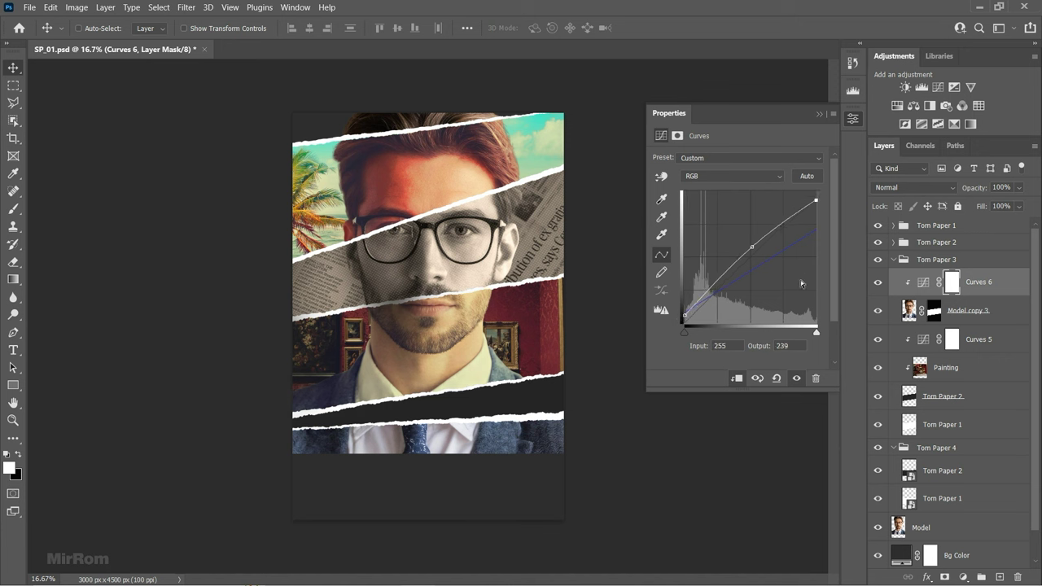
pyautogui.click(754, 247)
pyautogui.moveTo(754, 248); pyautogui.dragTo(751, 249)
pyautogui.click(819, 113)
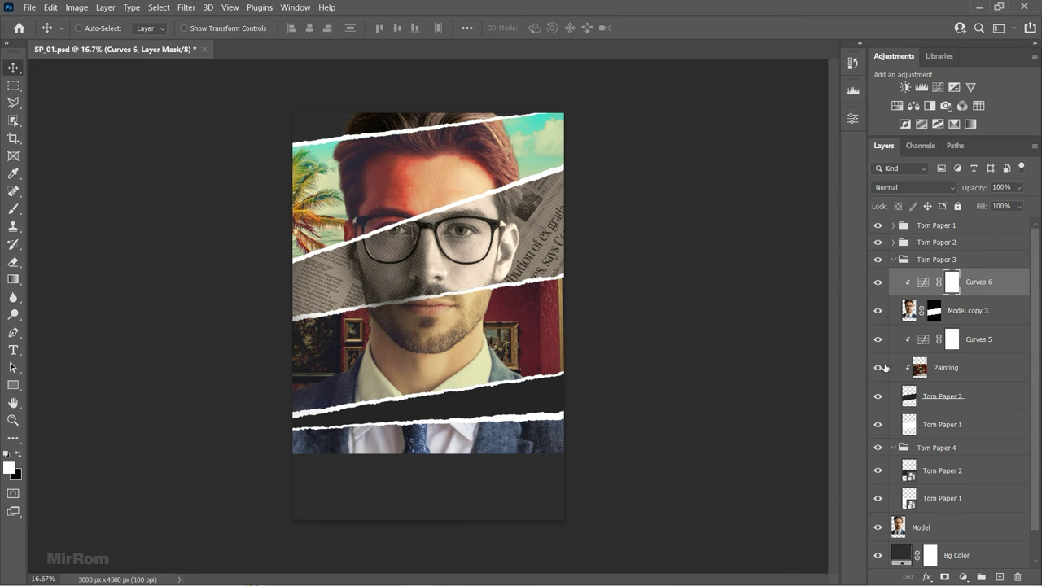
# - In Curves 6 Blending Options, split the Underlying Layer white slider at 144/225
pyautogui.click(923, 282)
pyautogui.click(926, 577)
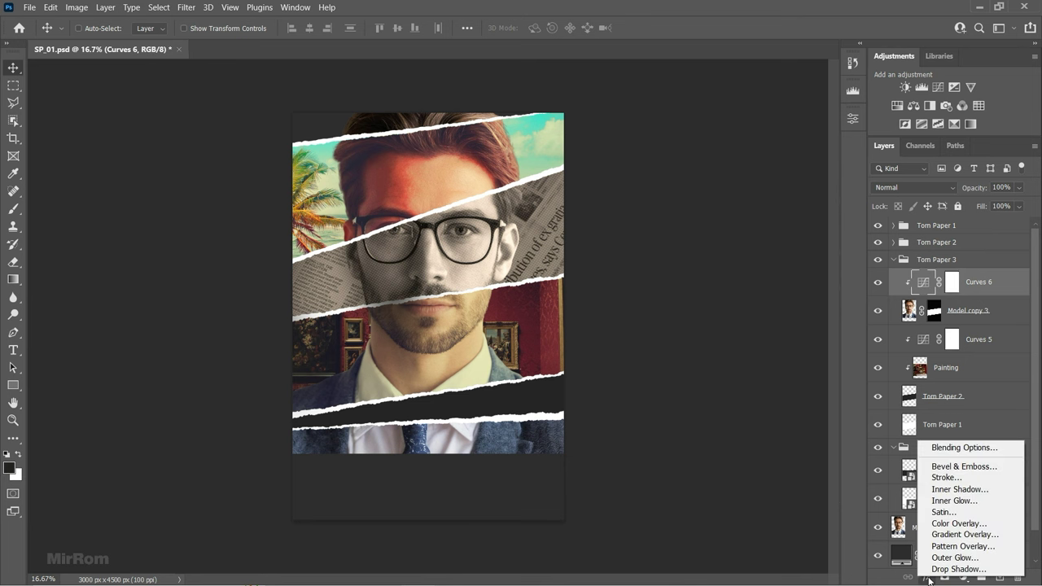
pyautogui.click(925, 451)
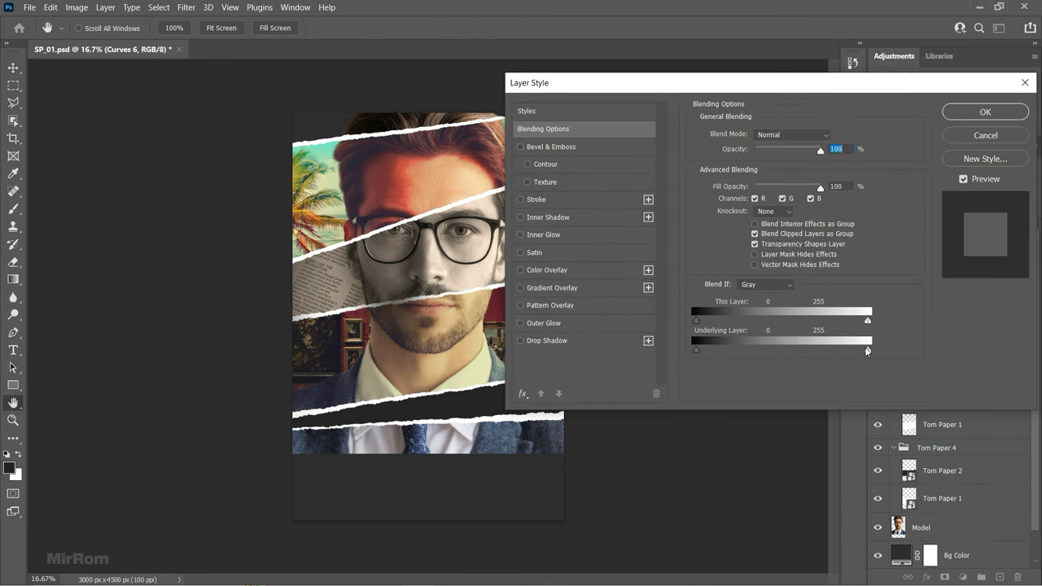
pyautogui.moveTo(863, 350); pyautogui.dragTo(800, 348)
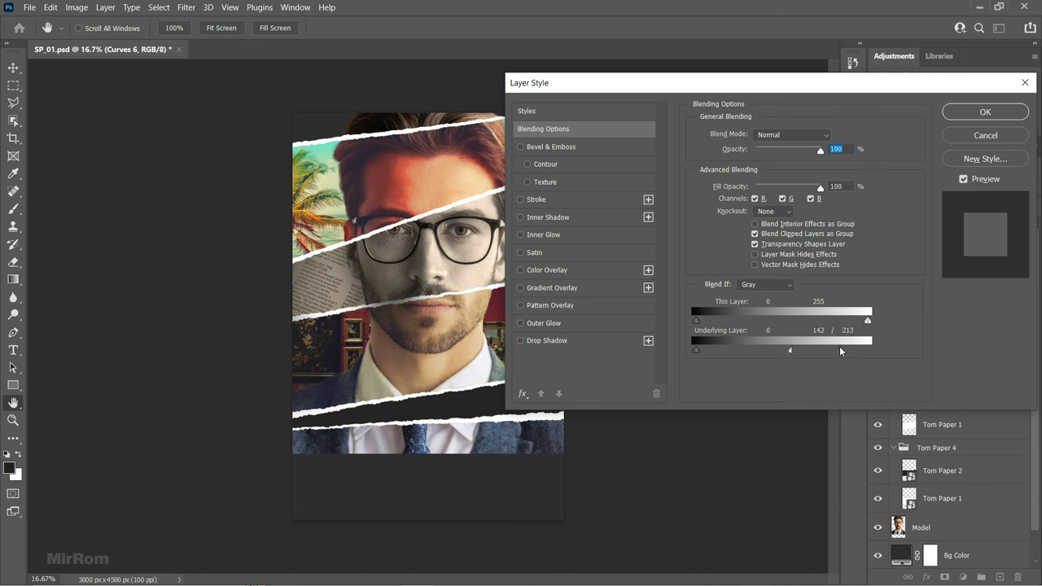
# - Confirm Curves 6's blend-if, then add a Hue/Saturation layer with Hue -8 and Saturation +33
pyautogui.press('Return')
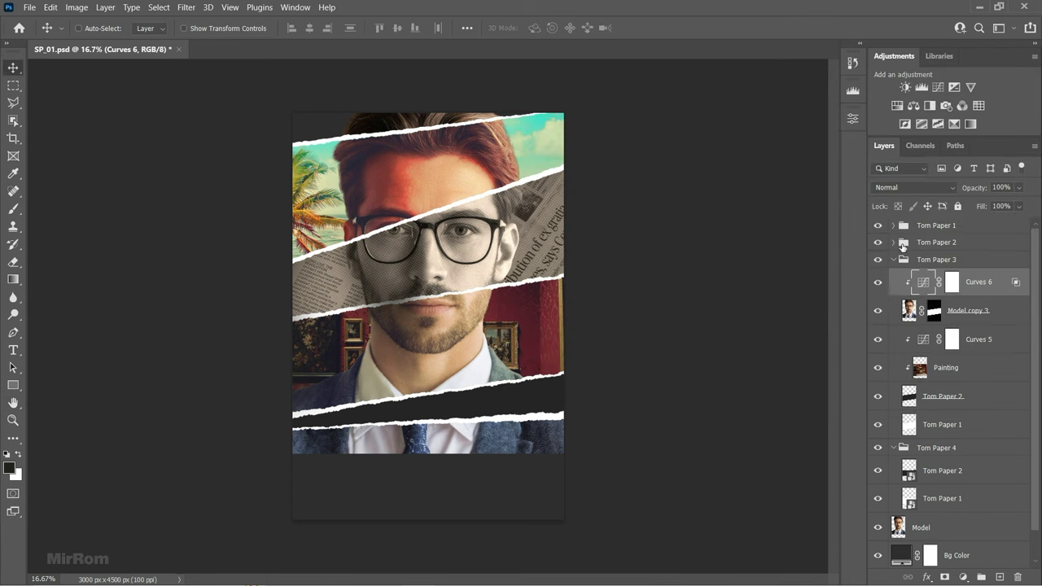
pyautogui.click(897, 105)
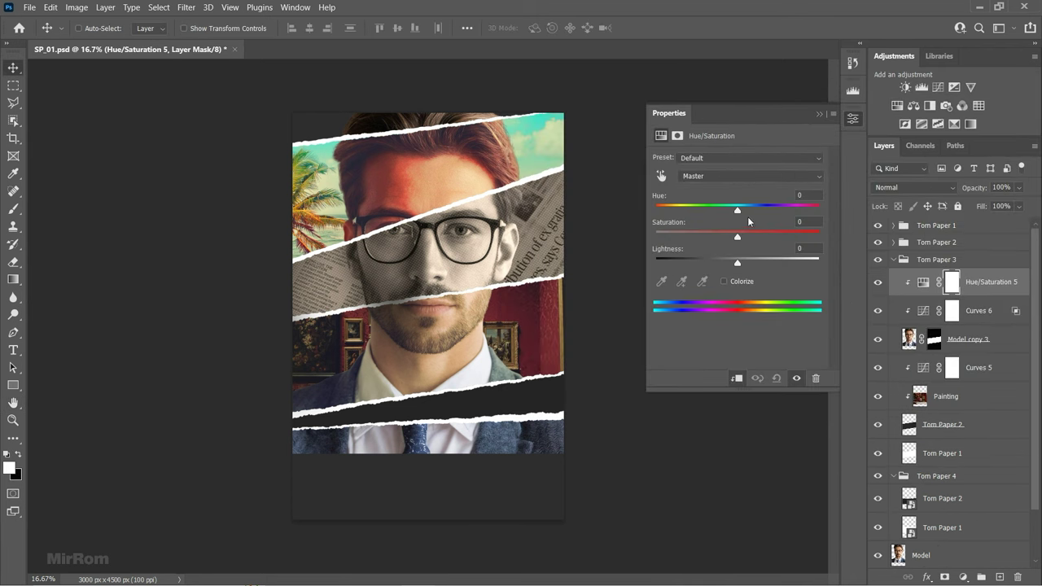
pyautogui.moveTo(738, 210); pyautogui.dragTo(735, 211)
pyautogui.moveTo(737, 236); pyautogui.dragTo(755, 237)
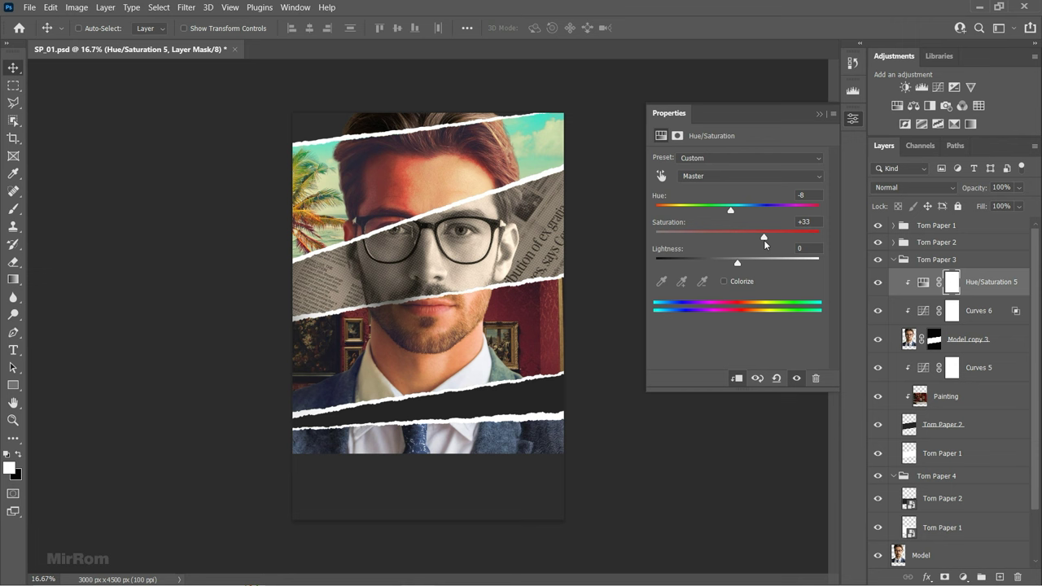
pyautogui.click(818, 116)
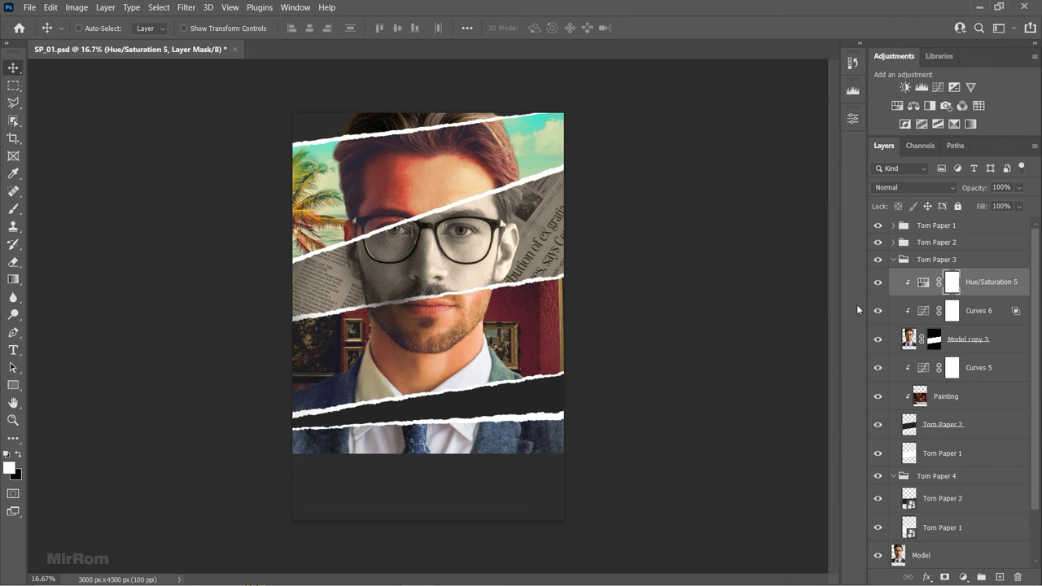
pyautogui.click(899, 261)
# - Rasterize the Torn Paper 2 and Torn Paper 1 layers in Torn Paper 4 and save
pyautogui.click(895, 262)
pyautogui.click(896, 276)
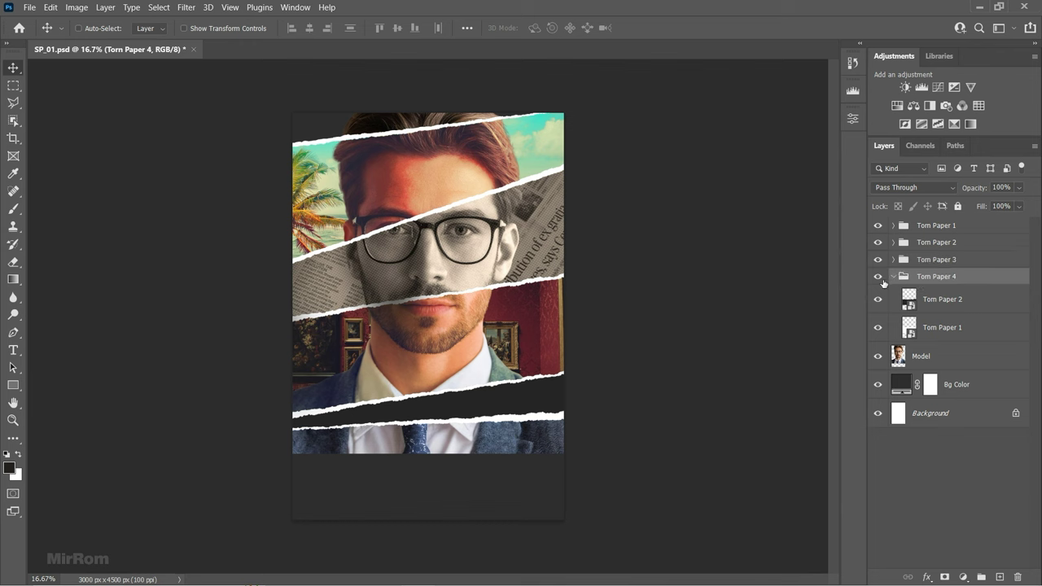
pyautogui.click(878, 277)
pyautogui.click(877, 277)
pyautogui.rightClick(960, 301)
pyautogui.click(822, 253)
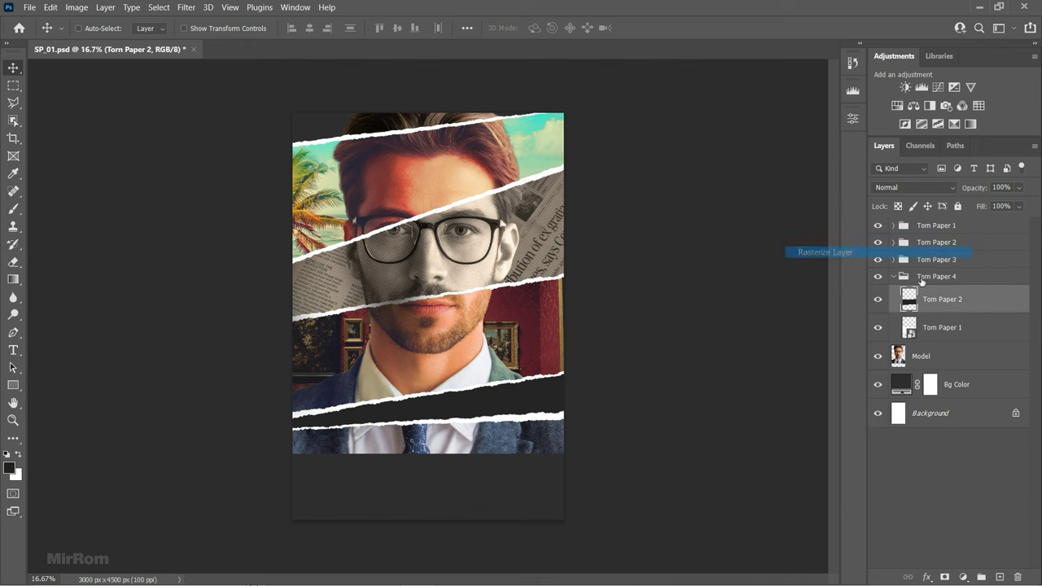
pyautogui.click(977, 325)
pyautogui.rightClick(983, 323)
pyautogui.click(831, 252)
pyautogui.click(915, 303)
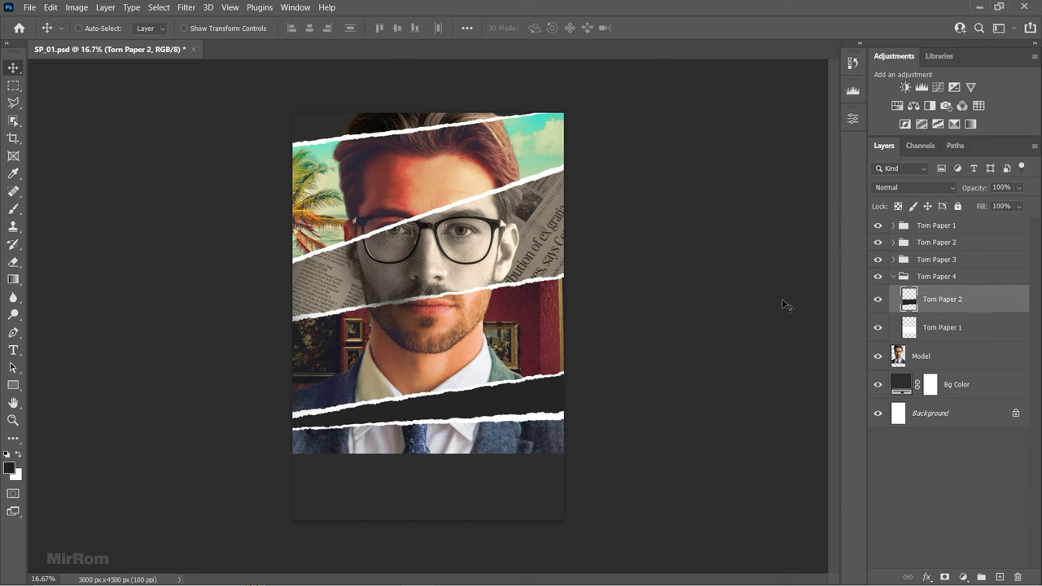
pyautogui.hotkey('ctrl', 's')
# - Duplicate Model into Torn Paper 4, masked to show only inside the lower strip, then open ABS.jpg
pyautogui.click(941, 364)
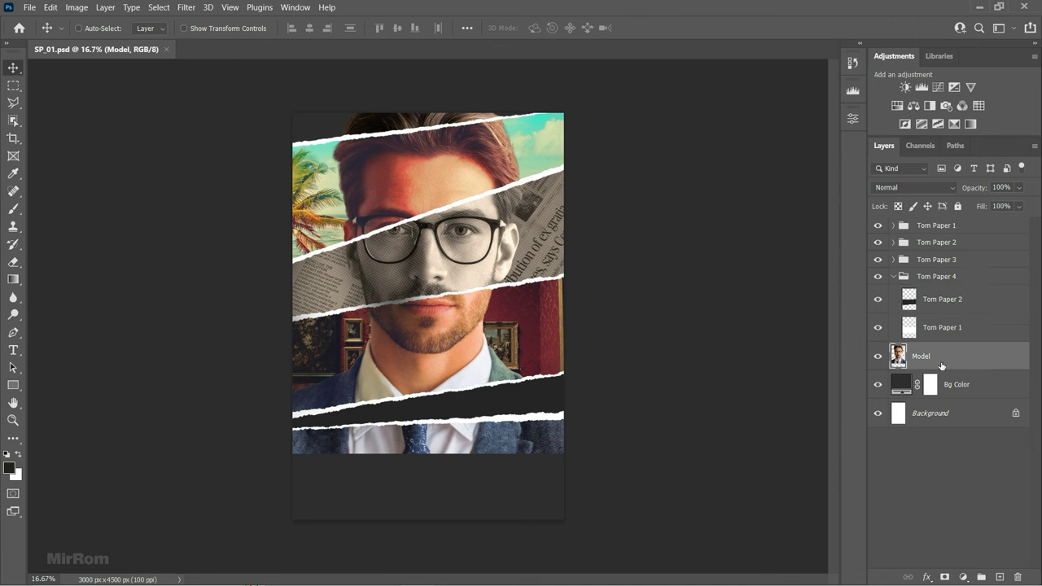
pyautogui.hotkey('ctrl', 'j')
pyautogui.moveTo(942, 356); pyautogui.dragTo(942, 291)
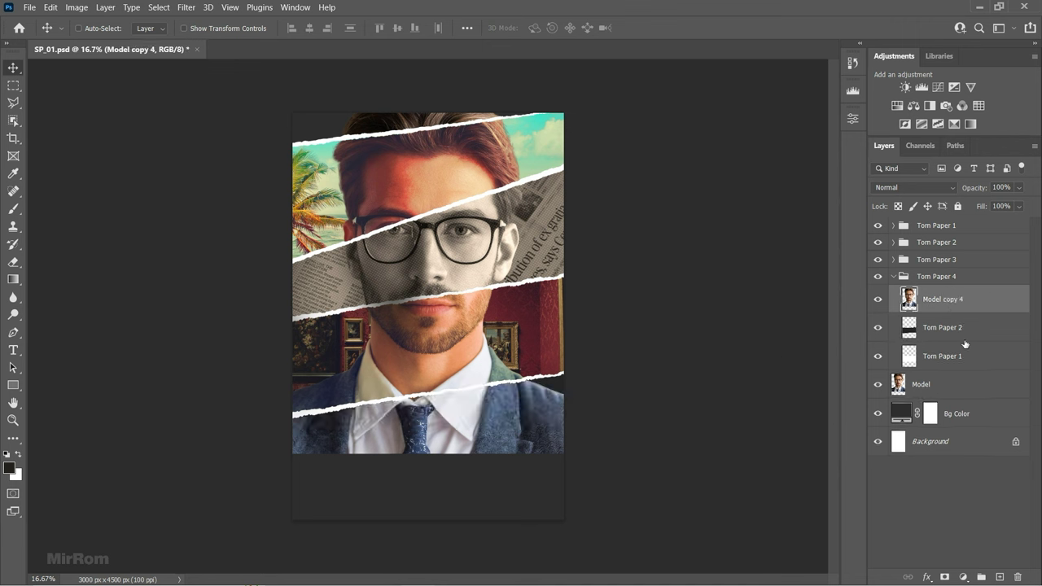
pyautogui.click(944, 578)
pyautogui.hotkey('ctrl', 'i')
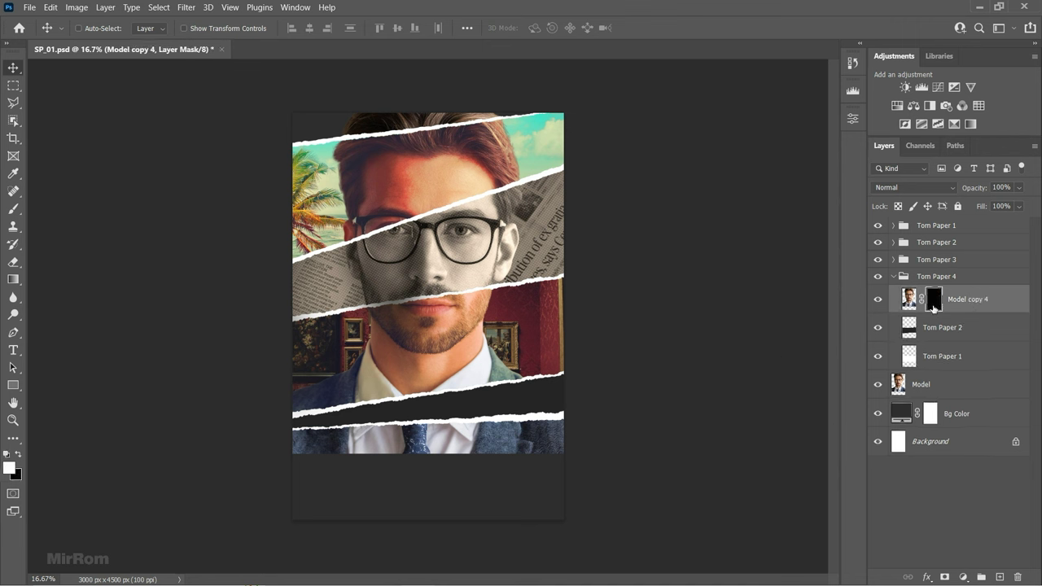
pyautogui.keyDown('ctrl'); pyautogui.click(910, 329); pyautogui.keyUp('ctrl')
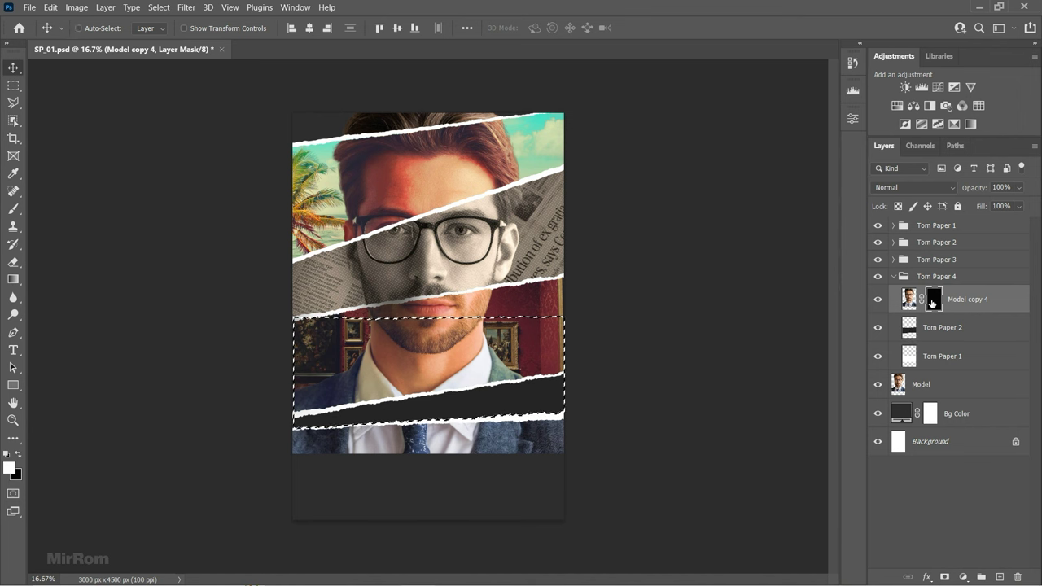
pyautogui.hotkey('alt', 'BackSpace')
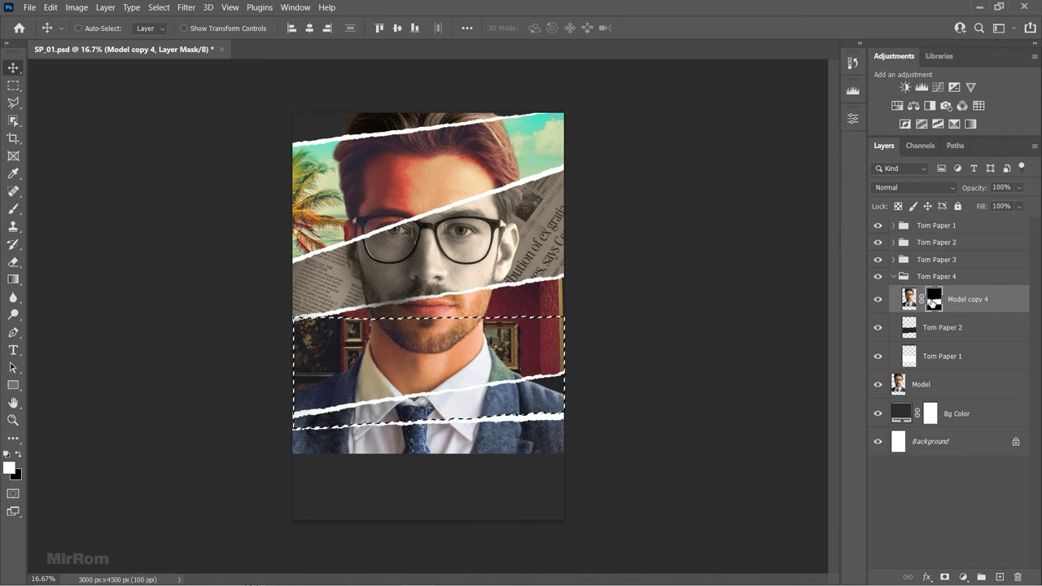
pyautogui.hotkey('ctrl', 'd')
pyautogui.click(910, 298)
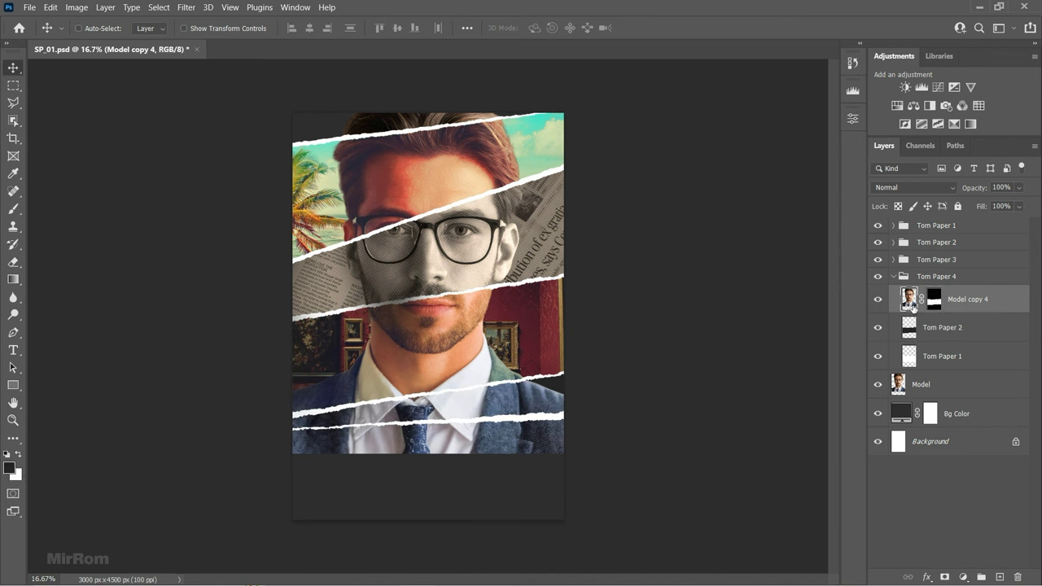
pyautogui.click(942, 330)
pyautogui.click(29, 8)
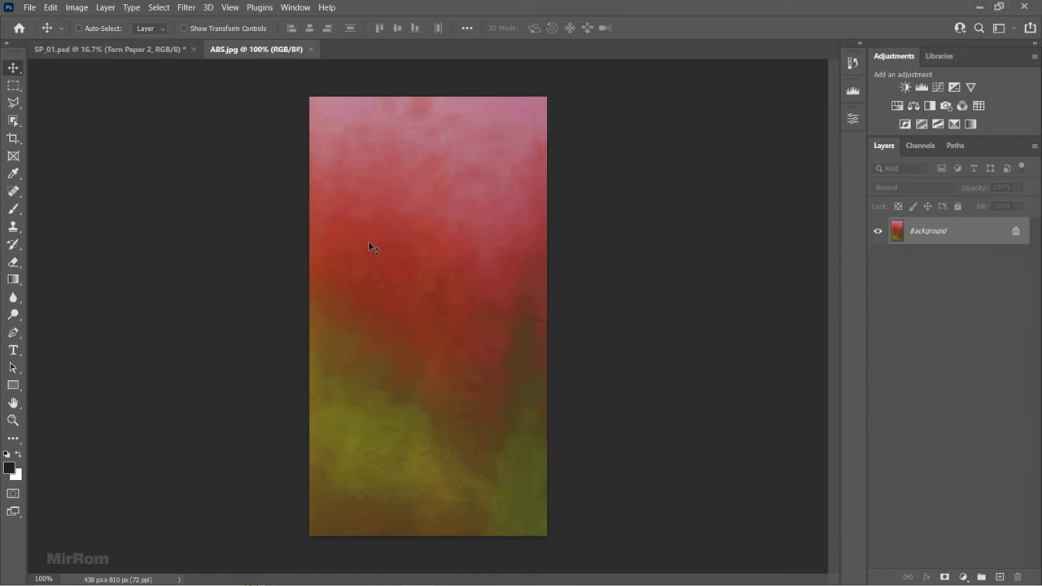
# - Bring the ABS.jpg gradient in as Layer 2 clipped to Torn Paper 2, then add Levels above Model copy 4
pyautogui.hotkey('ctrl', 'a')
pyautogui.moveTo(375, 197); pyautogui.dragTo(568, 323)
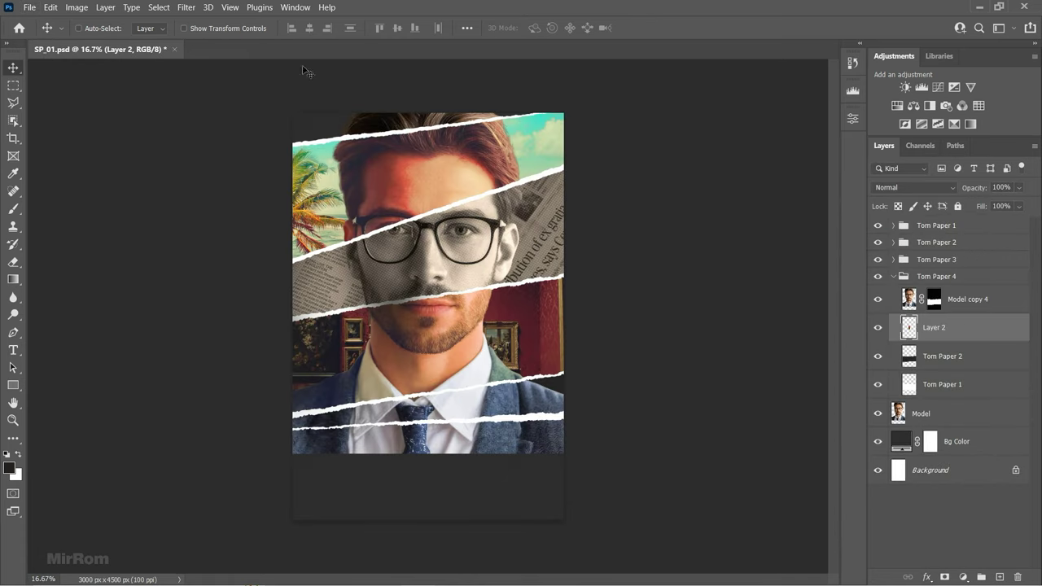
pyautogui.keyDown('alt'); pyautogui.click(1005, 341); pyautogui.keyUp('alt')
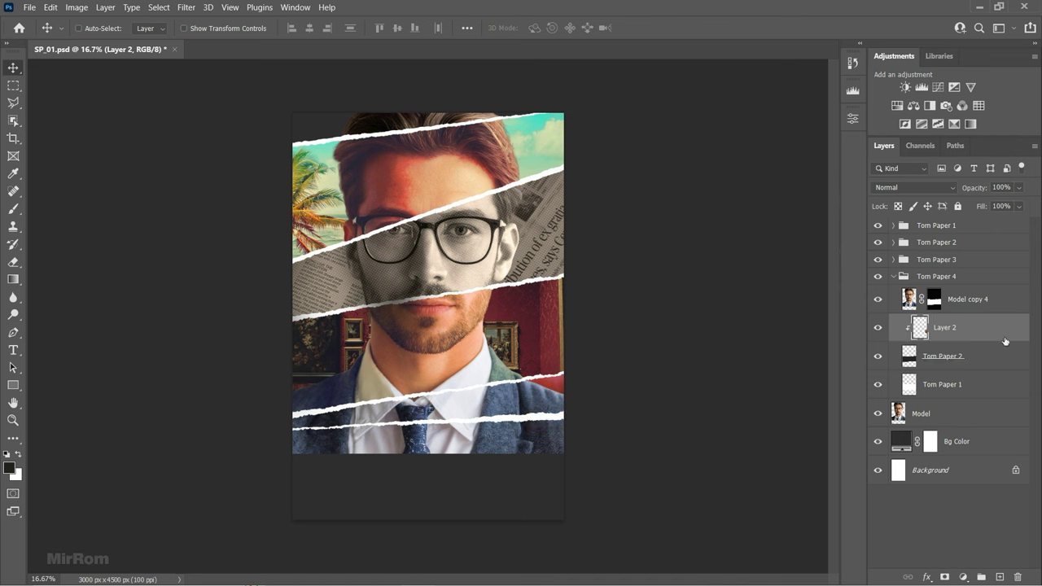
pyautogui.moveTo(721, 373); pyautogui.dragTo(712, 358)
pyautogui.click(998, 306)
pyautogui.click(922, 86)
# - Clip Levels 2 to Model copy 4 with midtone 0.94 and highlight 217
pyautogui.hotkey('ctrl', 'alt', 'g')
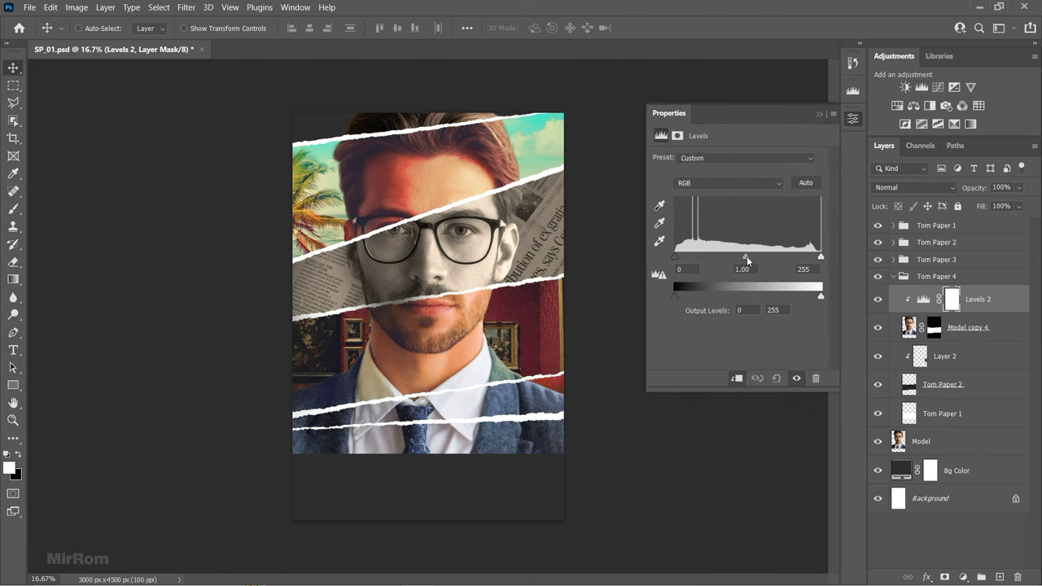
pyautogui.moveTo(754, 257); pyautogui.dragTo(750, 256)
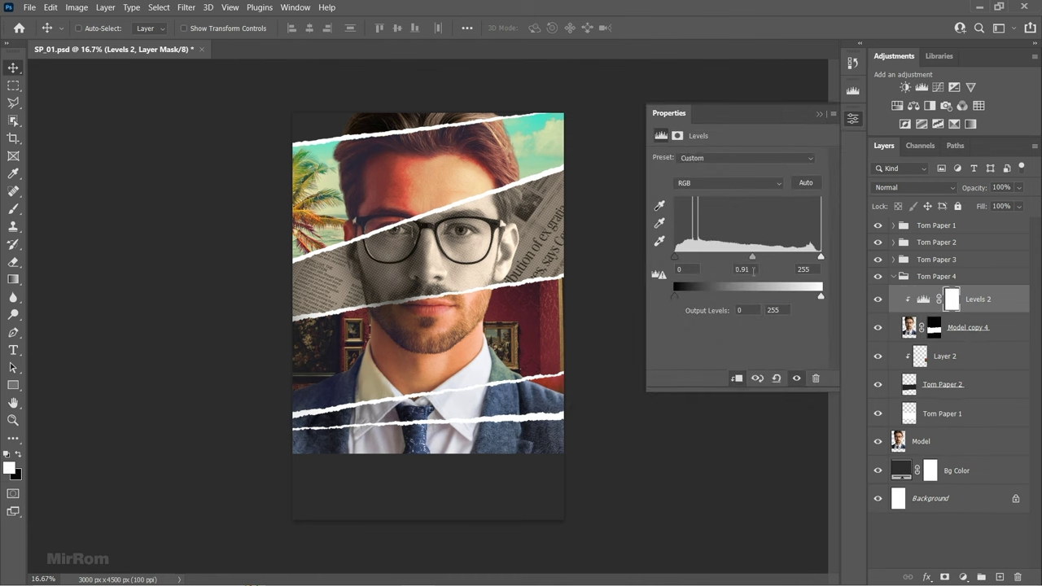
pyautogui.write('0.94')
pyautogui.moveTo(821, 258); pyautogui.dragTo(798, 255)
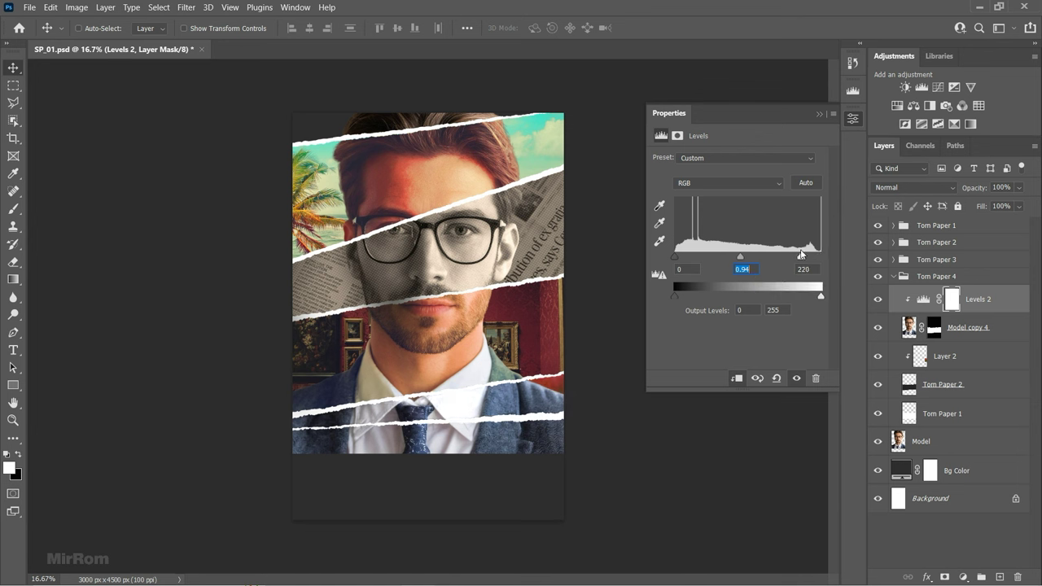
pyautogui.scroll(1, 815, 268)
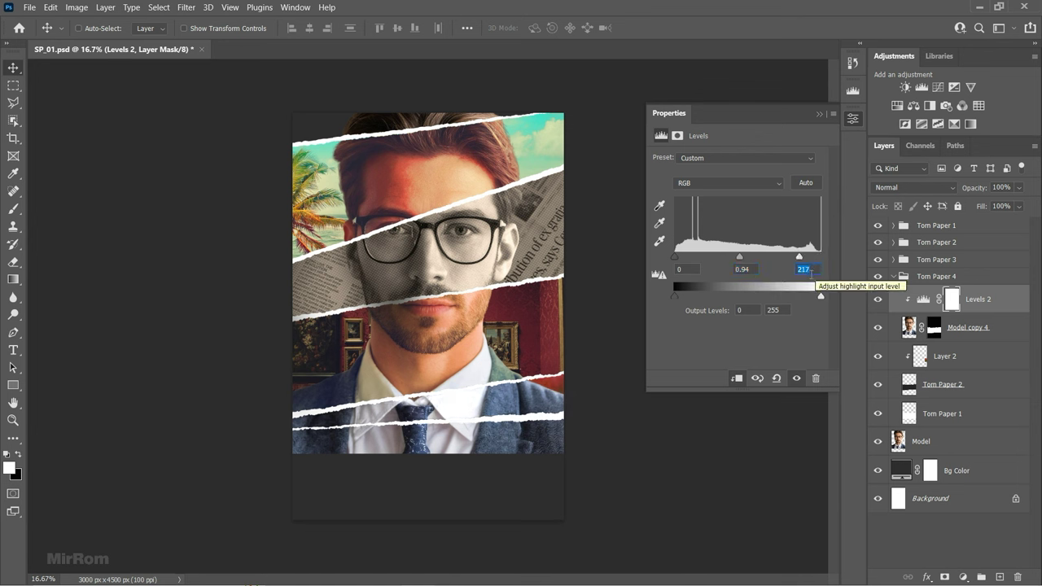
pyautogui.click(817, 114)
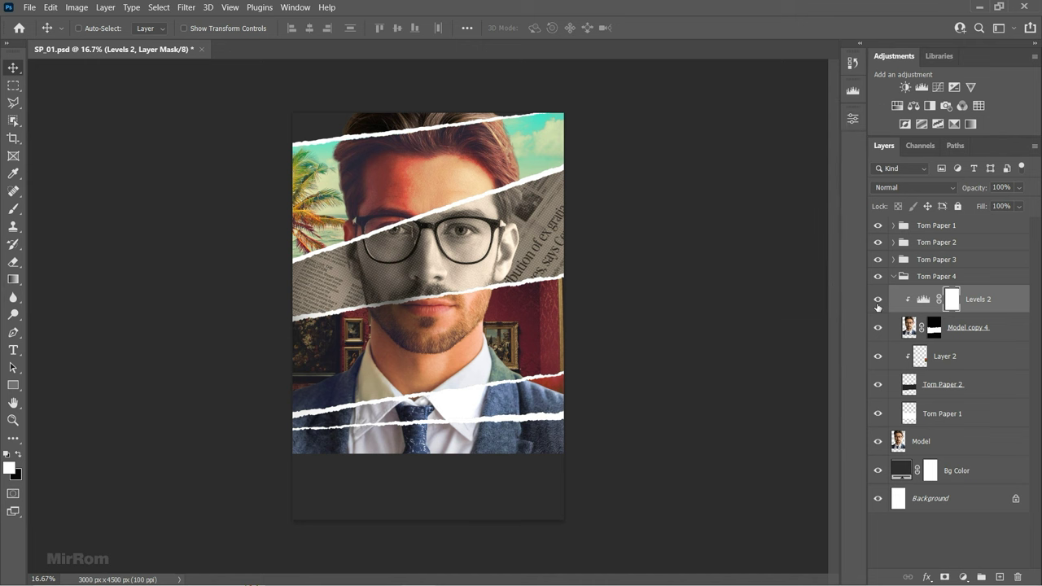
pyautogui.click(878, 300)
pyautogui.click(877, 299)
# - Add a clipped Curves 7 raising the black output to 11, then add Hue/Saturation
pyautogui.click(938, 87)
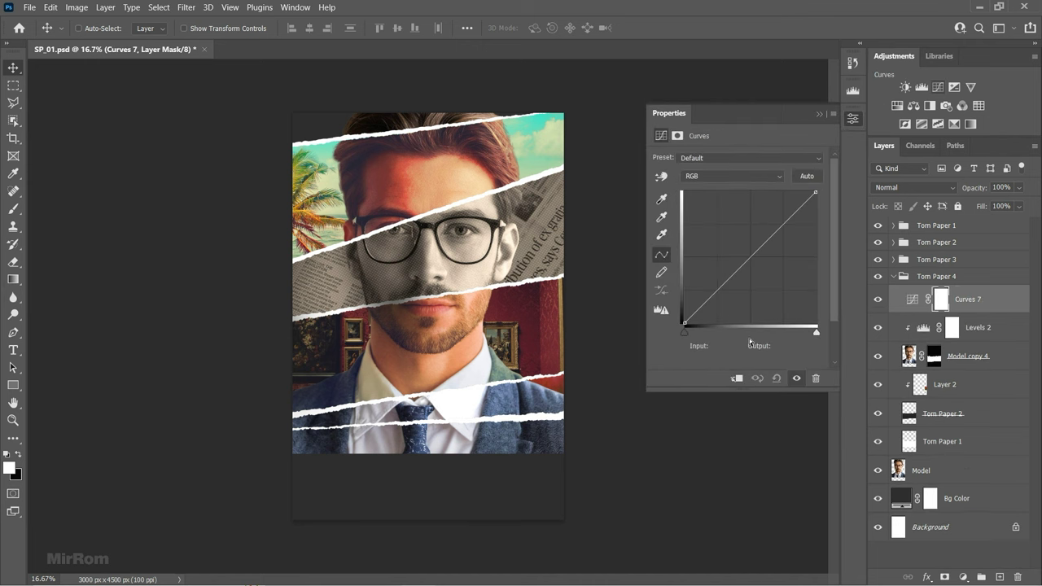
pyautogui.click(736, 378)
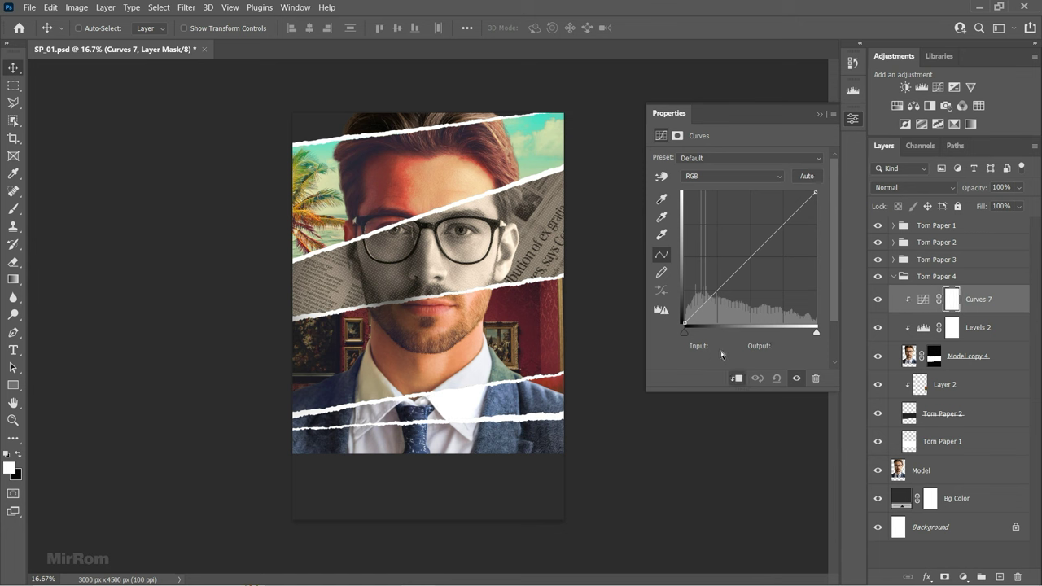
pyautogui.moveTo(687, 323); pyautogui.dragTo(673, 316)
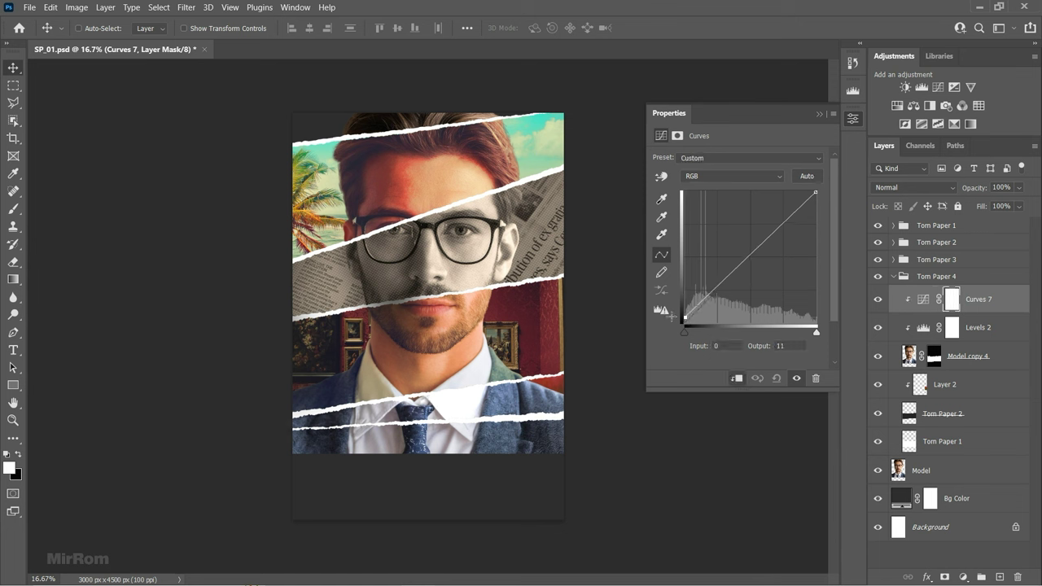
pyautogui.click(818, 114)
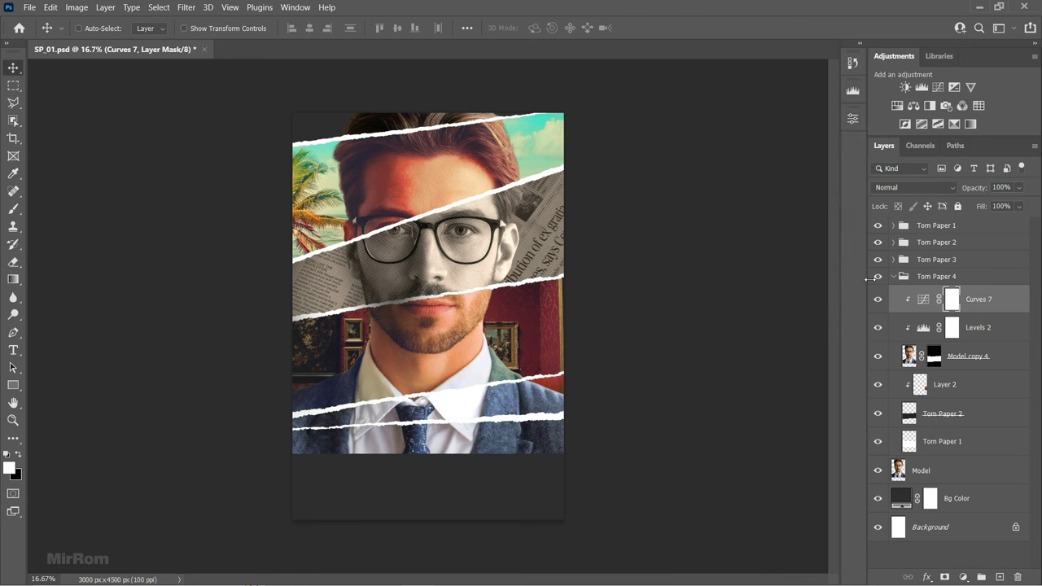
pyautogui.click(852, 118)
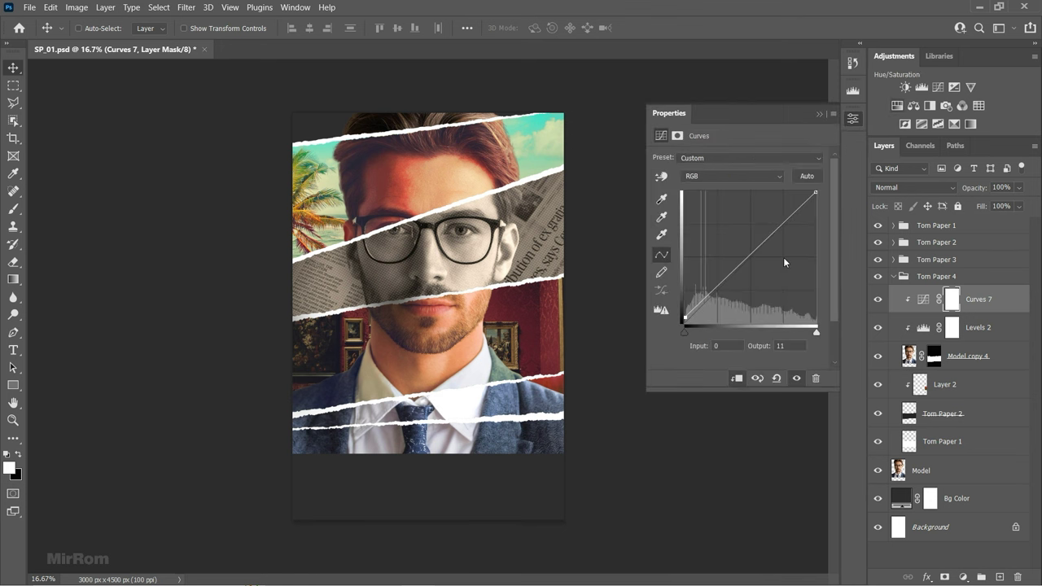
pyautogui.click(905, 87)
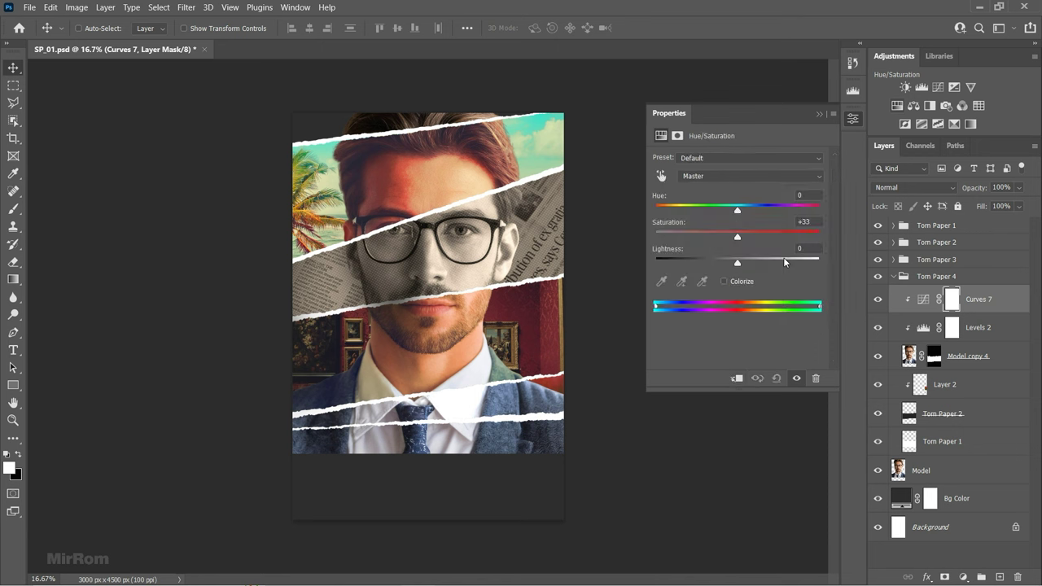
# - Clip Hue/Saturation 6 and colorize it with Saturation 61 and Lightness -12
pyautogui.click(736, 379)
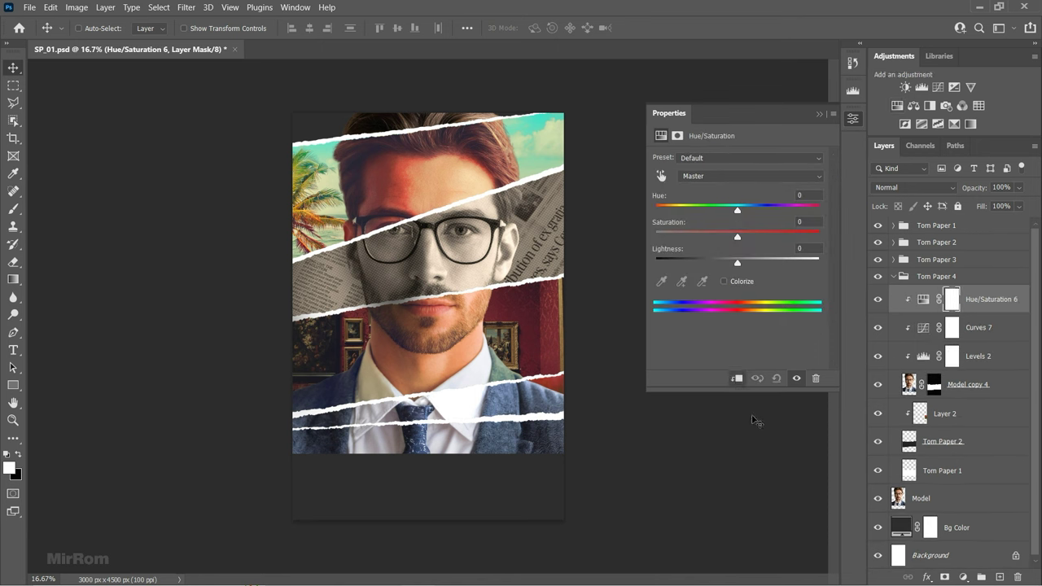
pyautogui.click(724, 282)
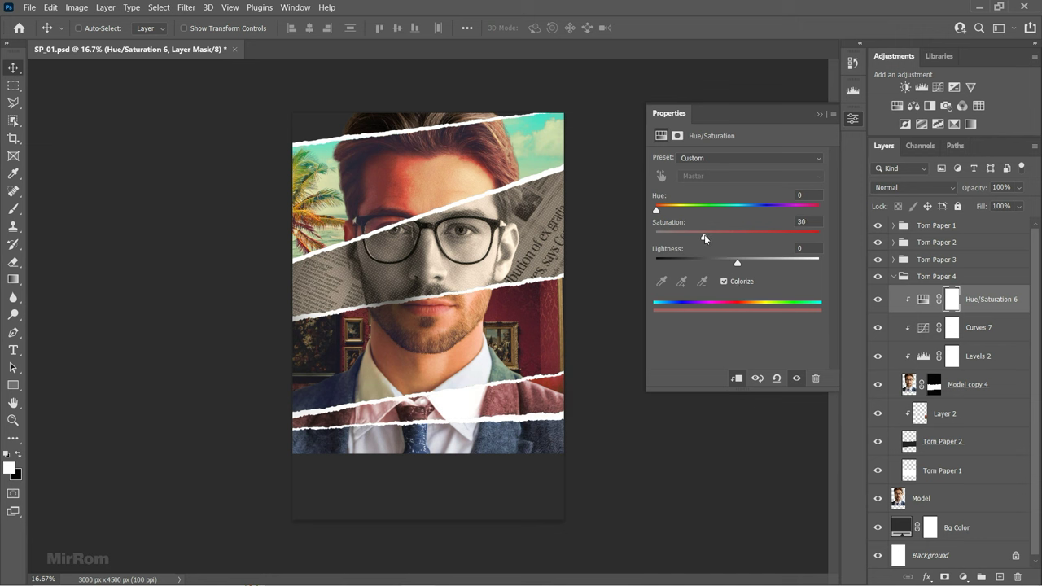
pyautogui.moveTo(712, 236); pyautogui.dragTo(723, 236)
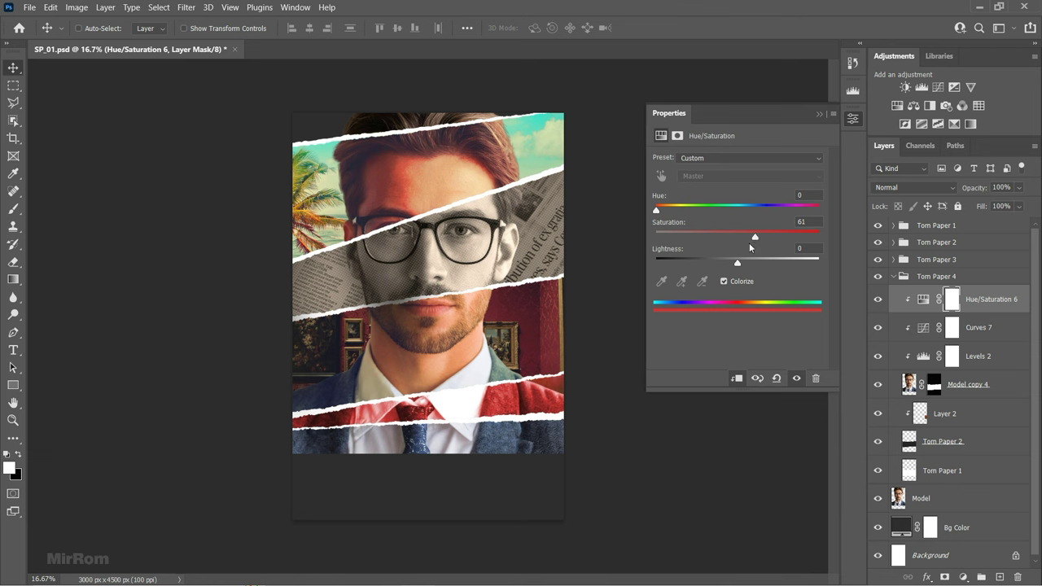
pyautogui.moveTo(740, 261); pyautogui.dragTo(729, 264)
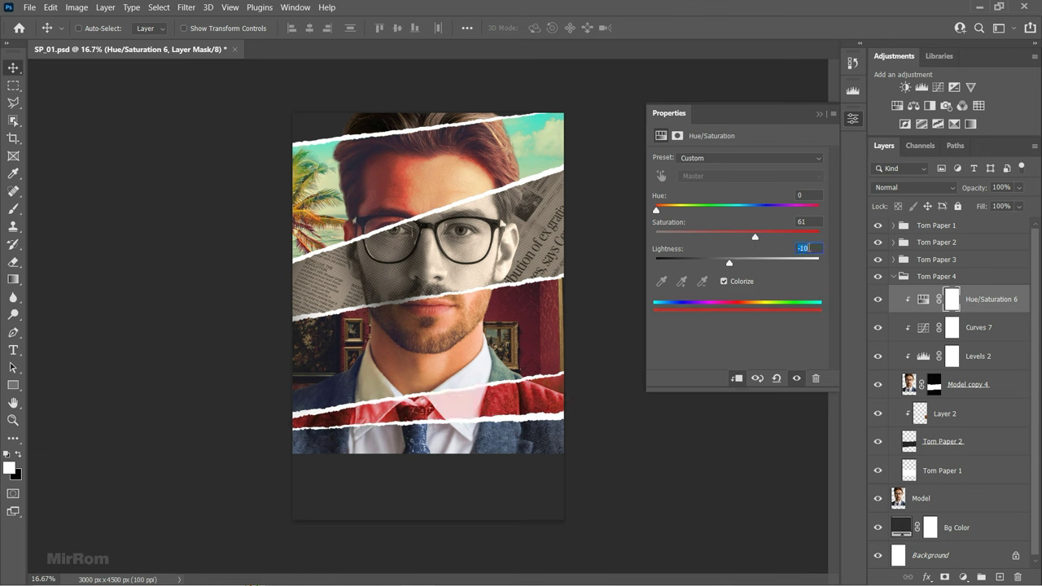
pyautogui.click(925, 300)
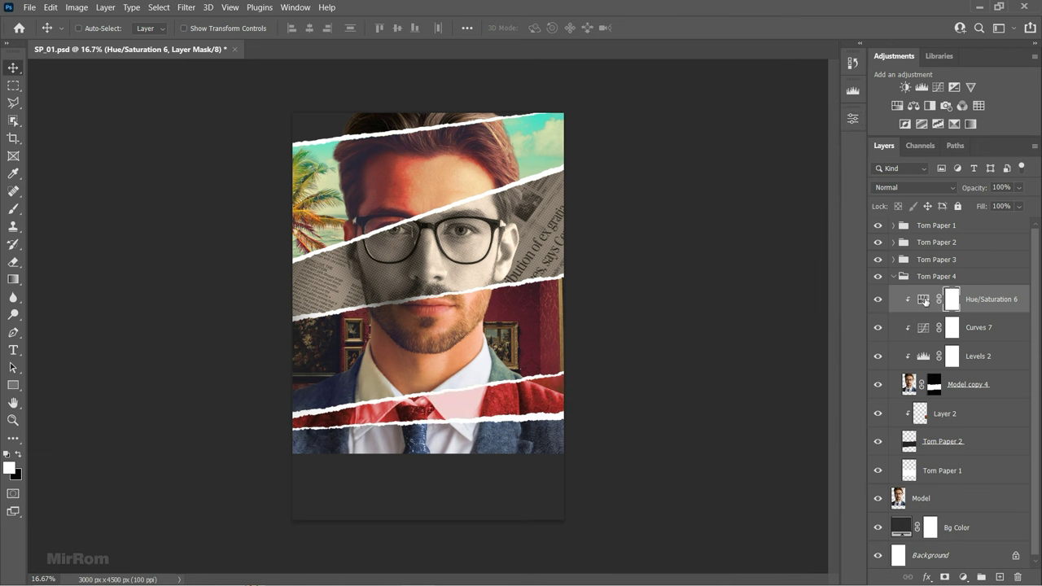
# - Paint black with a 250 px brush on the Hue/Saturation 6 mask over the shirt collar
pyautogui.click(19, 454)
pyautogui.press('b')
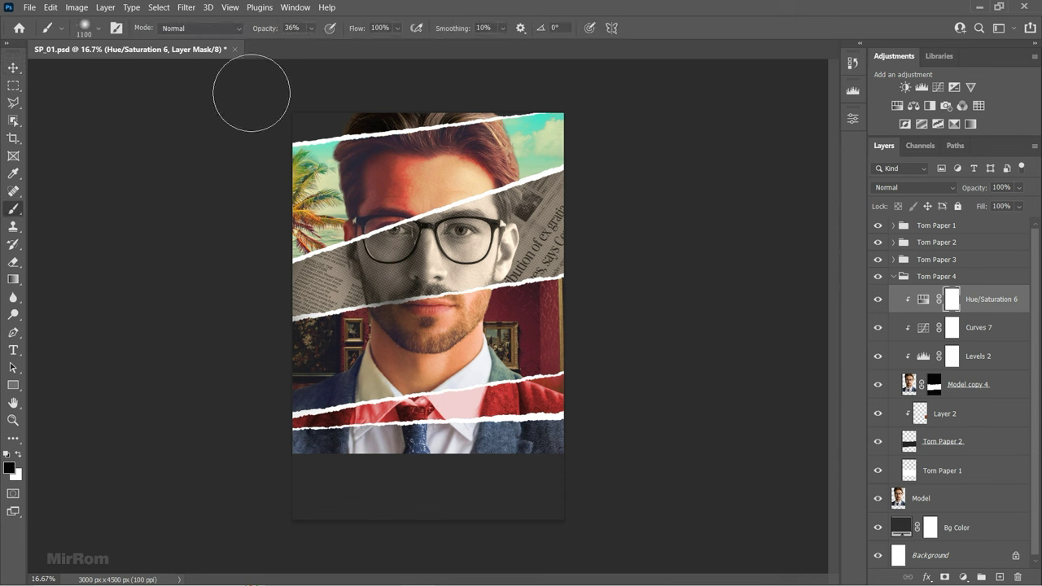
pyautogui.rightClick(459, 345)
pyautogui.moveTo(603, 406); pyautogui.dragTo(577, 406)
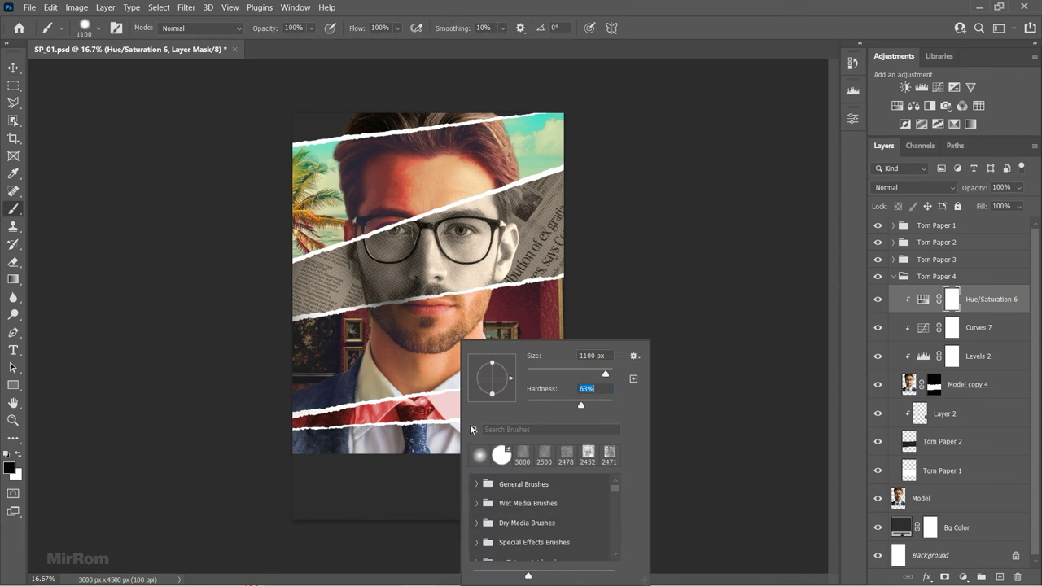
pyautogui.click(419, 419)
pyautogui.press('[')
pyautogui.press('[')
pyautogui.press('[')
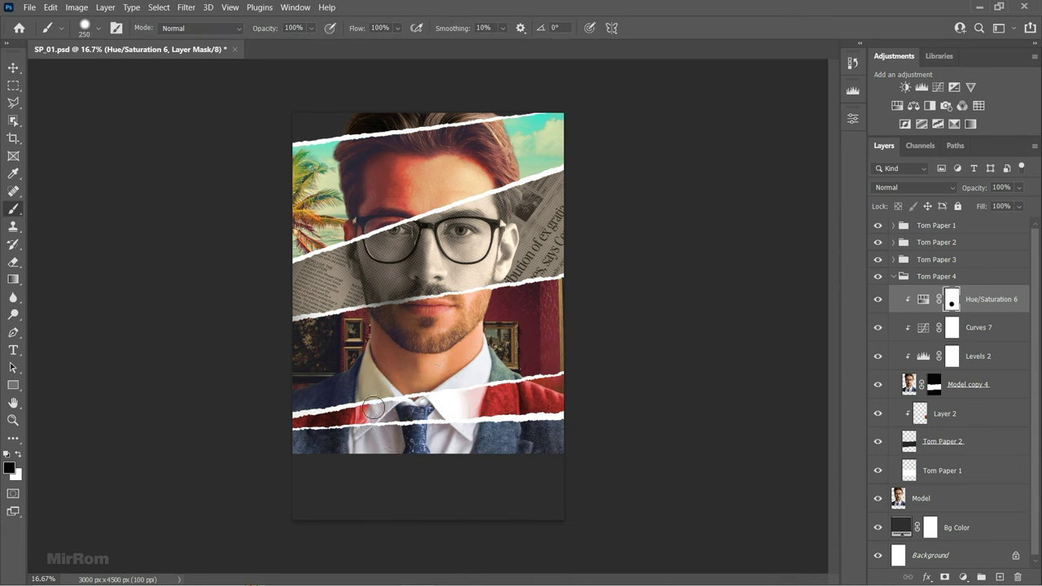
pyautogui.moveTo(457, 422); pyautogui.dragTo(444, 398)
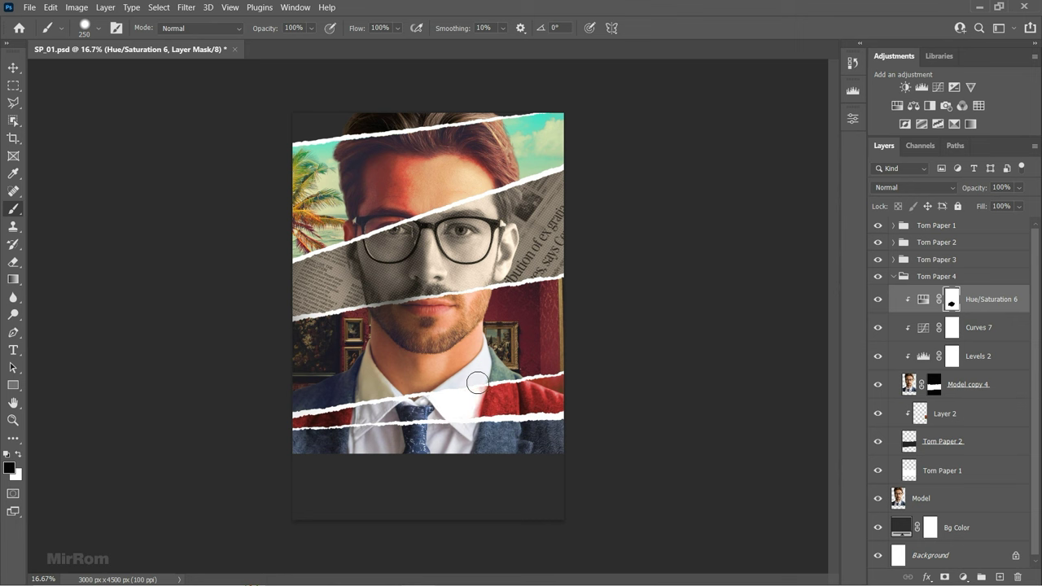
# - Switch back to the Move tool and collapse the Torn Paper 4 group
pyautogui.press('v')
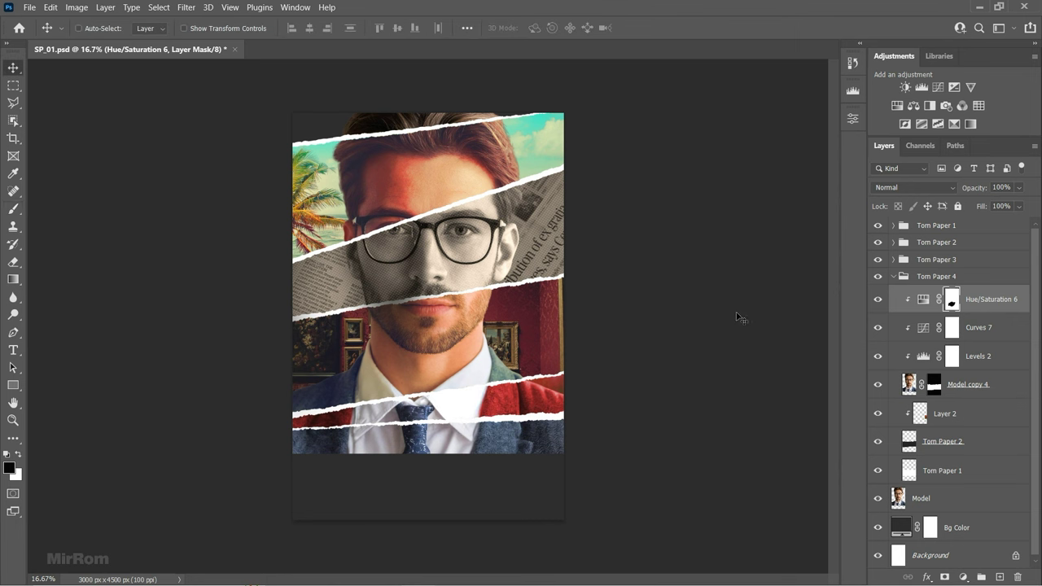
pyautogui.click(893, 277)
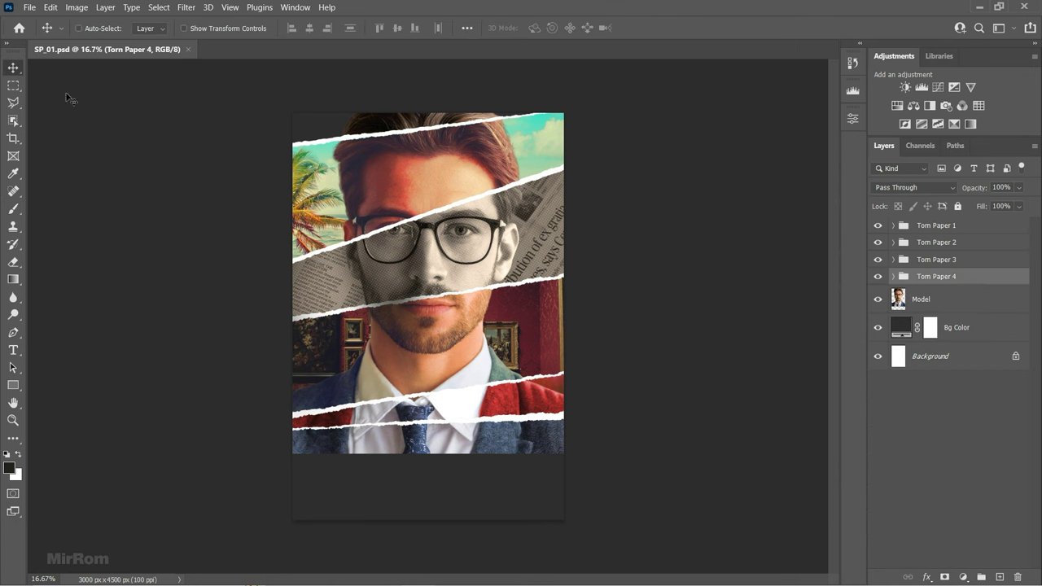
pyautogui.click(28, 7)
# - Open the knit sweater photo, crop it down to the sweater, and select it all
pyautogui.click(37, 30)
pyautogui.press('c')
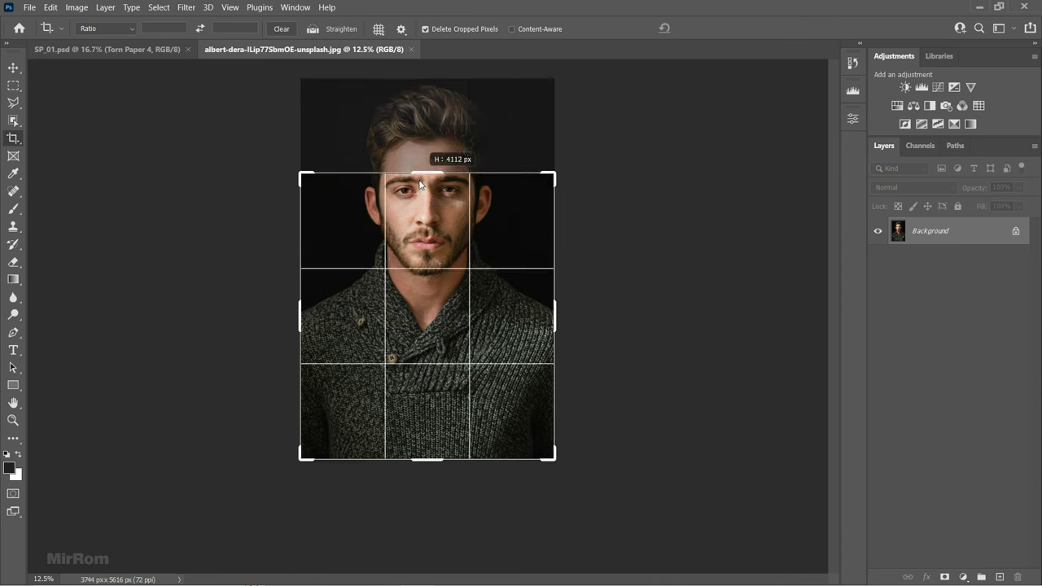
pyautogui.moveTo(425, 127); pyautogui.dragTo(425, 233)
pyautogui.press('Return')
pyautogui.press('v')
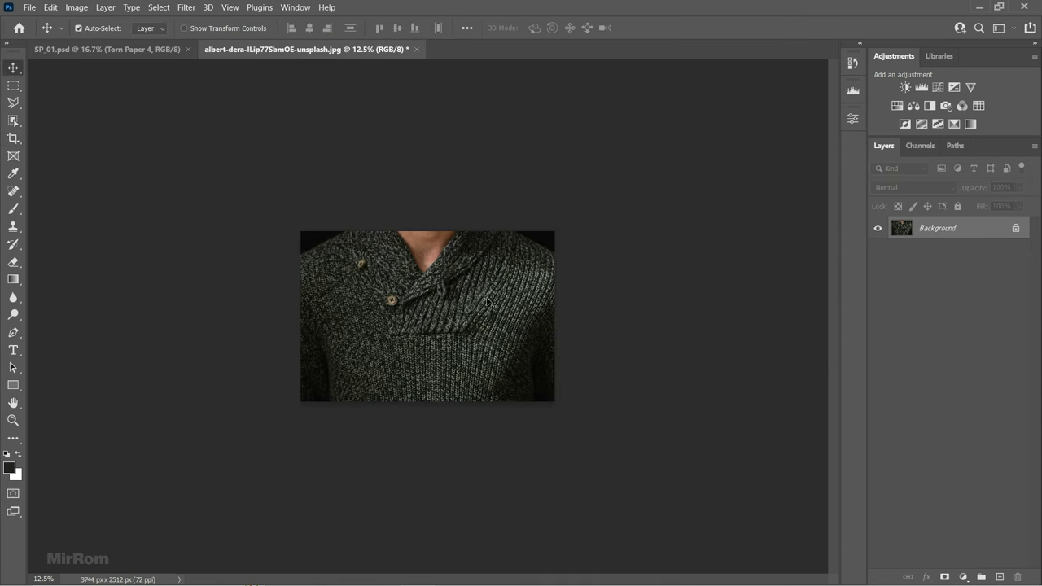
pyautogui.hotkey('ctrl', 'a')
# - Paste the sweater above Model and scale it across the bottom of the portrait
pyautogui.click(165, 55)
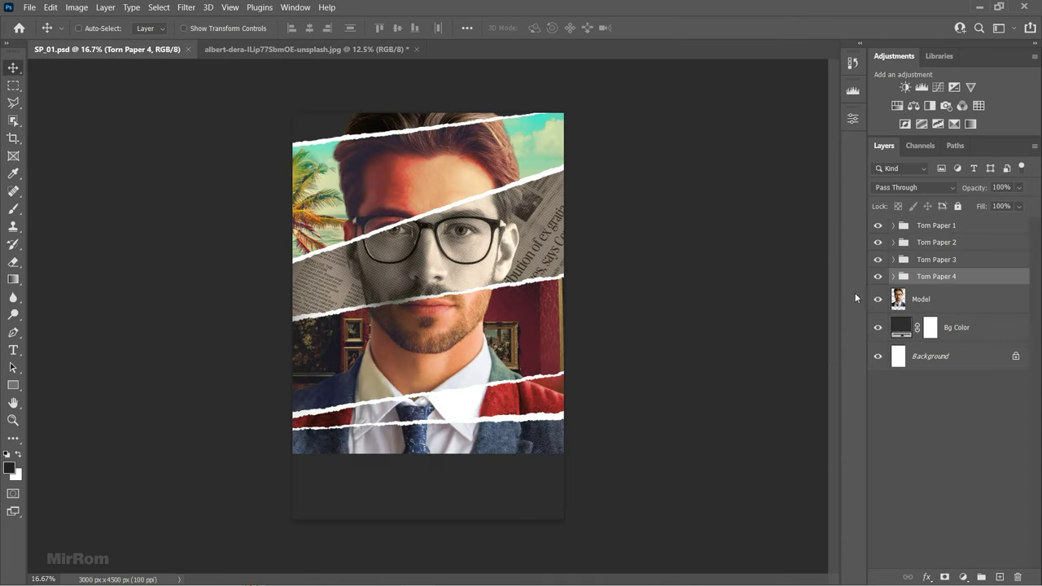
pyautogui.click(927, 300)
pyautogui.press('ctrl')
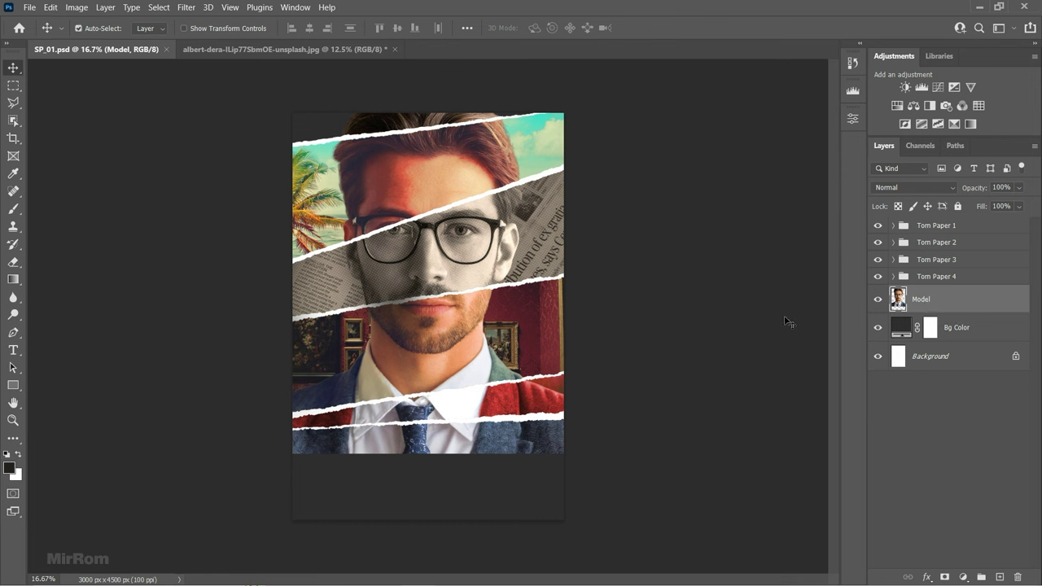
pyautogui.hotkey('ctrl', 'v')
pyautogui.moveTo(668, 375); pyautogui.dragTo(561, 485)
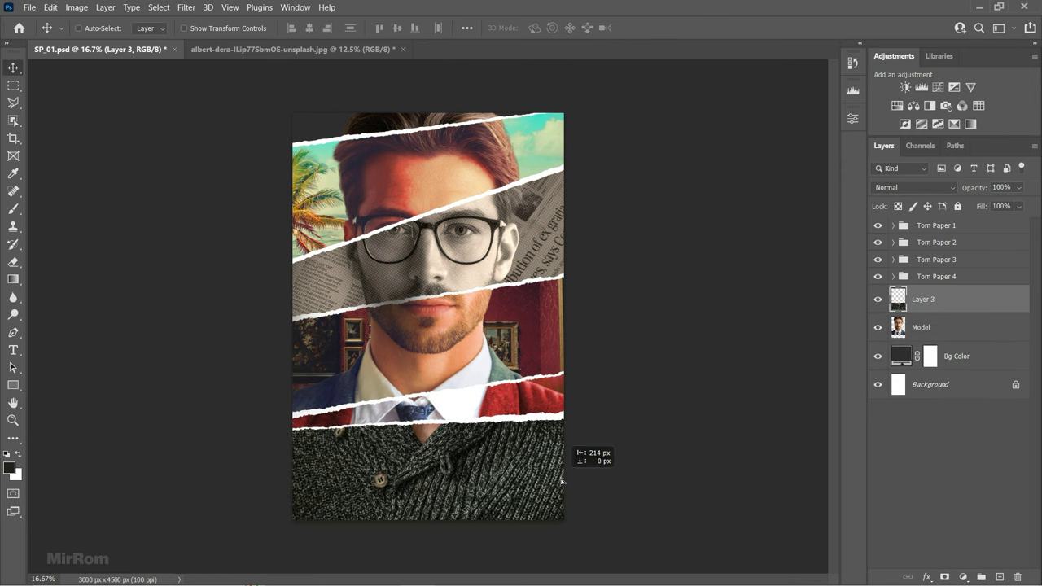
pyautogui.hotkey('ctrl', 't')
pyautogui.moveTo(596, 383); pyautogui.dragTo(584, 388)
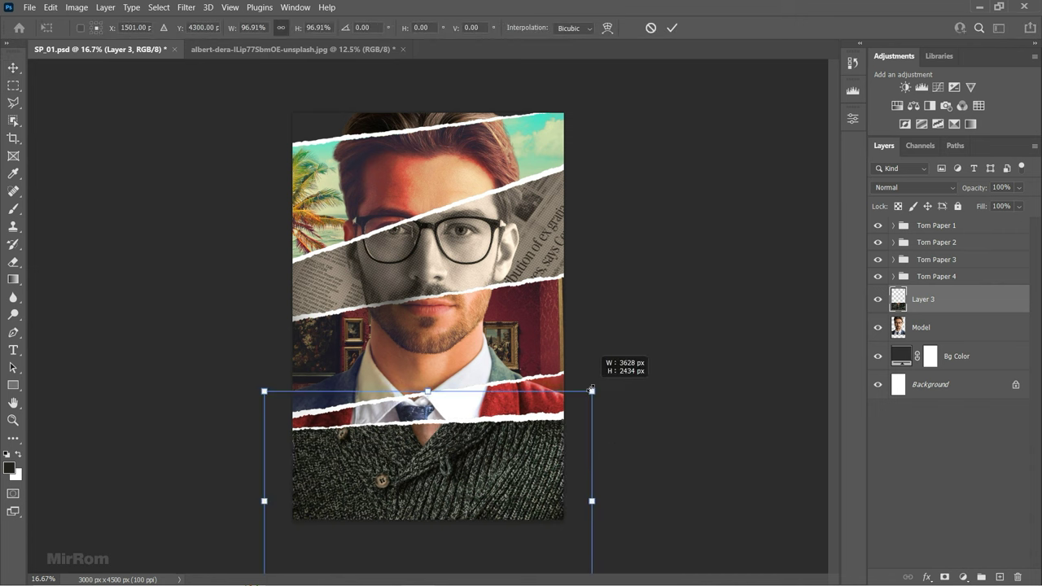
pyautogui.press('Return')
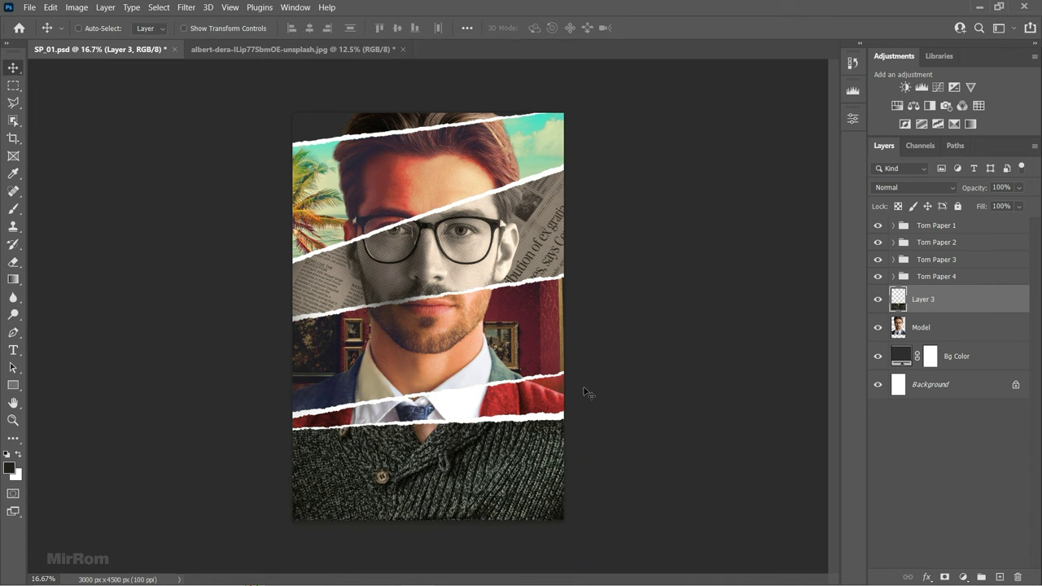
pyautogui.hotkey('shift', 'Up')
pyautogui.hotkey('shift', 'Up')
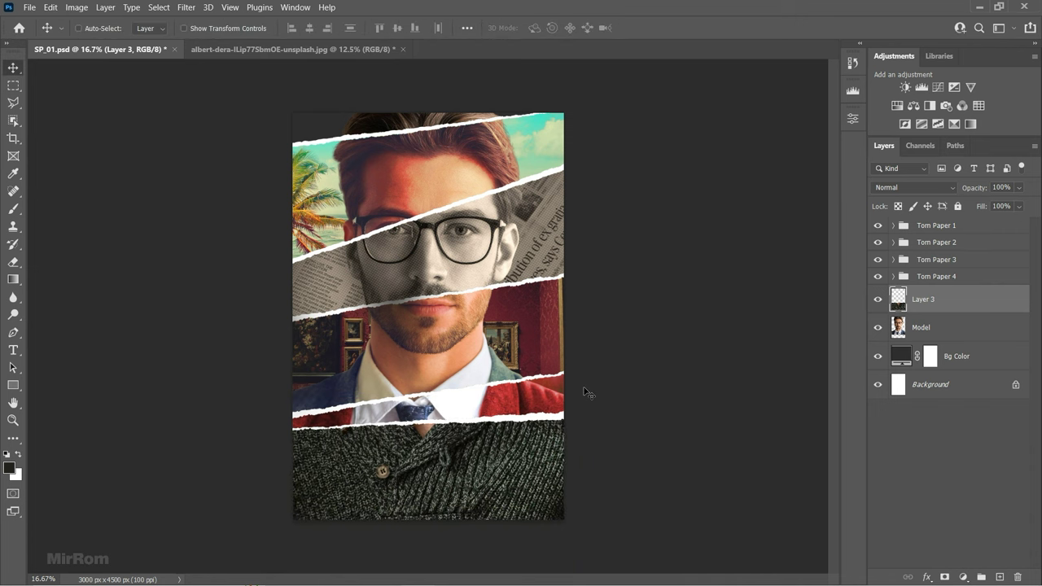
pyautogui.hotkey('ctrl', 'z')
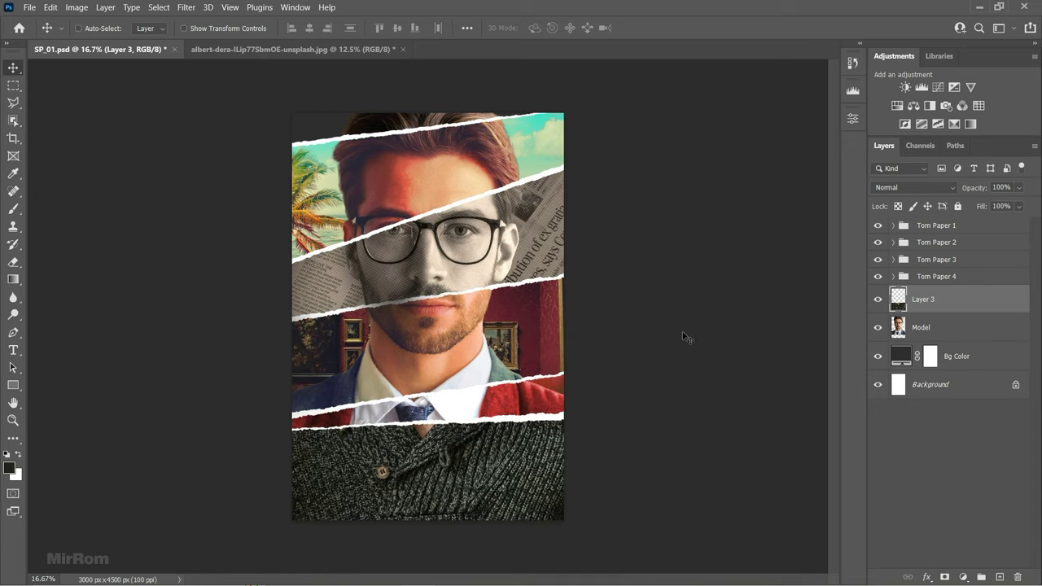
# - Rename the pasted sweater layer to Sweater
pyautogui.doubleClick(929, 301)
pyautogui.write('Sweater')
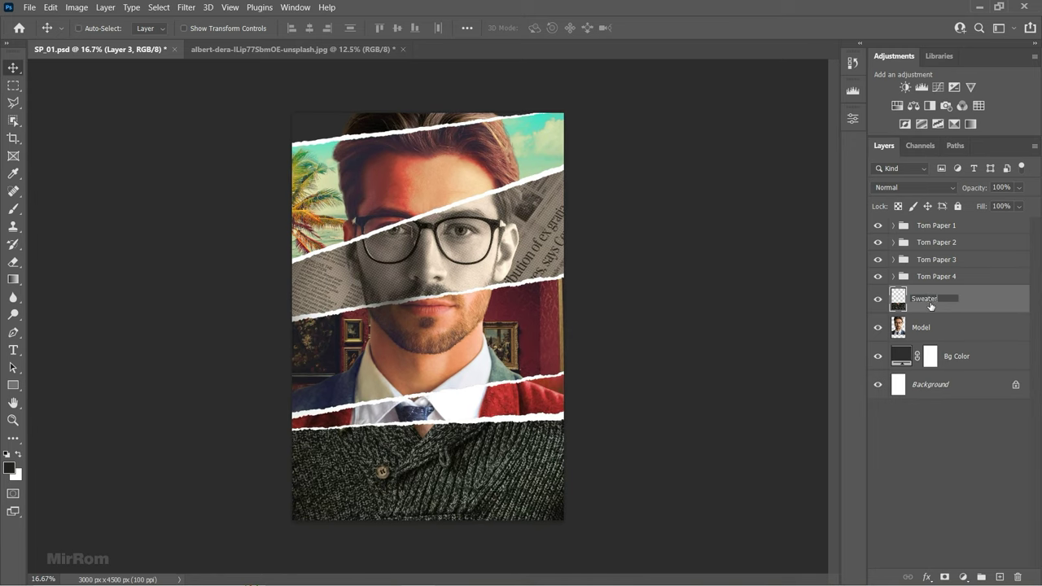
pyautogui.press('Return')
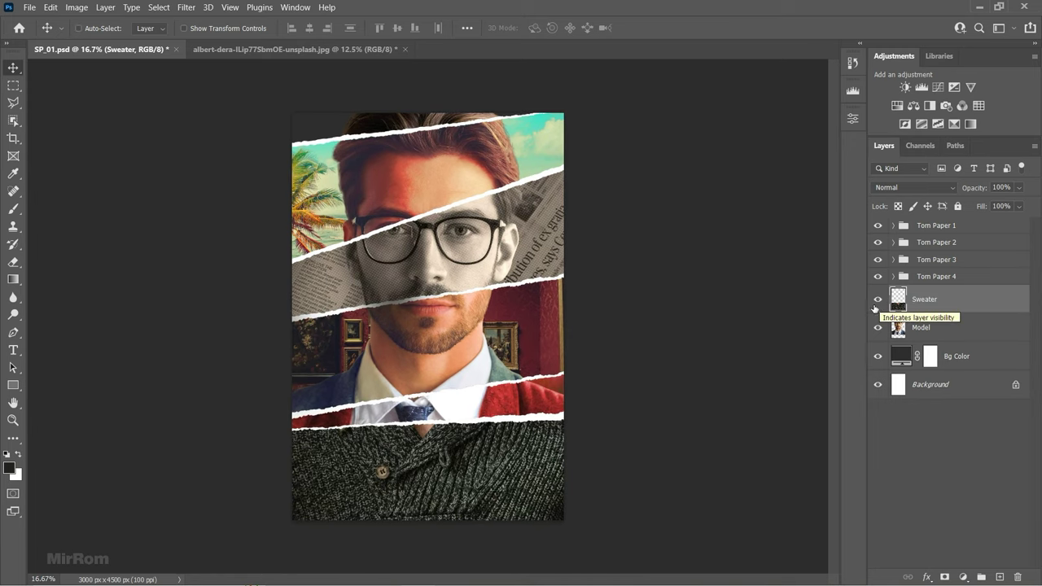
# - Add Curves clipped to Sweater with white output 214 and black output 9
pyautogui.click(921, 87)
pyautogui.hotkey('ctrl', 'alt', 'g')
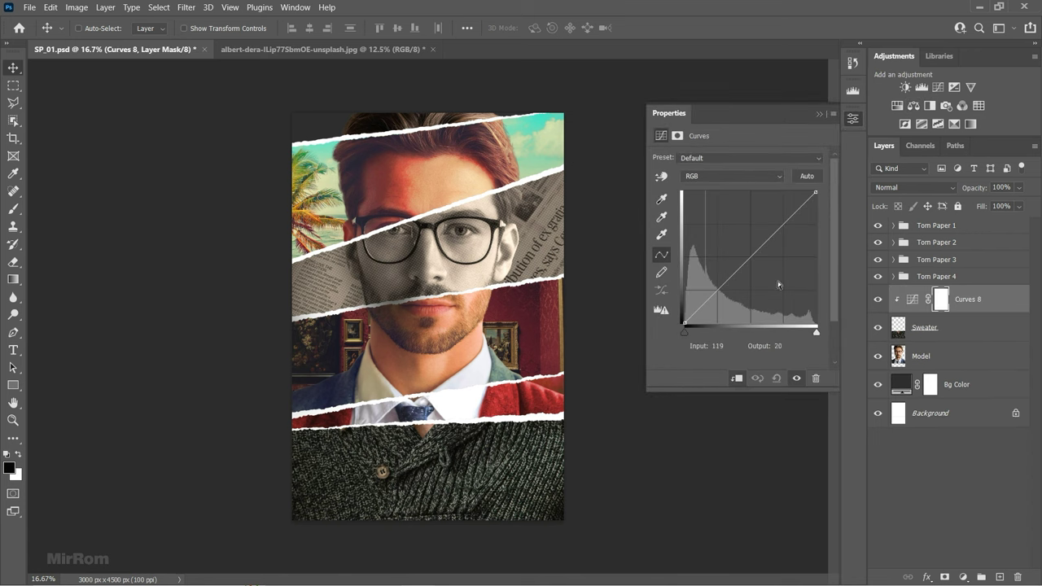
pyautogui.moveTo(815, 192); pyautogui.dragTo(815, 214)
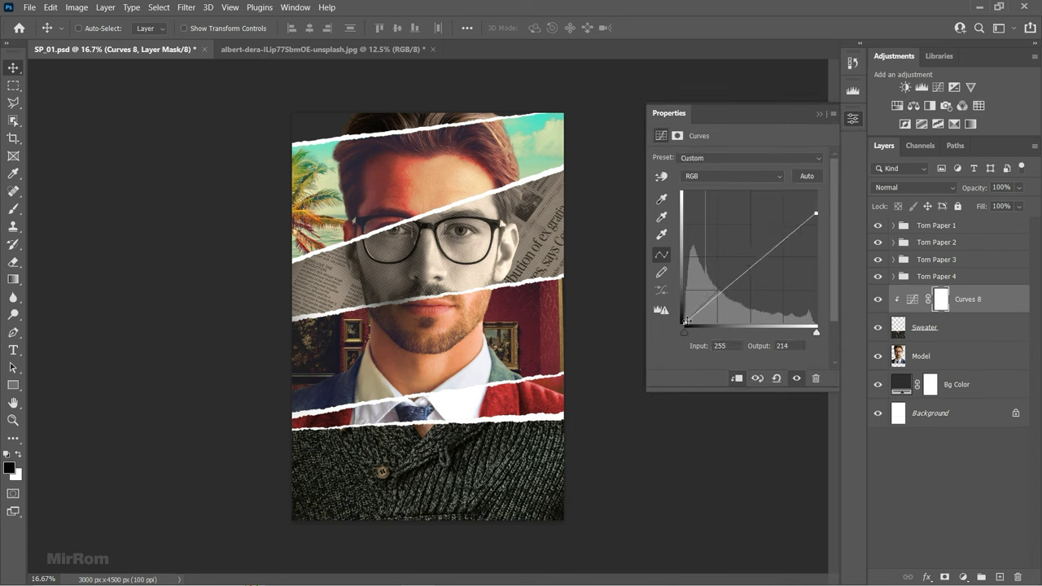
pyautogui.moveTo(685, 322); pyautogui.dragTo(685, 318)
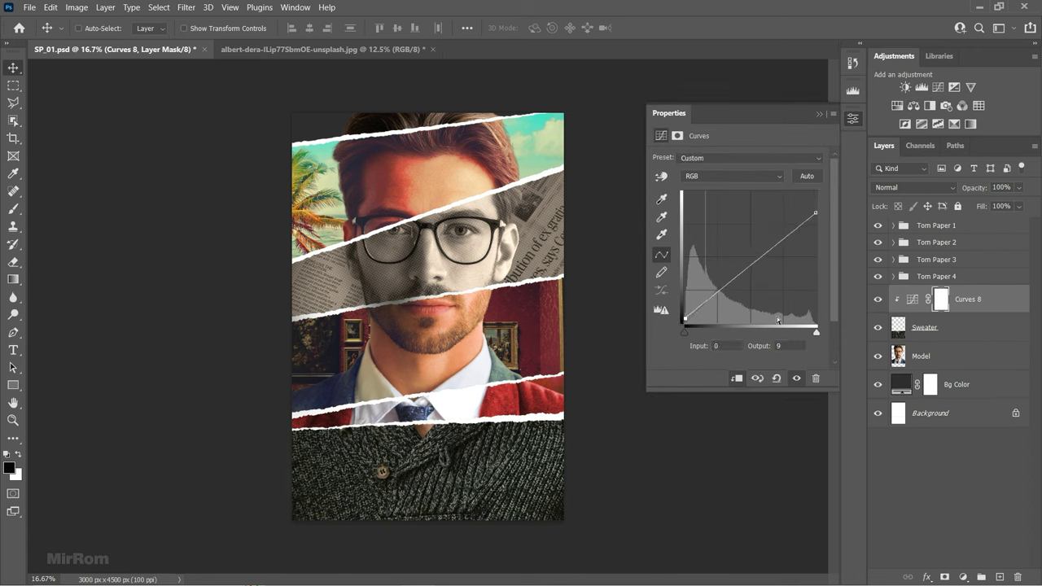
# - Add a Soft_Warming.look Color Lookup, then close the sweater photo without saving
pyautogui.click(978, 106)
pyautogui.click(764, 158)
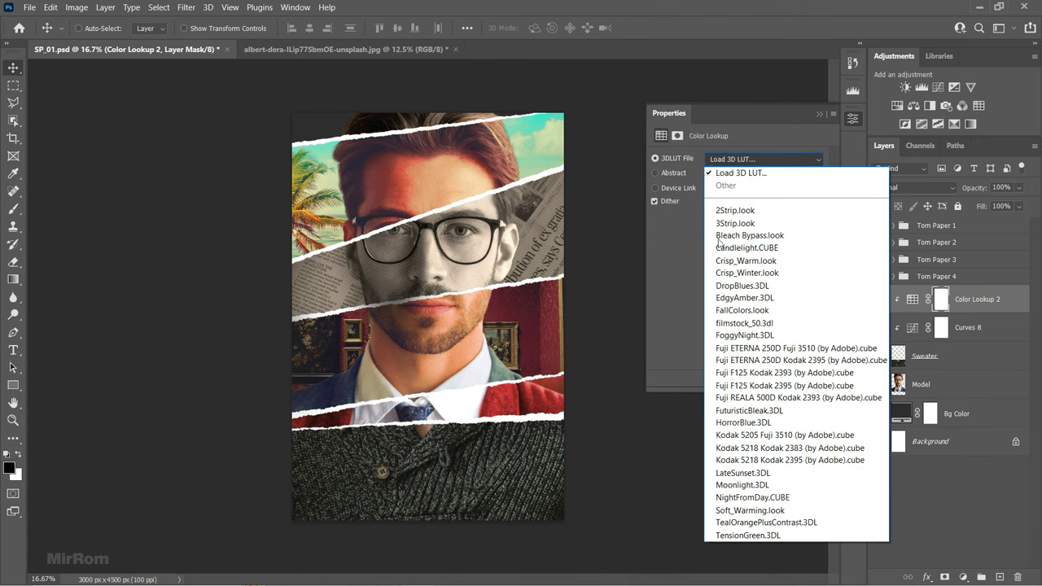
pyautogui.click(730, 508)
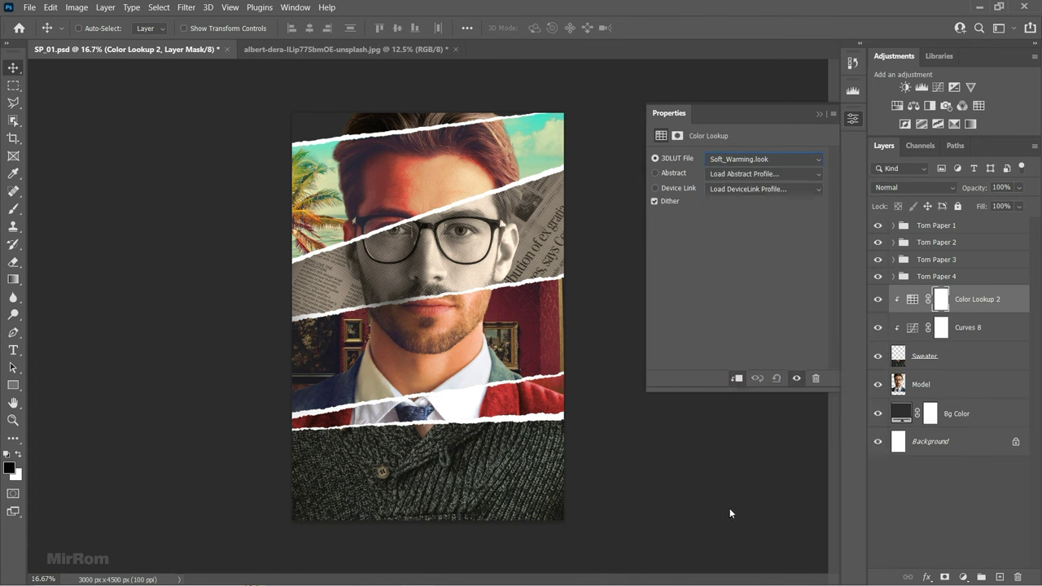
pyautogui.click(821, 114)
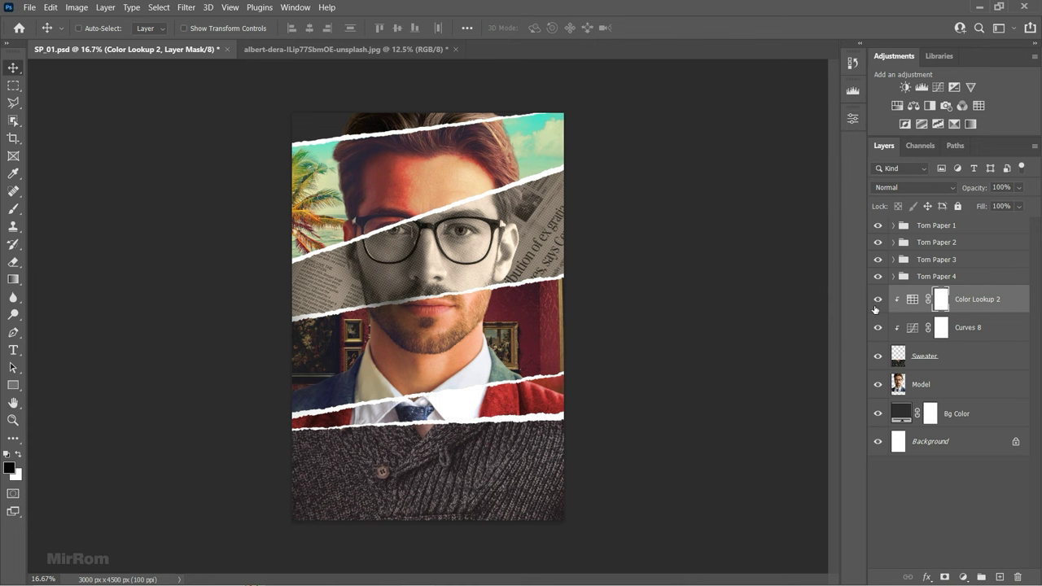
pyautogui.click(928, 362)
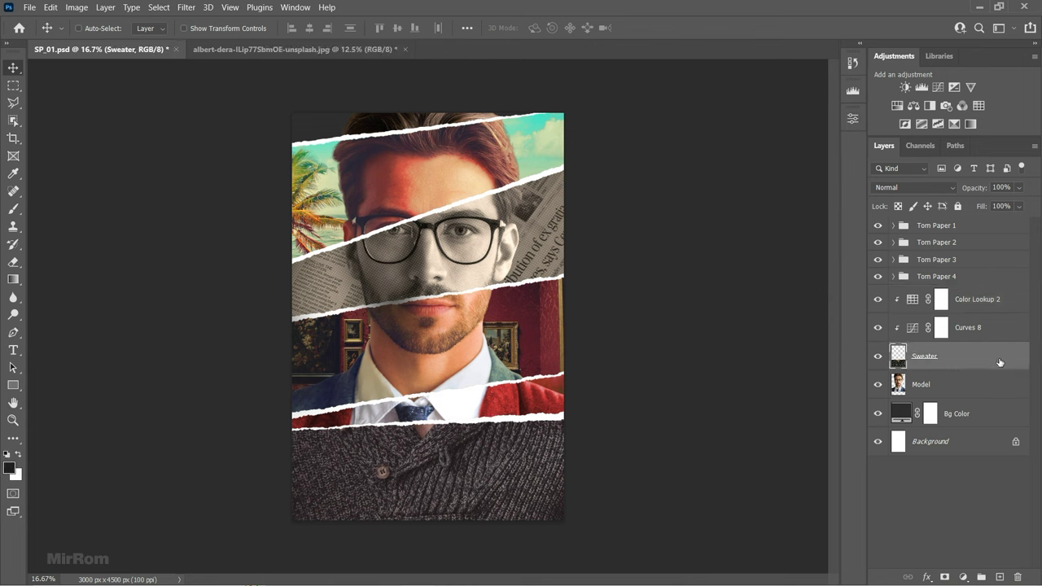
pyautogui.click(989, 300)
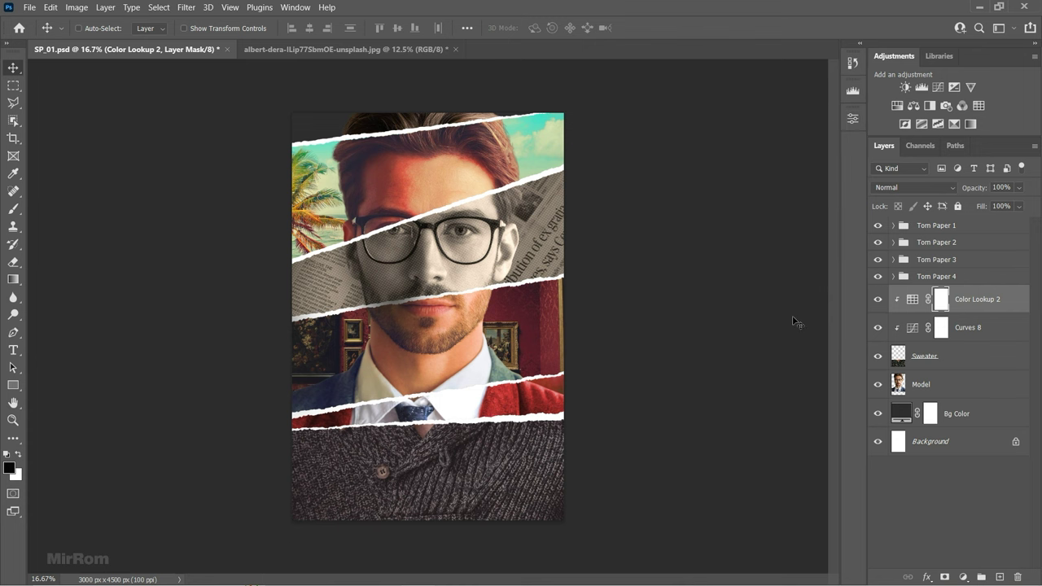
pyautogui.click(455, 49)
pyautogui.click(542, 233)
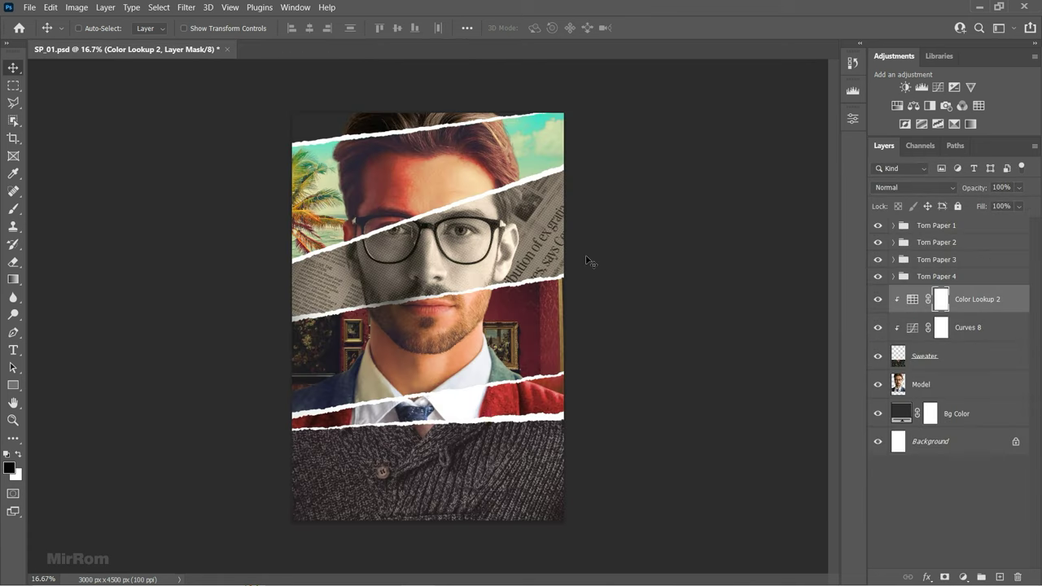
# - Save the portrait and drag the Shawl.png image into it
pyautogui.hotkey('ctrl', 's')
pyautogui.click(29, 6)
pyautogui.moveTo(328, 176)
pyautogui.mouseDown()
pyautogui.moveTo(485, 233)
pyautogui.moveTo(514, 468)
pyautogui.mouseUp()
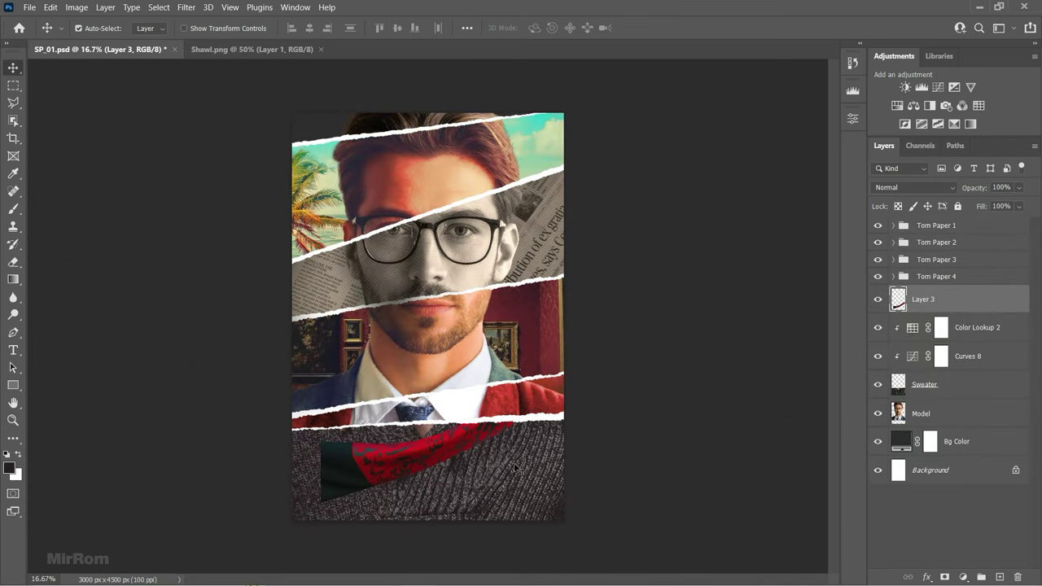
# - Warp the shawl into a downward curve around the neckline over the sweater
pyautogui.hotkey('ctrl', 't')
pyautogui.click(606, 28)
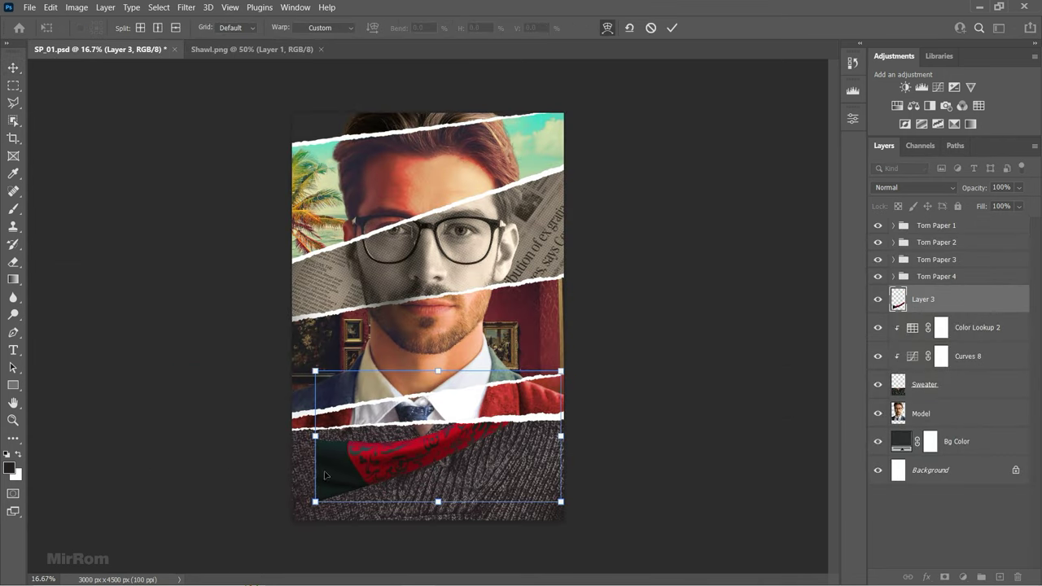
pyautogui.moveTo(313, 502); pyautogui.dragTo(300, 429)
pyautogui.moveTo(396, 494); pyautogui.dragTo(400, 544)
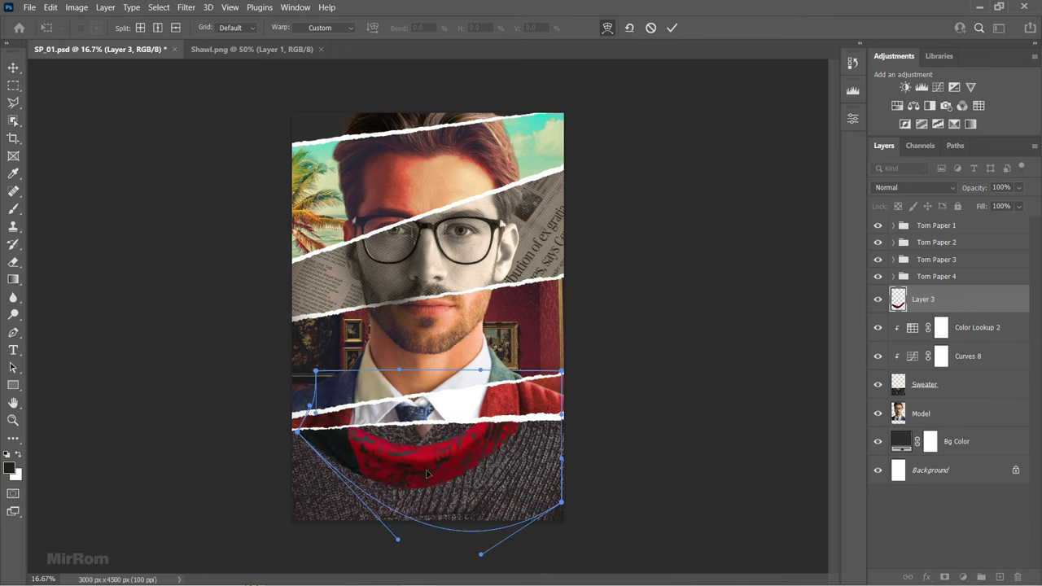
pyautogui.moveTo(479, 502); pyautogui.dragTo(482, 558)
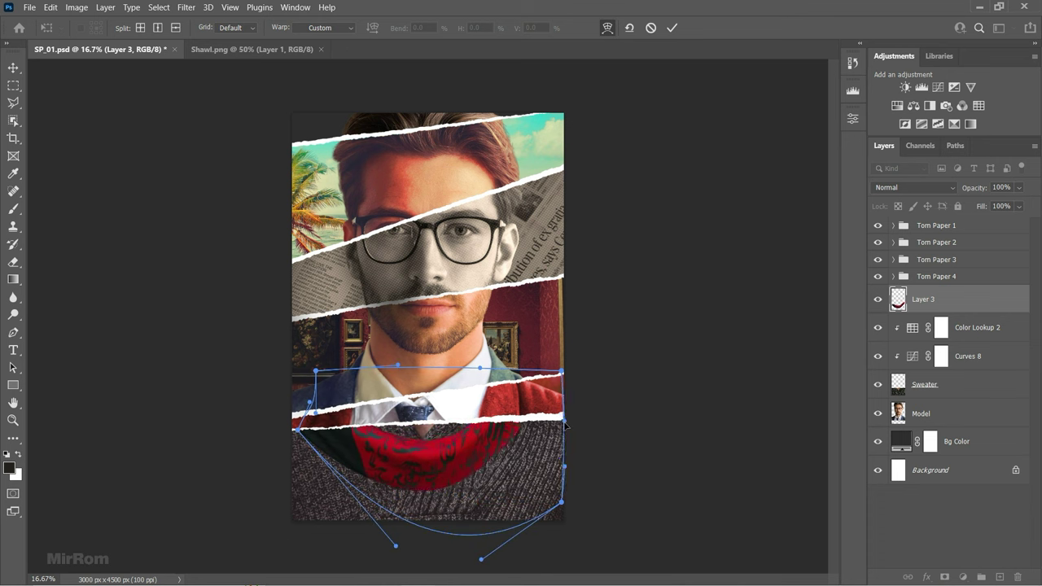
pyautogui.press('Return')
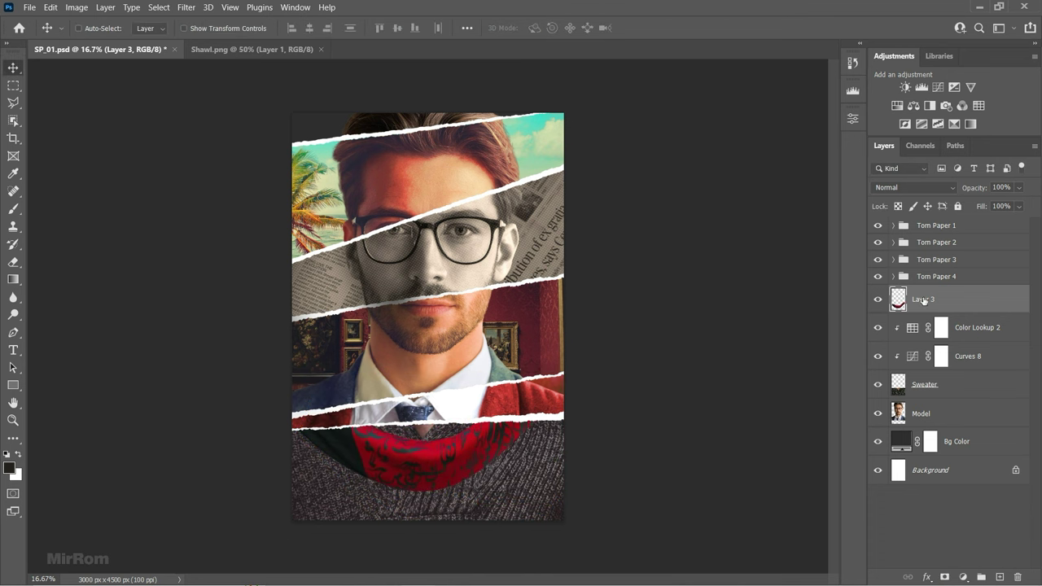
# - Rename the warped layer Shawl and nudge it slightly right
pyautogui.doubleClick(922, 299)
pyautogui.press('Return')
pyautogui.hotkey('shift', 'Right')
pyautogui.hotkey('shift', 'Right')
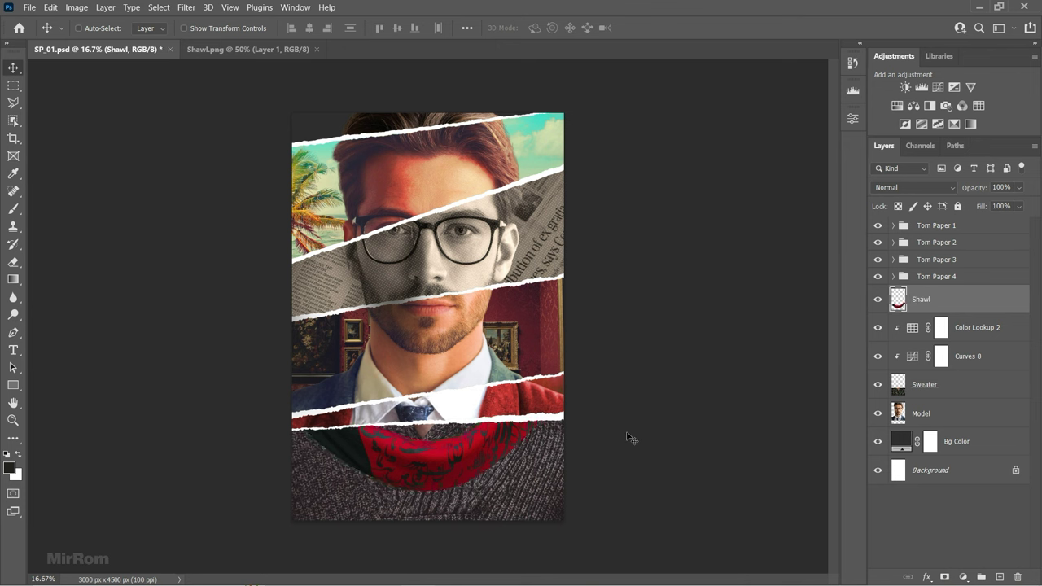
# - Add a clipped Curves to the shawl, lifting the black output to 12
pyautogui.click(921, 87)
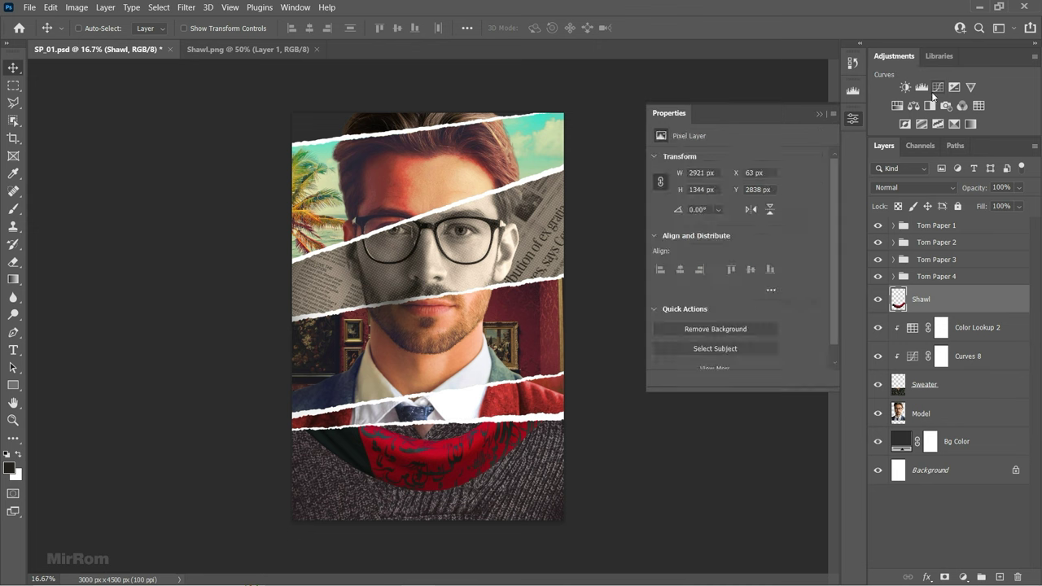
pyautogui.click(737, 380)
pyautogui.moveTo(686, 323); pyautogui.dragTo(681, 316)
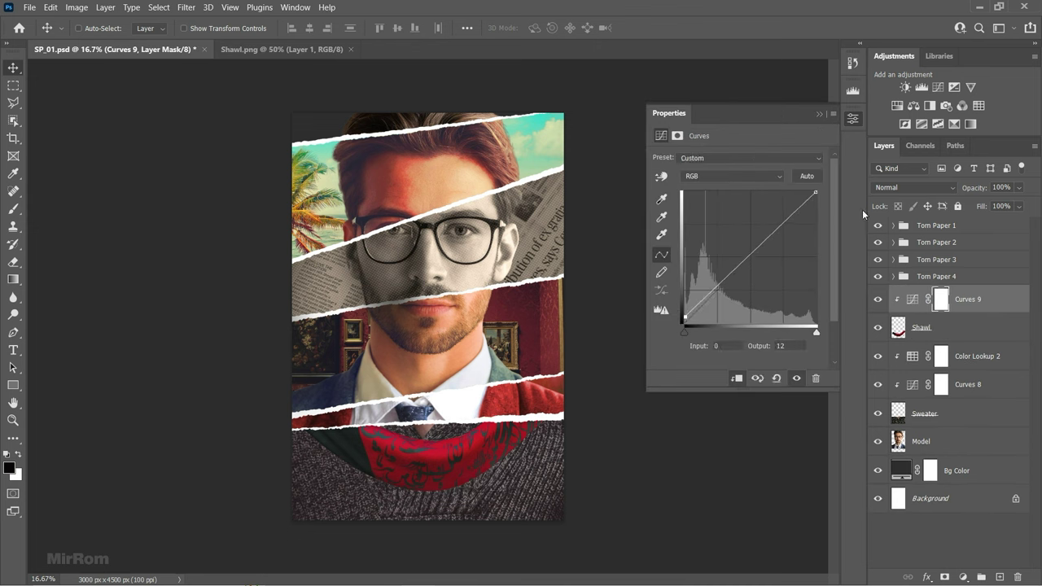
pyautogui.click(852, 118)
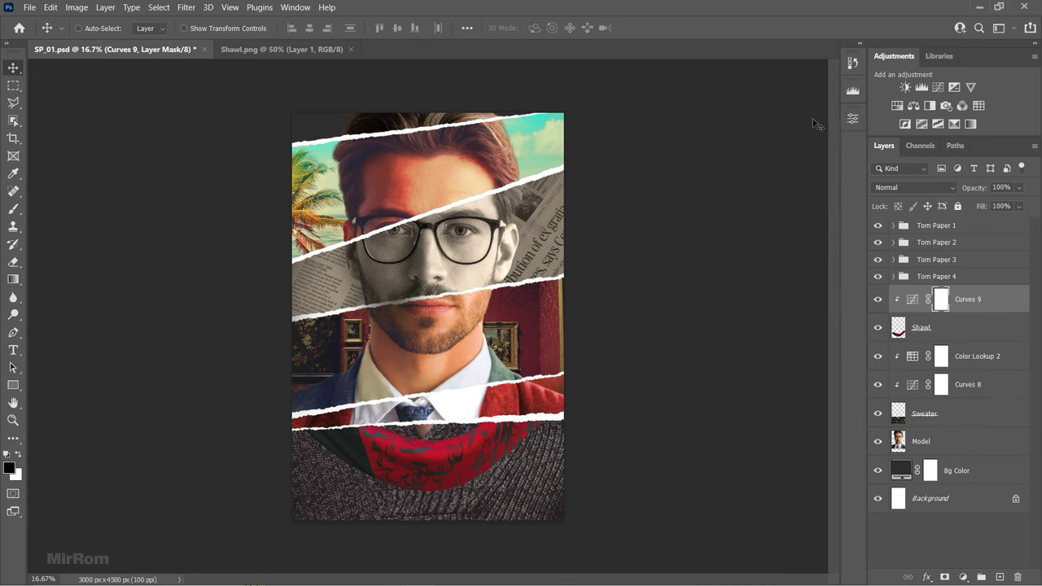
# - Add an Exposure adjustment of about -1.33 and invert its mask
pyautogui.click(954, 87)
pyautogui.moveTo(738, 194); pyautogui.dragTo(722, 192)
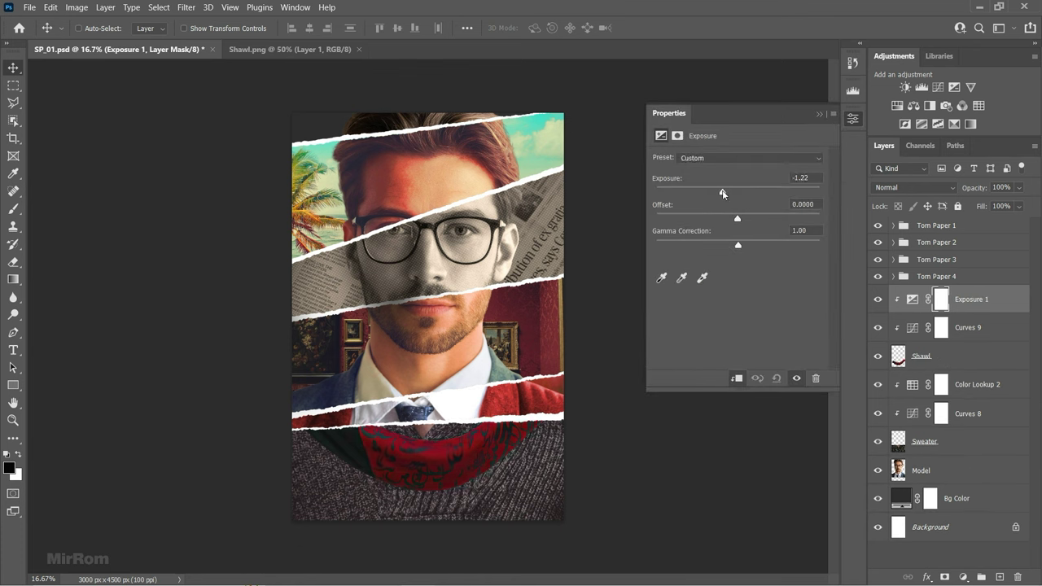
pyautogui.moveTo(924, 299); pyautogui.dragTo(922, 270)
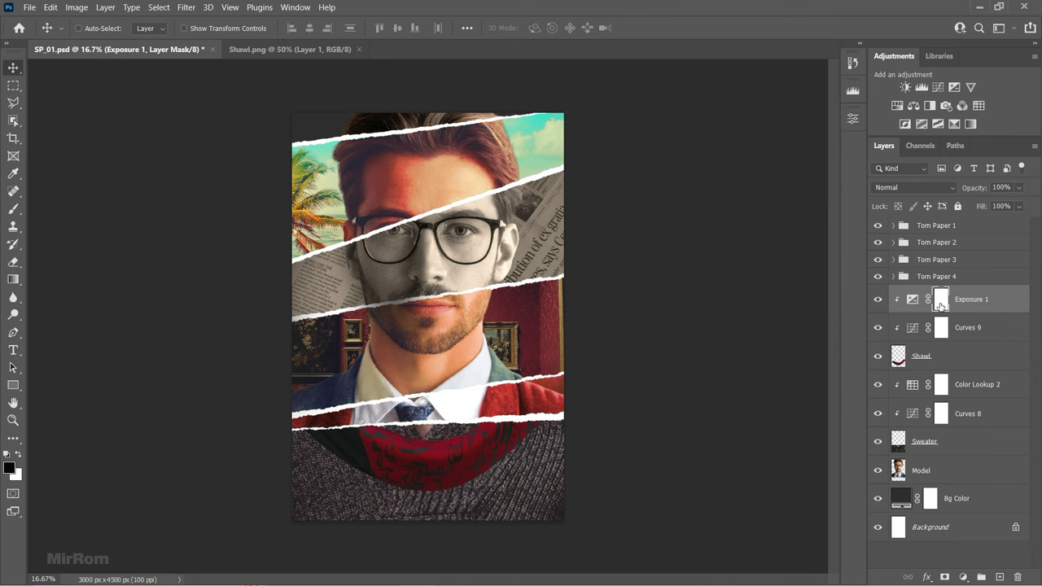
pyautogui.hotkey('ctrl', 'i')
# - Paint white on the Exposure mask with a 400 px, 43% brush along the shawl's lower edge
pyautogui.press('x')
pyautogui.press('b')
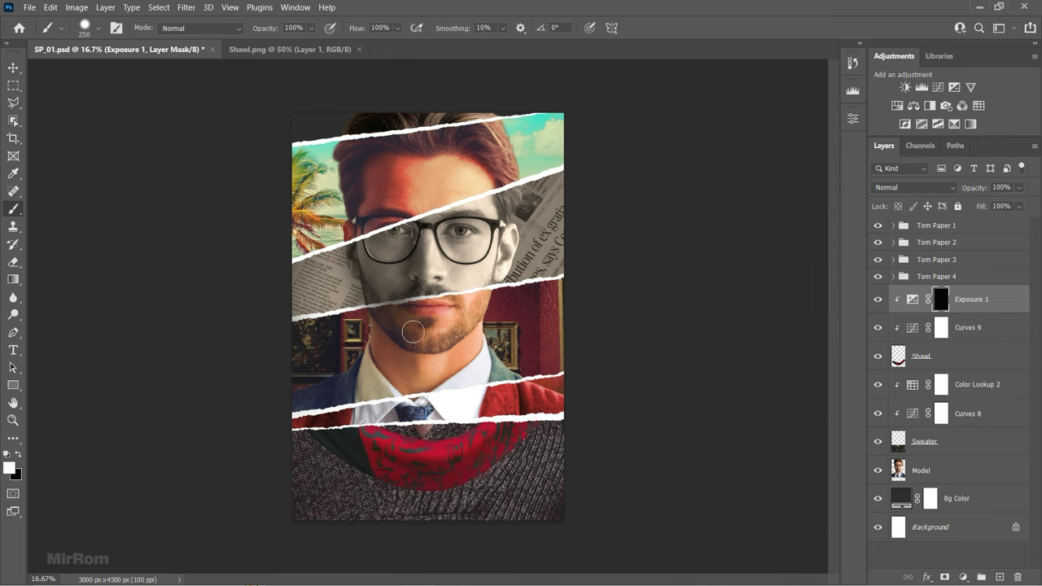
pyautogui.rightClick(407, 336)
pyautogui.press('Escape')
pyautogui.press(']')
pyautogui.press(']')
pyautogui.press('4')
pyautogui.press('3')
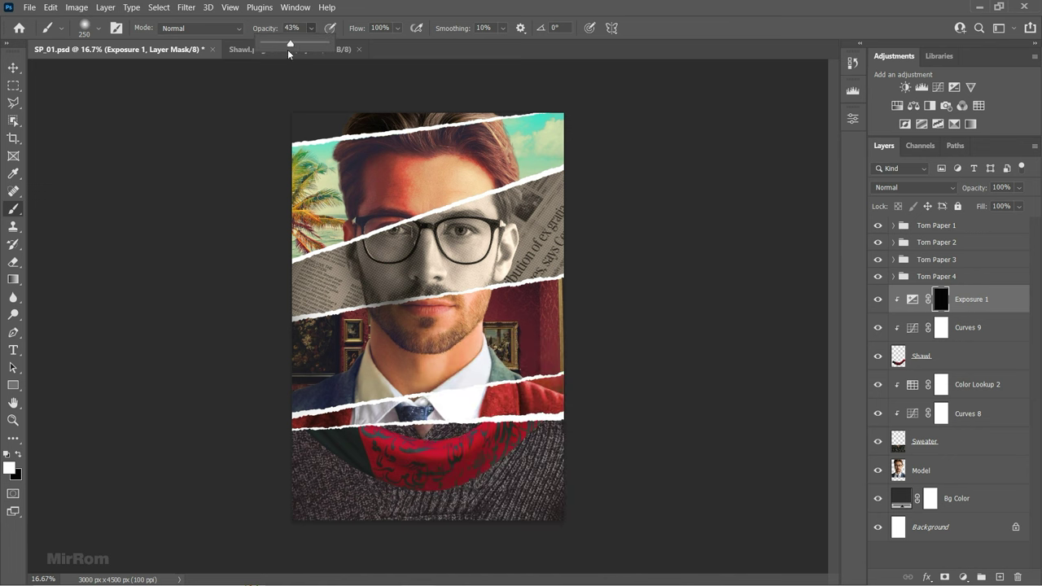
pyautogui.moveTo(390, 496); pyautogui.dragTo(325, 442)
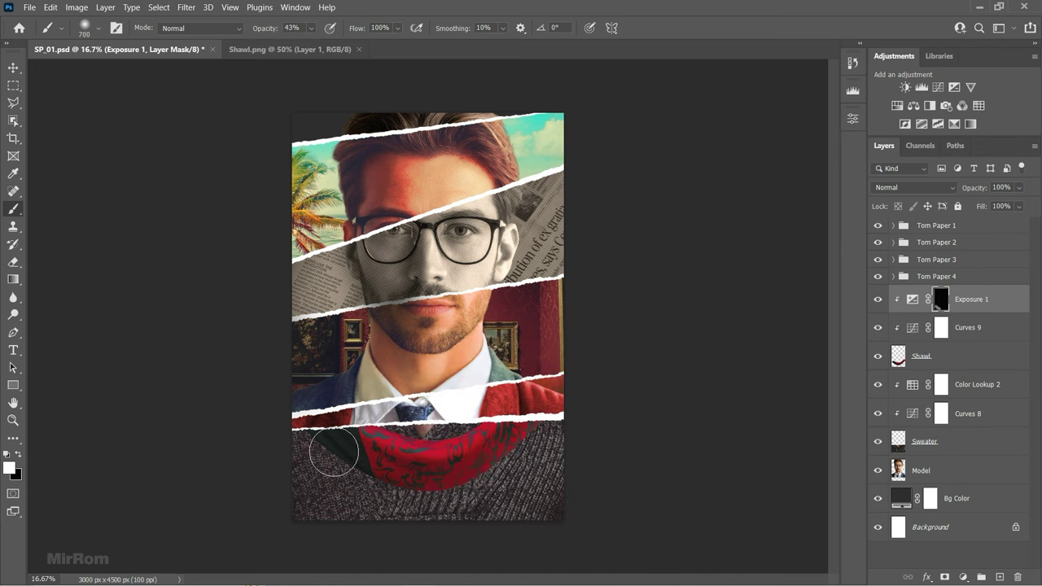
pyautogui.press('[')
pyautogui.press('[')
pyautogui.press('[')
pyautogui.press(']')
pyautogui.press(']')
pyautogui.press(']')
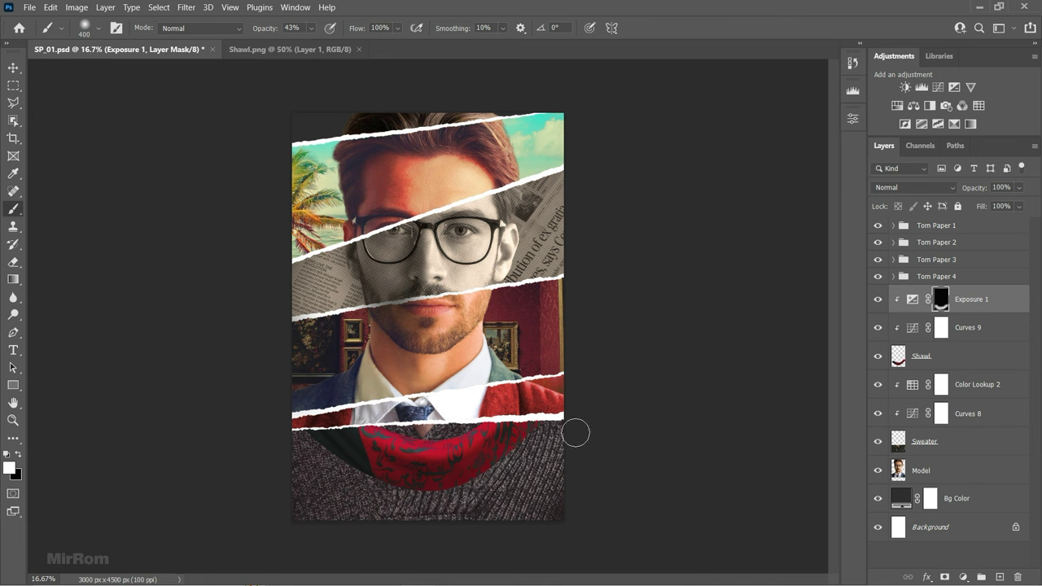
pyautogui.doubleClick(913, 305)
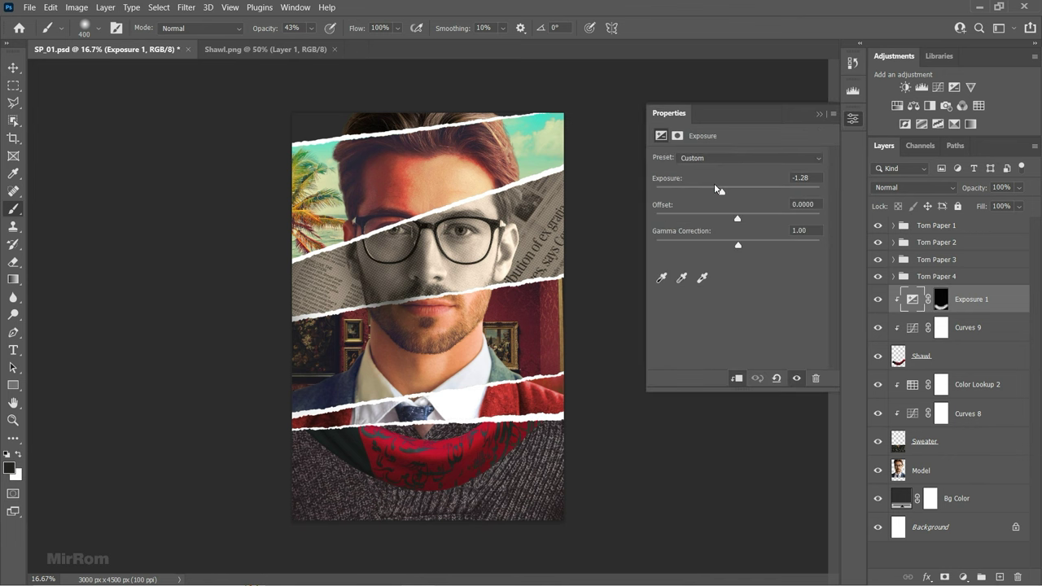
pyautogui.click(820, 114)
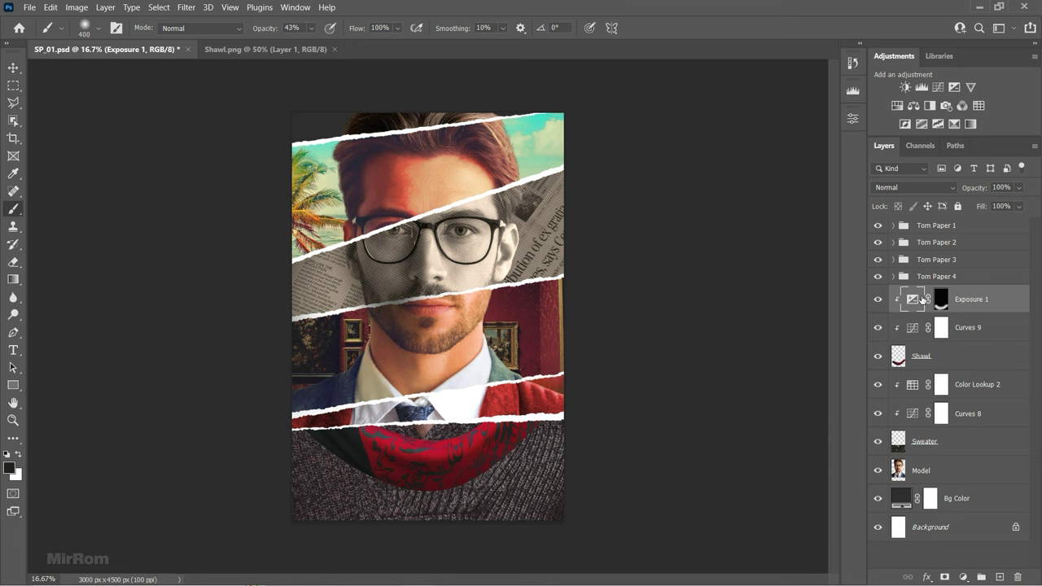
# - Add Color Balance shifting the shawl to Yellow -19, then create empty Layer 3
pyautogui.click(967, 366)
pyautogui.click(985, 391)
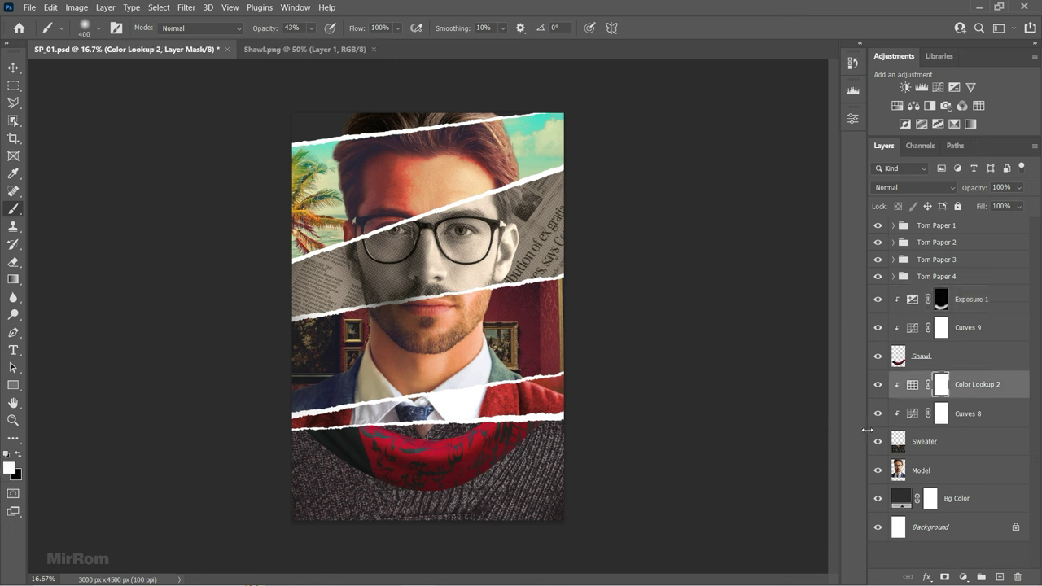
pyautogui.click(994, 301)
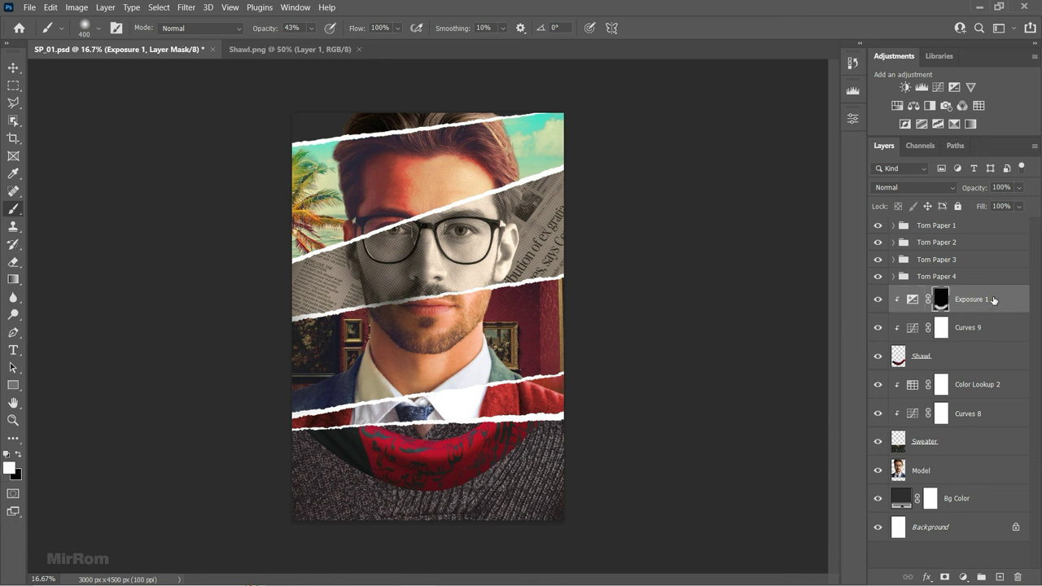
pyautogui.click(914, 105)
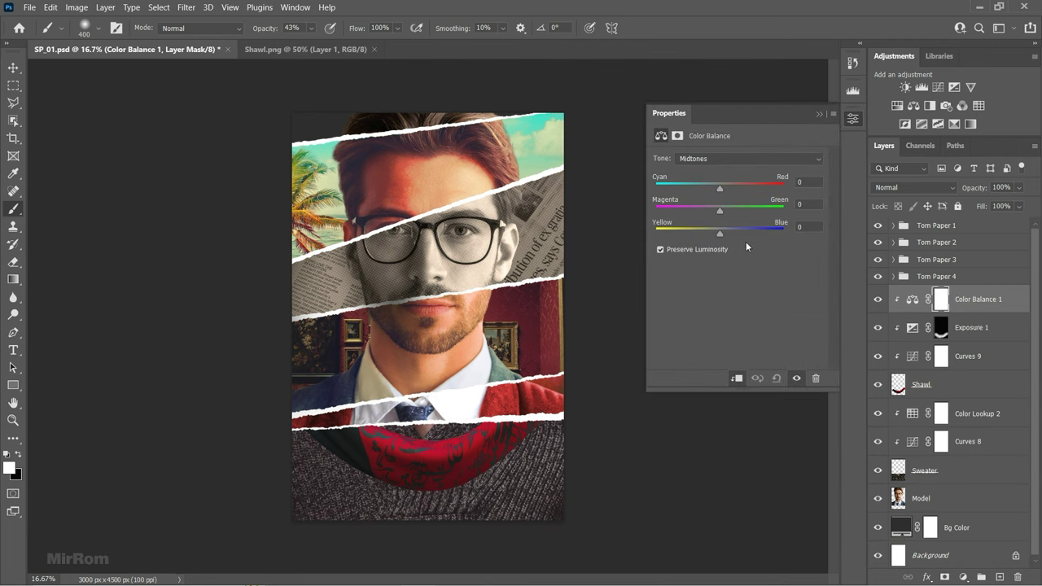
pyautogui.moveTo(720, 232); pyautogui.dragTo(708, 230)
pyautogui.click(852, 118)
pyautogui.click(993, 414)
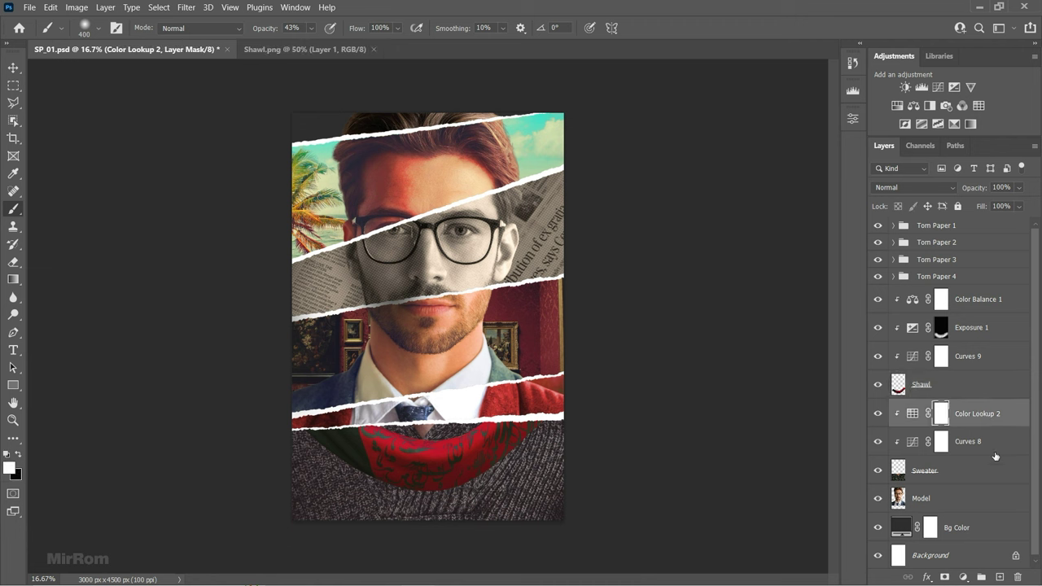
pyautogui.click(1000, 576)
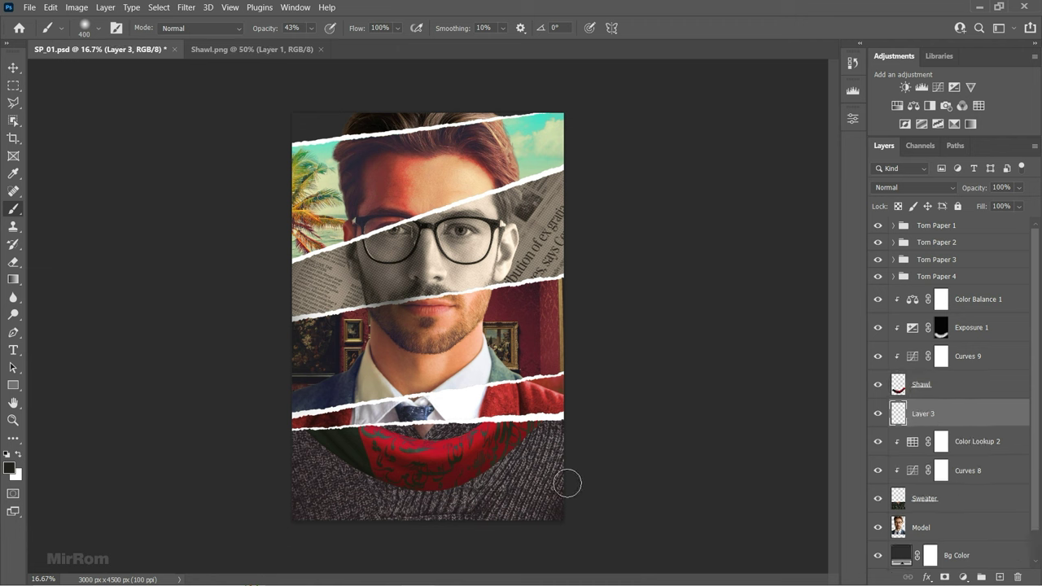
# - Paint soft shading around the shawl on Layer 3 with a large brush at 21% opacity
pyautogui.press('8')
pyautogui.press('7')
pyautogui.click(9, 468)
pyautogui.click(840, 123)
pyautogui.moveTo(274, 29); pyautogui.dragTo(267, 30)
pyautogui.scroll(1, 411, 508)
pyautogui.press('[')
pyautogui.press('[')
pyautogui.press('[')
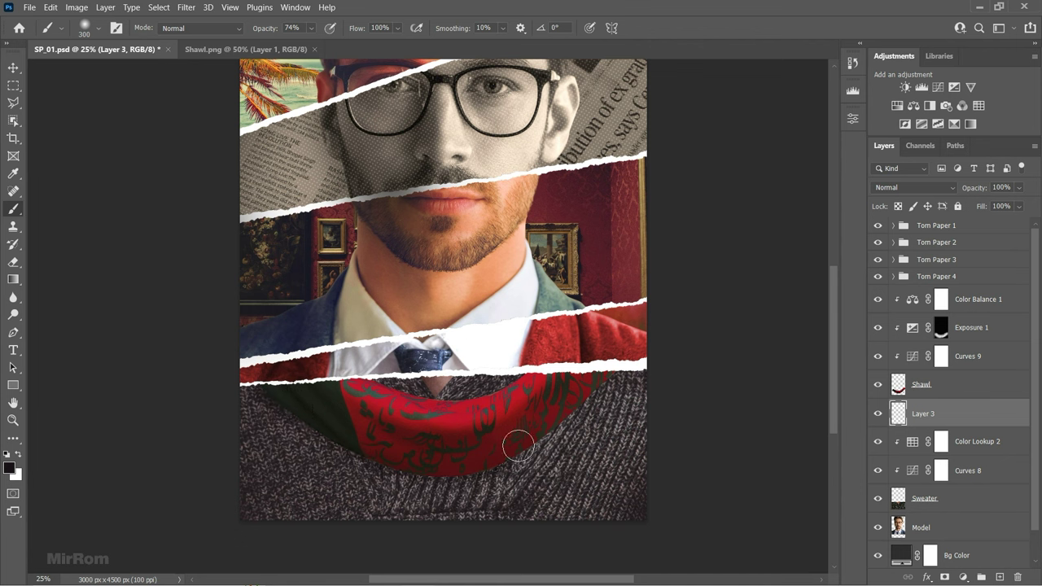
pyautogui.press(']')
pyautogui.press(']')
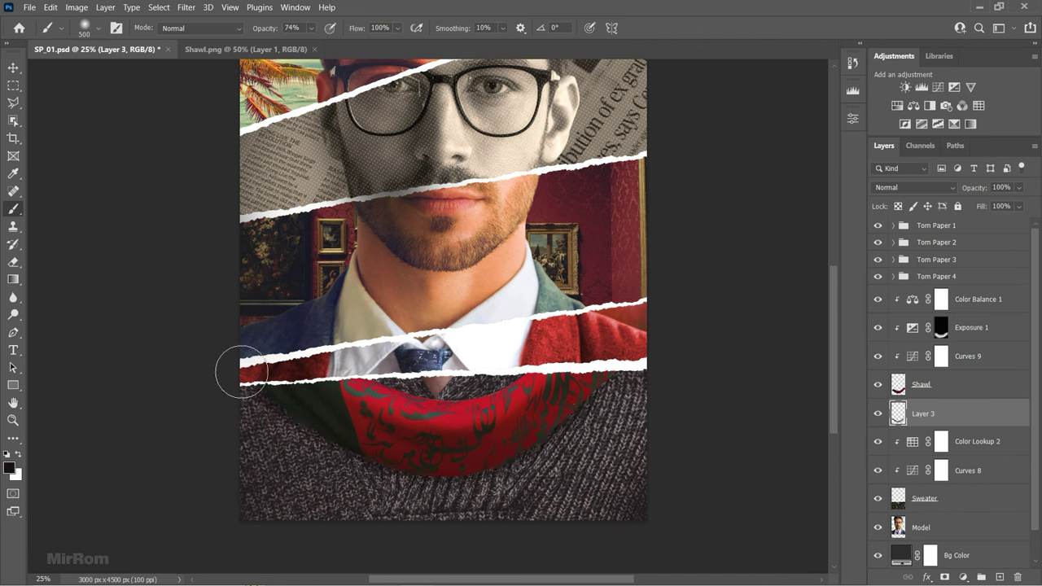
pyautogui.press('2')
pyautogui.press('1')
pyautogui.press(']')
pyautogui.press(']')
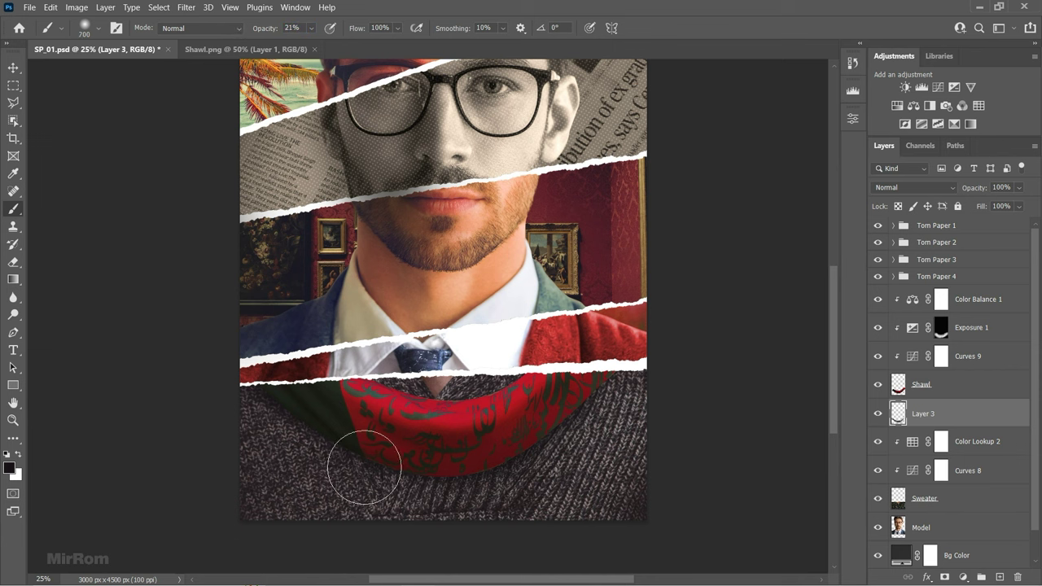
pyautogui.hotkey('ctrl', '-')
# - Group the layers from Sweater up to Color Balance 1 as 'Sweater, Shawl'
pyautogui.press('v')
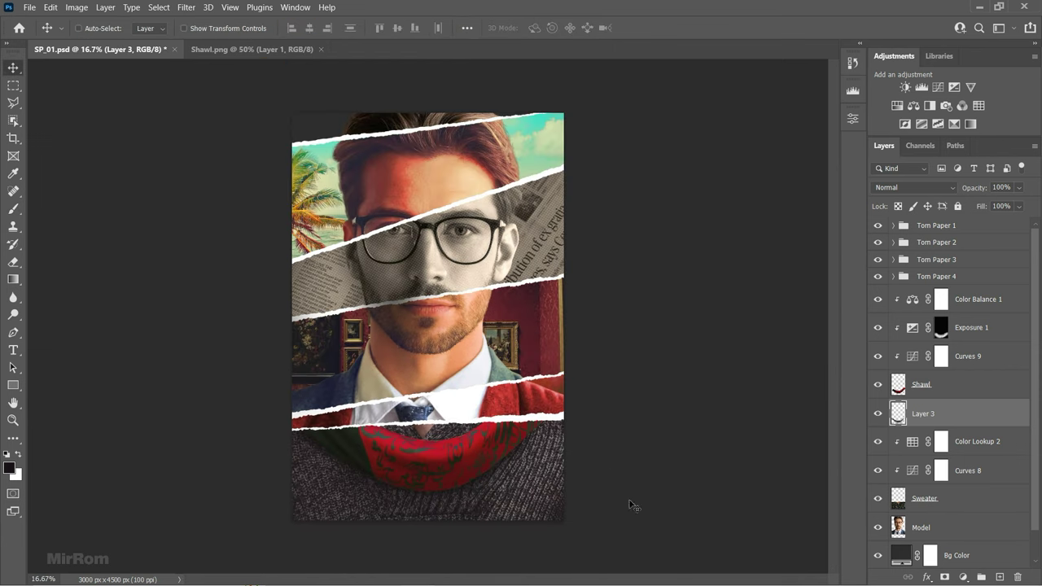
pyautogui.click(933, 502)
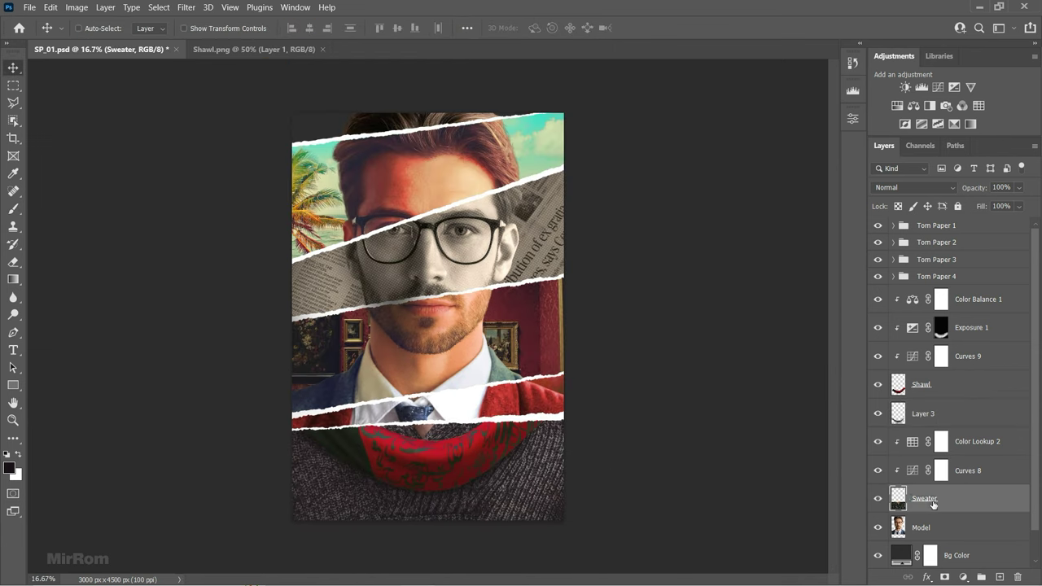
pyautogui.press('Return')
pyautogui.keyDown('shift'); pyautogui.click(987, 311); pyautogui.keyUp('shift')
pyautogui.hotkey('ctrl', 'g')
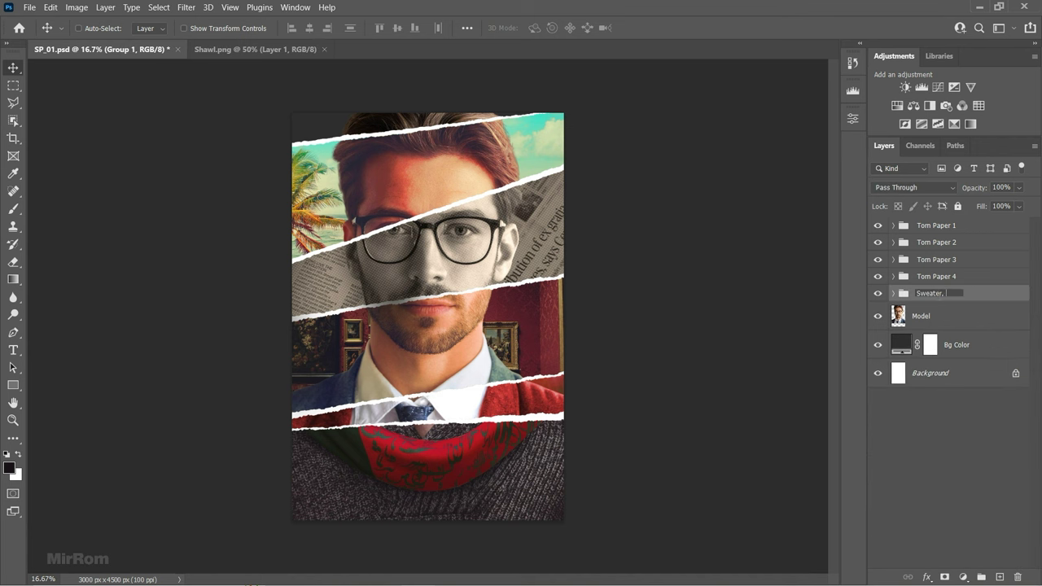
pyautogui.press('Return')
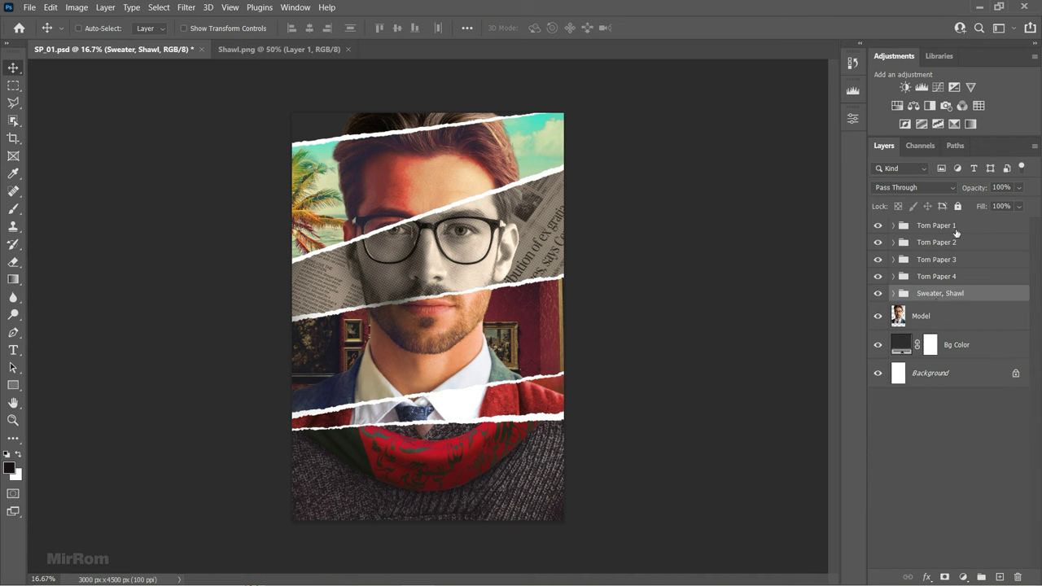
pyautogui.click(955, 228)
pyautogui.click(963, 576)
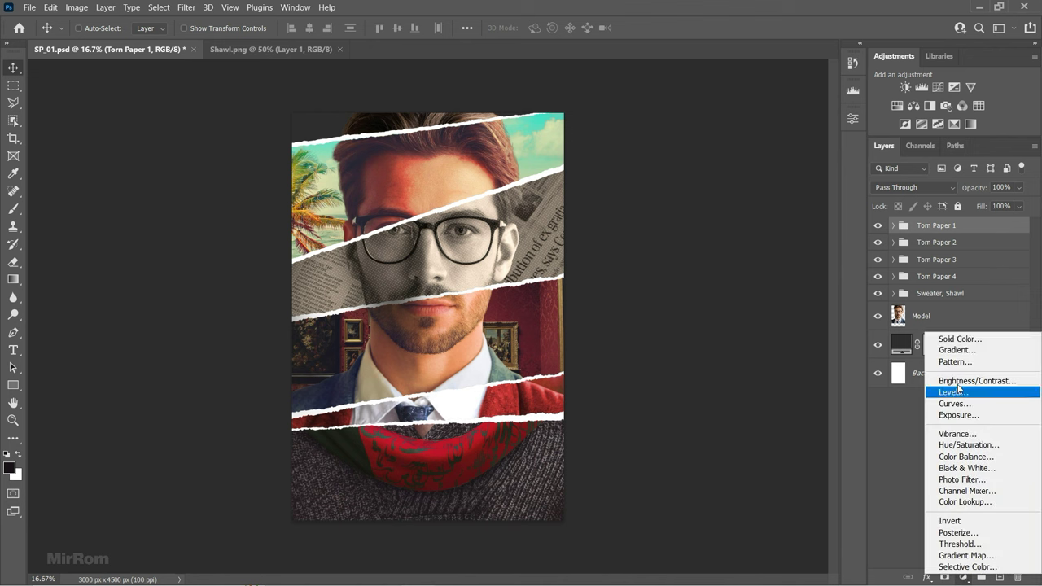
# - Add a very dark Color Fill 1 layer and invert its mask to hide it
pyautogui.click(965, 341)
pyautogui.moveTo(618, 276); pyautogui.dragTo(577, 285)
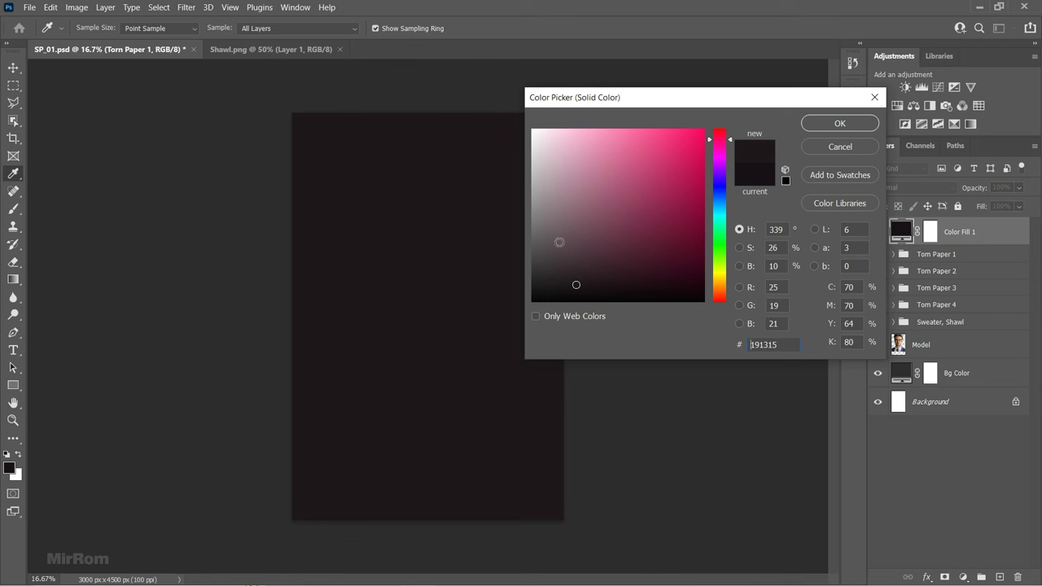
pyautogui.moveTo(578, 284); pyautogui.dragTo(574, 282)
pyautogui.click(930, 232)
pyautogui.press('x')
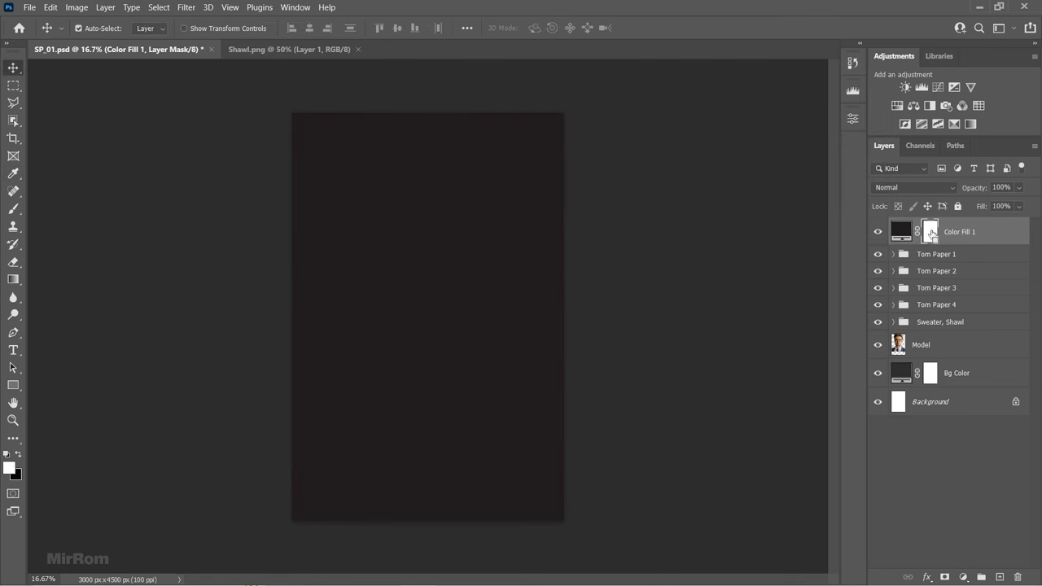
pyautogui.hotkey('ctrl', 'BackSpace')
# - Paint the fill back along the bottom edge with a 39% soft brush and set opacity to 89%
pyautogui.press('b')
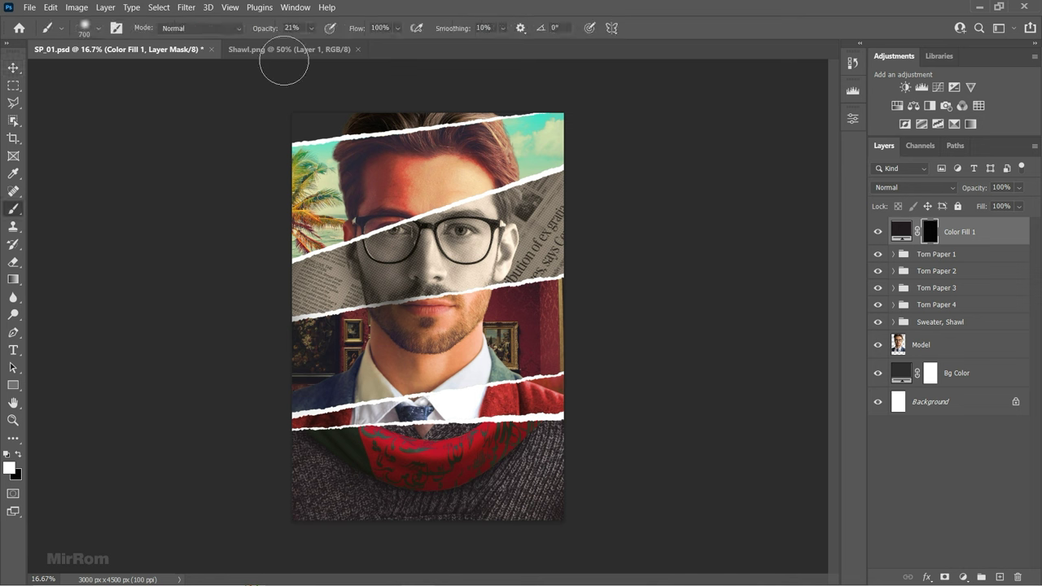
pyautogui.click(285, 29)
pyautogui.press(']')
pyautogui.press(']')
pyautogui.press(']')
pyautogui.press(']')
pyautogui.press(']')
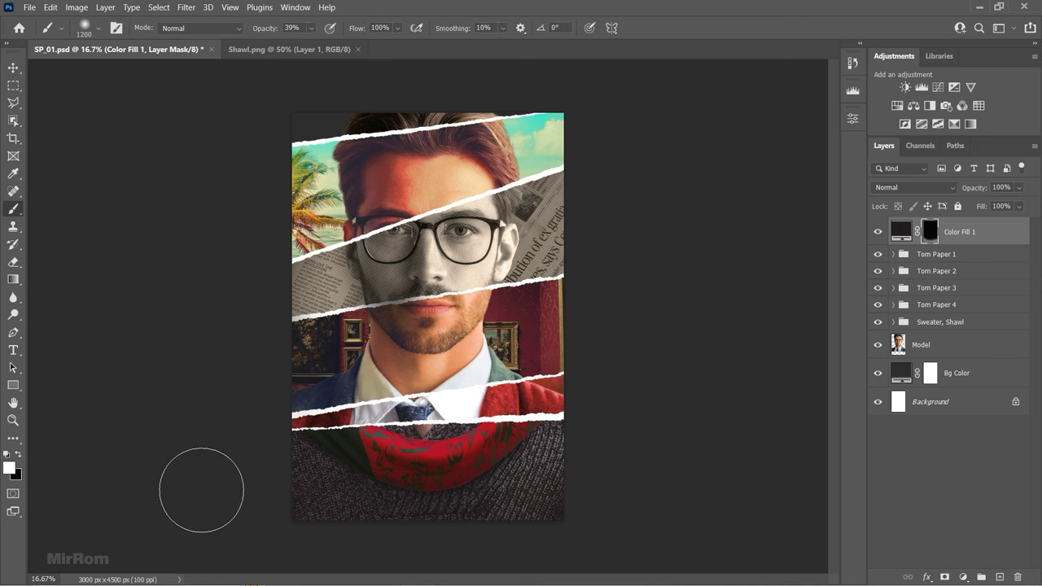
pyautogui.press(']')
pyautogui.press(']')
pyautogui.press(']')
pyautogui.press('[')
pyautogui.press('[')
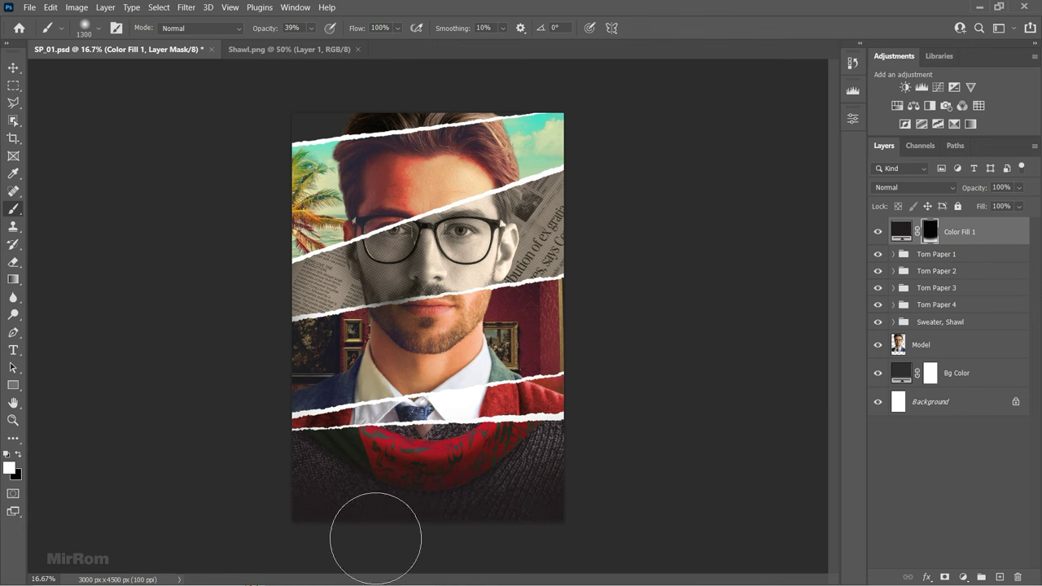
pyautogui.moveTo(977, 188); pyautogui.dragTo(975, 187)
pyautogui.click(953, 236)
# - Open Scratch.jpg and close the Shawl image
pyautogui.press('v')
pyautogui.click(29, 8)
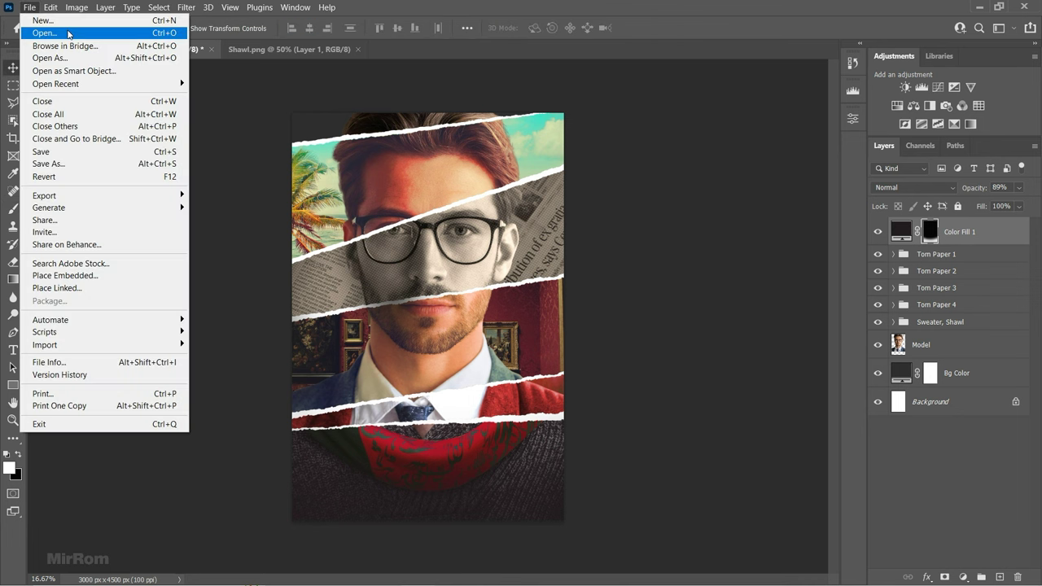
pyautogui.click(70, 30)
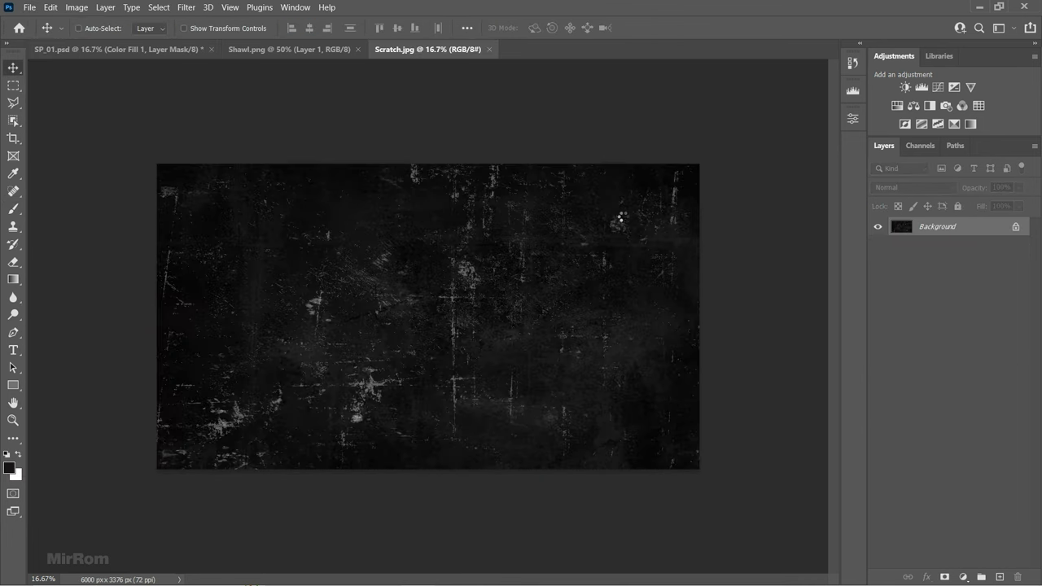
pyautogui.click(359, 49)
pyautogui.click(361, 50)
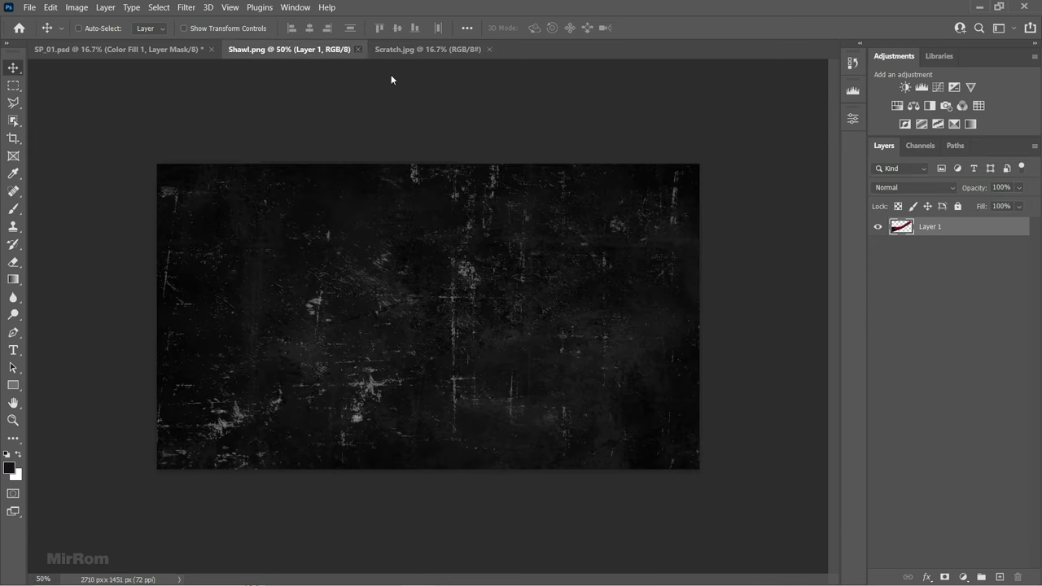
# - Copy the whole Scratch.jpg texture into SP_01.psd as a layer named Scratch and close the source
pyautogui.hotkey('ctrl', 'a')
pyautogui.hotkey('ctrl', 'c')
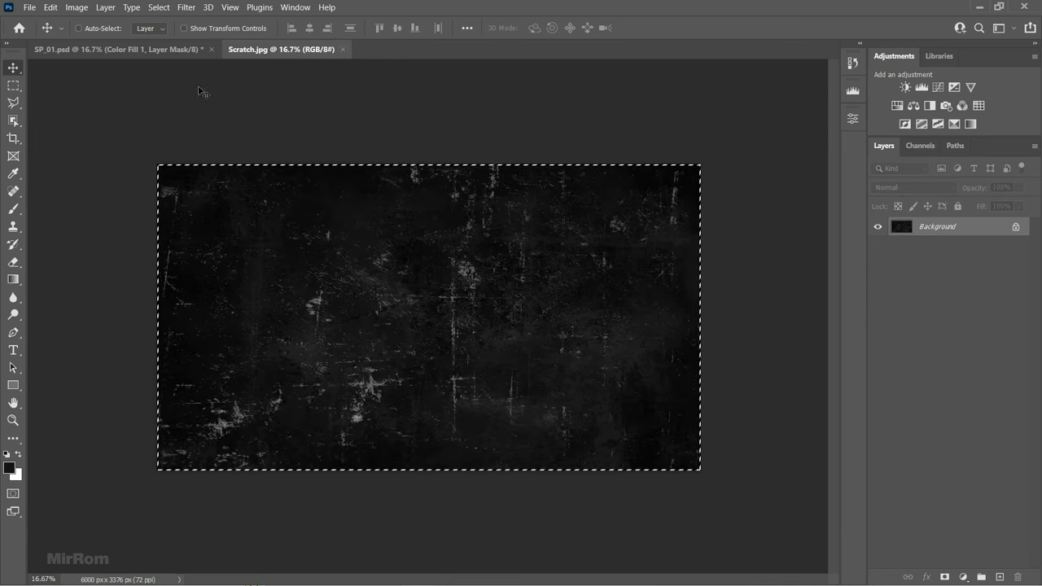
pyautogui.hotkey('ctrl', 'Tab')
pyautogui.hotkey('ctrl', 'v')
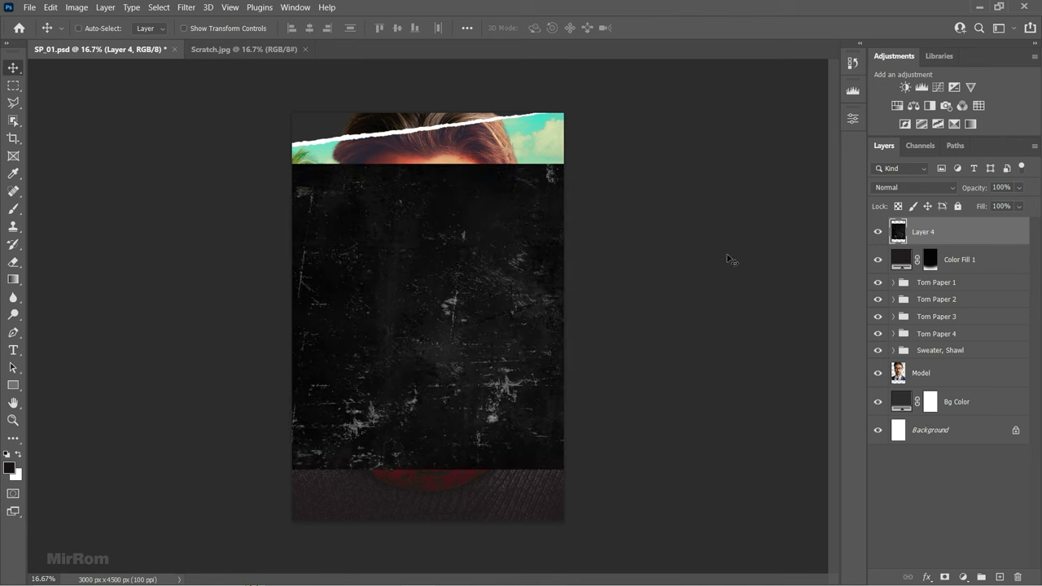
pyautogui.write('Scratch')
pyautogui.press('Return')
pyautogui.click(305, 50)
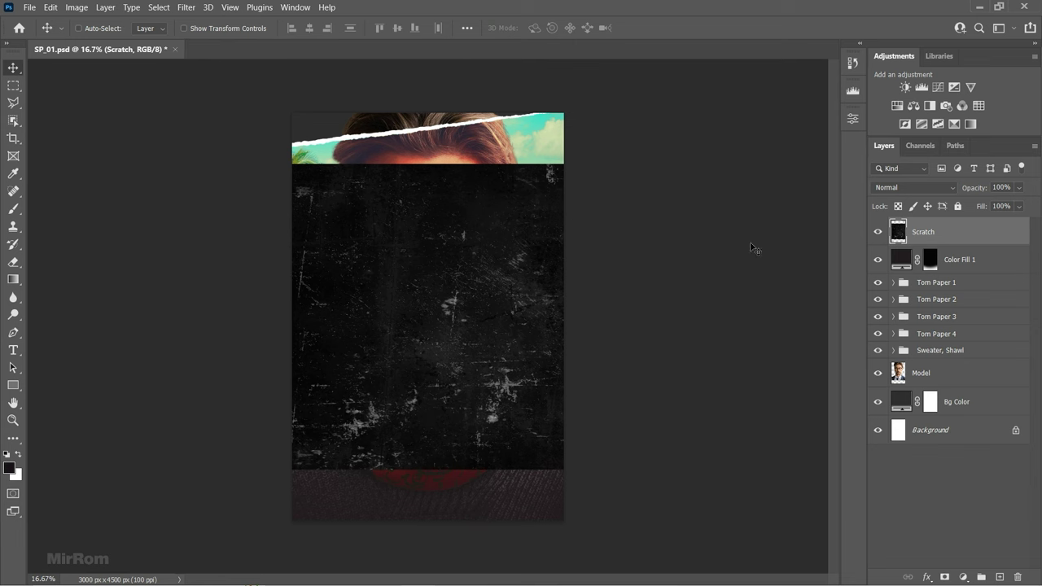
# - Rotate the Scratch layer 90° so it stands upright
pyautogui.hotkey('ctrl', 't')
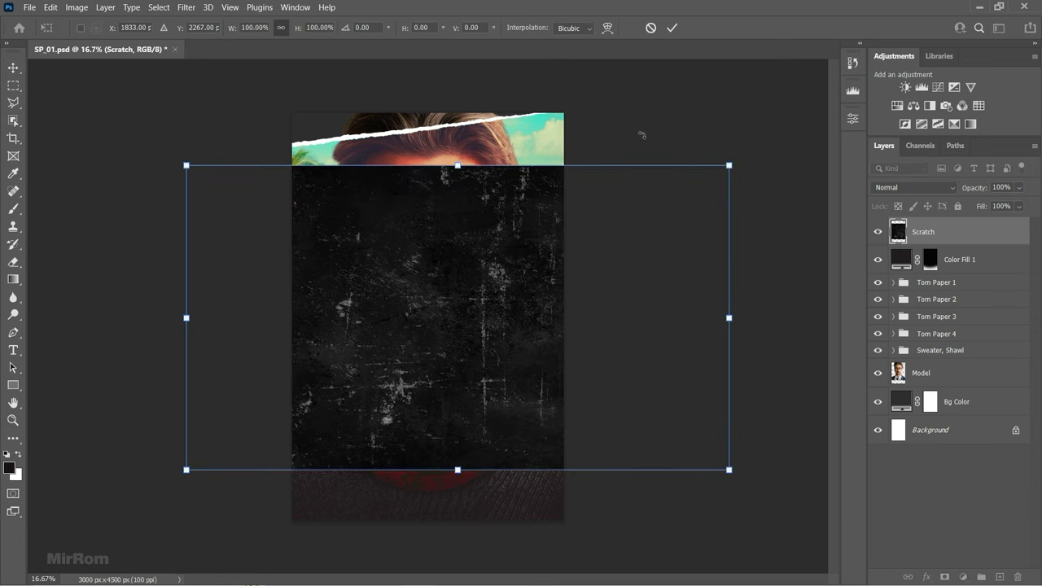
pyautogui.moveTo(640, 133)
pyautogui.mouseDown()
pyautogui.moveTo(680, 263)
pyautogui.moveTo(309, 167)
pyautogui.mouseUp()
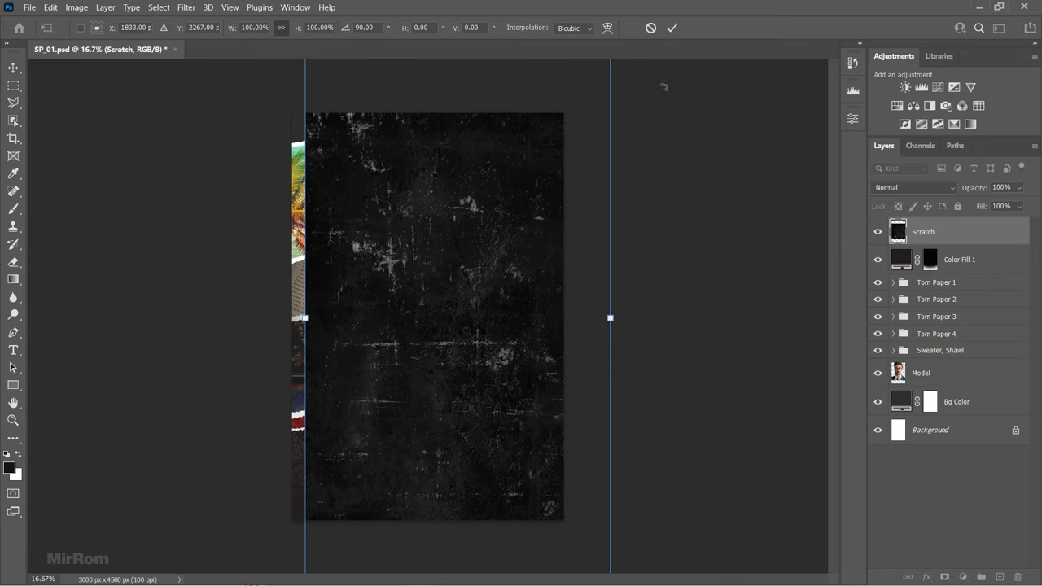
pyautogui.click(672, 28)
# - Set the Scratch layer to Screen blend mode and stretch it to fill the canvas
pyautogui.click(914, 194)
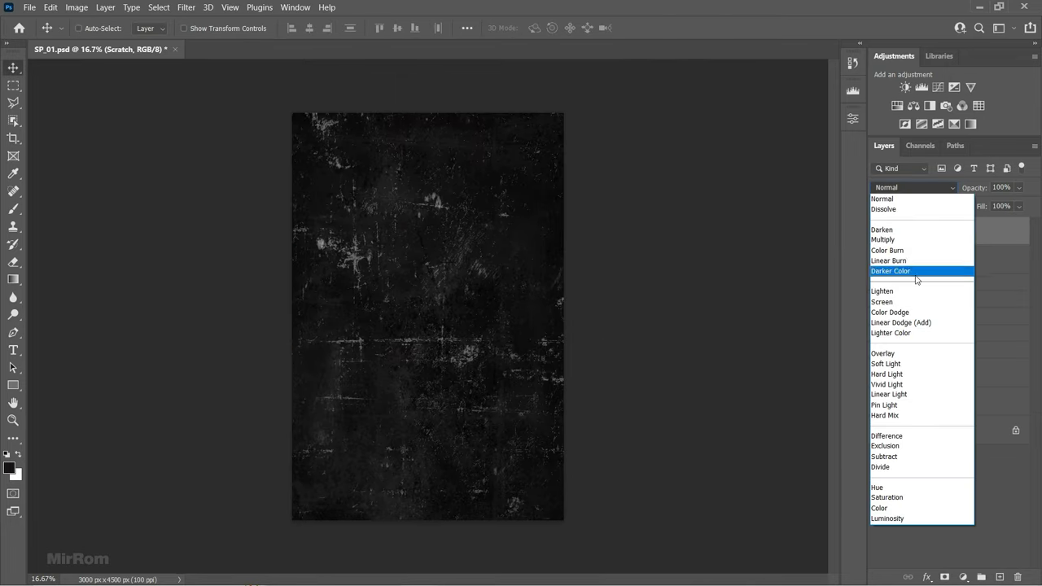
pyautogui.click(902, 310)
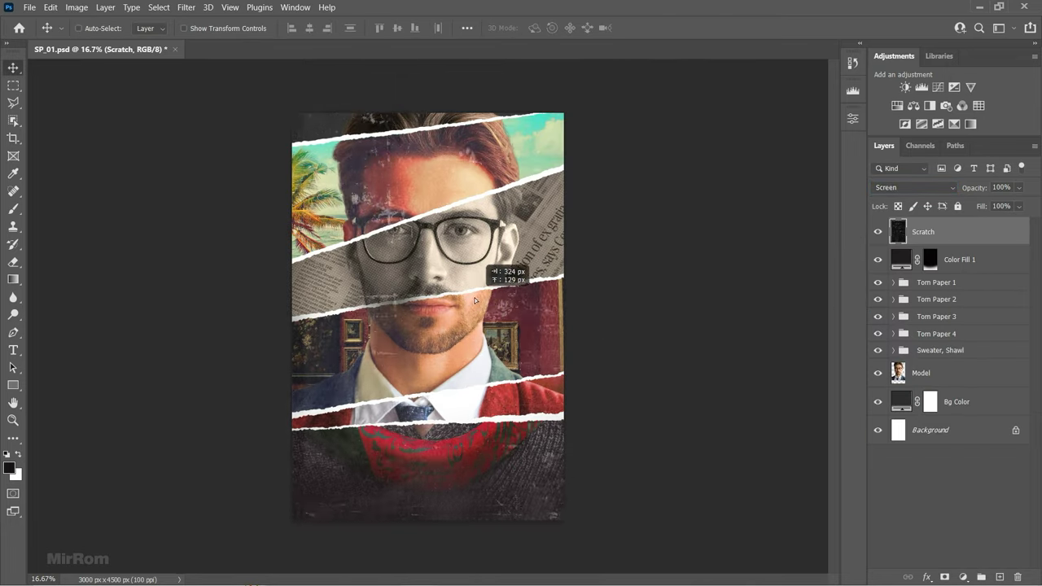
pyautogui.hotkey('ctrl', 't')
pyautogui.moveTo(442, 541); pyautogui.dragTo(436, 530)
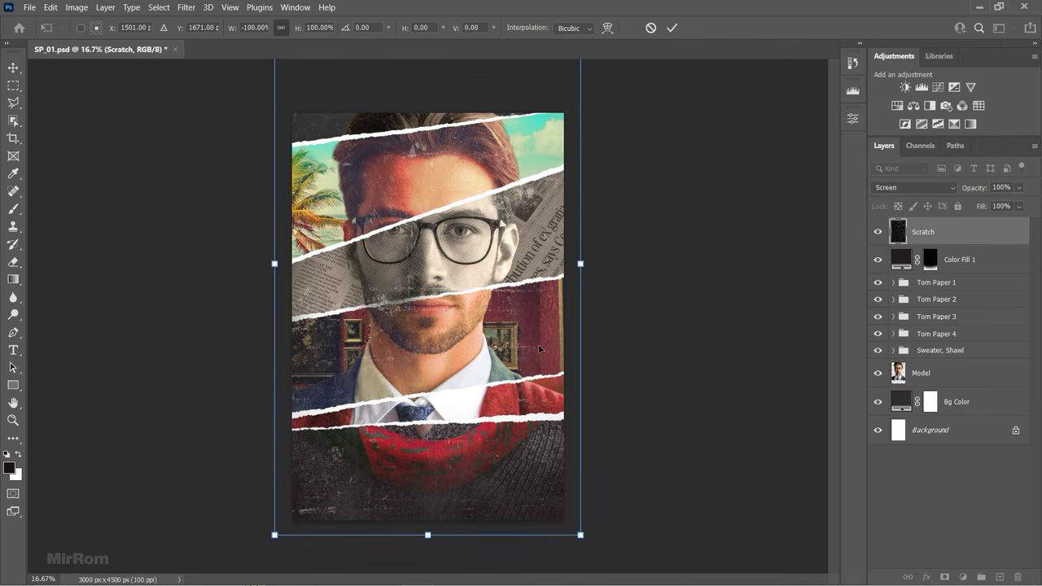
pyautogui.hotkey('ctrl', '-')
pyautogui.moveTo(426, 70); pyautogui.dragTo(425, 140)
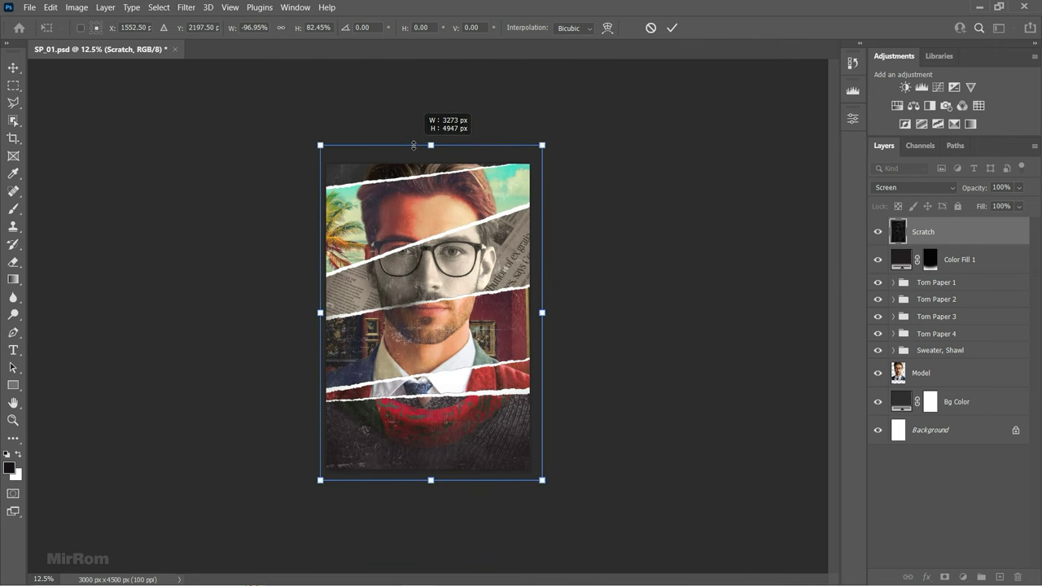
pyautogui.press('Return')
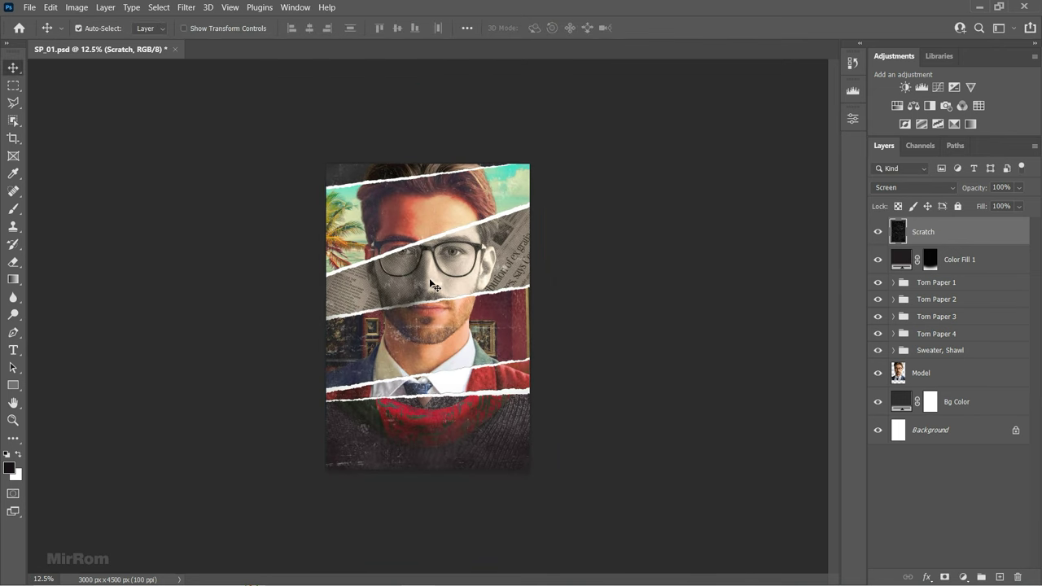
pyautogui.hotkey('ctrl', '+')
# - Mask the scratches off the face and chin, then stamp all visible layers into Layer 4
pyautogui.click(944, 577)
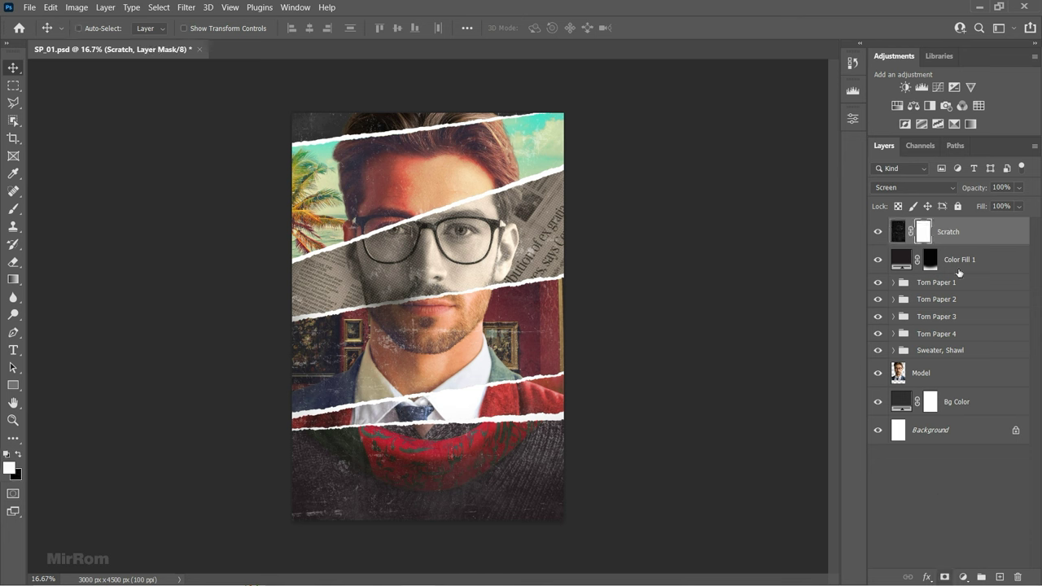
pyautogui.press('b')
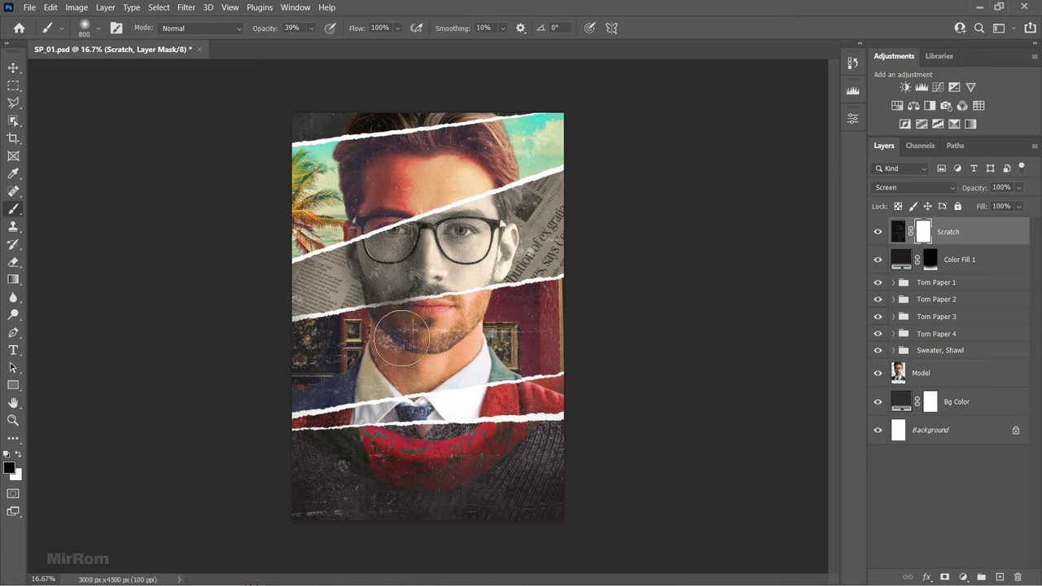
pyautogui.moveTo(391, 281); pyautogui.dragTo(415, 252)
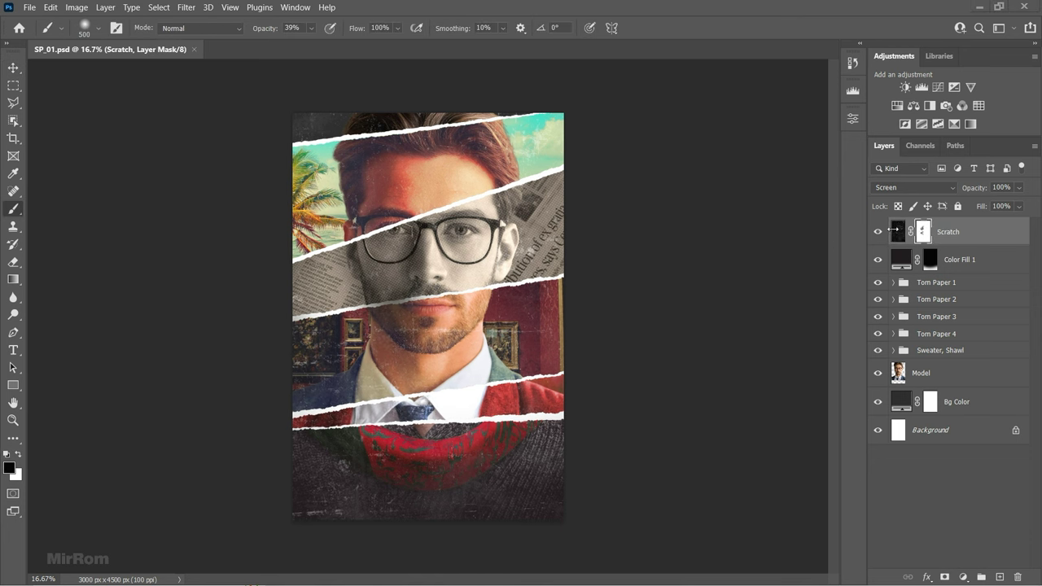
pyautogui.press('v')
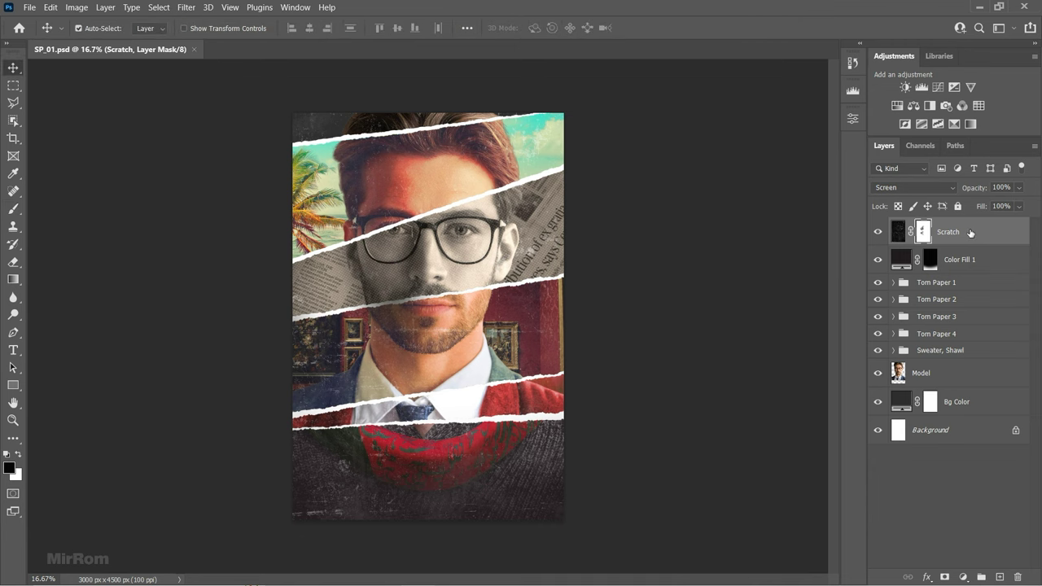
pyautogui.hotkey('ctrl', 'shift', 'alt', 'e')
pyautogui.click(187, 7)
# - In Camera Raw, set exposure +0.10, highlights about -60, clarity +40 and vignette -4
pyautogui.click(264, 101)
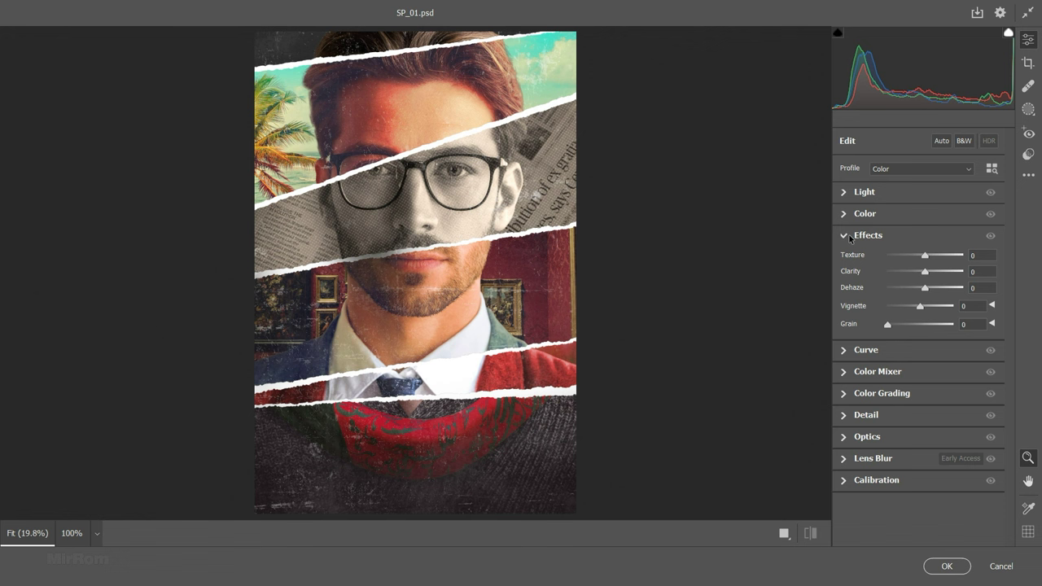
pyautogui.click(857, 193)
pyautogui.moveTo(926, 214); pyautogui.dragTo(926, 215)
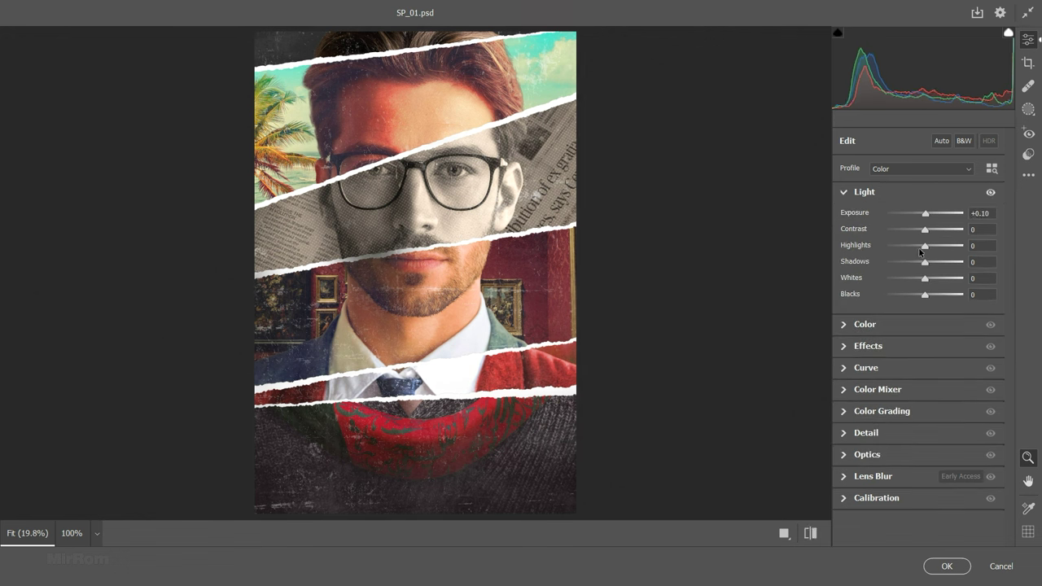
pyautogui.moveTo(925, 246)
pyautogui.mouseDown()
pyautogui.moveTo(901, 245)
pyautogui.moveTo(936, 262)
pyautogui.moveTo(916, 296)
pyautogui.mouseUp()
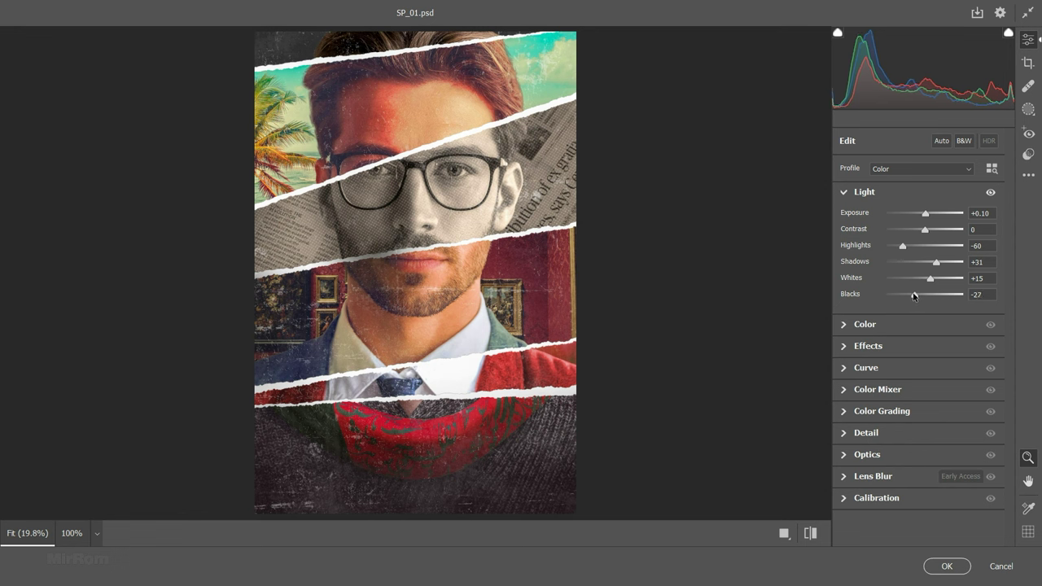
pyautogui.click(842, 194)
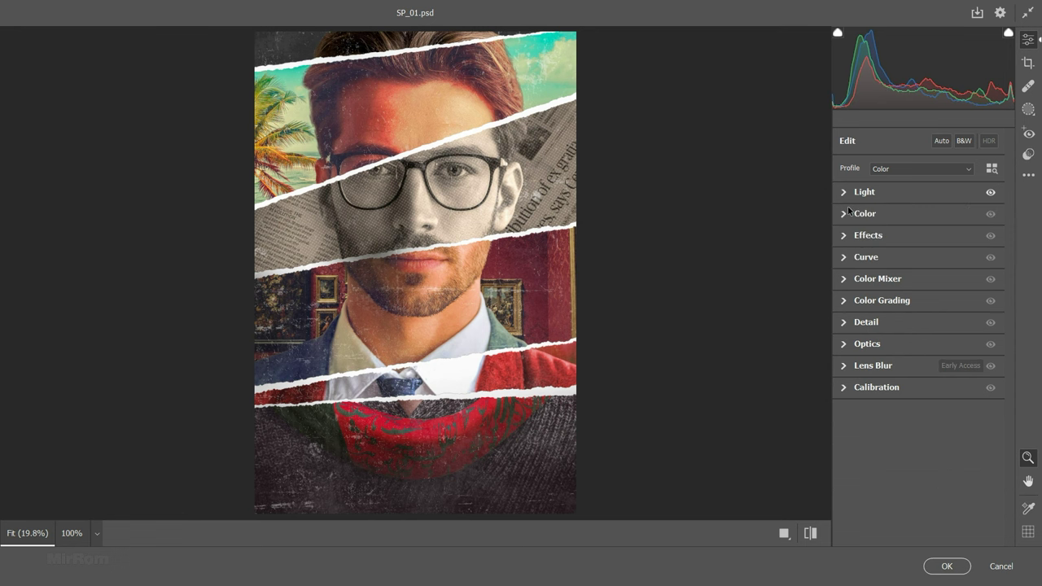
pyautogui.click(847, 237)
pyautogui.moveTo(924, 271); pyautogui.dragTo(938, 272)
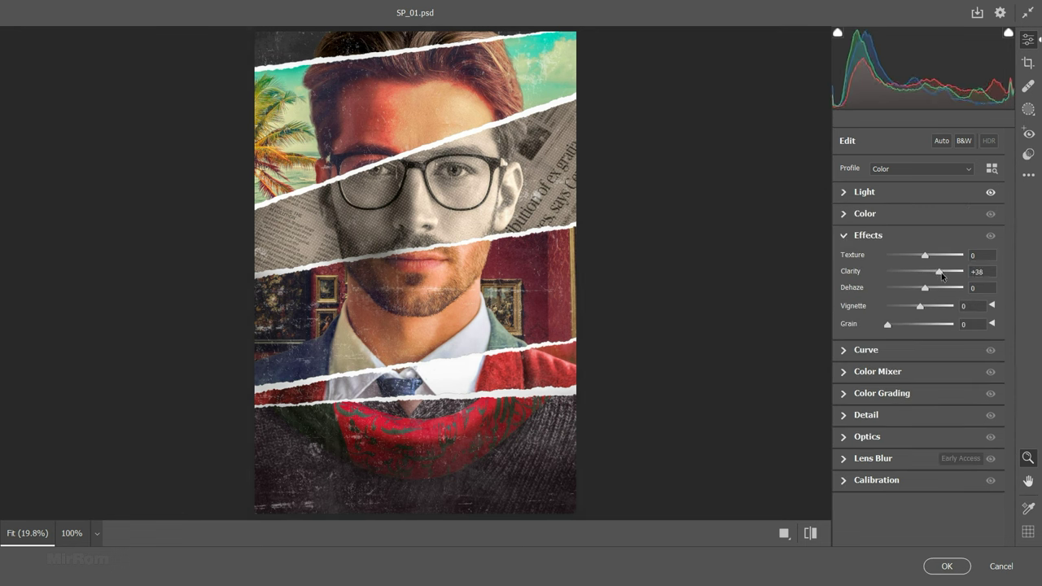
pyautogui.moveTo(918, 306); pyautogui.dragTo(916, 310)
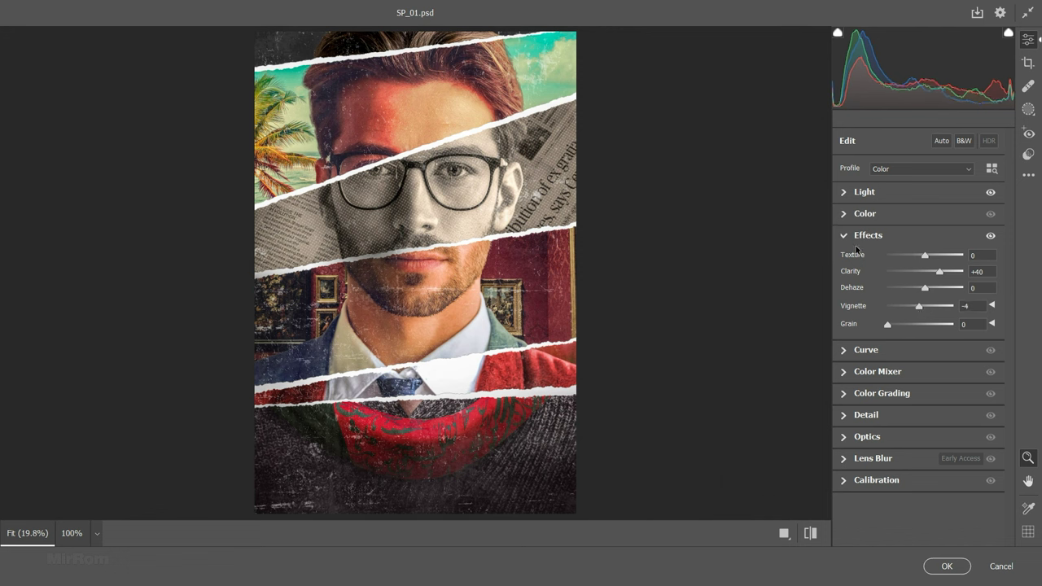
pyautogui.click(847, 244)
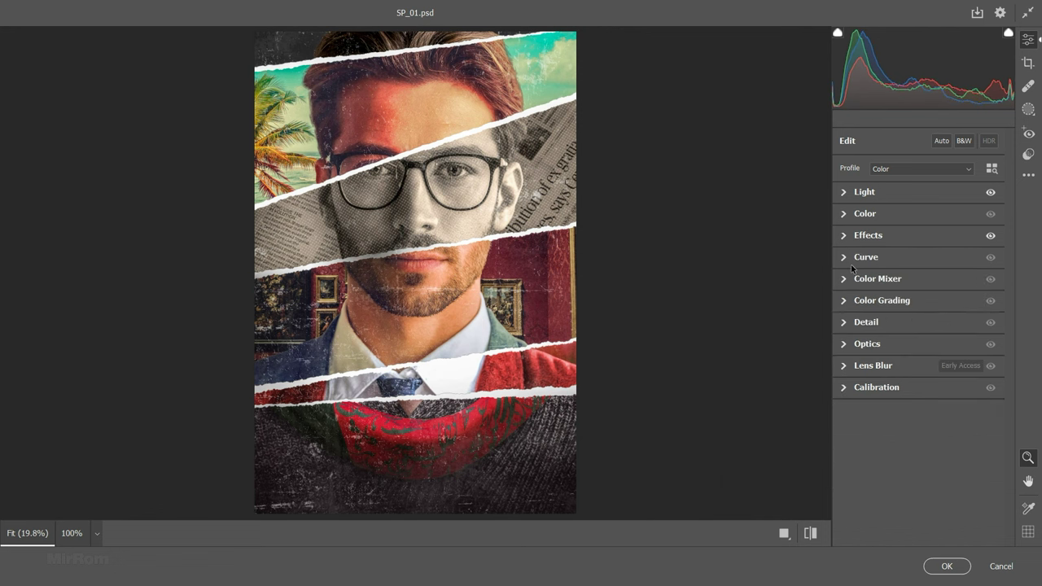
# - Set noise reduction to 79, sharpening to about 55, and film grain to 52
pyautogui.click(860, 324)
pyautogui.moveTo(887, 365)
pyautogui.mouseDown()
pyautogui.moveTo(940, 367)
pyautogui.moveTo(911, 349)
pyautogui.mouseUp()
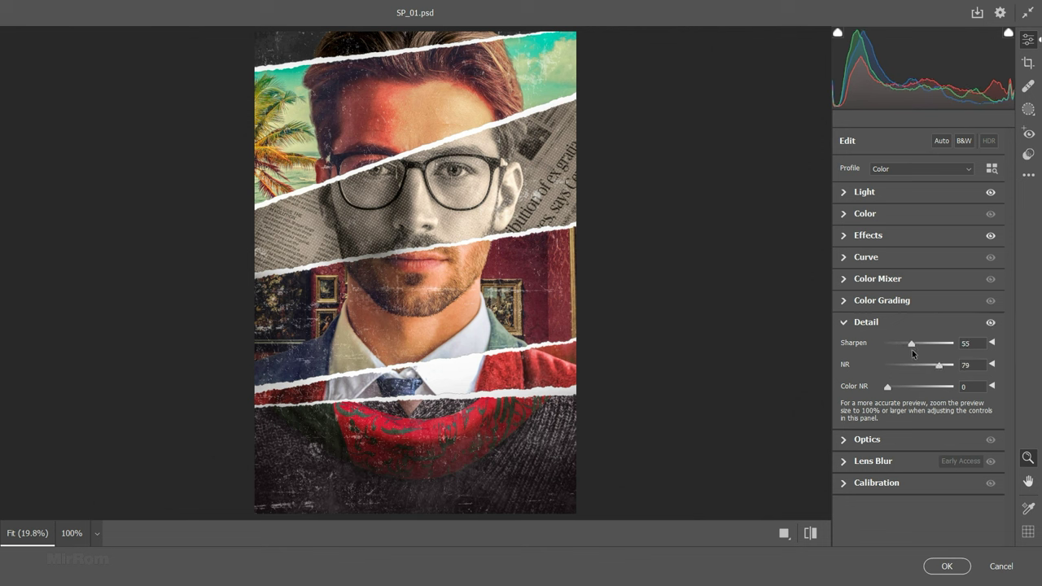
pyautogui.moveTo(887, 386); pyautogui.dragTo(909, 390)
pyautogui.click(847, 324)
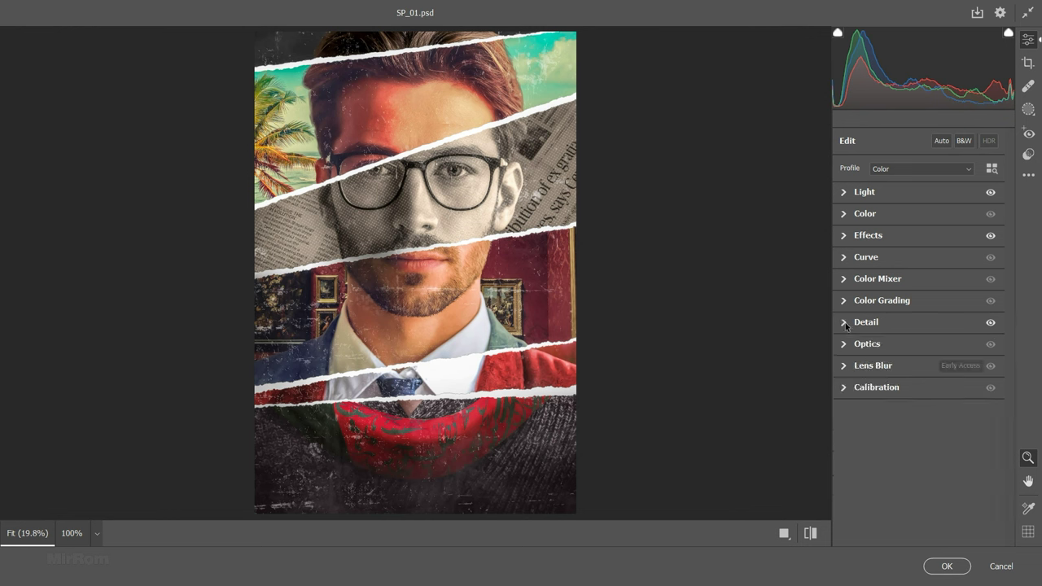
pyautogui.click(856, 238)
pyautogui.moveTo(887, 326); pyautogui.dragTo(923, 329)
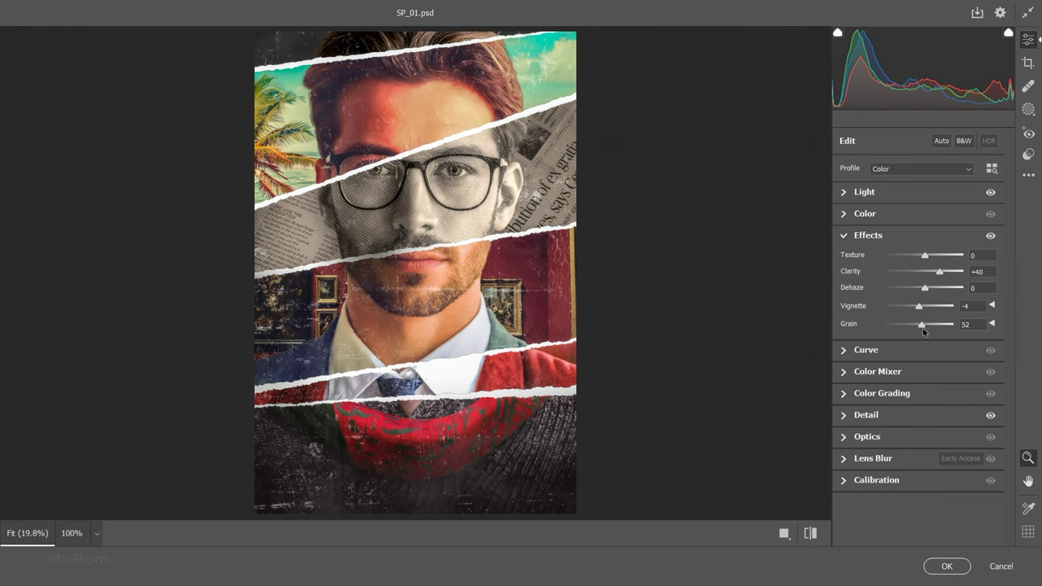
pyautogui.click(845, 236)
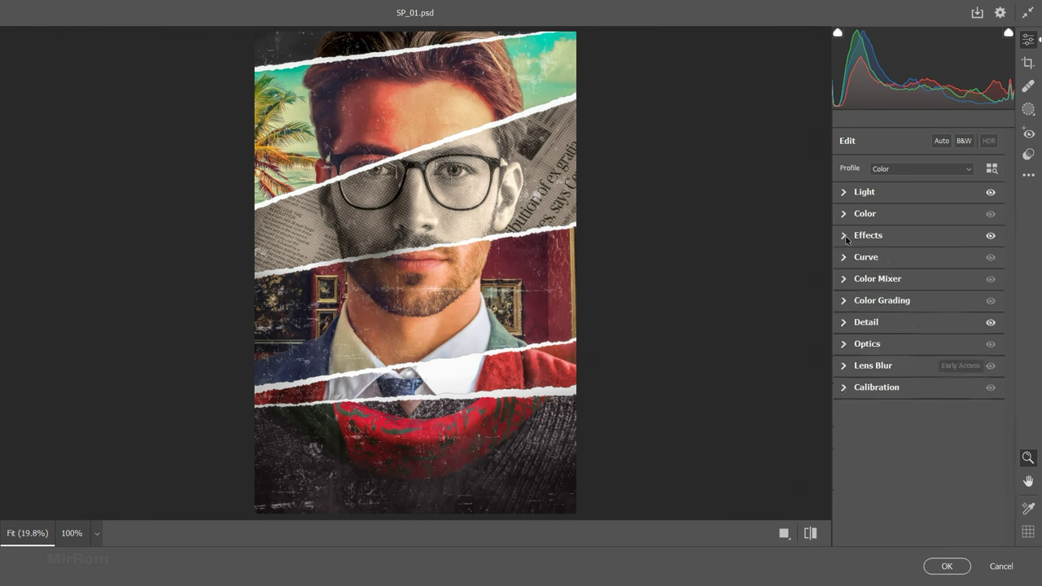
# - Fade the tone curve with white point 223 and black point 18, then apply the filter
pyautogui.click(867, 257)
pyautogui.moveTo(992, 299); pyautogui.dragTo(992, 316)
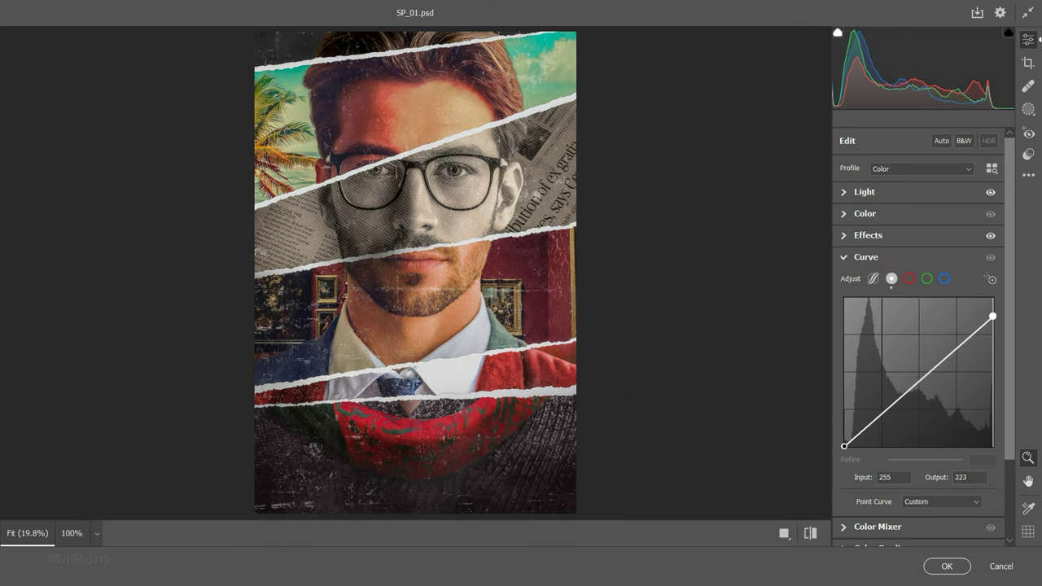
pyautogui.moveTo(845, 446); pyautogui.dragTo(845, 435)
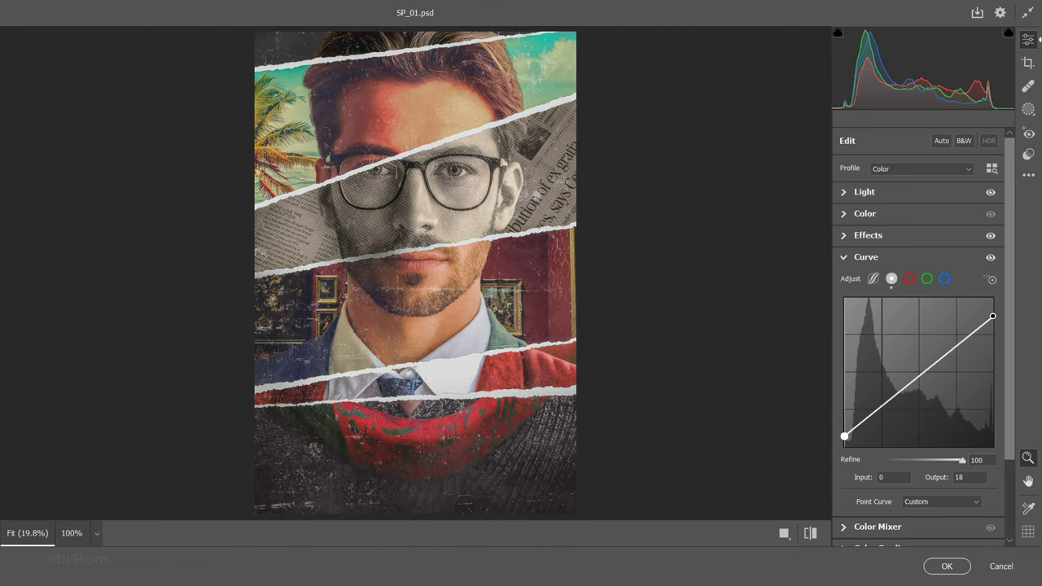
pyautogui.click(944, 565)
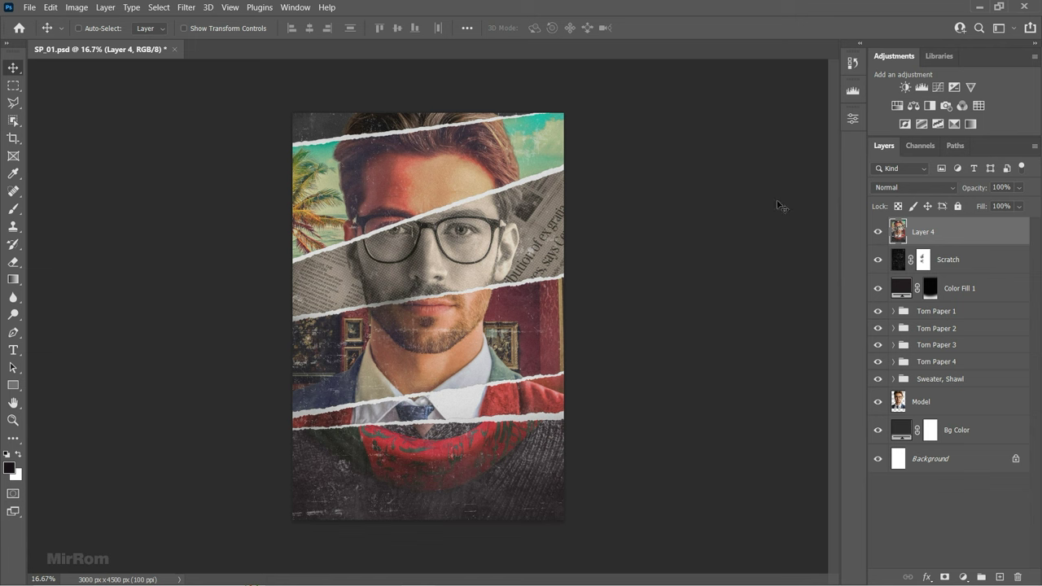
# - Add a Color Lookup layer with 3Strip.look at 69% opacity
pyautogui.click(978, 106)
pyautogui.click(818, 158)
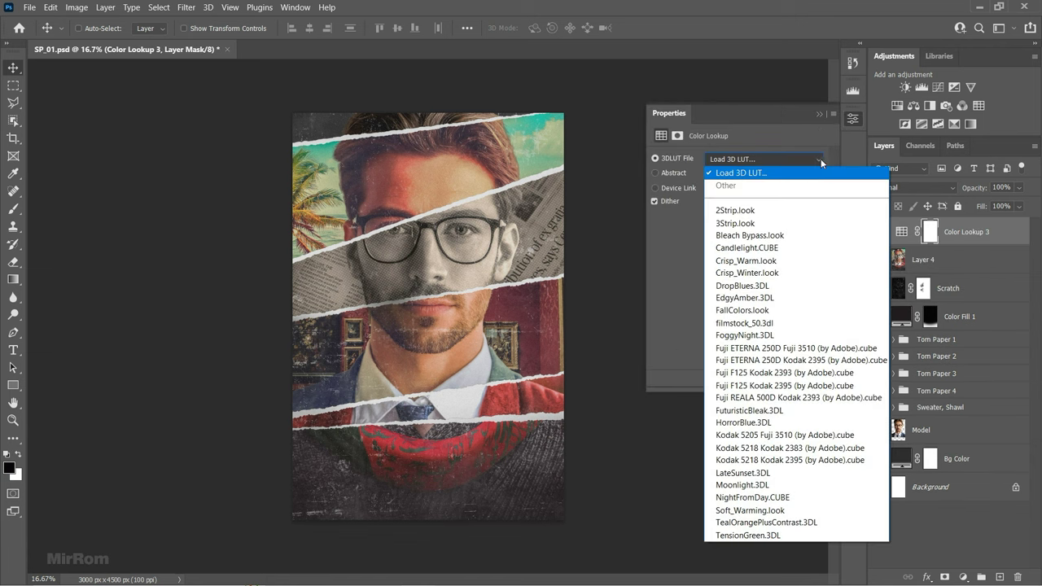
pyautogui.click(775, 224)
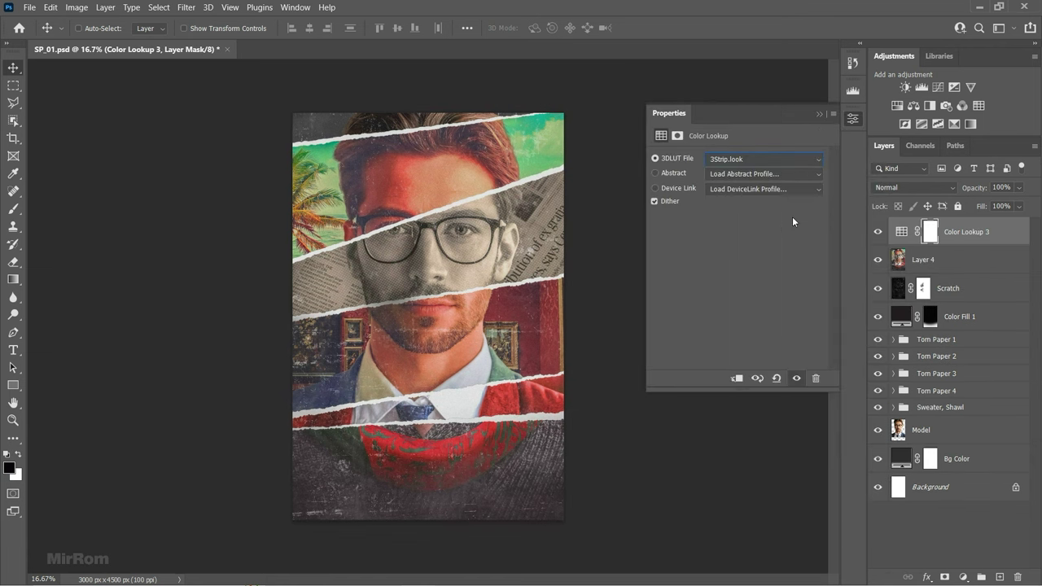
pyautogui.click(819, 114)
pyautogui.click(1018, 187)
pyautogui.moveTo(1030, 202); pyautogui.dragTo(1014, 206)
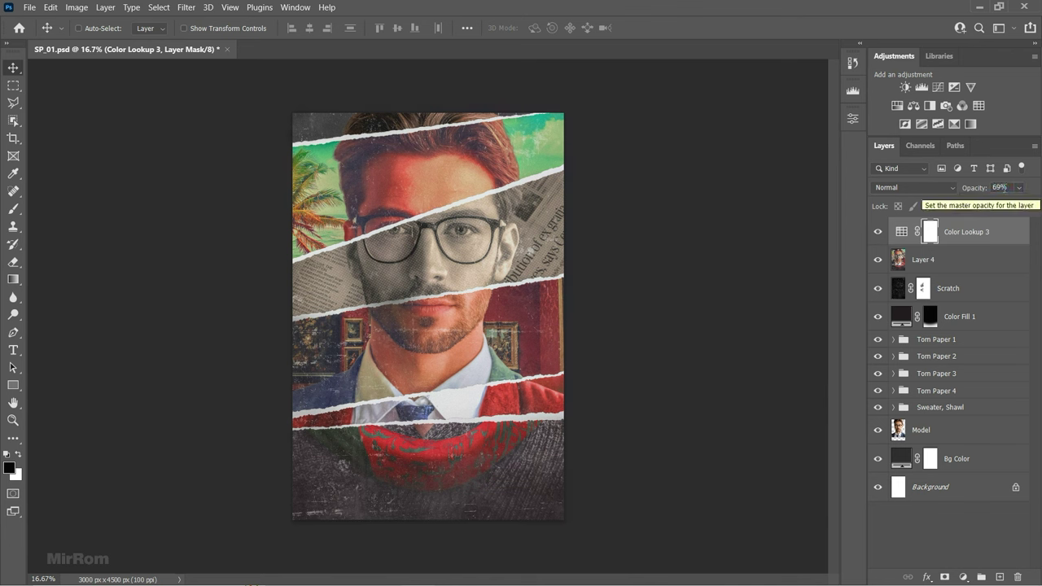
# - Add a second Color Lookup layer using filmstock_50.3dl, toggling it to compare
pyautogui.click(978, 106)
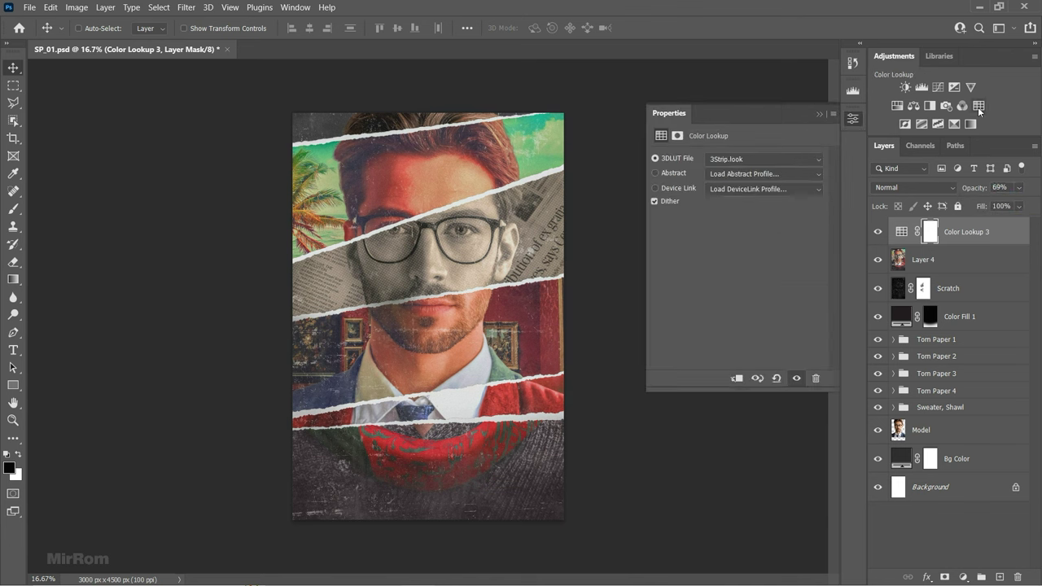
pyautogui.click(819, 159)
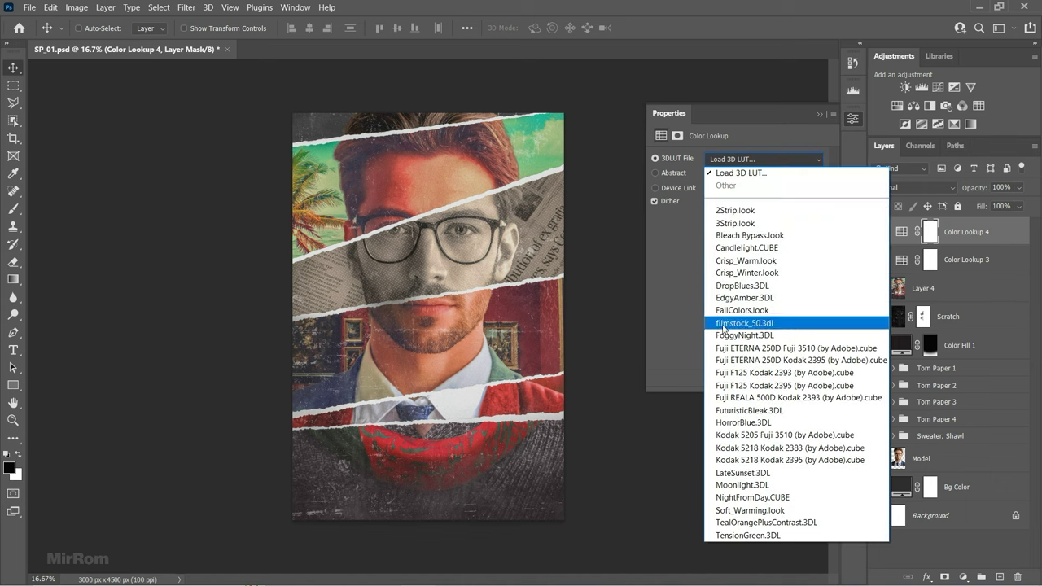
pyautogui.click(723, 324)
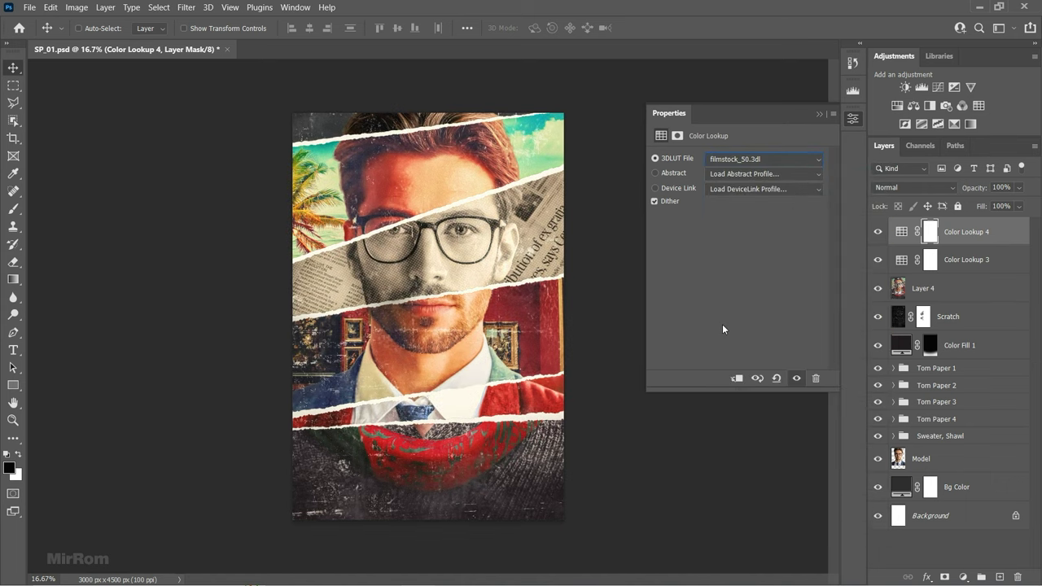
pyautogui.click(852, 118)
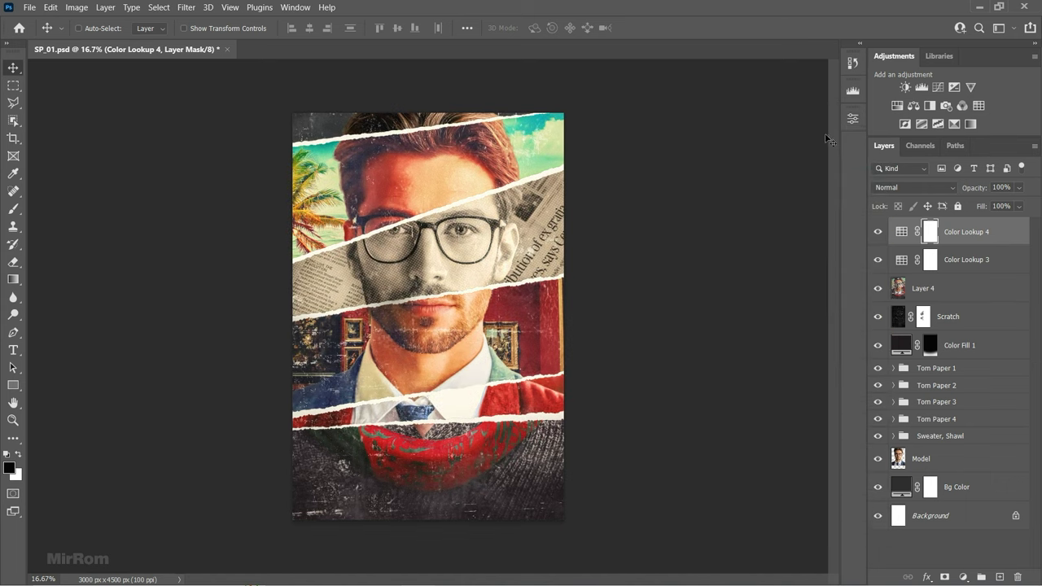
pyautogui.click(878, 231)
pyautogui.click(878, 231)
# - Add a third Color Lookup layer using Soft_Warming.look
pyautogui.click(978, 105)
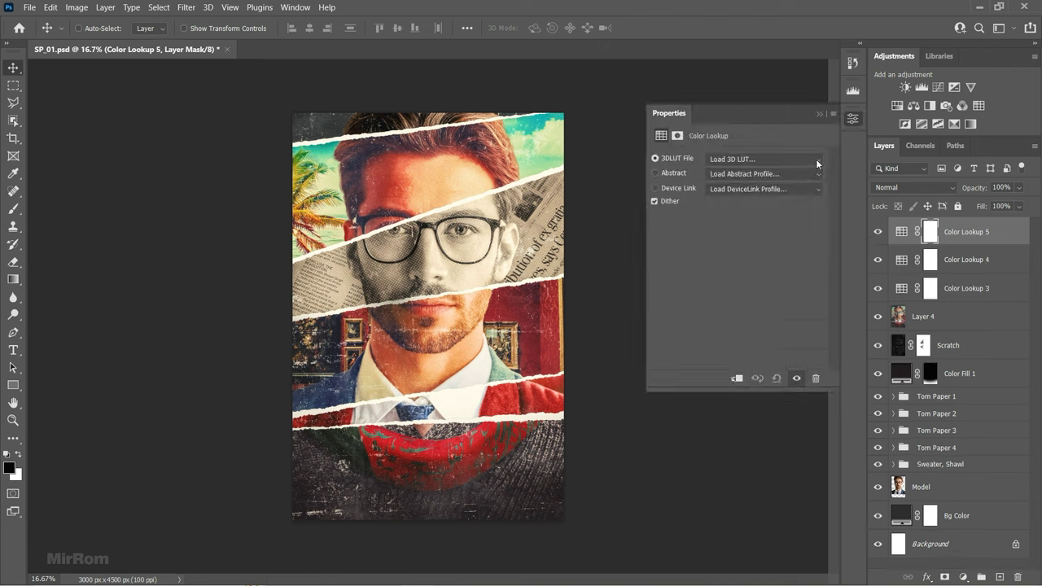
pyautogui.click(764, 159)
pyautogui.click(753, 510)
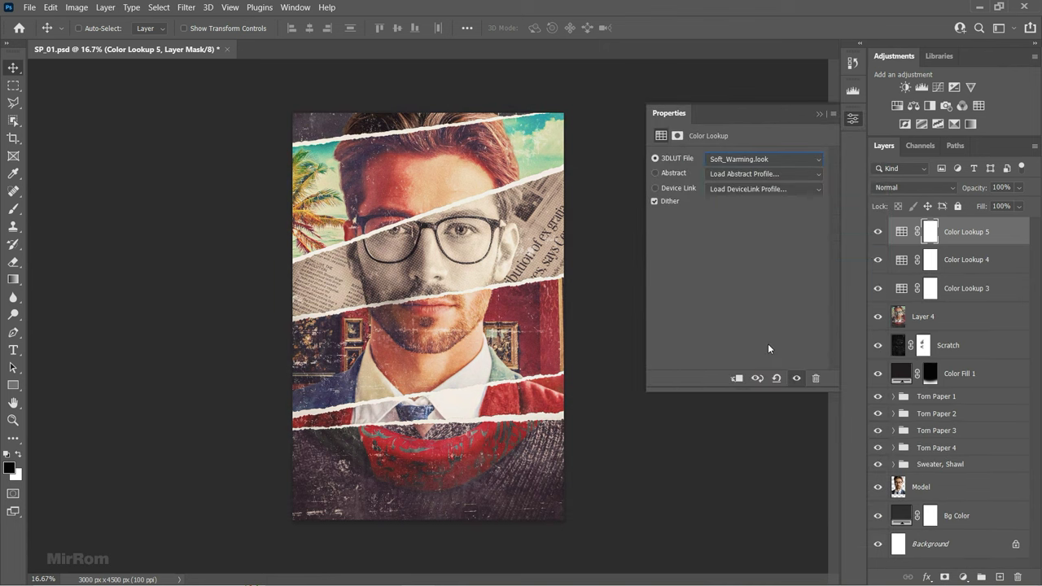
pyautogui.click(819, 114)
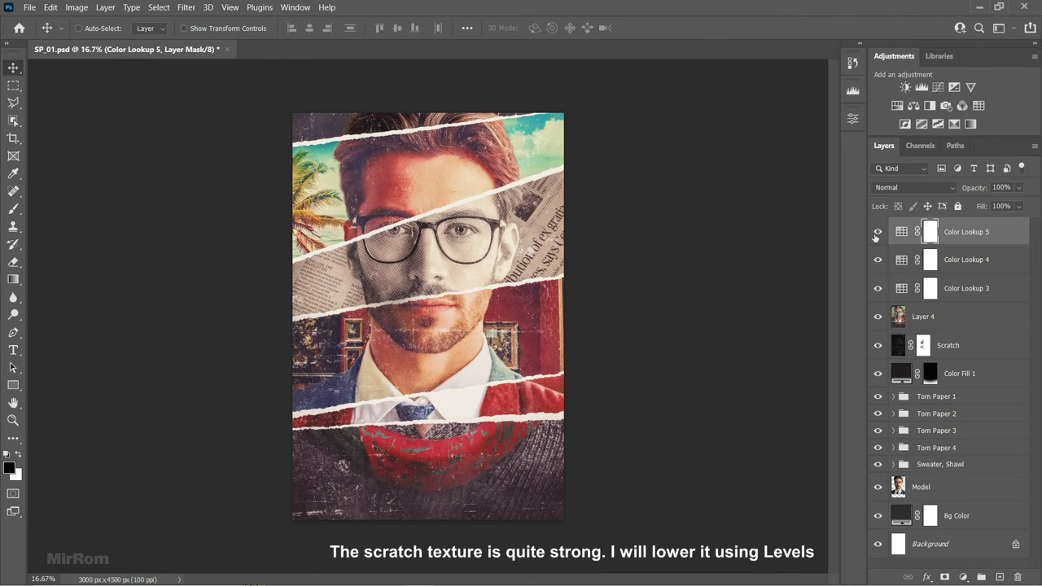
# - Hide the three lookups and Layer 4, then clip Levels to Scratch with black 18 and midtone 0.94
pyautogui.moveTo(877, 232); pyautogui.dragTo(877, 293)
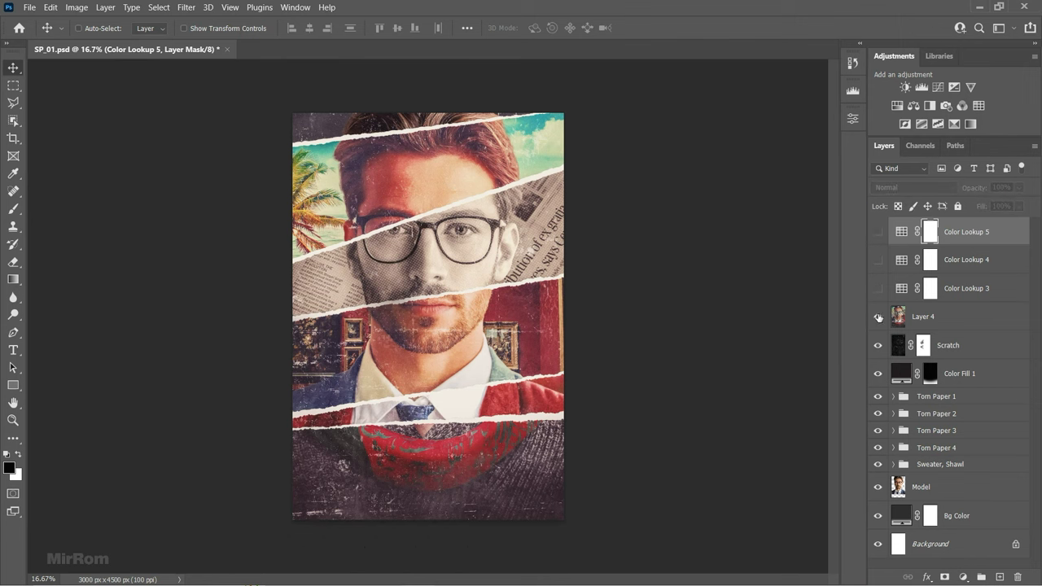
pyautogui.click(878, 318)
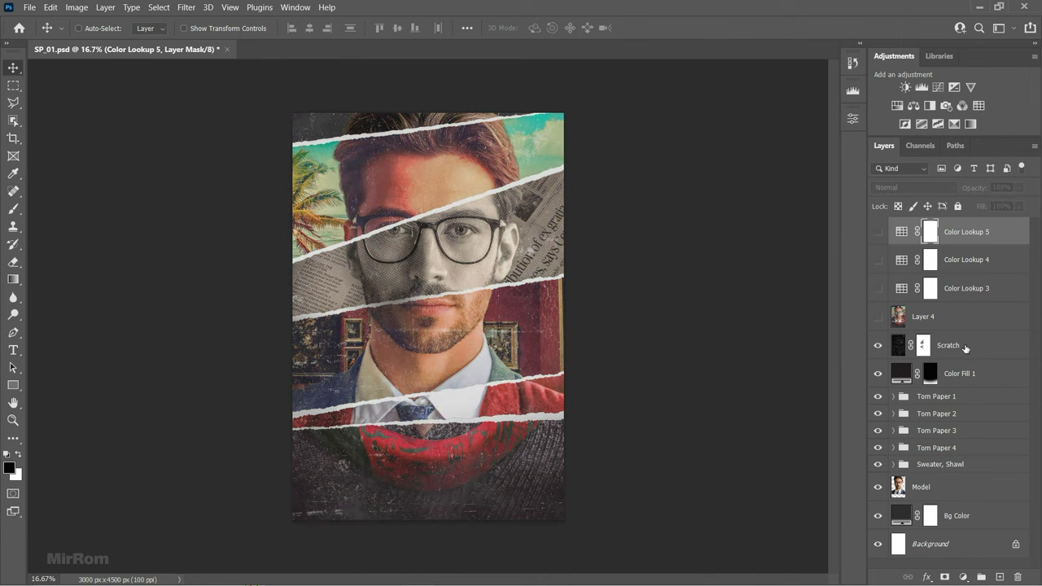
pyautogui.click(966, 348)
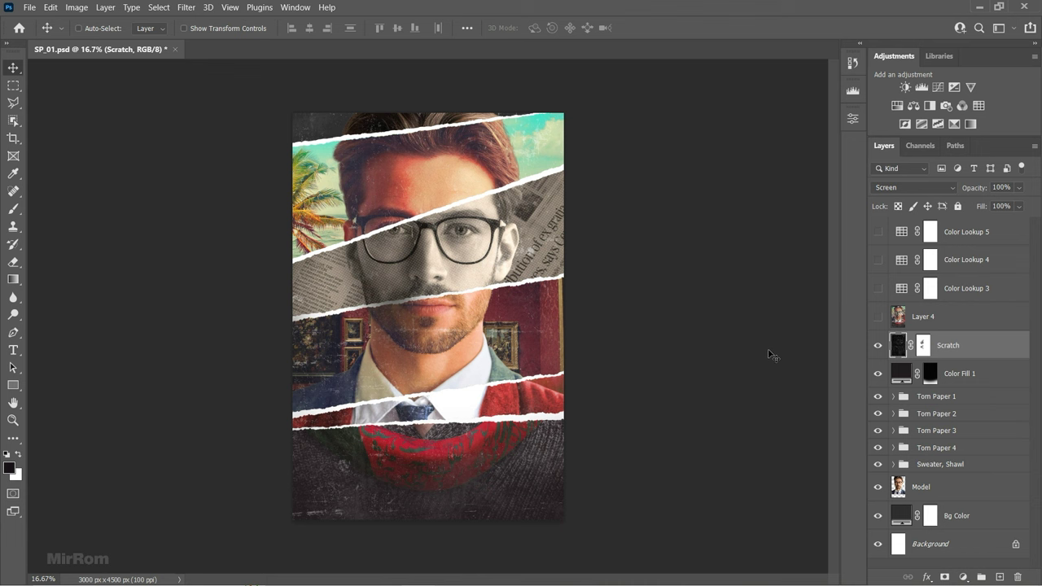
pyautogui.click(921, 87)
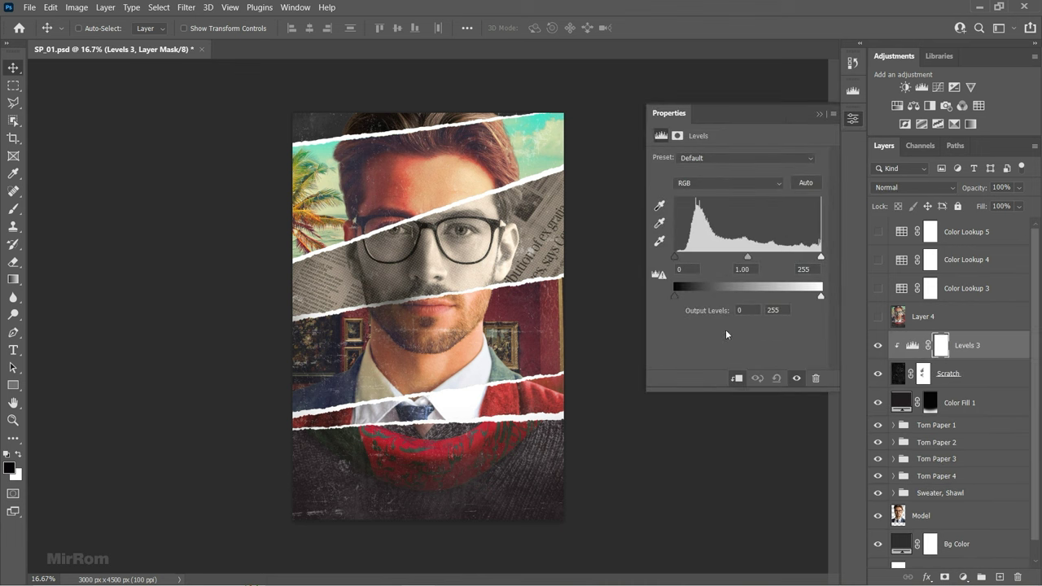
pyautogui.moveTo(679, 259); pyautogui.dragTo(687, 259)
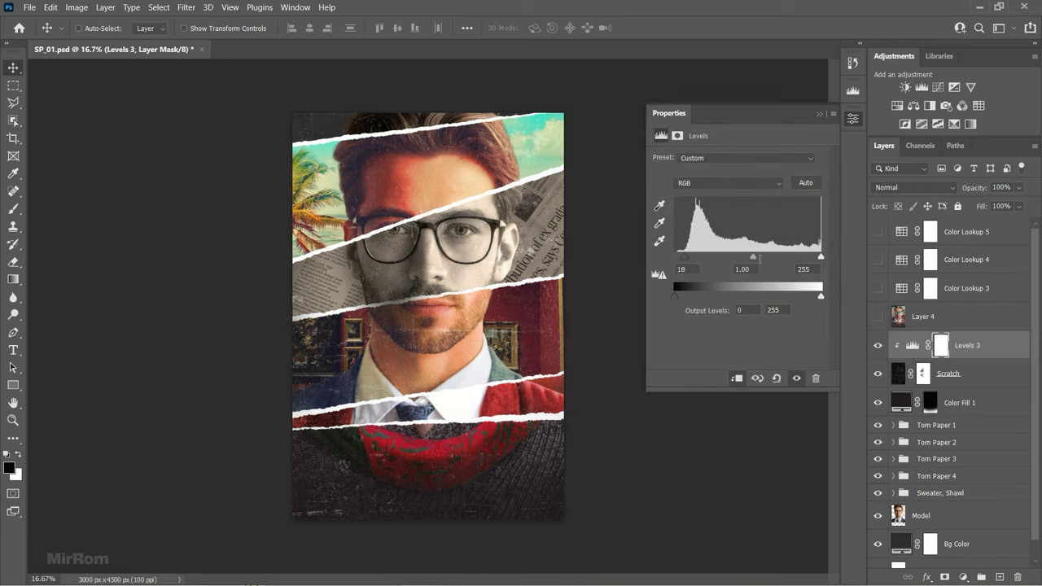
pyautogui.moveTo(753, 257); pyautogui.dragTo(756, 259)
pyautogui.press('Down')
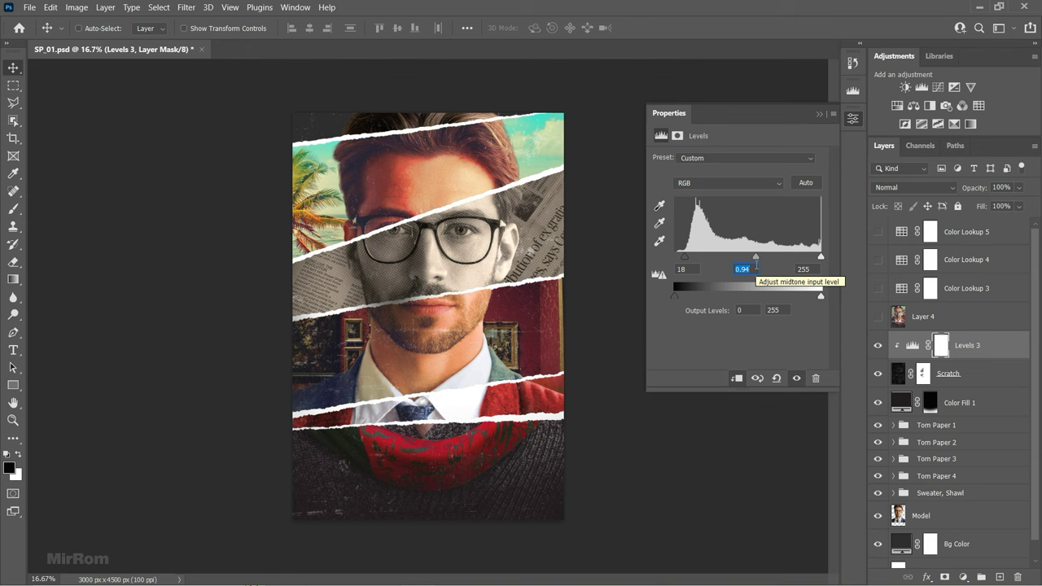
pyautogui.click(819, 114)
# - Lower the Scratch layer's opacity to 82%
pyautogui.click(963, 372)
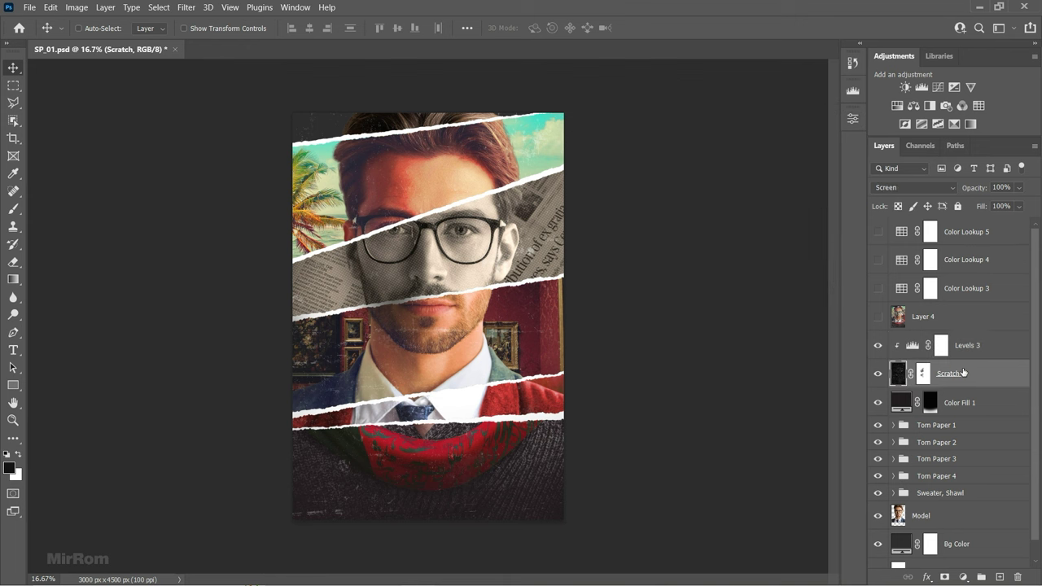
pyautogui.moveTo(970, 189); pyautogui.dragTo(964, 188)
pyautogui.click(991, 348)
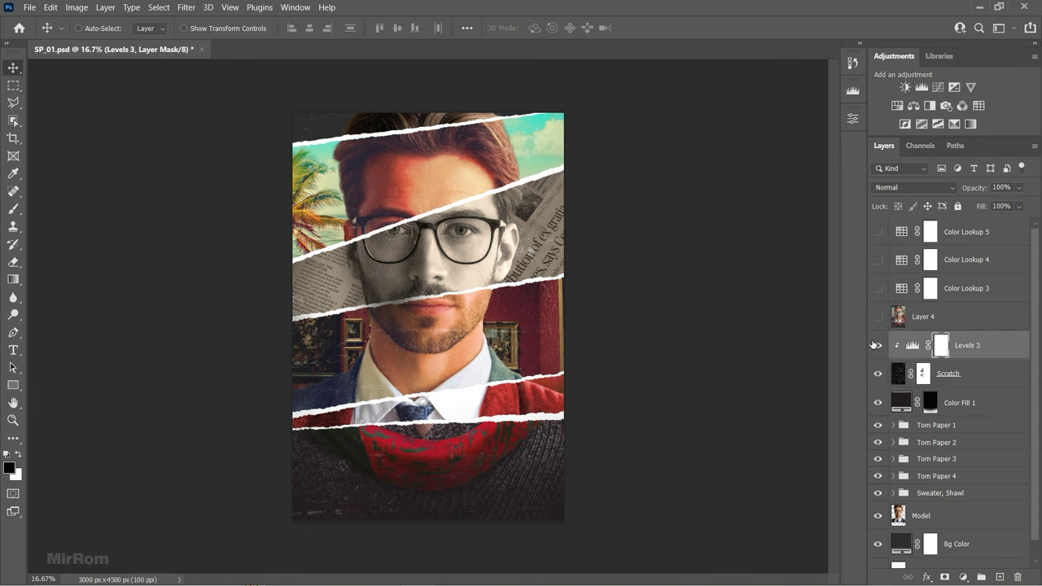
# - Stamp visible layers into Layer 5, reapply the last Camera Raw grade, and delete Layer 4
pyautogui.press('ctrl')
pyautogui.hotkey('ctrl', 'shift', 'alt', 'e')
pyautogui.click(188, 8)
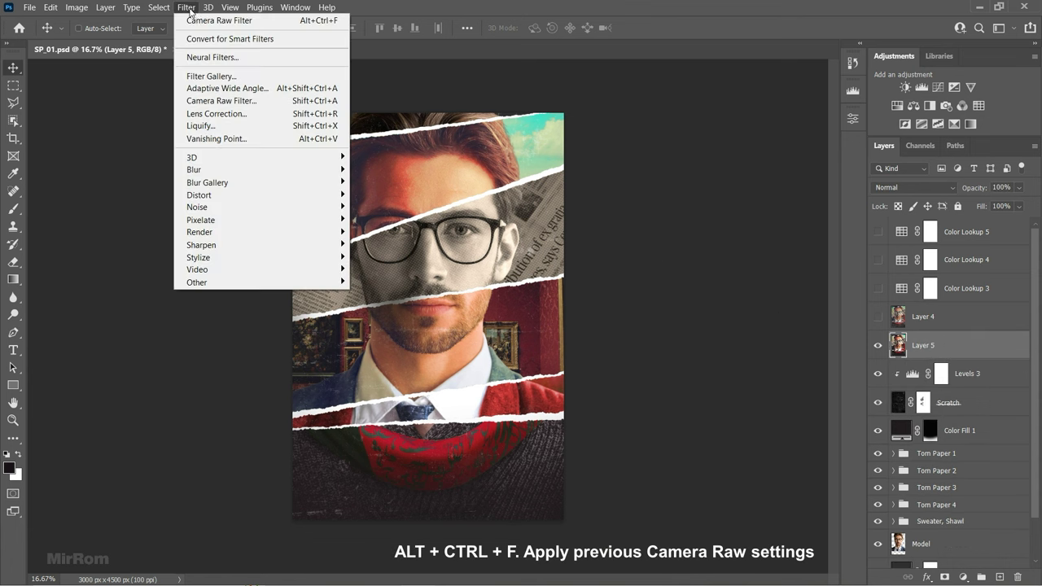
pyautogui.click(274, 23)
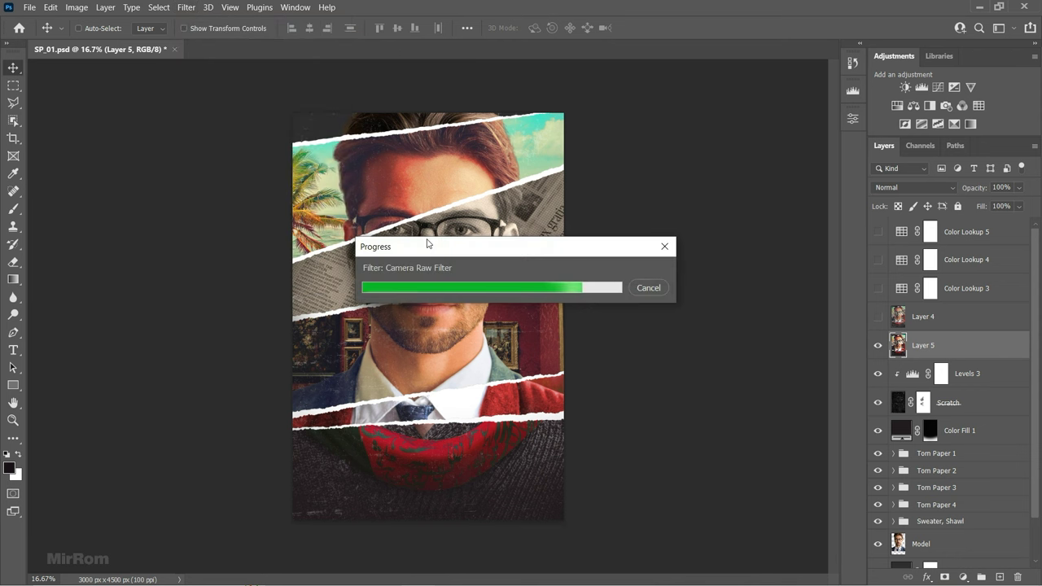
pyautogui.moveTo(935, 326); pyautogui.dragTo(1018, 575)
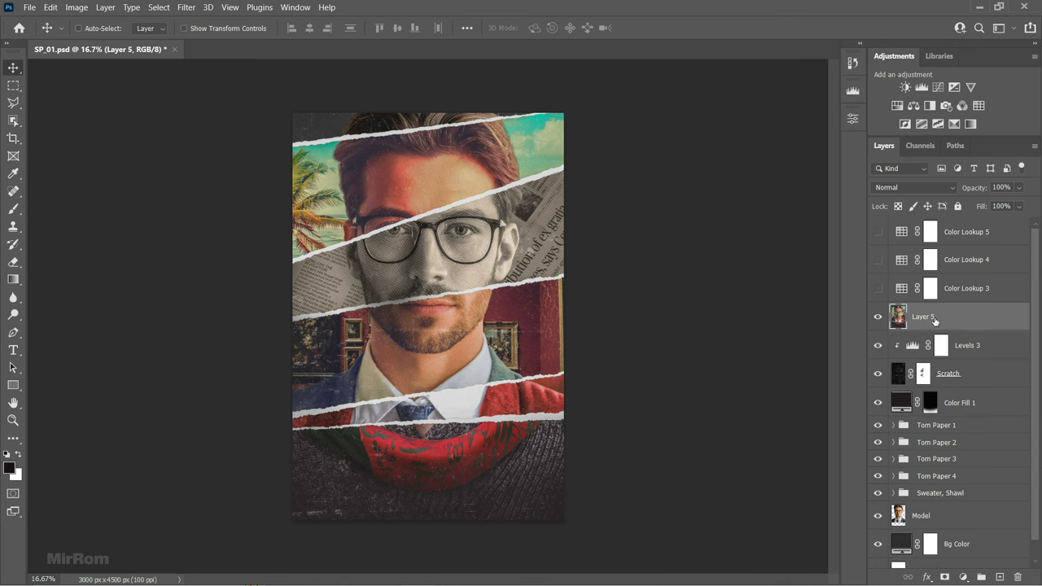
# - Turn the three Color Lookup layers back on, comparing Color Lookup 3 on and off
pyautogui.click(878, 289)
pyautogui.click(878, 289)
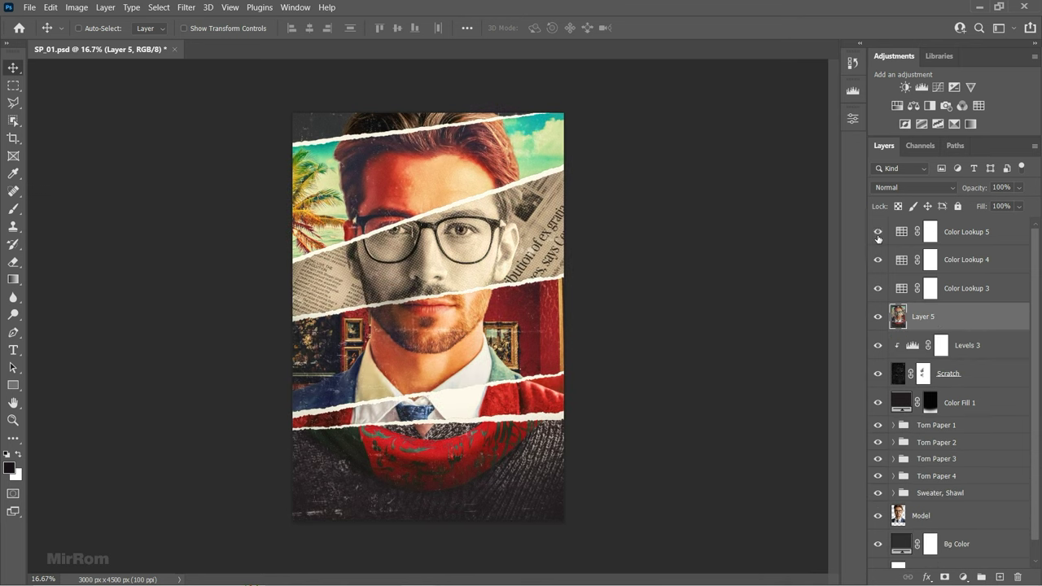
pyautogui.click(878, 289)
pyautogui.click(878, 259)
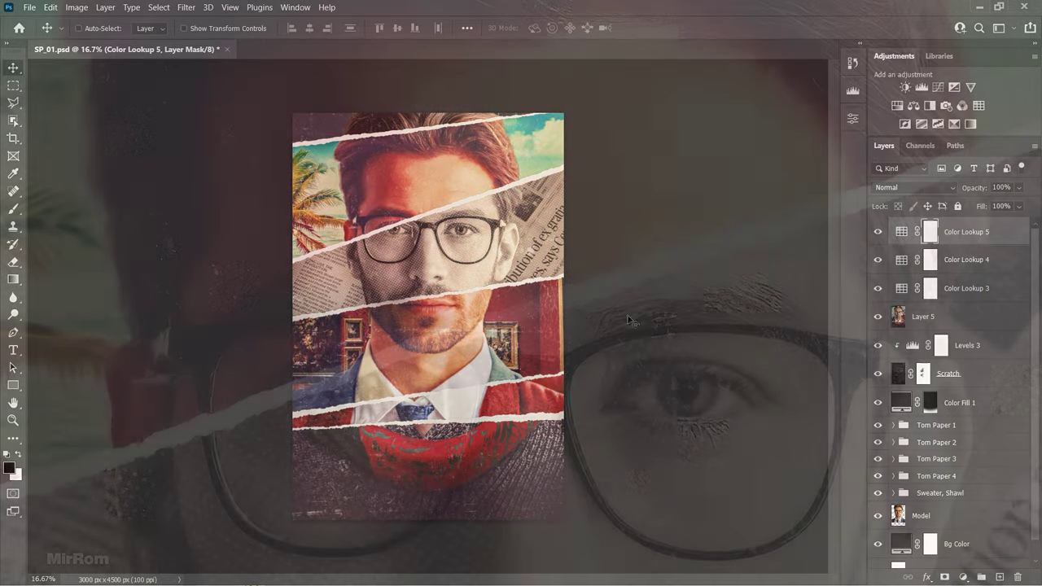